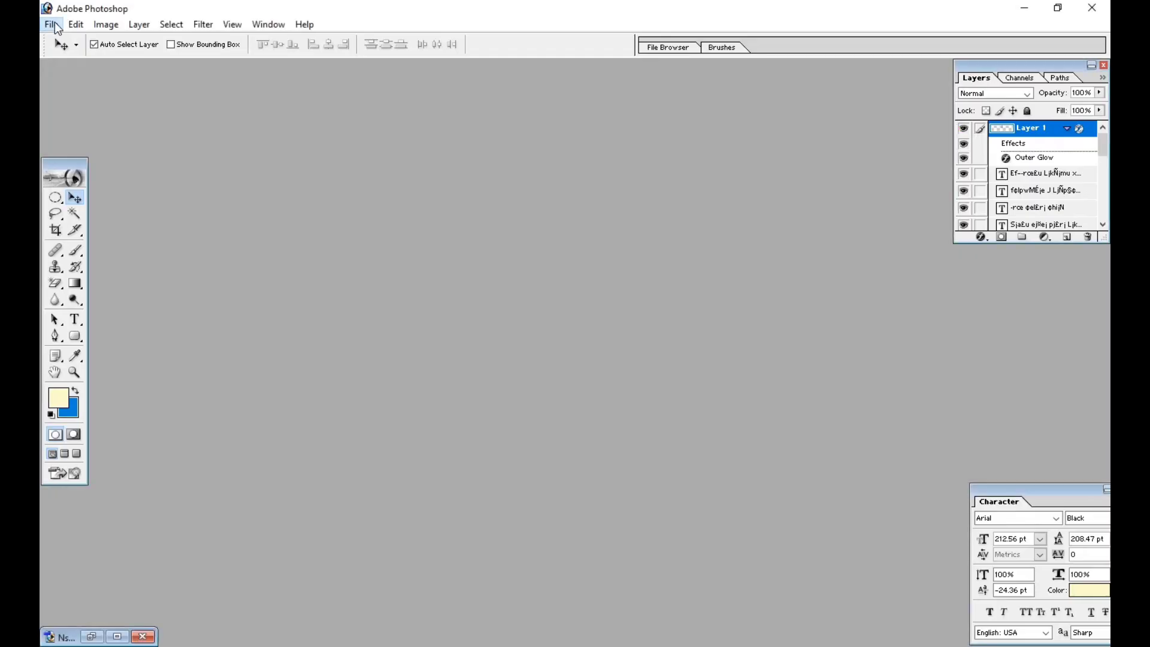
Step: Create a 60 × 36 inch CMYK document at 50 pixels/inch with white contents, and maximize its window
left_click(51, 24)
left_click(77, 41)
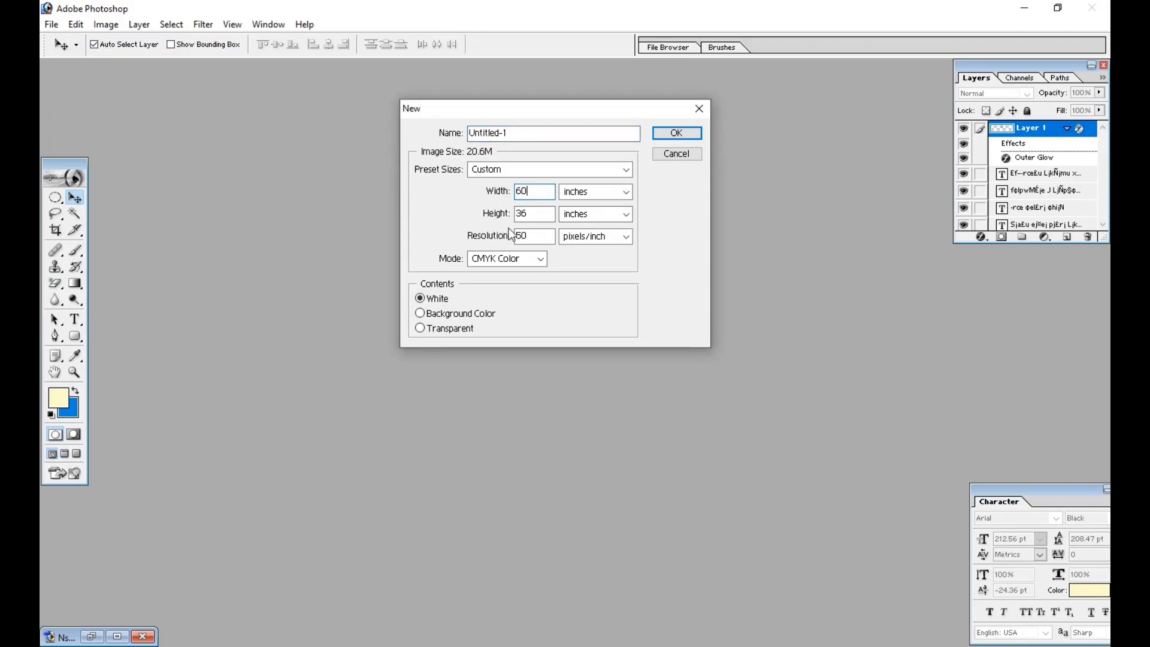
key("Return")
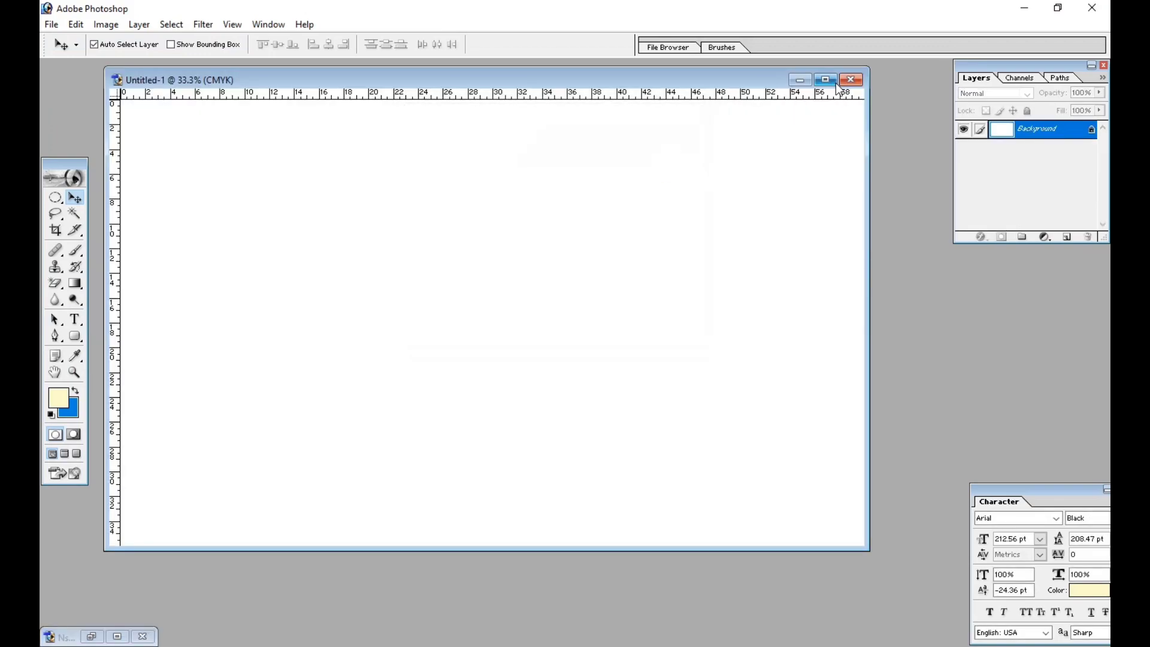
left_click(825, 80)
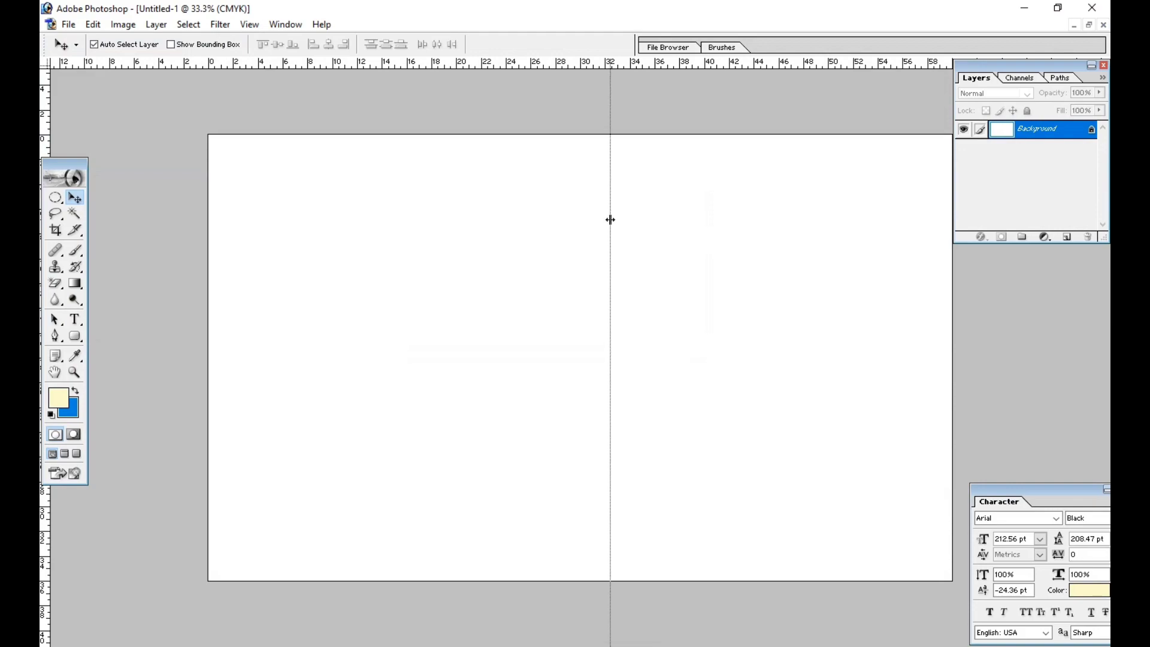
Step: Stroke the whole canvas edge on a new layer with a 120 px cream border, location Center, and clear the selection
left_click(55, 200)
left_click(119, 195)
key("ctrl+a")
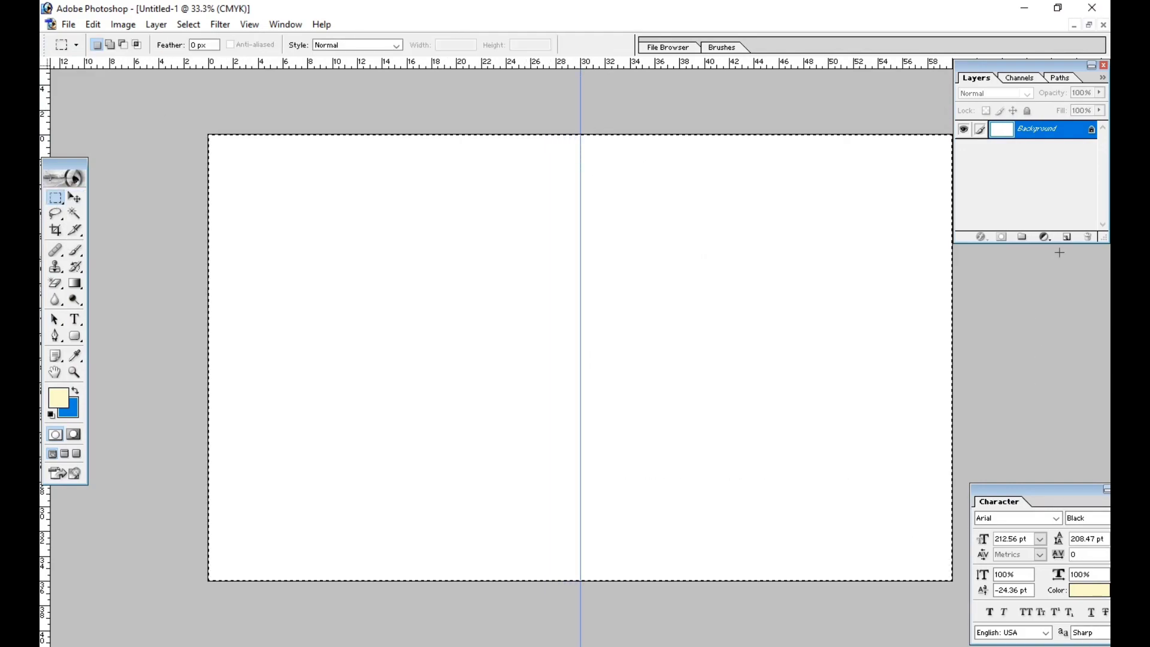
left_click(1066, 237)
left_click(101, 27)
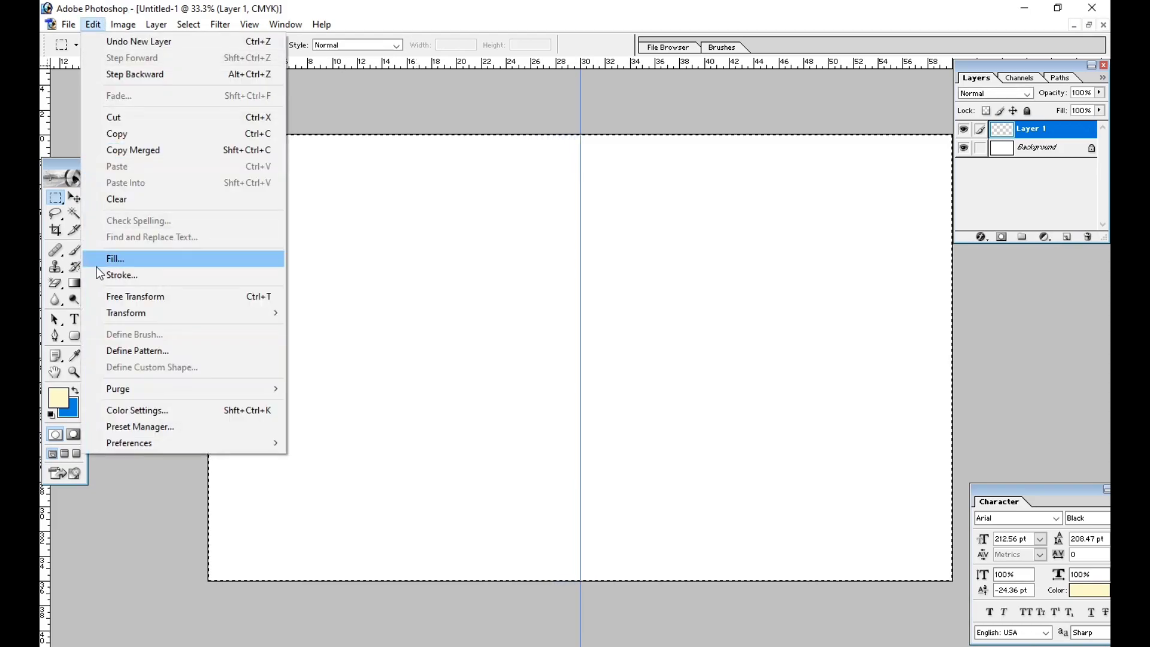
left_click(117, 270)
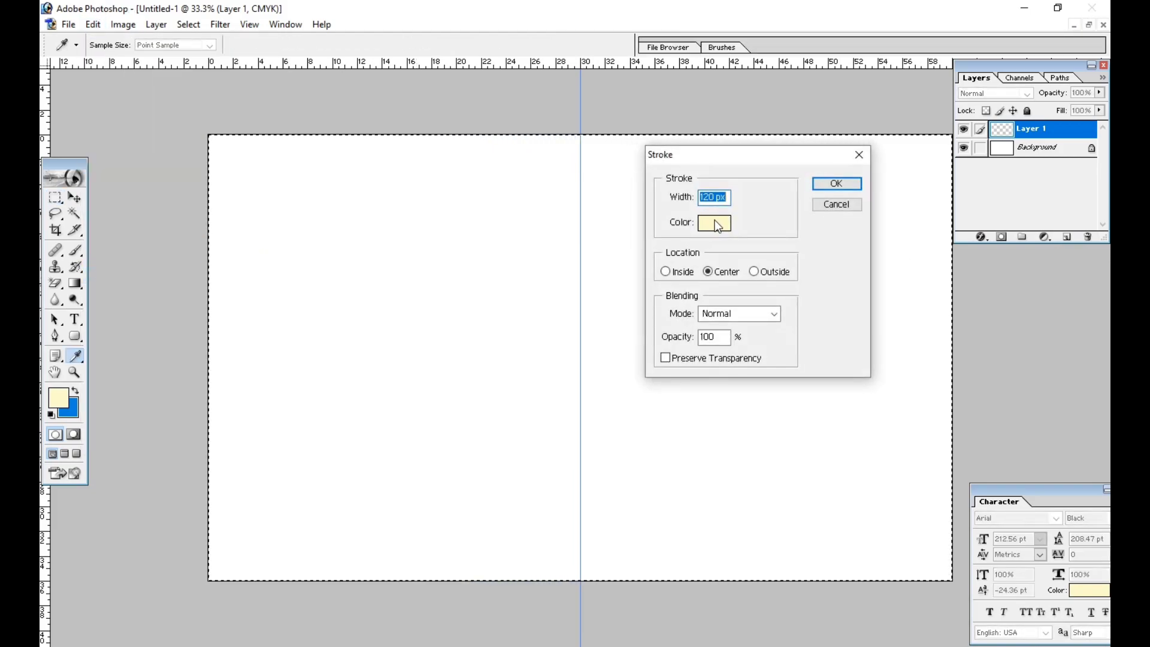
key("Return")
key("ctrl+d")
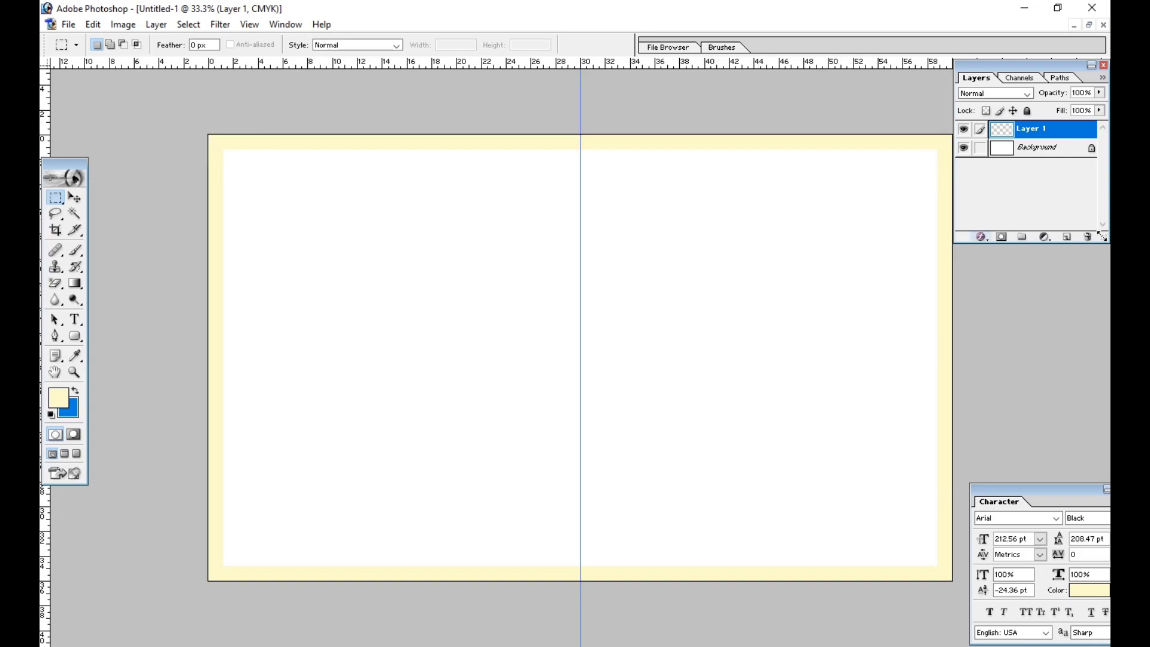
Step: Copy the PG in Noida crowd photo from the browser's image results and paste it above the document's Background layer
left_click(74, 200)
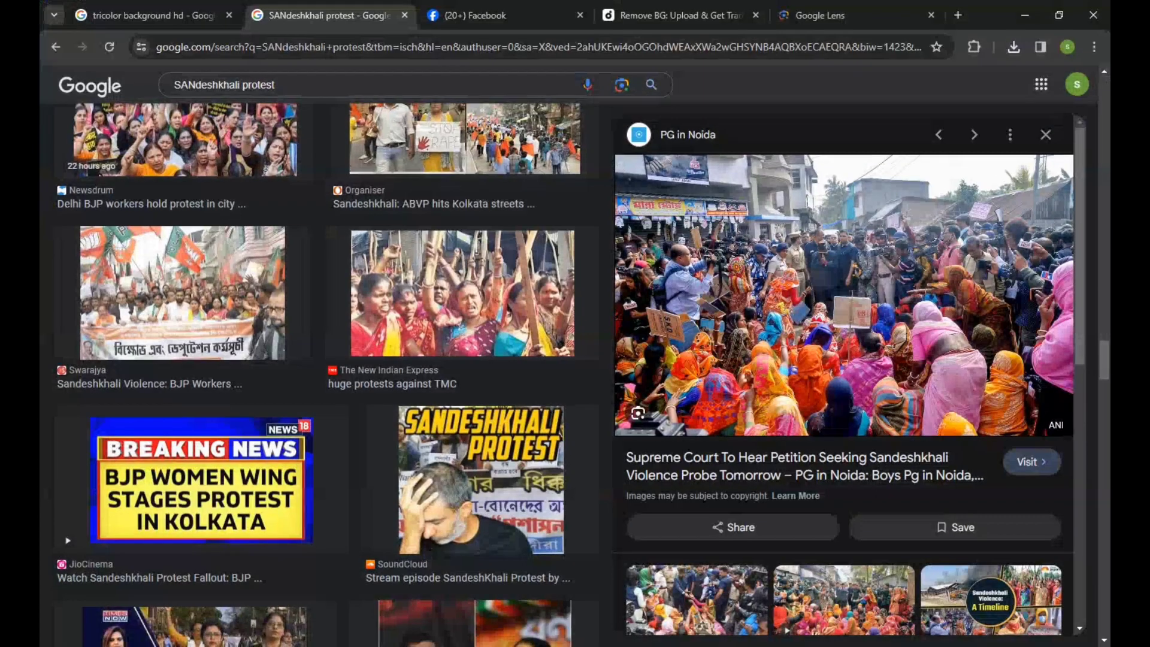
right_click(841, 309)
left_click(885, 546)
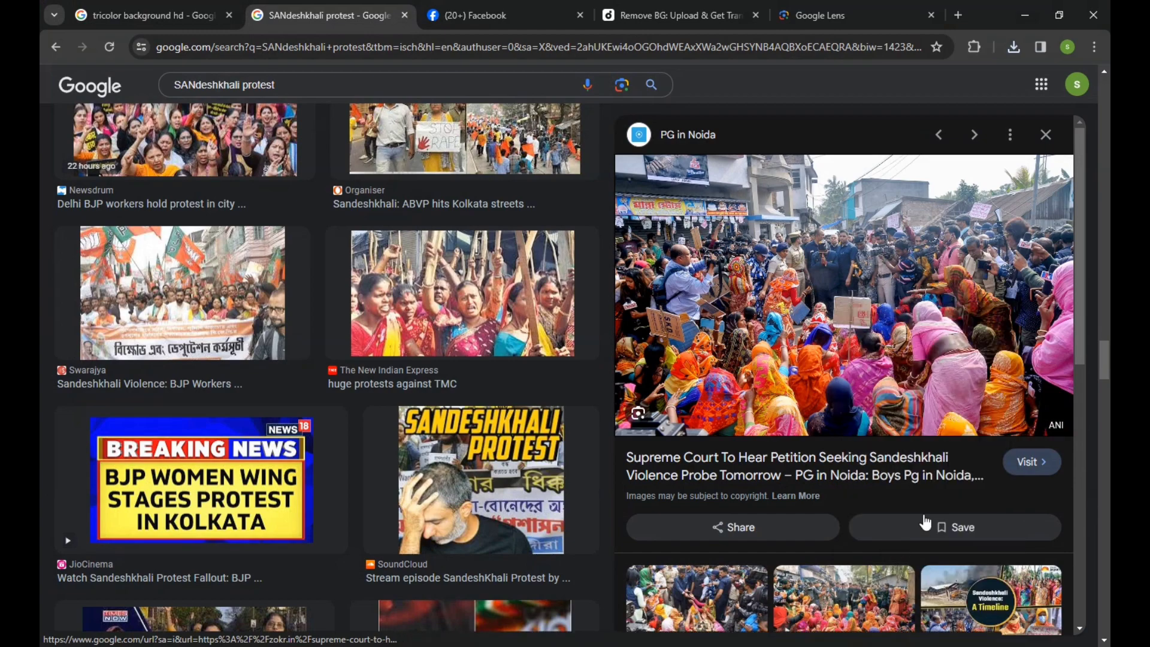
left_click(1025, 12)
key("ctrl+v")
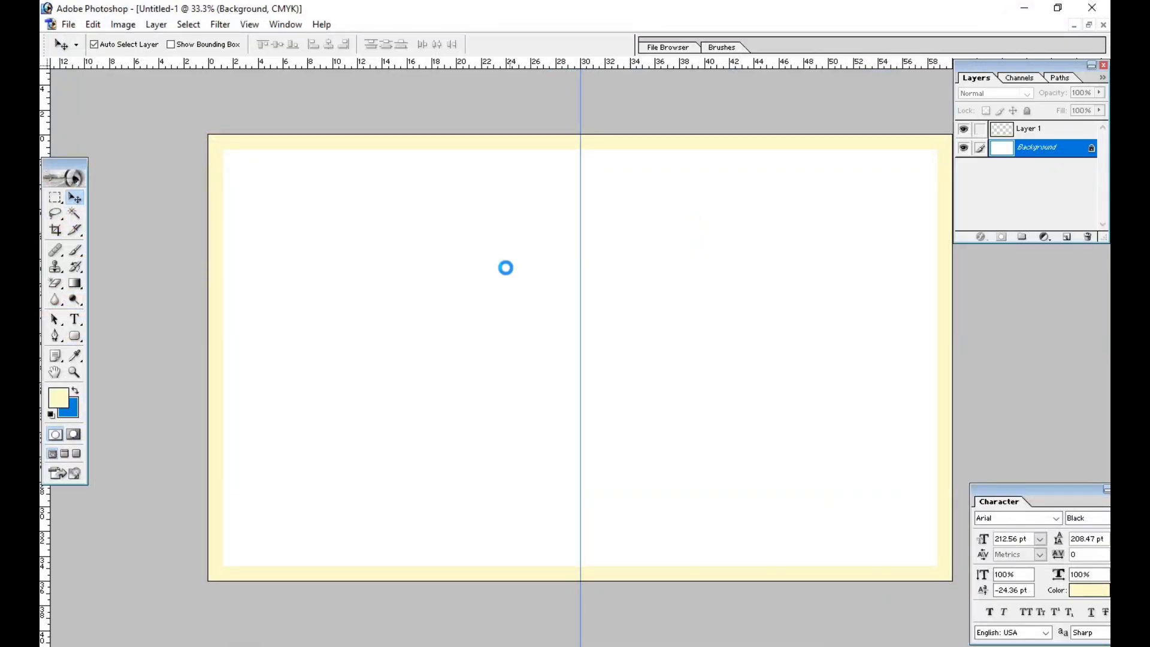
Step: Enlarge the pasted crowd photo and align it with the border's inner left edge, just above the lower part of the canvas
left_click_drag(676, 351, 536, 290)
key("ctrl+t")
left_click_drag(585, 387, 703, 458)
left_click_drag(609, 351, 646, 456)
left_click_drag(758, 536, 731, 521)
left_click_drag(649, 453, 630, 454)
double_click(635, 444)
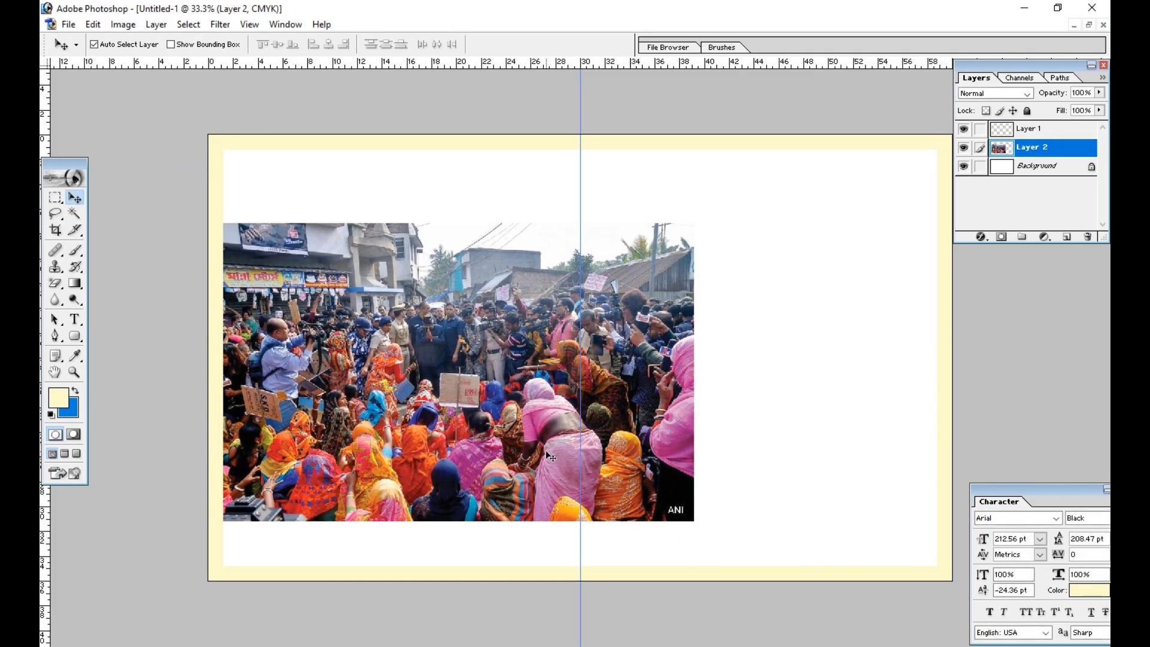
Step: Fill a full-width cream strip about 6 inches tall along the canvas bottom on a new layer, and nudge the crowd photo up
left_click(57, 199)
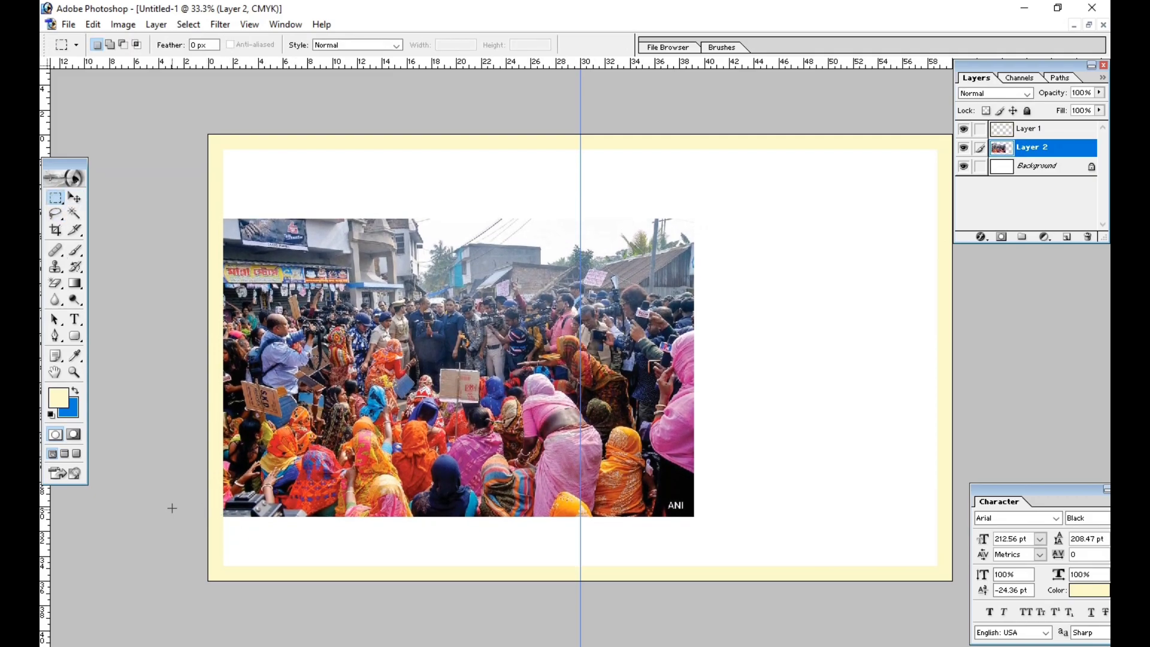
left_click(1066, 237)
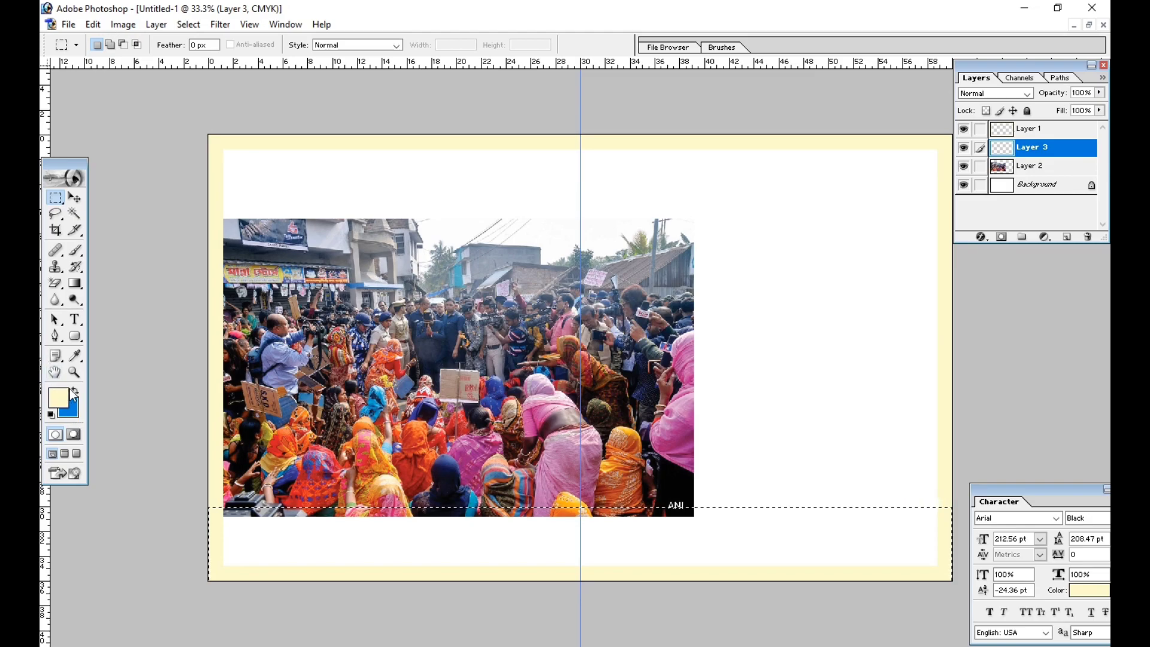
key("ctrl+BackSpace")
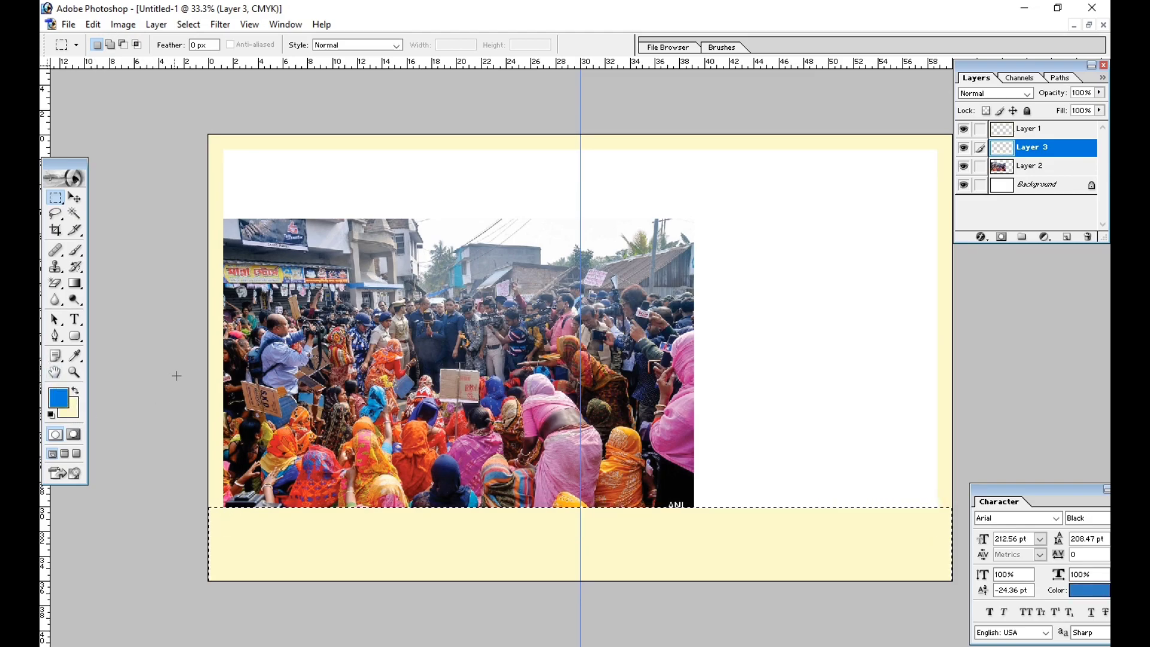
left_click(74, 196)
mouse_move(387, 443)
left_mouse_down()
mouse_move(399, 421)
mouse_move(388, 439)
left_mouse_up()
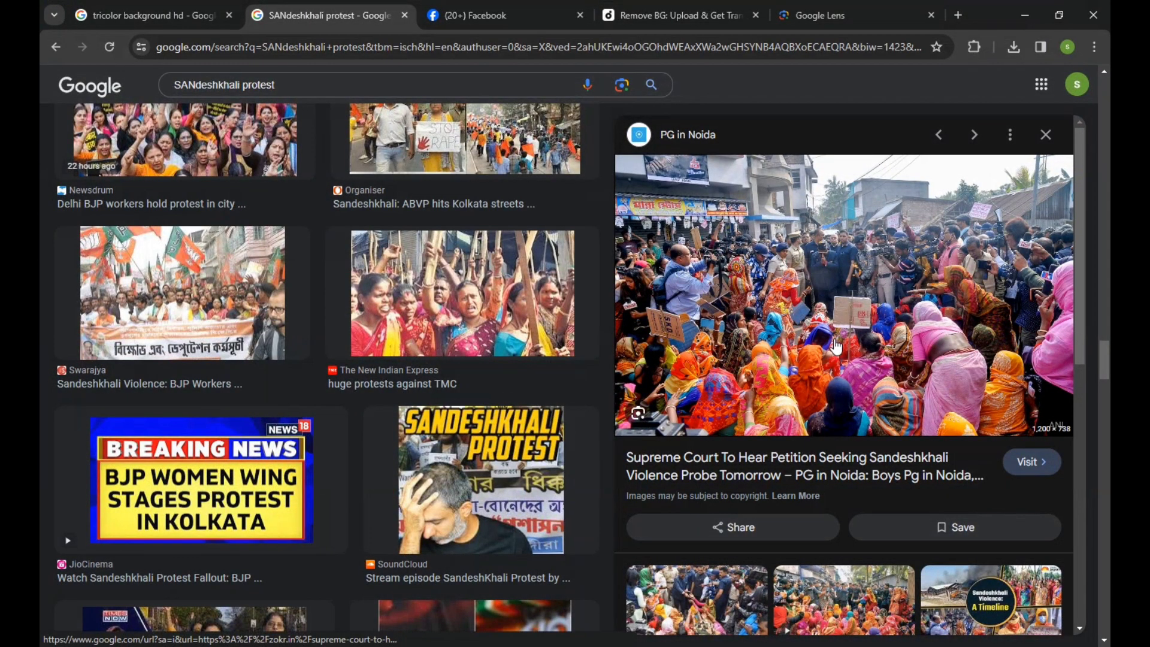
Step: Return to the India Today photo of women protestors in the browser's image results, copy it and paste it into the banner
left_click(56, 46)
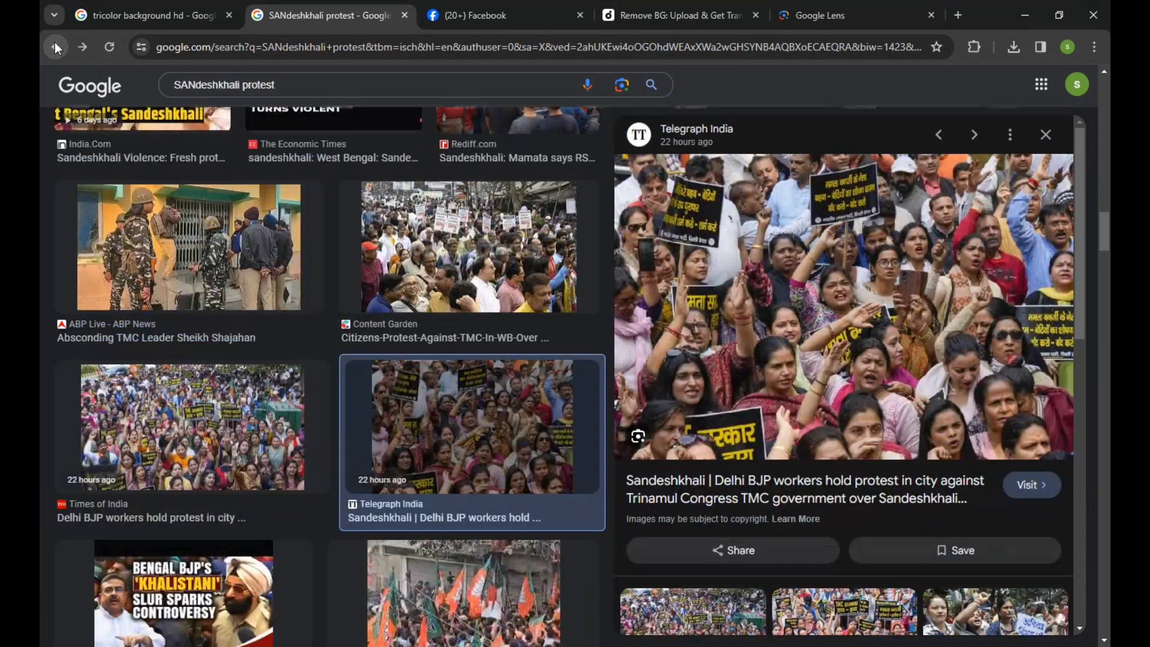
left_click(55, 43)
left_click(55, 43)
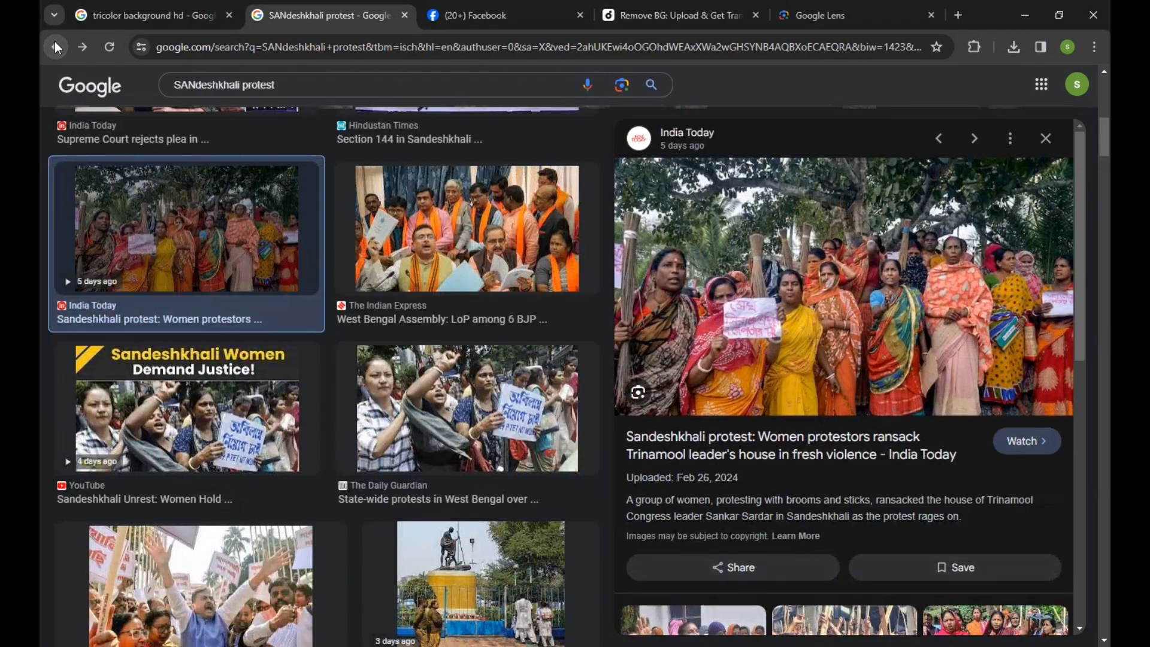
right_click(780, 258)
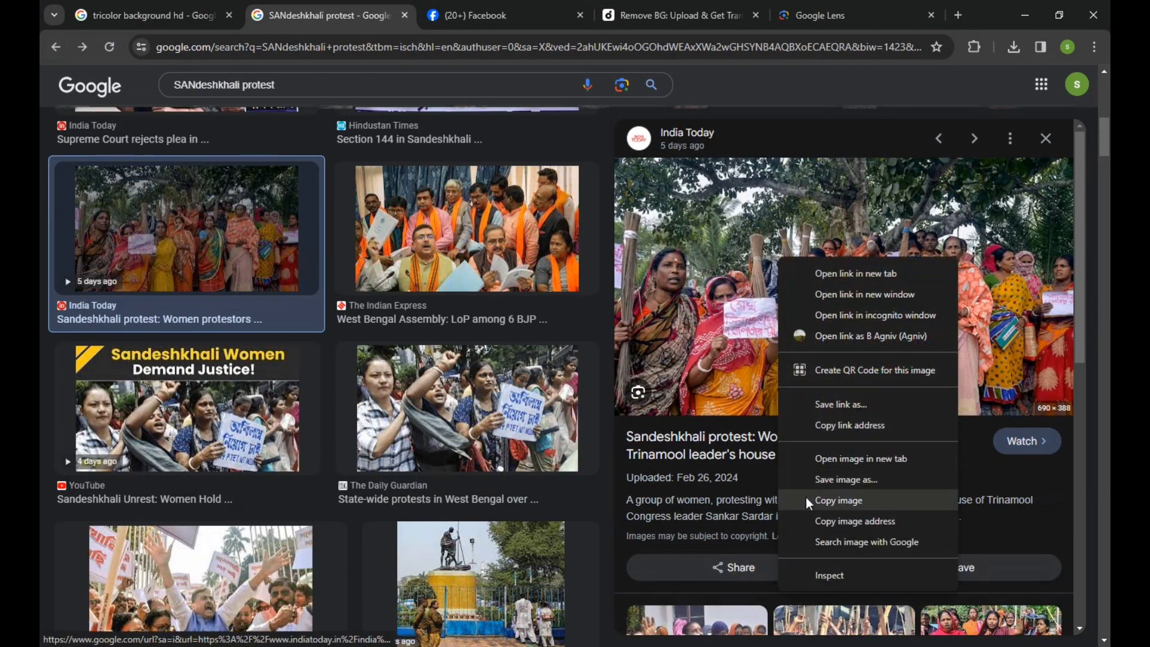
left_click(838, 501)
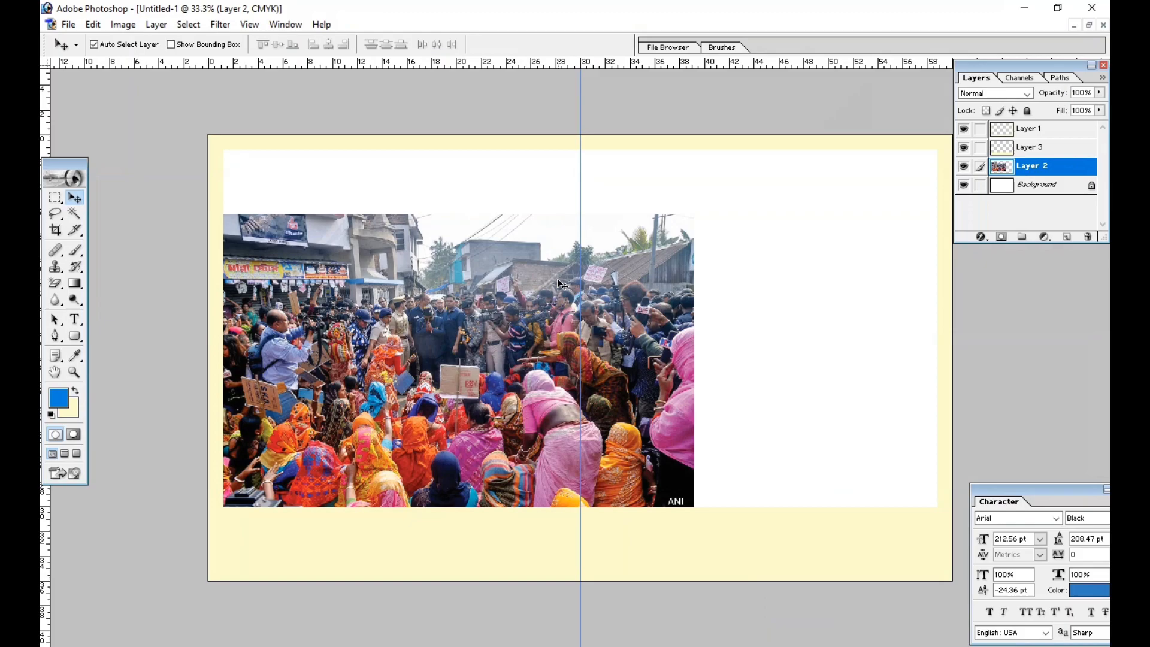
key("ctrl+v")
Step: Scale the women protestors photo to about 211% and place it in the banner's lower right, above the cream strip
left_click_drag(513, 349, 705, 232)
key("ctrl+t")
left_click_drag(668, 293, 612, 362)
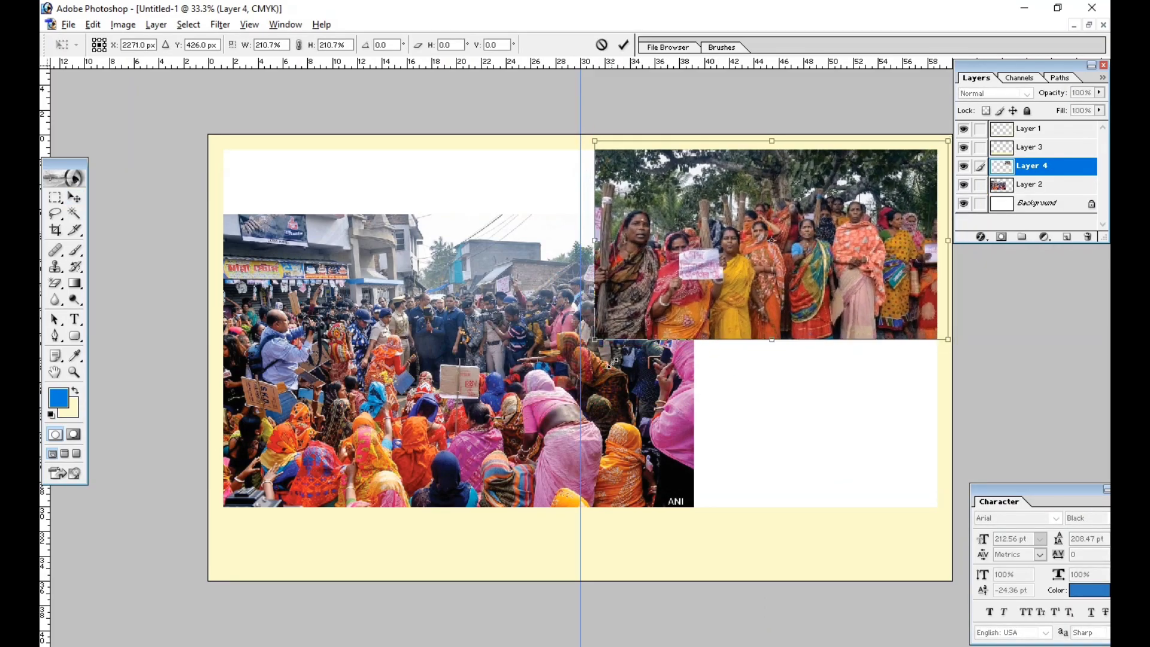
left_click_drag(656, 272, 644, 425)
key("Return")
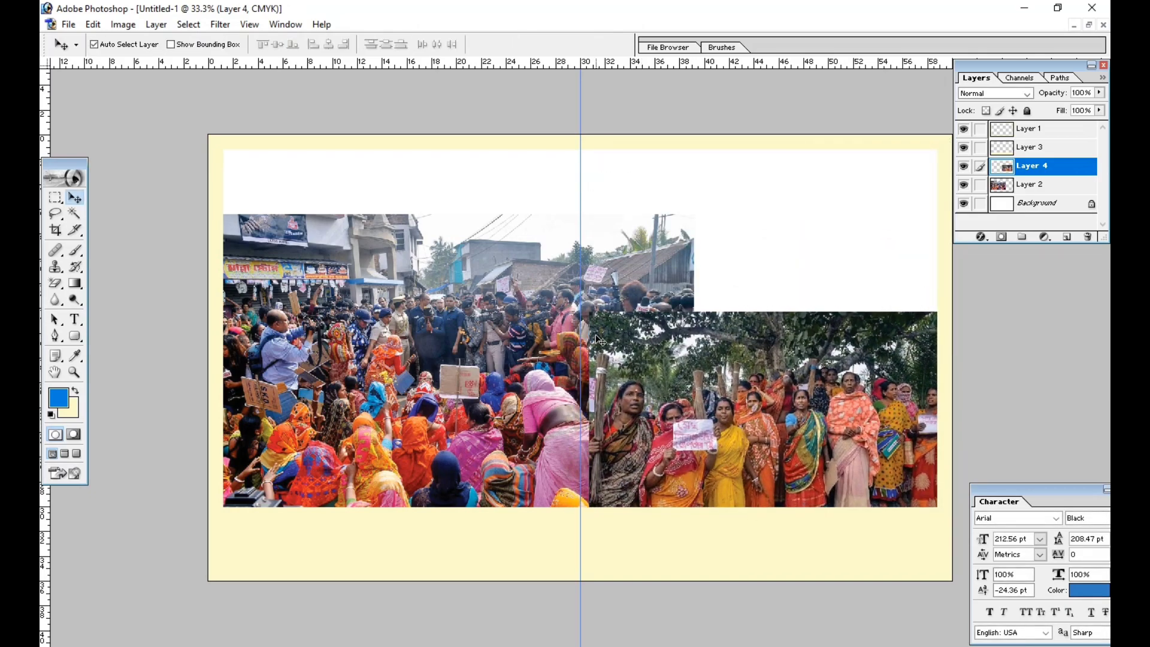
Step: Scale the crowd photo to about 86% and fit it in the banner's lower left beside the women protestors photo
left_click_drag(479, 352, 463, 353)
key("ctrl+t")
left_click_drag(678, 212, 641, 235)
left_click_drag(597, 314, 581, 334)
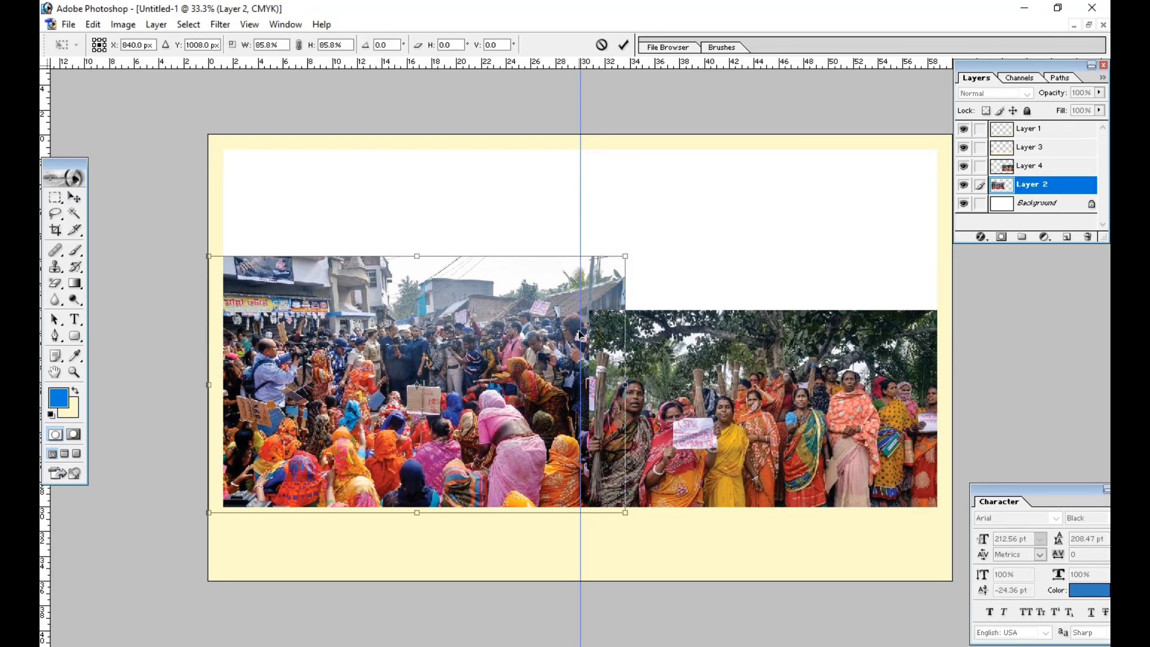
key("Return")
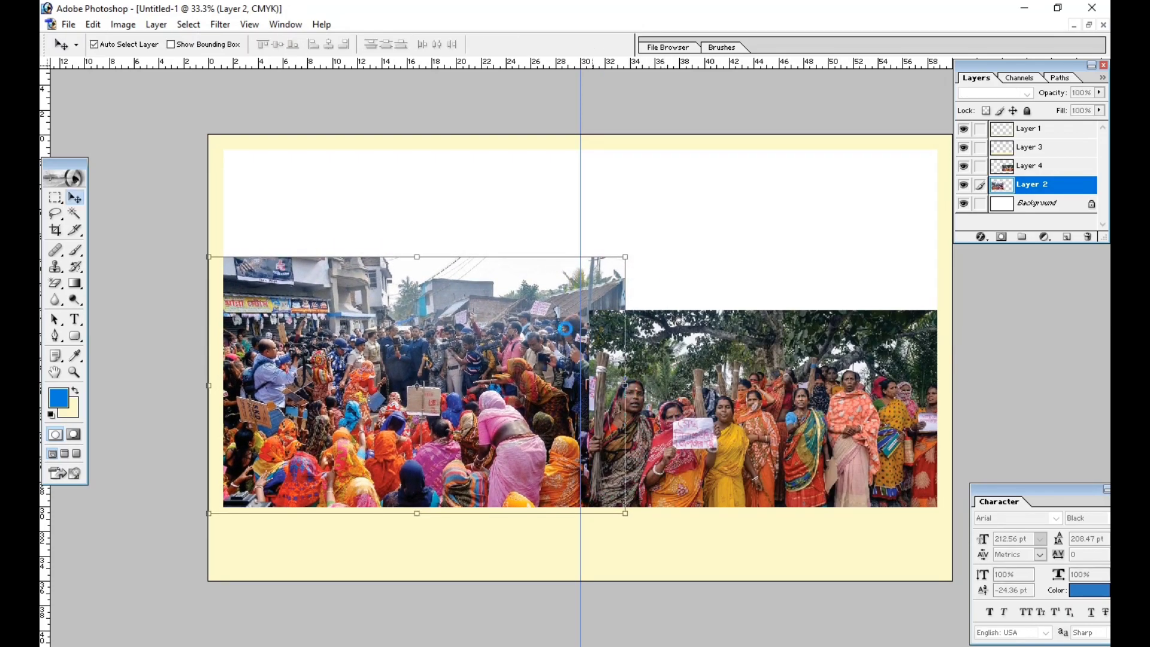
left_click_drag(661, 364, 658, 362)
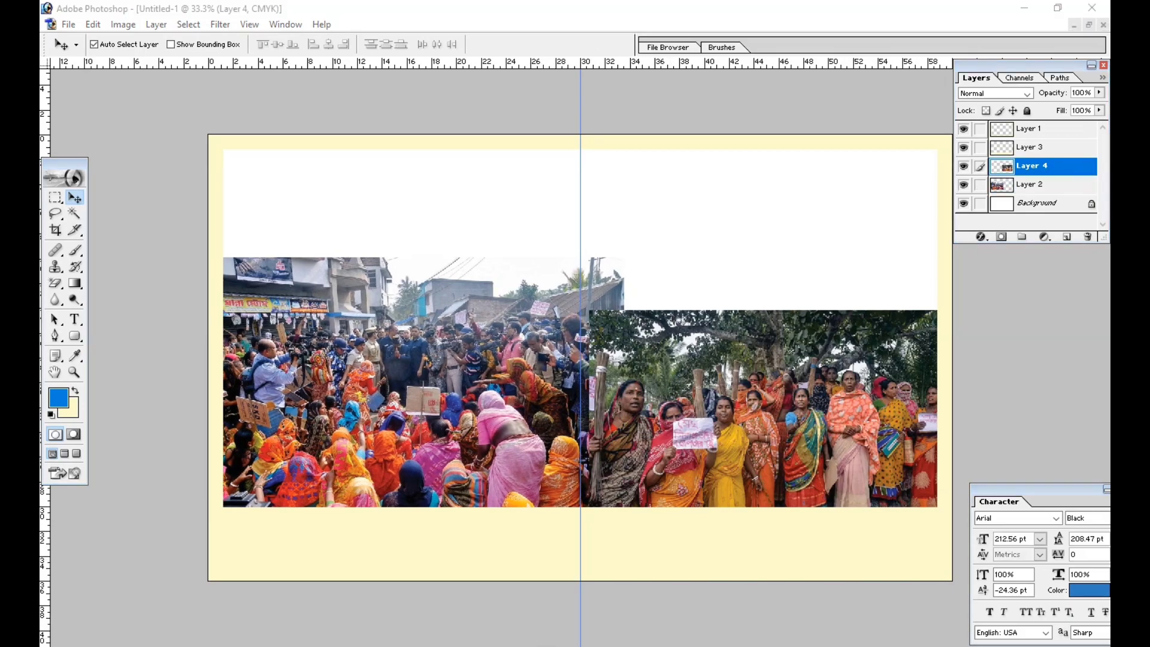
Step: Copy the Deccan Herald "Save Sandeshkhali" placard photo from the browser's image results and place it in the banner's upper-right corner
key("alt+Tab")
scroll(192, 227, "down", 5)
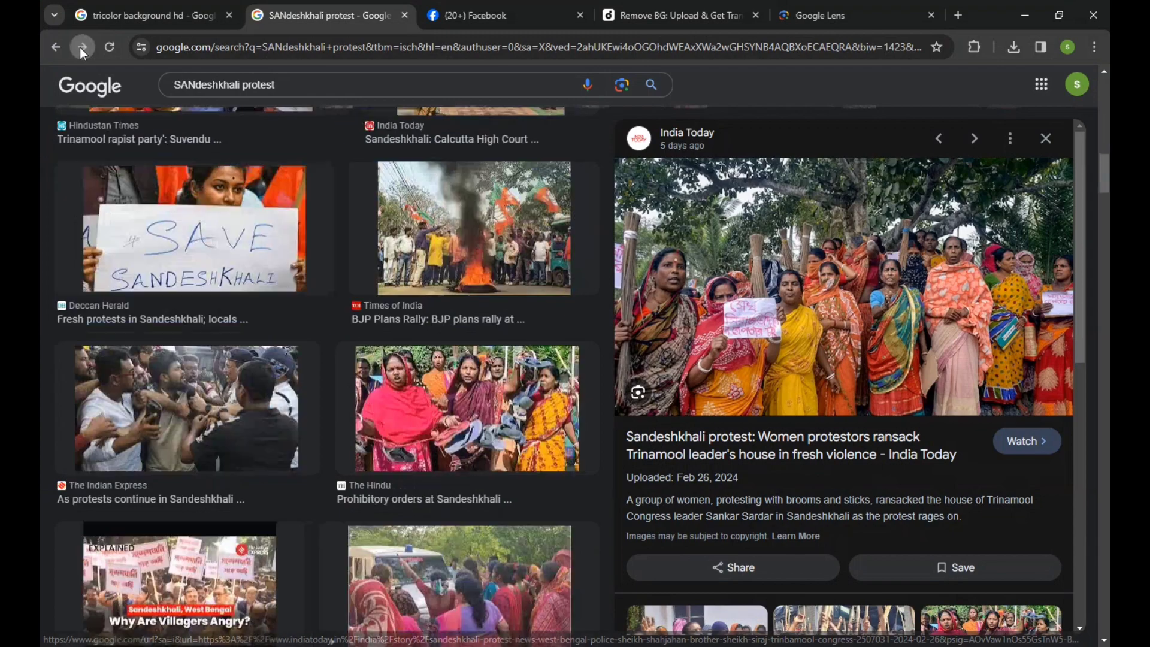
left_click(191, 227)
right_click(798, 302)
left_click(854, 543)
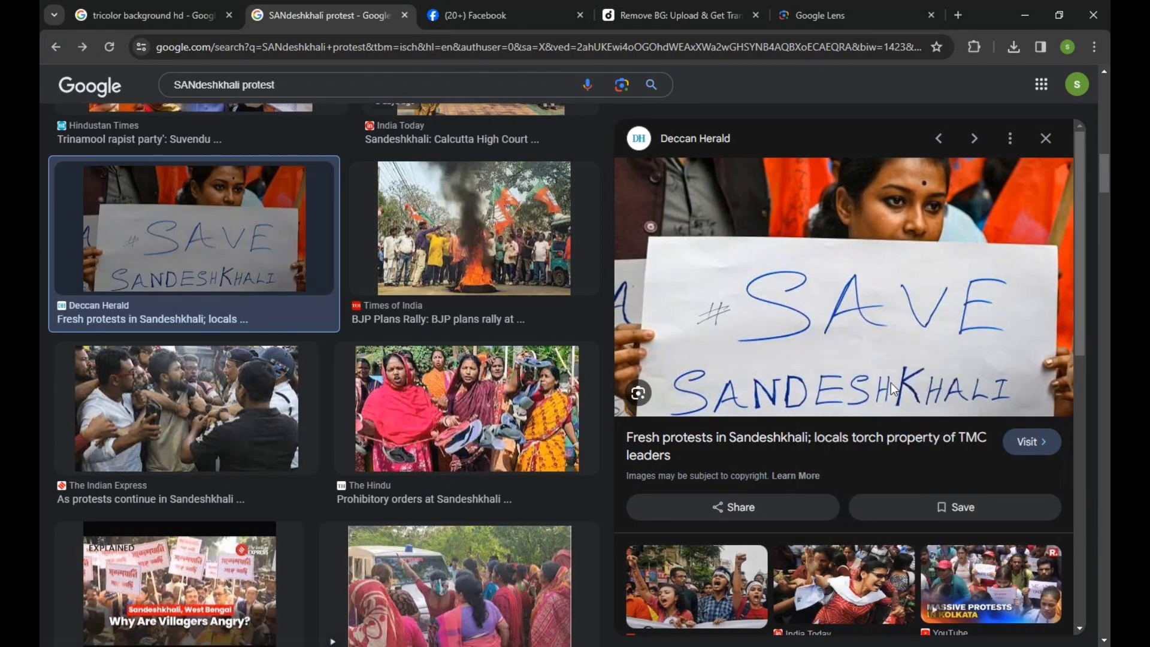
left_click(1019, 8)
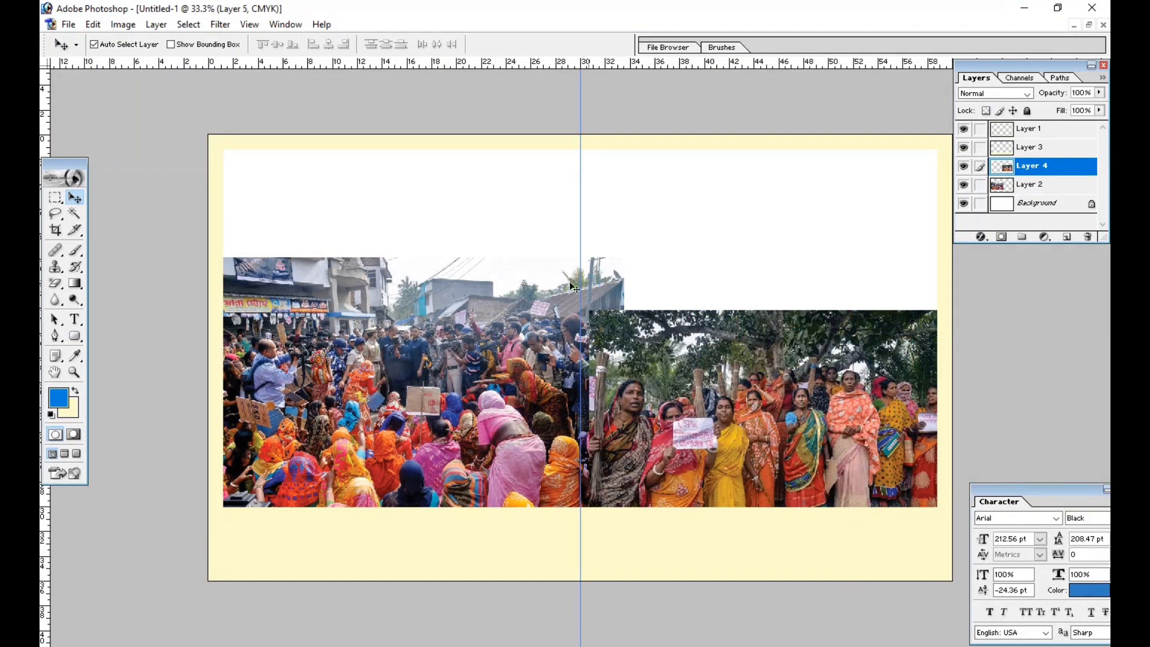
left_click_drag(487, 415, 702, 224)
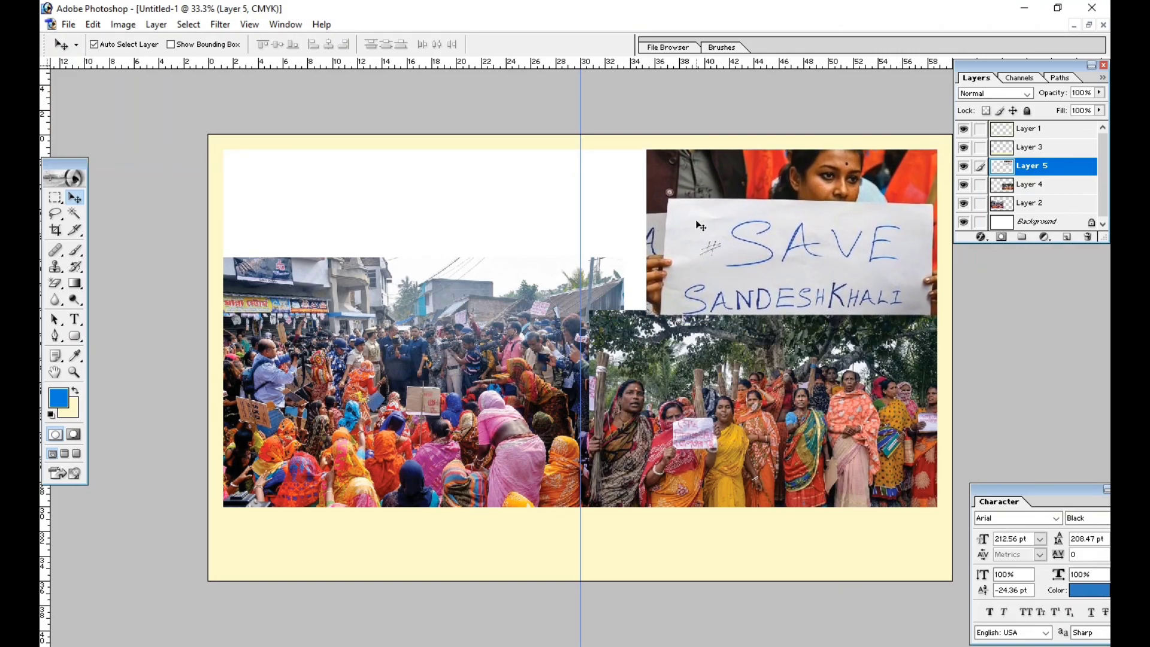
key("ctrl+plus")
key("ctrl+minus")
key("ctrl+minus")
key("ctrl+plus")
key("ctrl+plus")
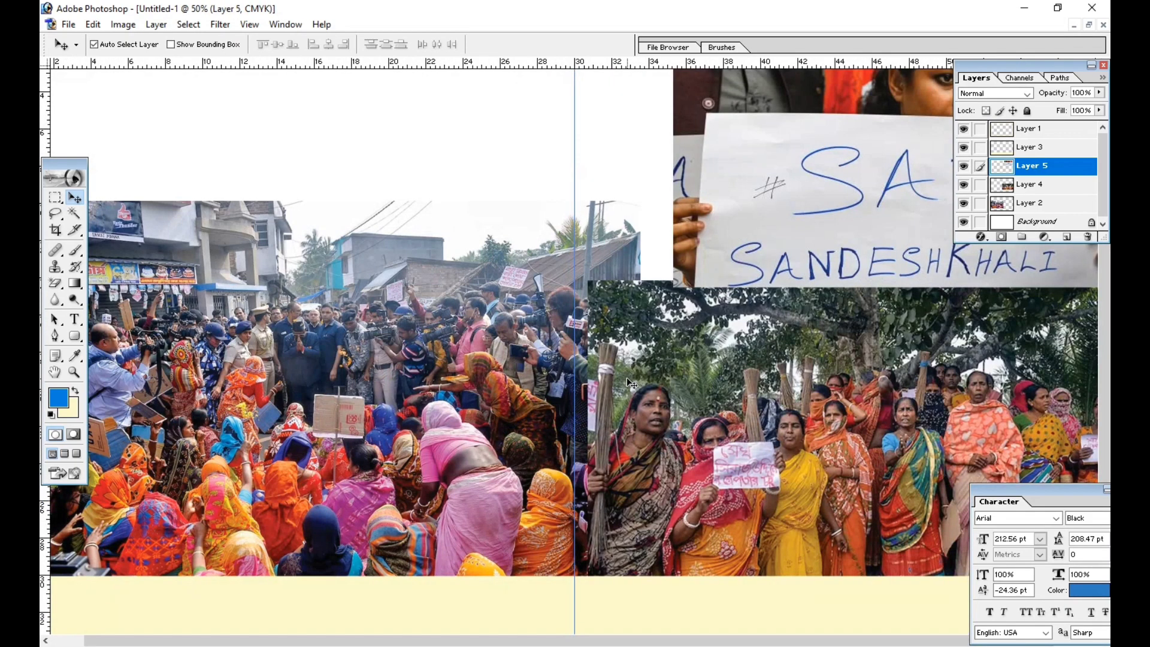
key("ctrl+minus")
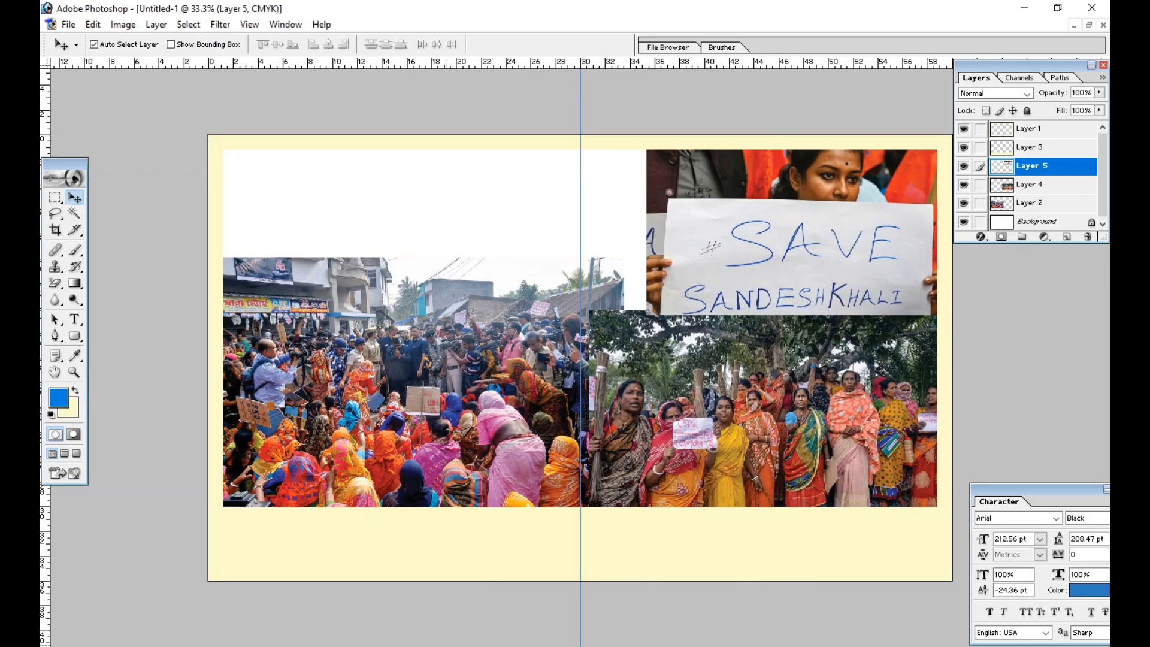
Step: In the browser, look through the Sandeshkhali protest image results and preview The Hindu and OrissaPOST photos
key("alt+Tab")
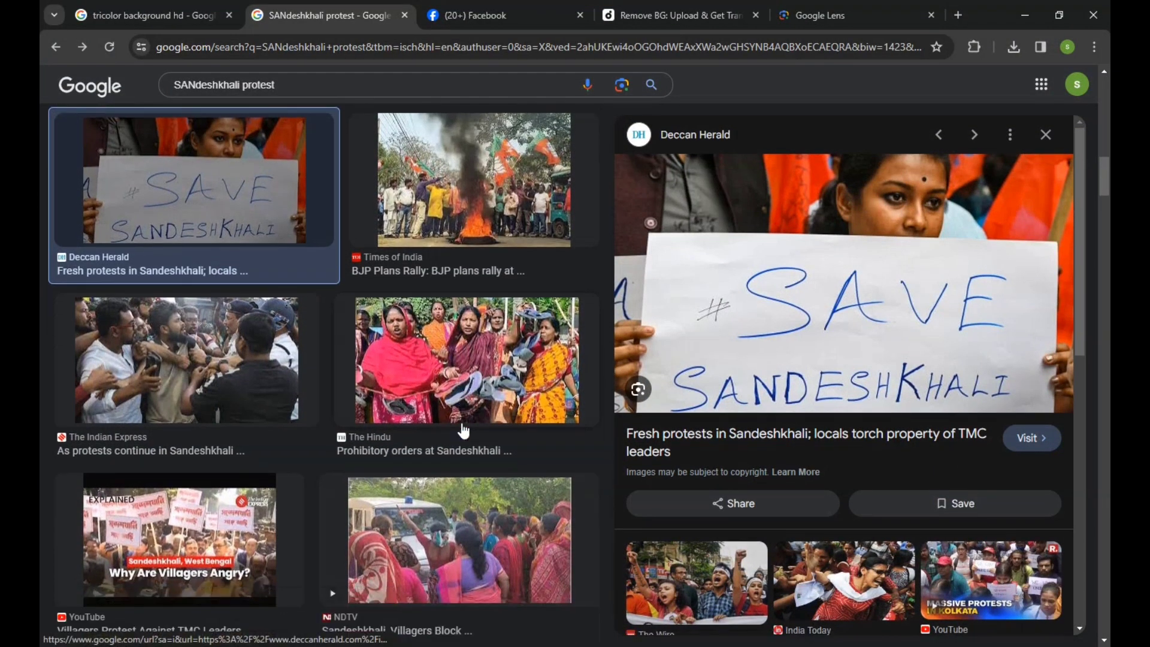
scroll(464, 430, "down", 1)
left_click(455, 413)
scroll(426, 405, "down", 1)
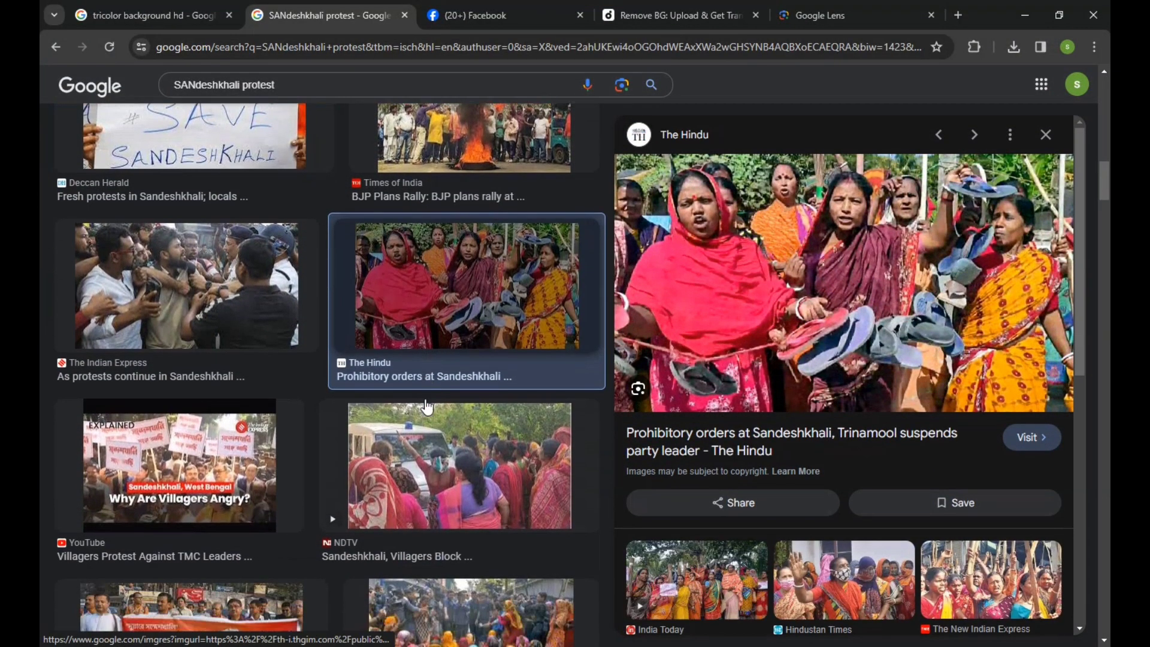
scroll(426, 406, "down", 5)
left_click(486, 344)
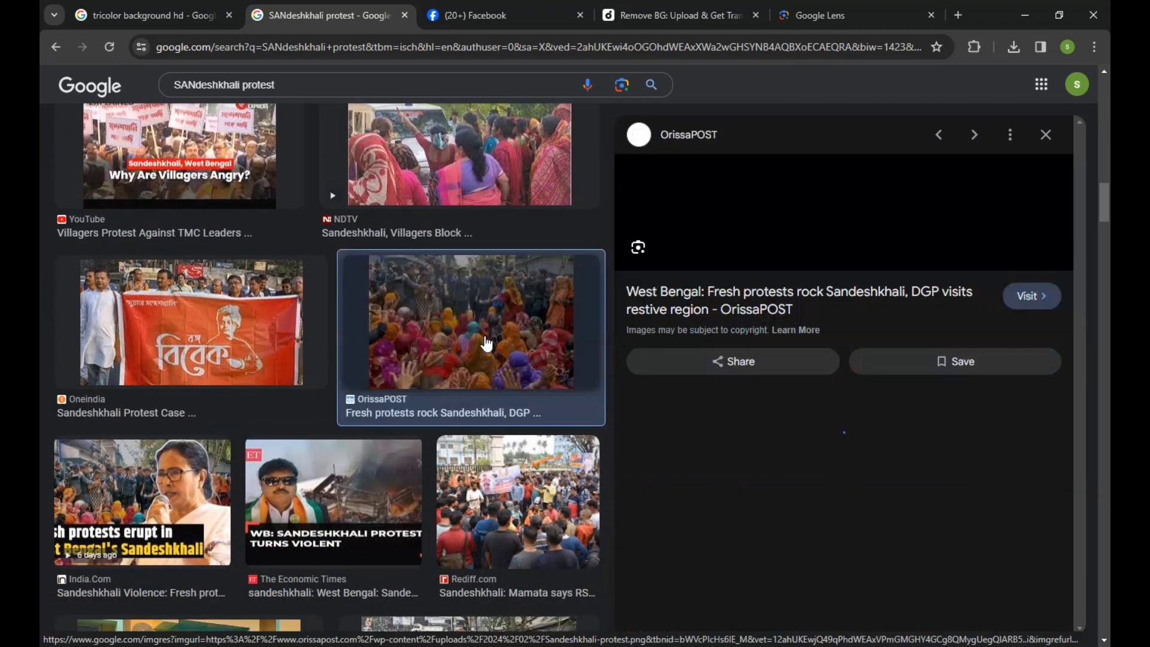
scroll(487, 365, "down", 7)
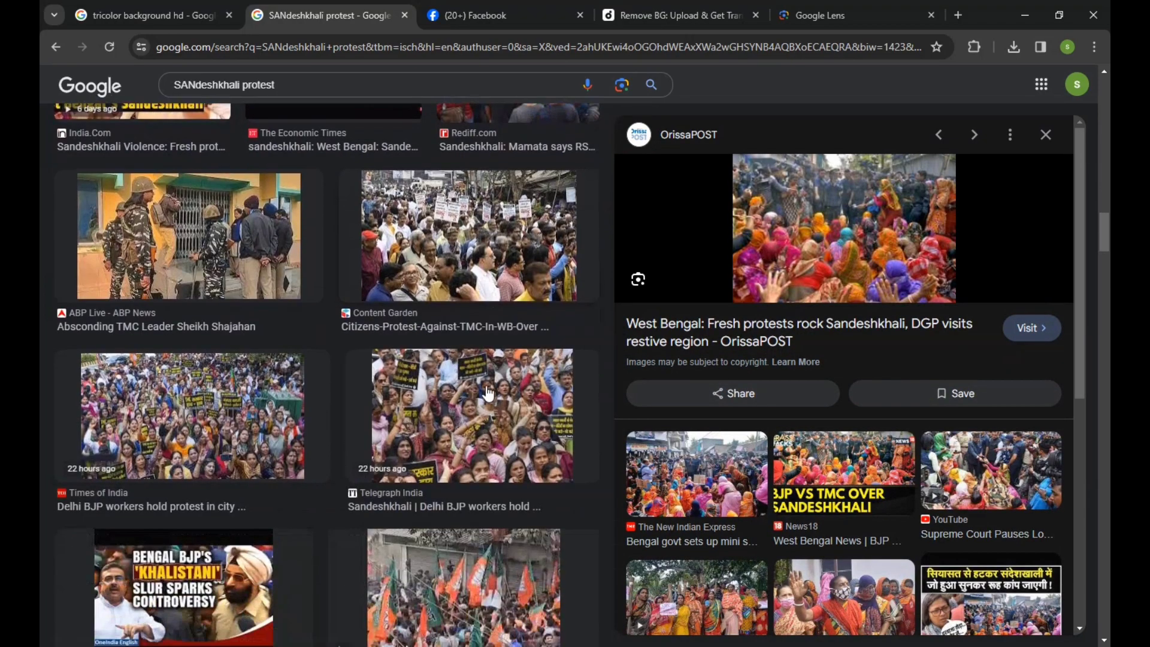
scroll(488, 392, "up", 12)
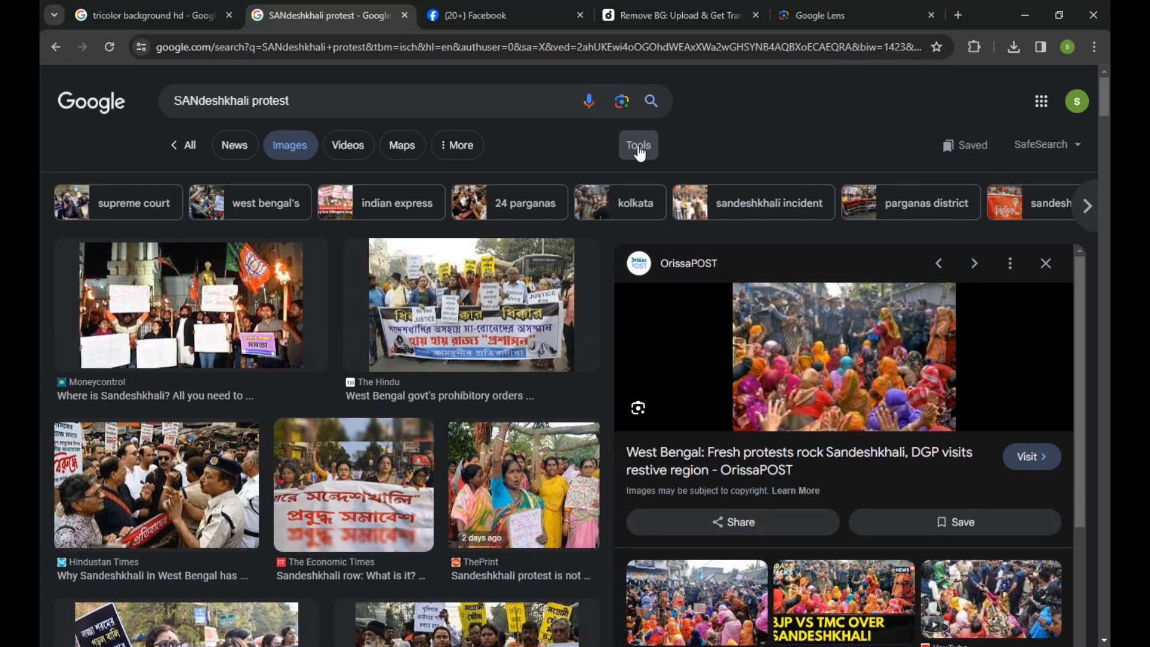
Step: Filter the Sandeshkhali protest image results to large images only
left_click(638, 145)
left_click(393, 182)
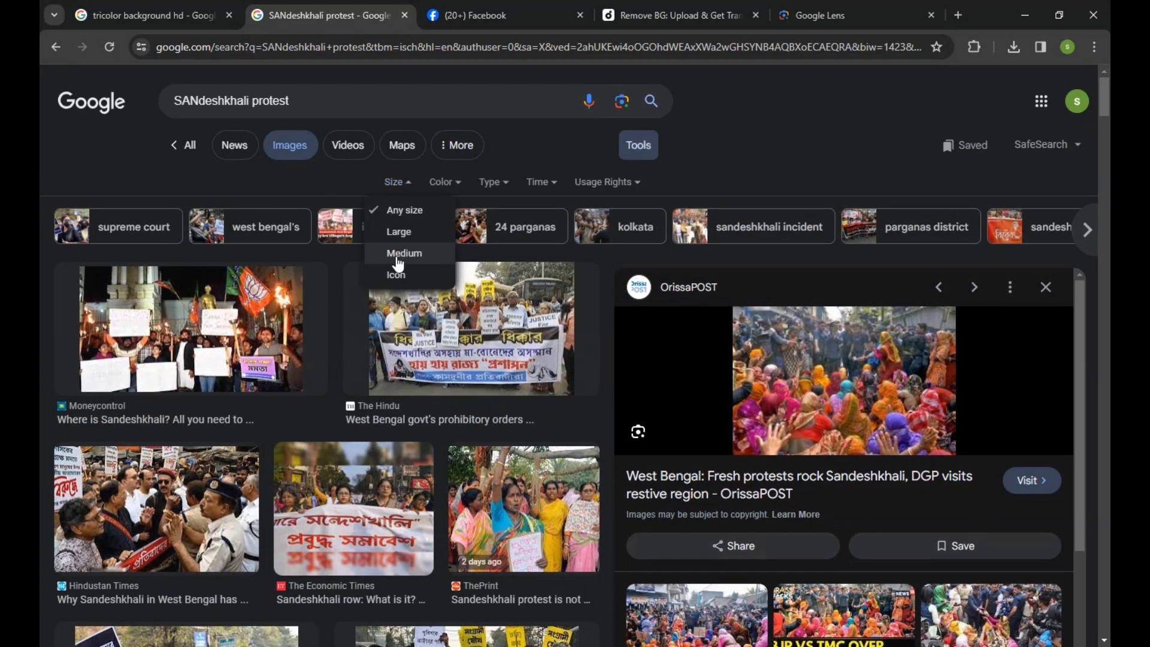
left_click(398, 233)
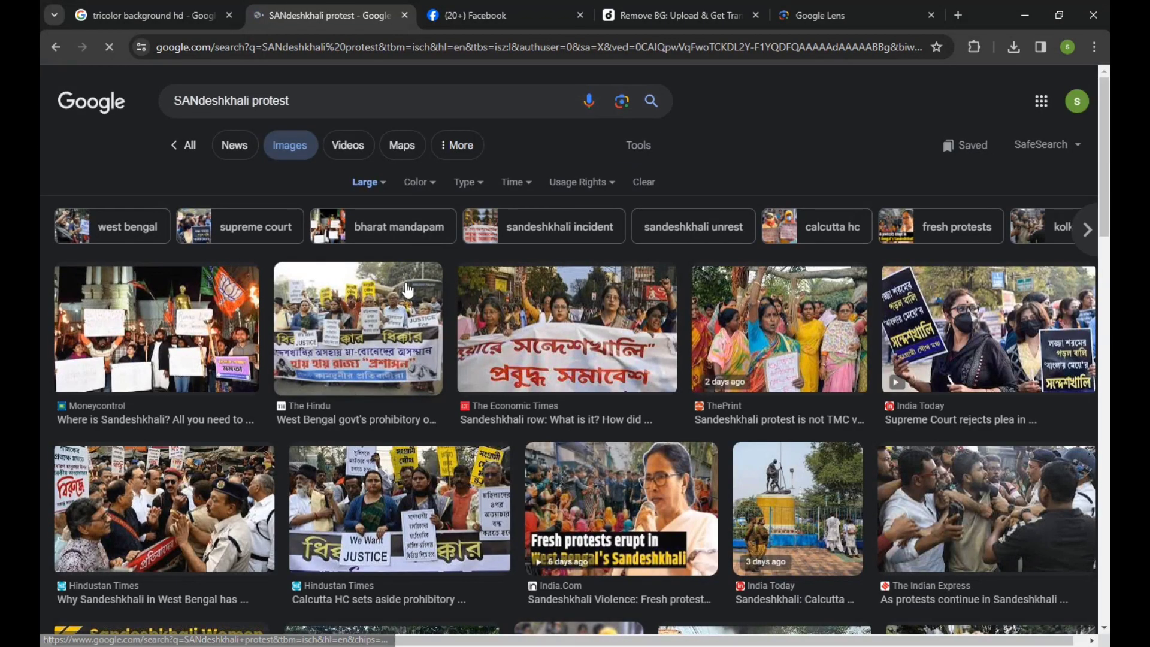
Step: Copy The Hindu's 1,200 × 797 photo of protesters holding a Bengali banner and place it in the Photoshop design's upper-left corner
left_click(377, 328)
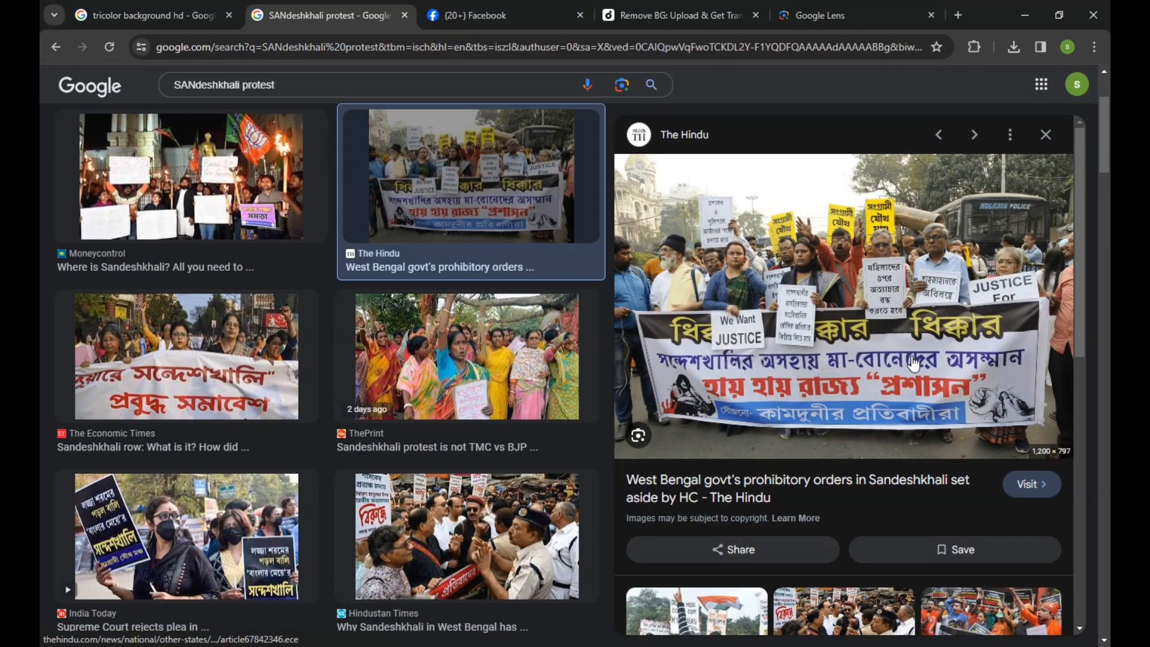
right_click(857, 325)
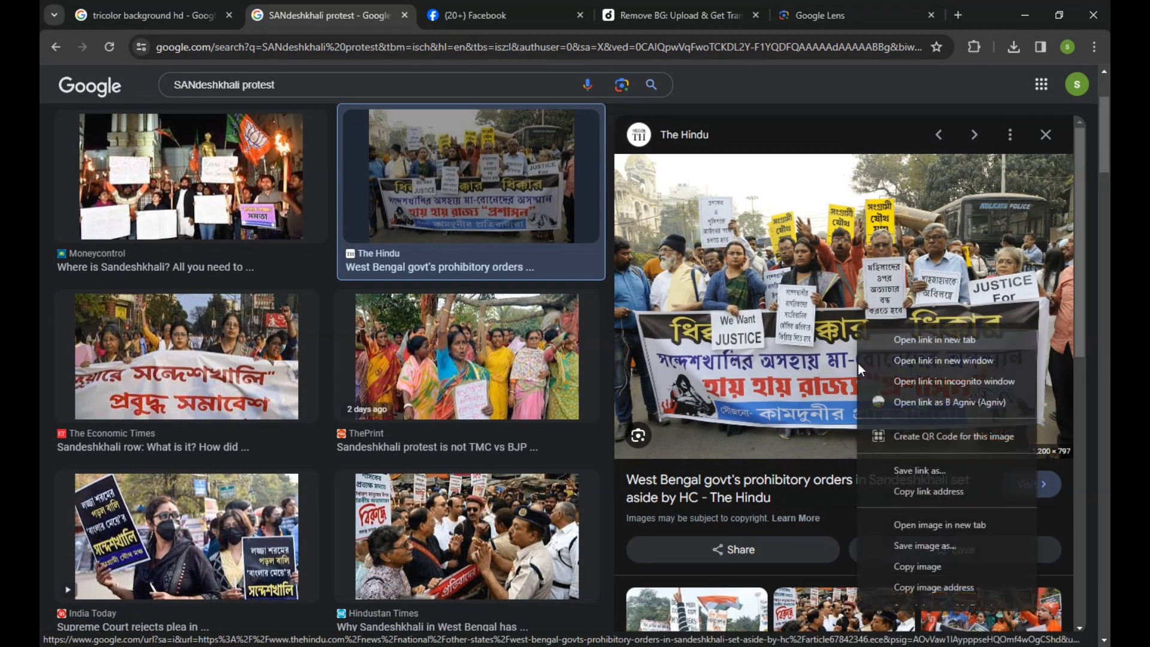
left_click(910, 566)
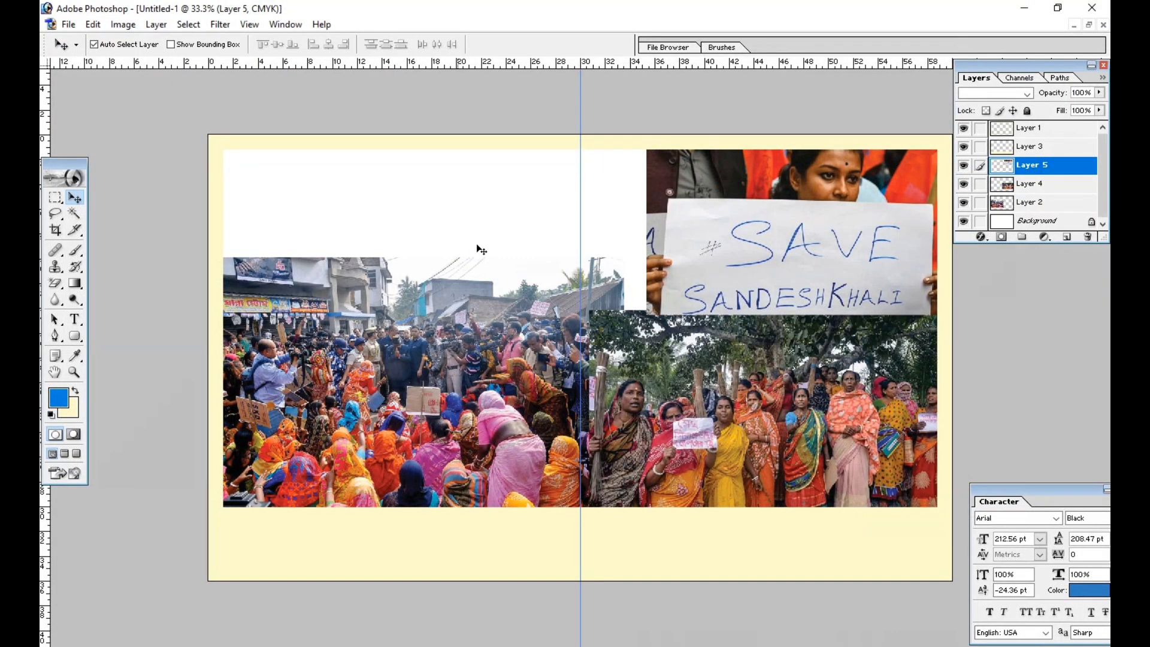
left_click(475, 245)
key("ctrl+v")
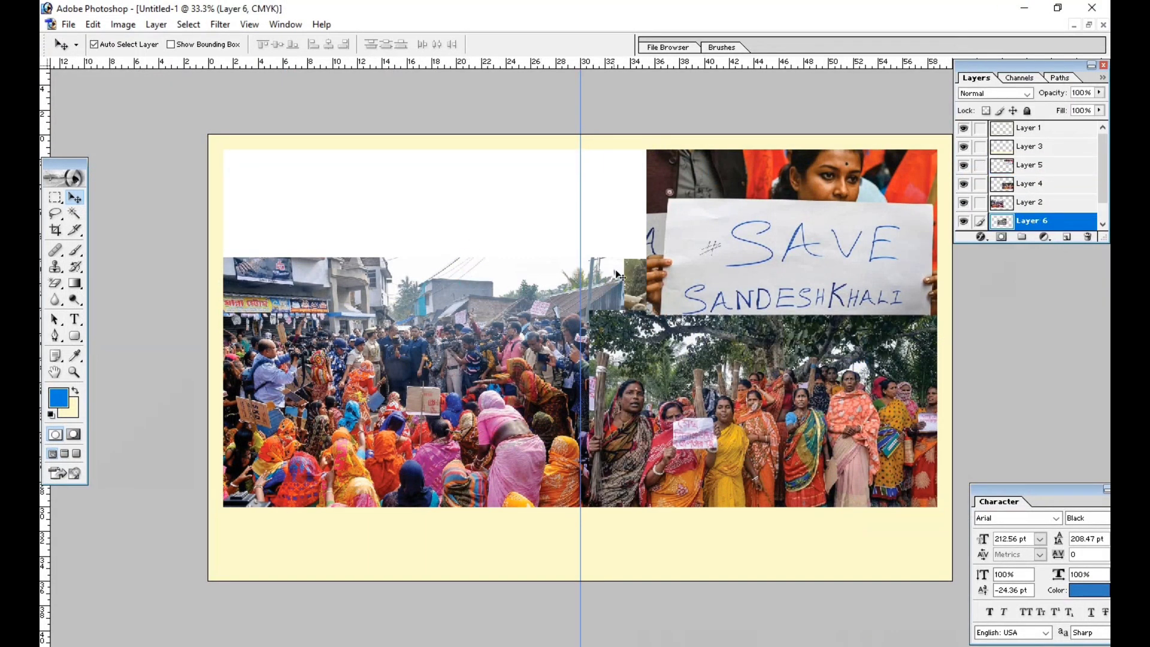
key("ctrl+t")
left_click_drag(620, 275, 438, 174)
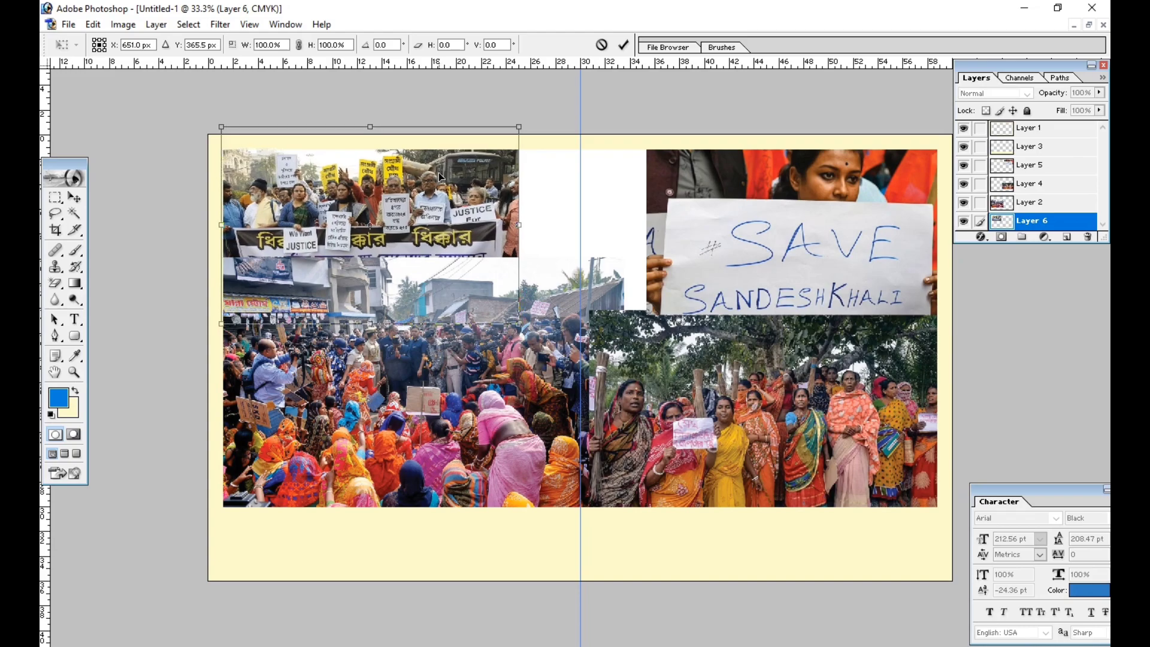
key("Return")
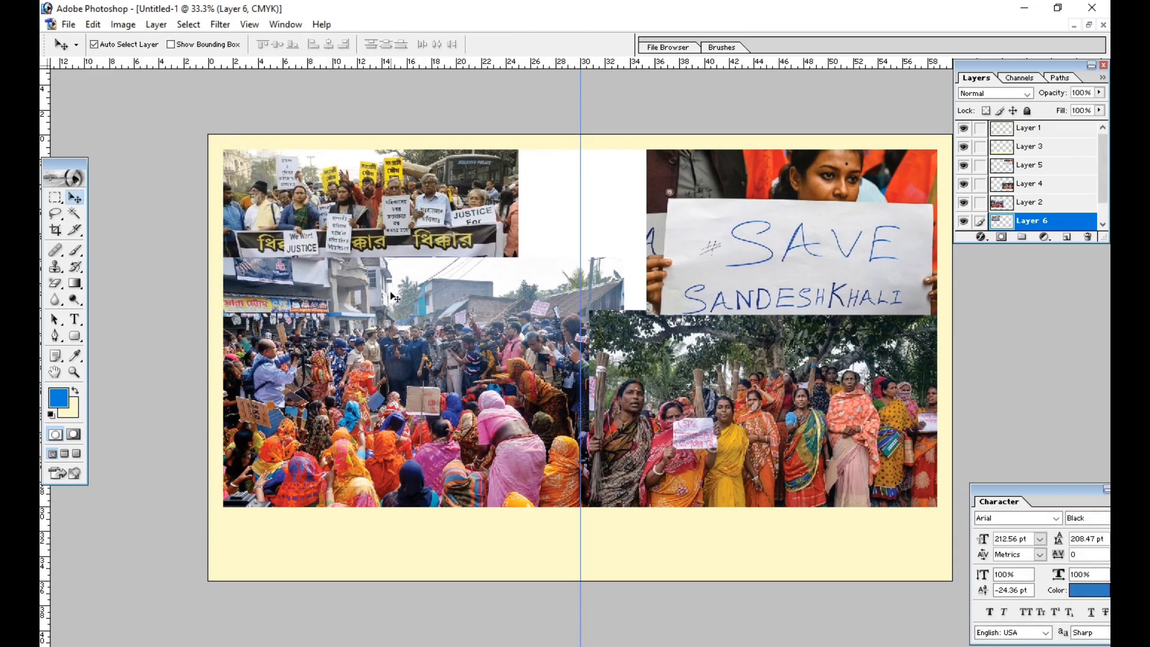
Step: Erase the upper edge of the lower-left crowd photo with a large soft eraser to blend it into the photo above
left_click(389, 290)
left_click_drag(56, 282, 96, 289)
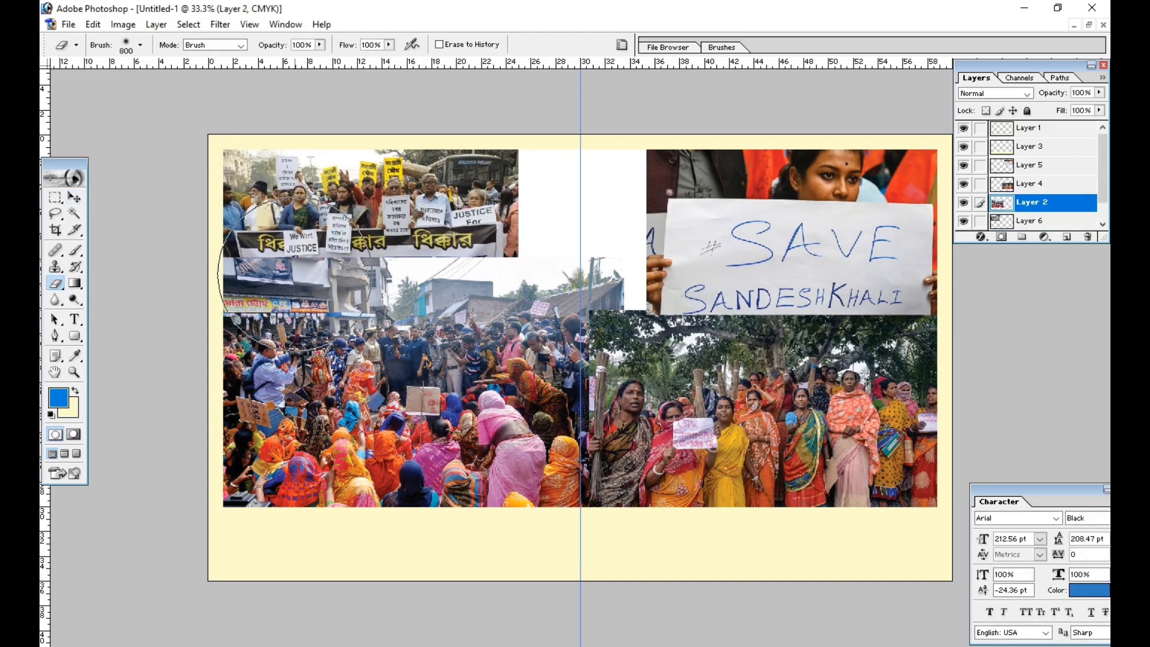
mouse_move(240, 257)
left_mouse_down()
mouse_move(656, 246)
mouse_move(569, 259)
mouse_move(623, 255)
mouse_move(180, 257)
left_mouse_up()
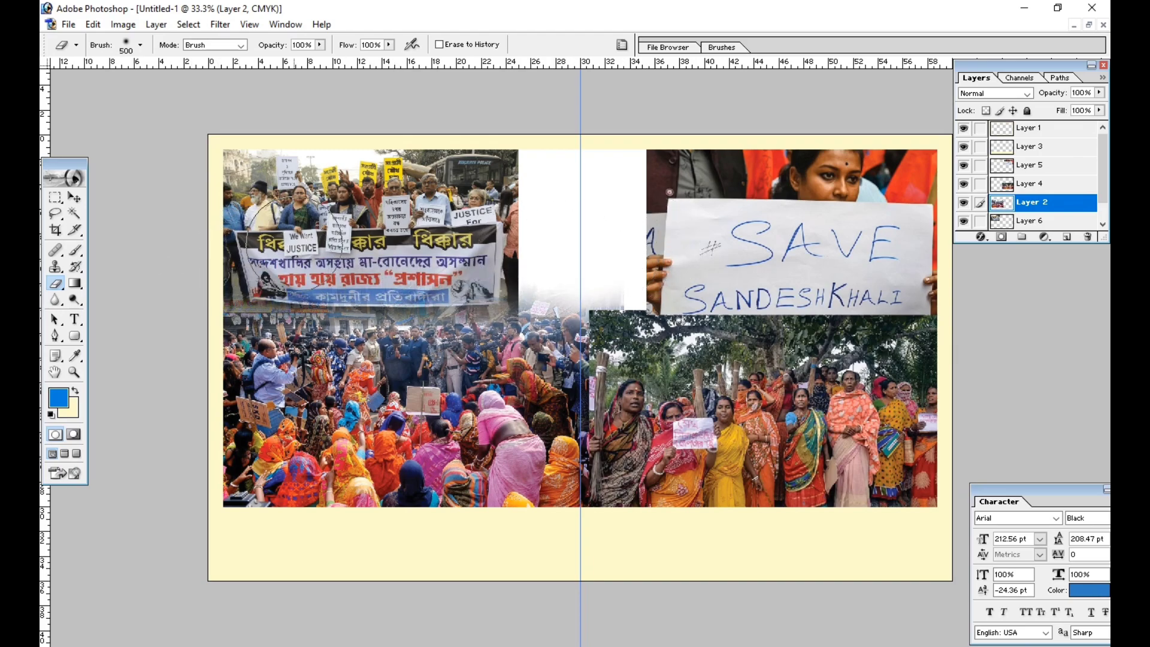
Step: Enlarge the Bengali banner protest photo slightly and reposition it in the upper-left corner above the crowd photo
left_click(73, 197)
left_click_drag(369, 214, 370, 220)
key("ctrl+t")
left_click_drag(518, 138, 525, 130)
left_click_drag(458, 192, 457, 218)
key("Return")
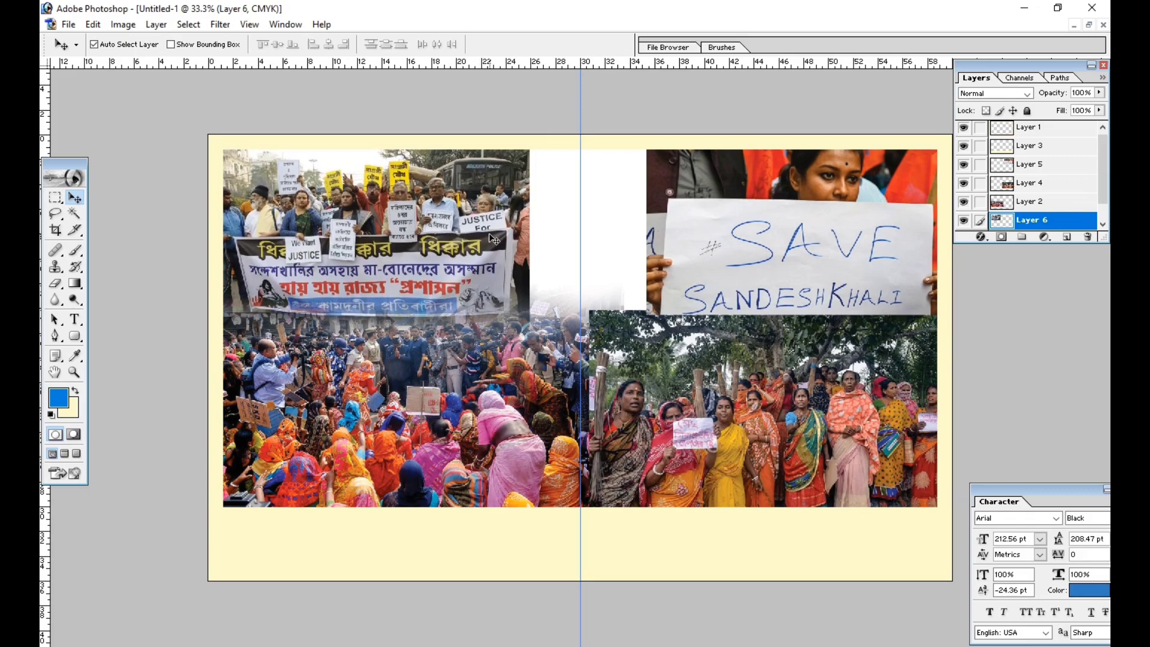
key("ctrl+plus")
key("ctrl+minus")
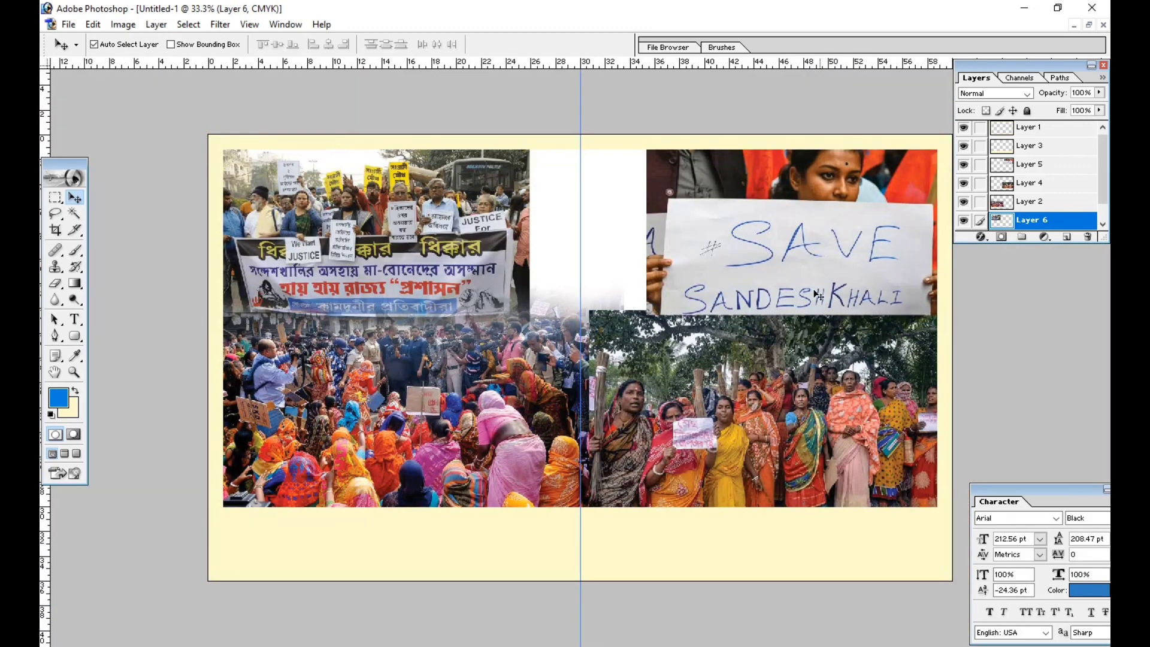
Step: Bring the women protestors photo above the placard photo and softly erase its top and left edges
left_click(728, 375)
key("ctrl+bracketright")
key("ctrl+bracketleft")
key("ctrl+bracketright")
left_click(55, 285)
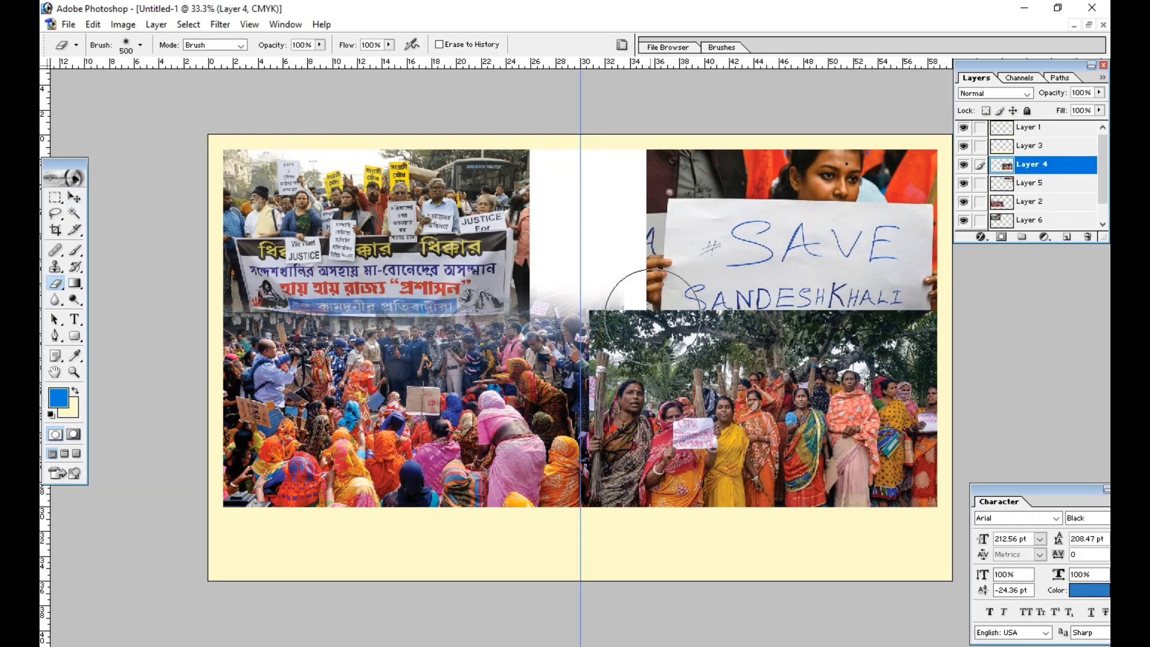
mouse_move(572, 288)
left_mouse_down()
mouse_move(962, 288)
mouse_move(593, 281)
left_mouse_up()
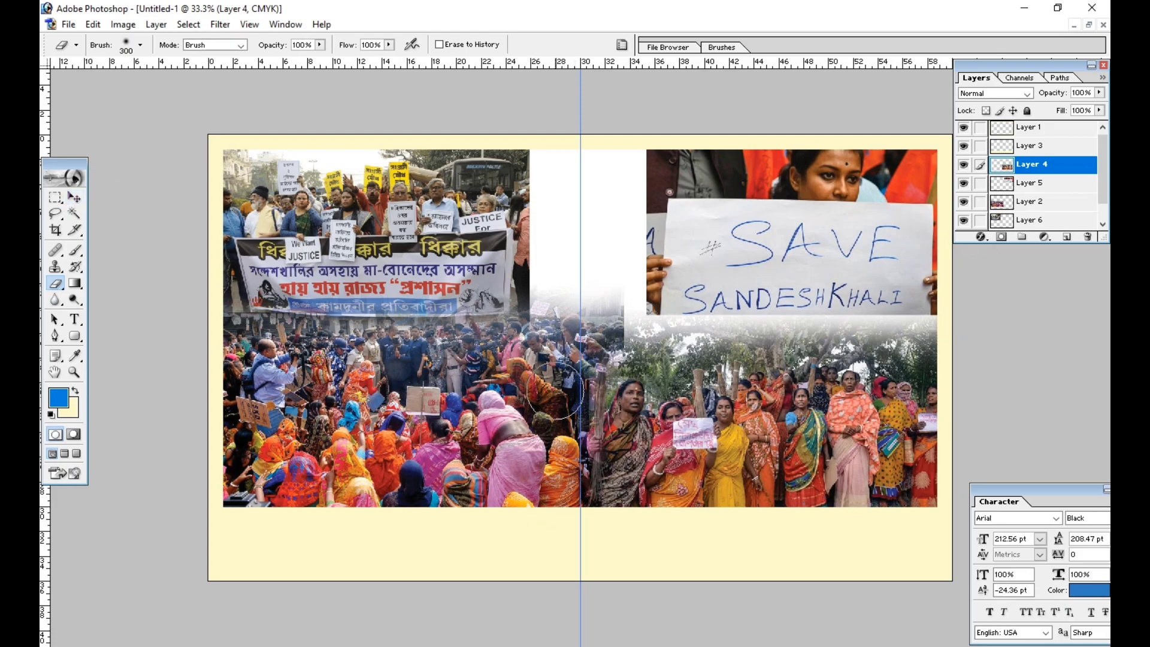
Step: Enlarge the "Save Sandeshkhali" placard photo to fill more of the upper-right area and softly erase its left edge
left_click(76, 198)
left_click(694, 249)
key("ctrl+t")
left_click_drag(646, 314, 602, 338)
left_click_drag(703, 278, 657, 295)
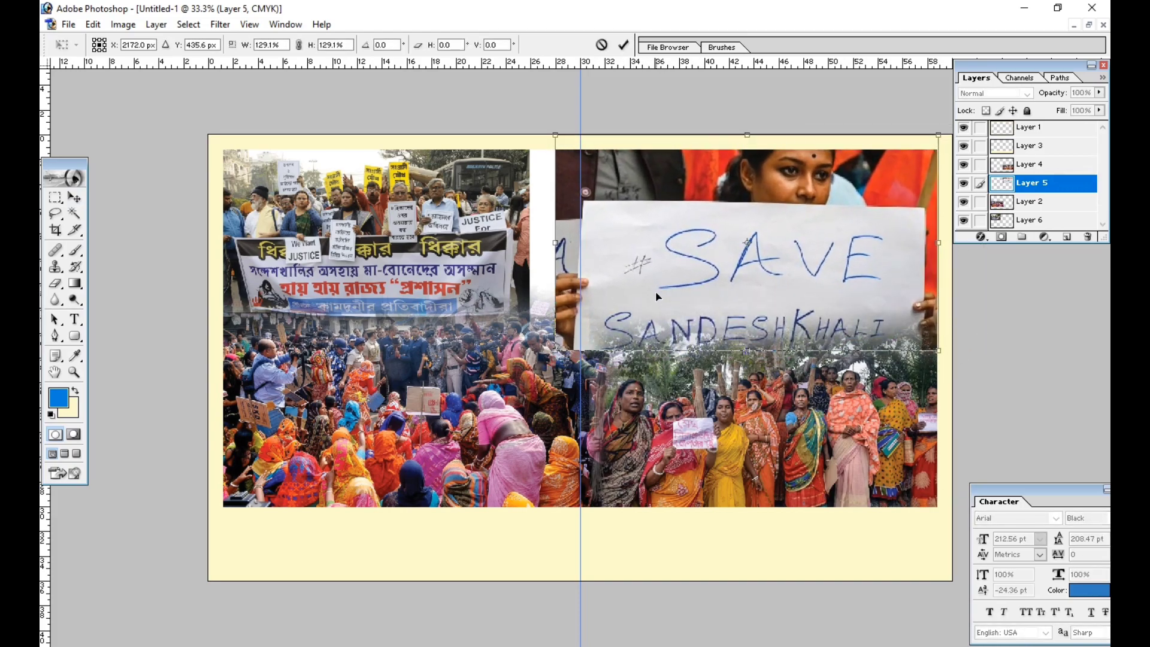
left_click_drag(561, 353, 568, 343)
key("Return")
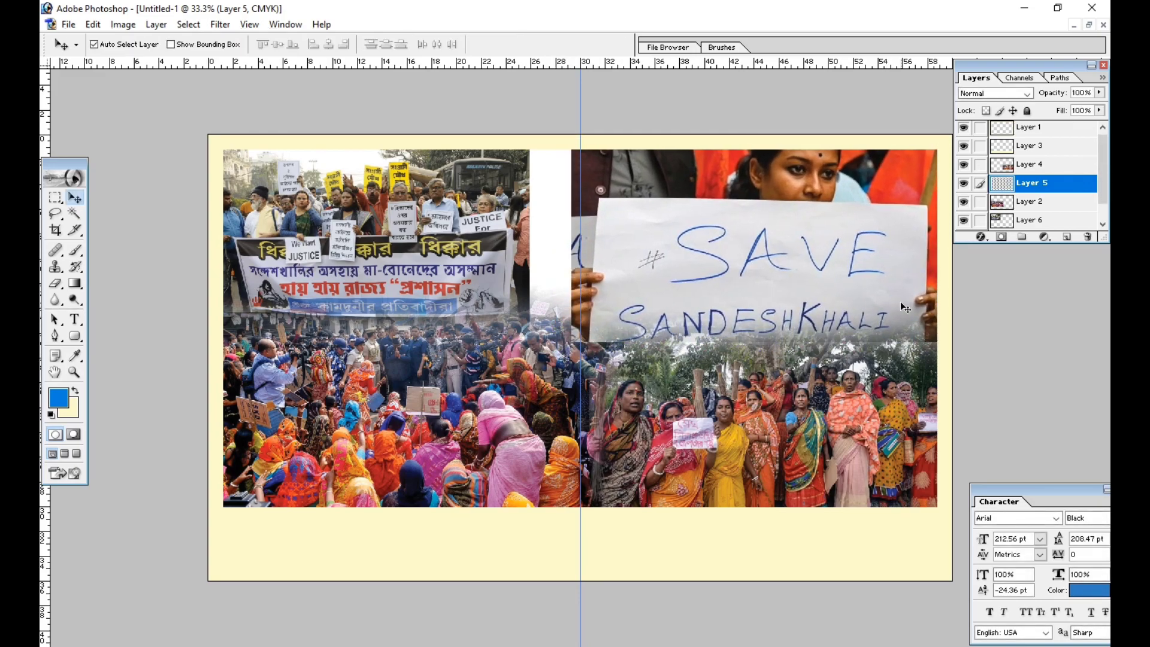
left_click(55, 284)
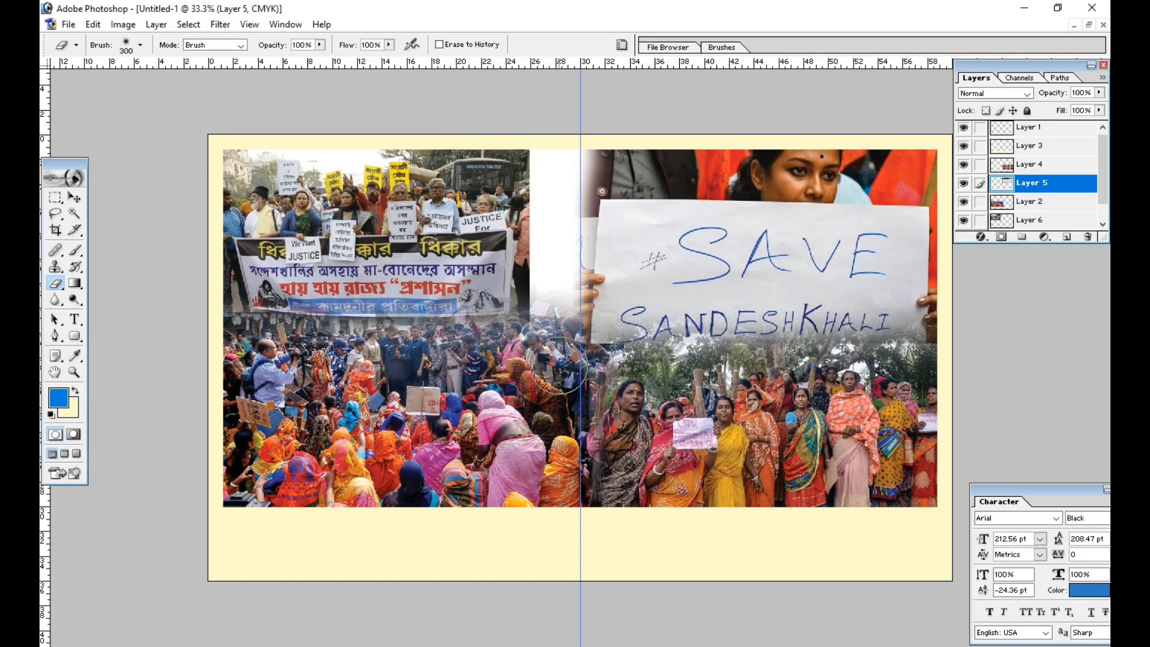
left_click(74, 197)
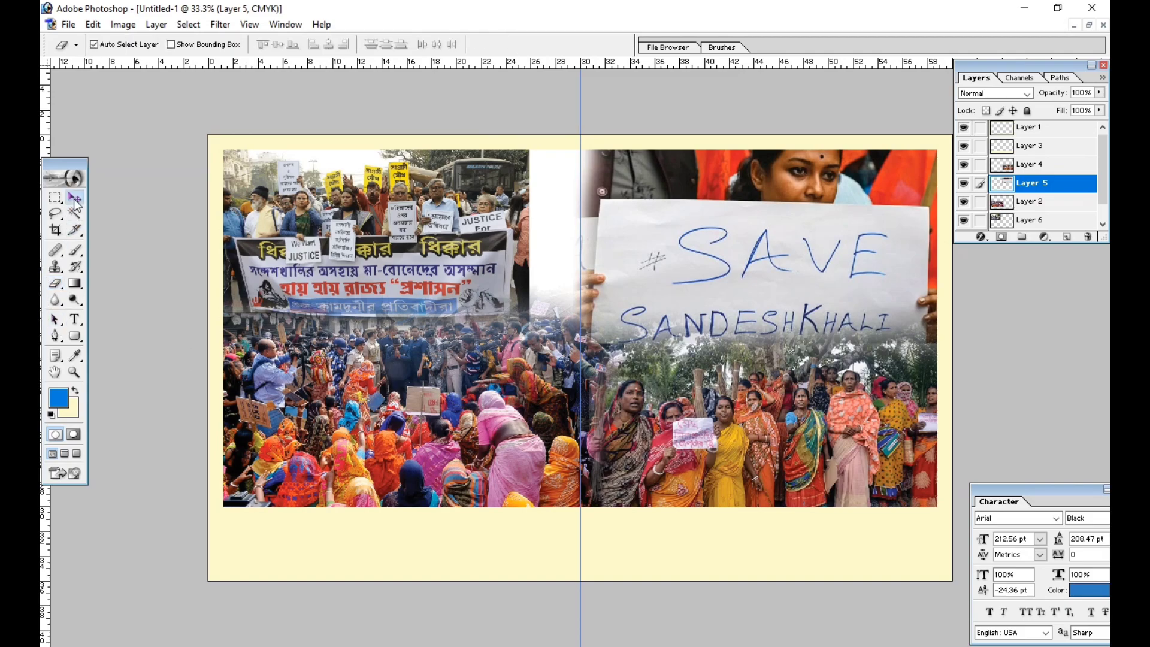
Step: Stretch the Bengali banner protest photo horizontally until it meets the placard photo
left_click(413, 227)
key("ctrl+t")
left_click_drag(557, 206, 593, 214)
key("Return")
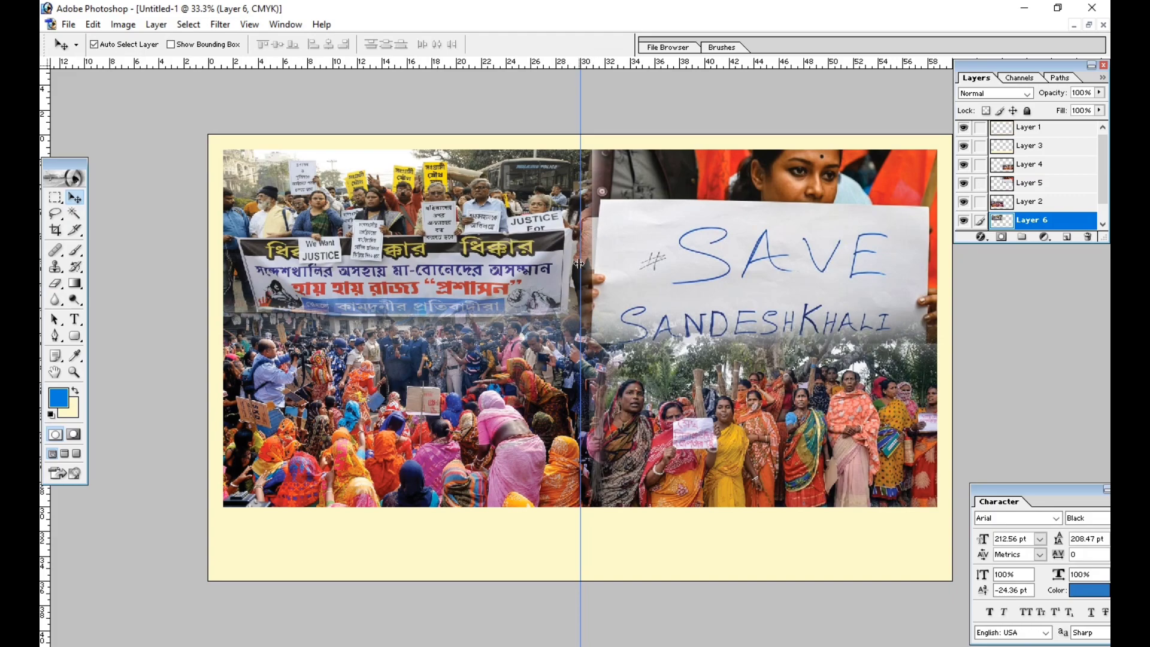
Step: Erase the right edge of the Bengali banner protest photo along the placard photo, using a small soft eraser of 125 to 200 px
key("ctrl+plus")
scroll(622, 278, "up", 2)
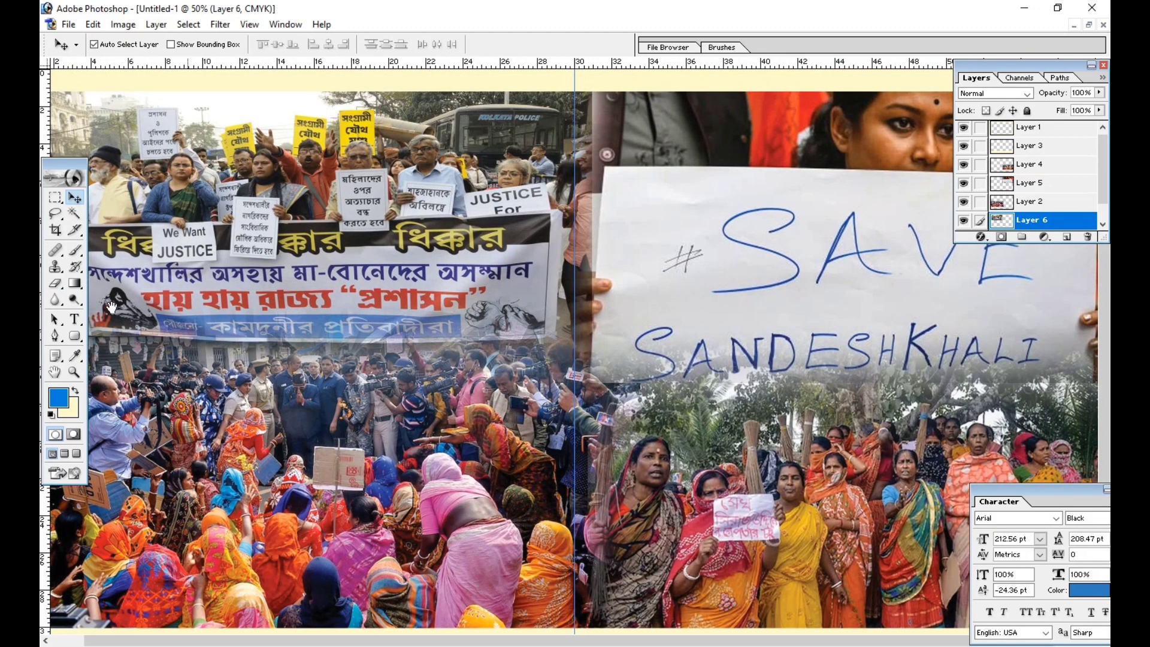
left_click(56, 284)
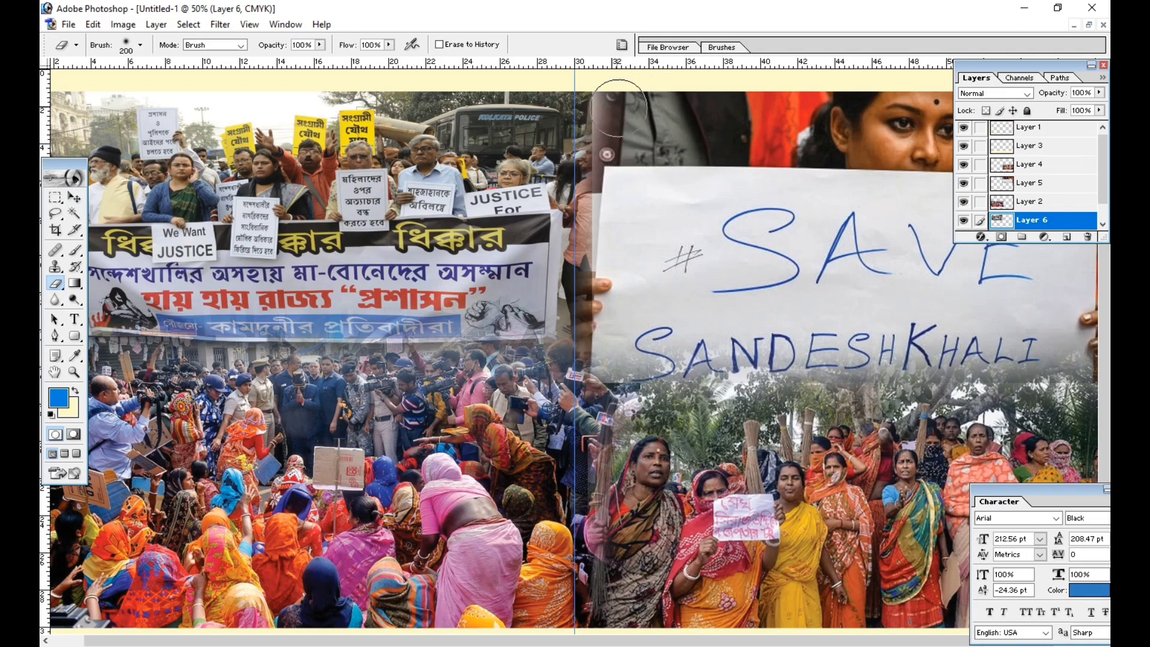
left_click_drag(604, 93, 616, 338)
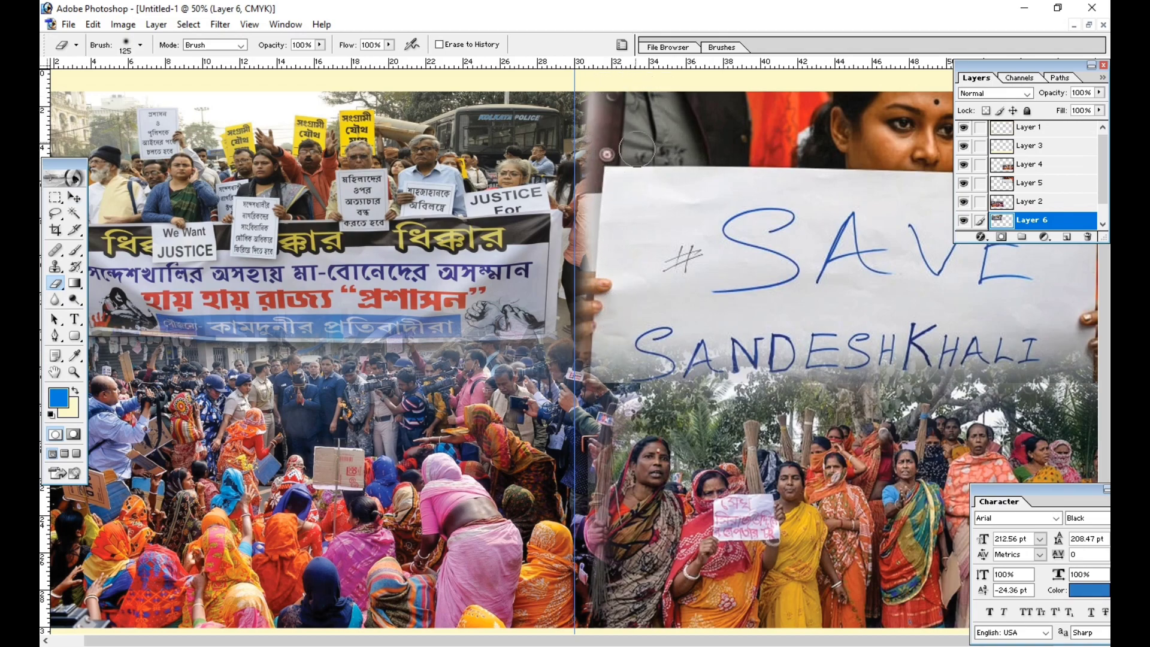
key("ctrl+minus")
key("ctrl+minus")
key("ctrl+plus")
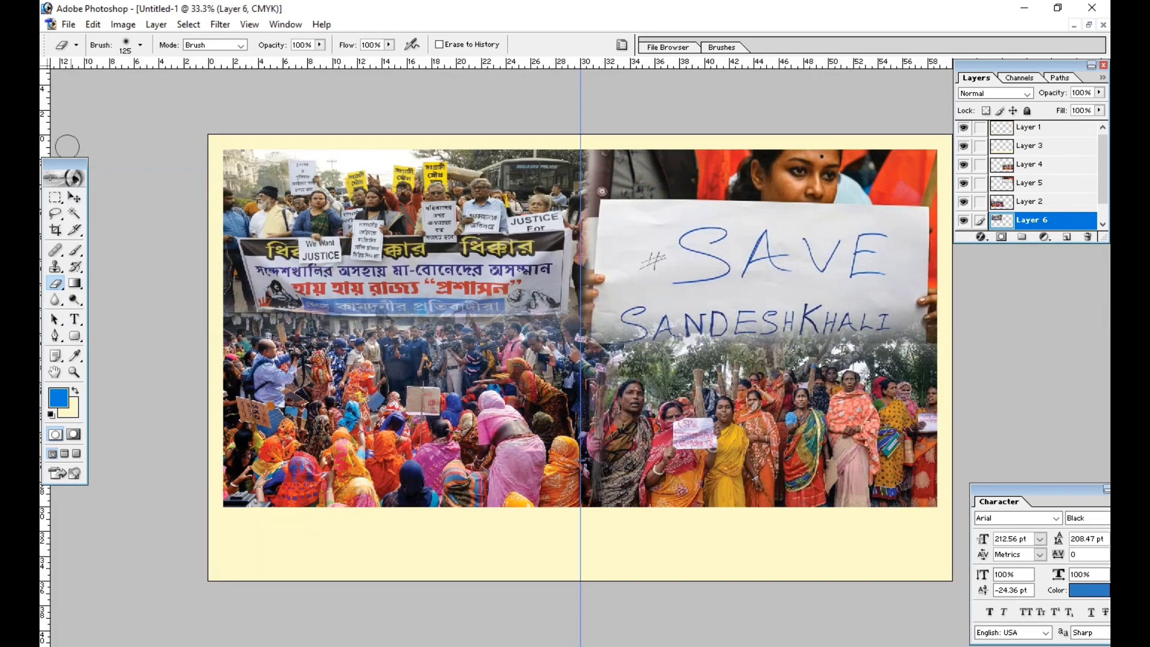
Step: Brighten the Bengali banner protest photo with Levels, setting the white input level to 207
left_click(74, 200)
key("ctrl+l")
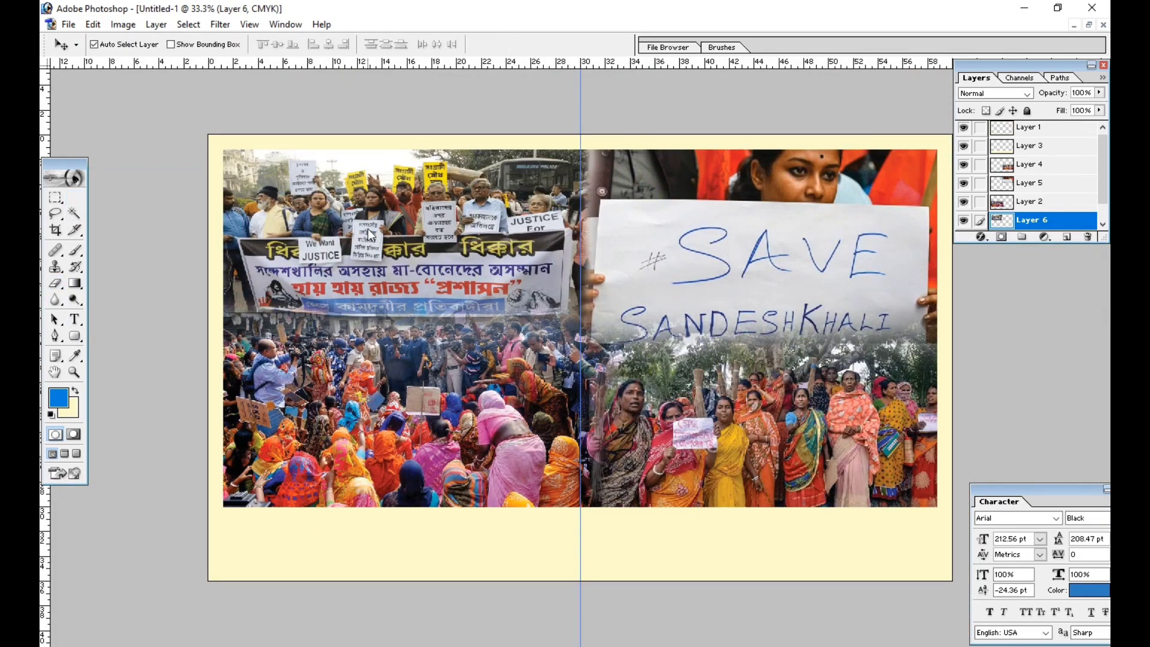
left_click_drag(797, 204, 768, 207)
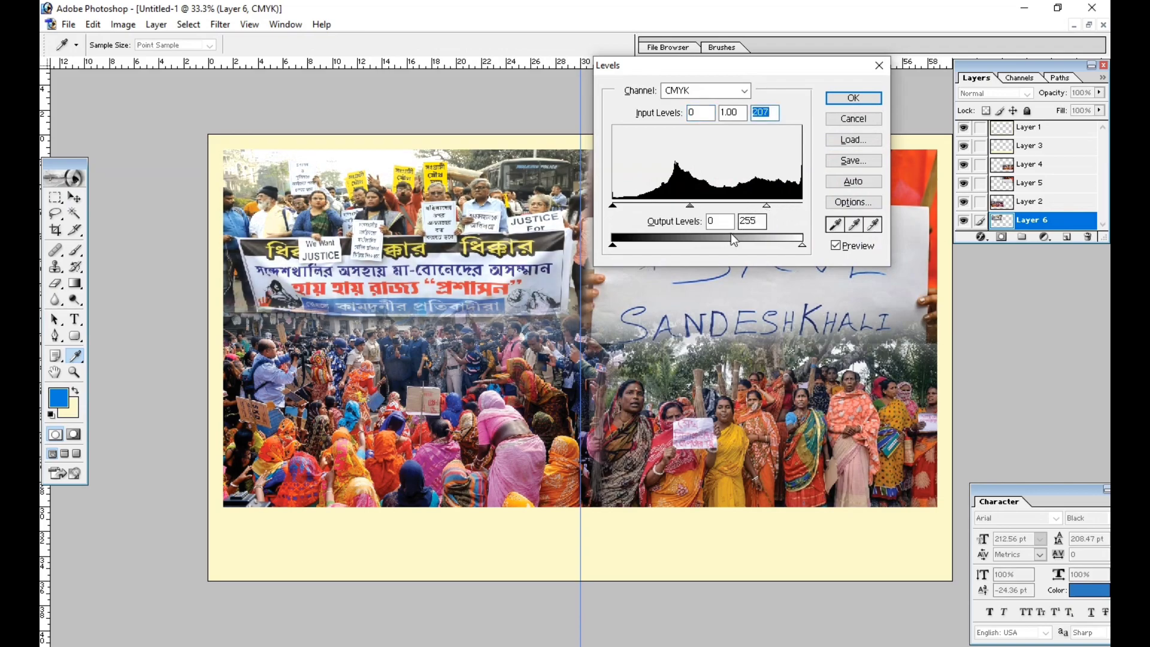
key("Return")
Step: Brighten the "Save Sandeshkhali" placard photo with Levels by lowering its white input level
left_click(715, 264)
key("ctrl+l")
left_click_drag(801, 205, 777, 207)
key("Escape")
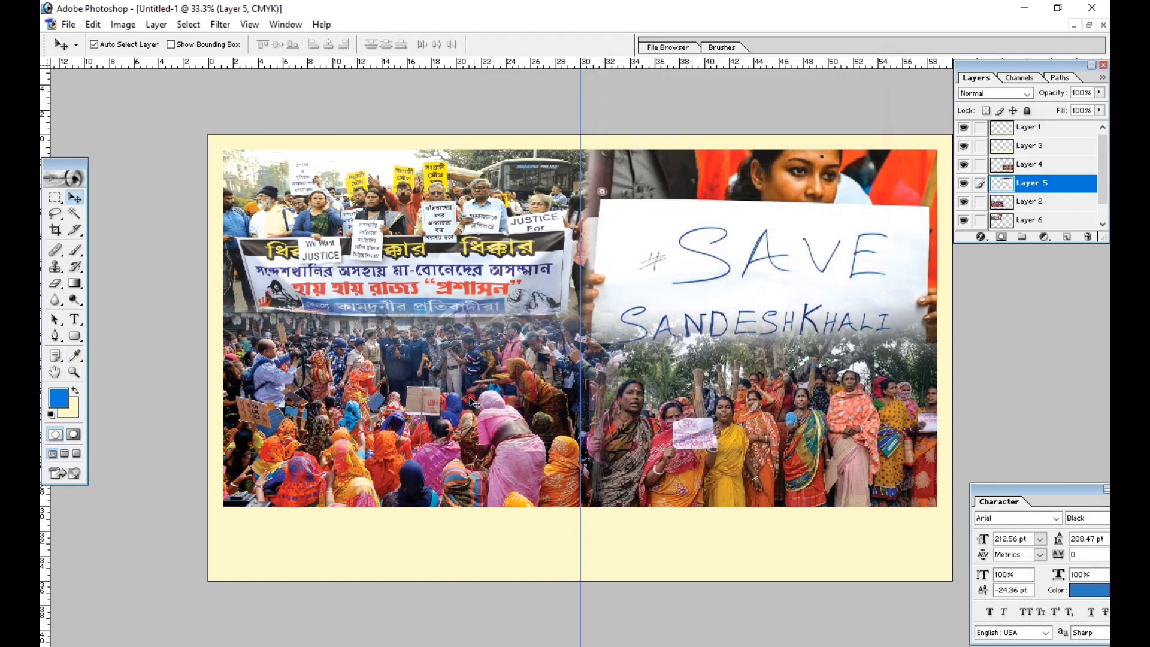
Step: Brighten the lower-left crowd photo with Levels, setting the white input level to 213
left_click(423, 405)
key("ctrl+l")
left_click_drag(801, 205, 771, 207)
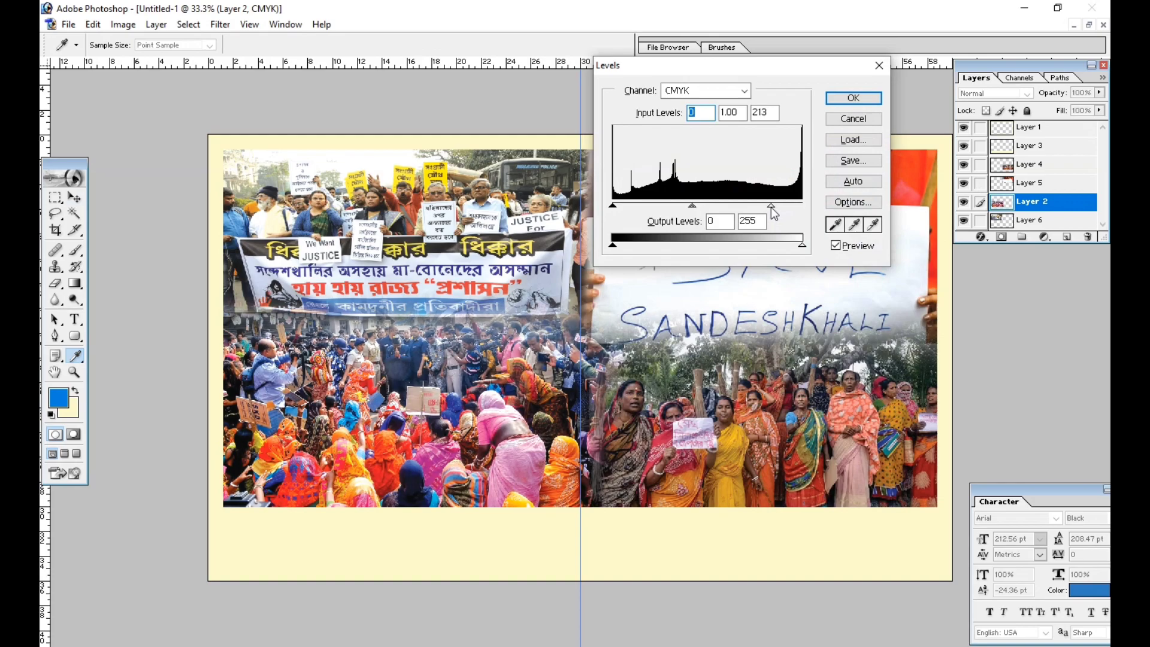
key("Return")
Step: Brighten the lower-right women protestors photo with Levels by lowering its white input level
key("v")
key("ctrl+plus")
left_click_drag(532, 327, 497, 275)
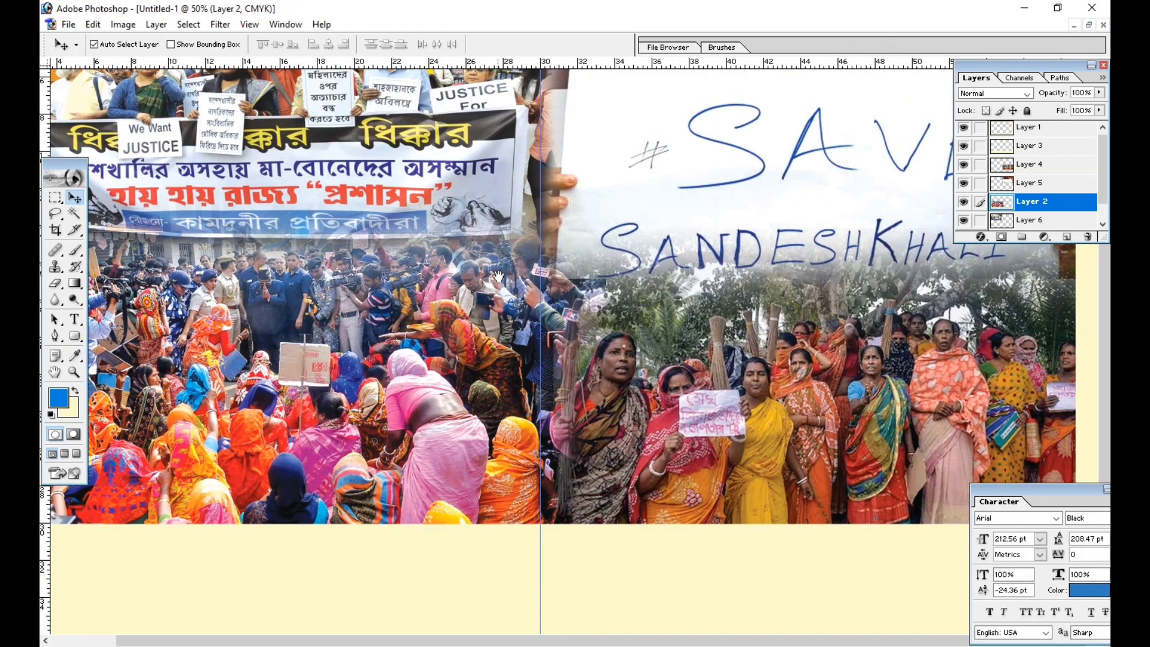
left_click(771, 416)
key("ctrl+l")
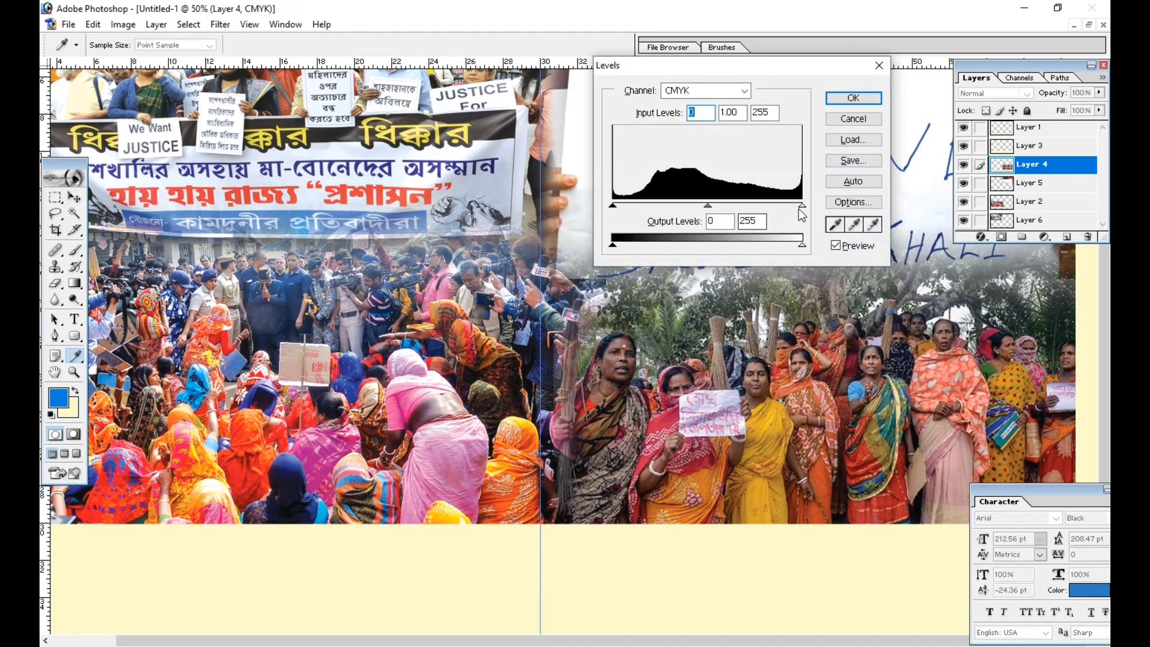
left_click_drag(800, 209, 771, 206)
key("Return")
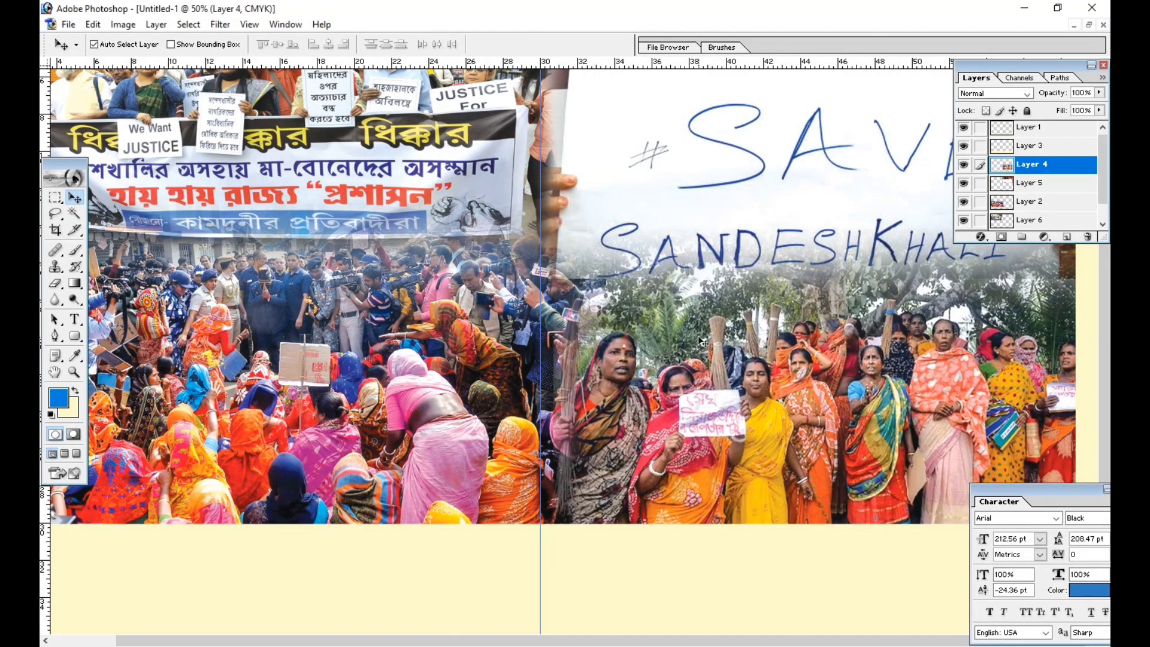
Step: Add a new empty layer directly beneath the Bengali banner photo's layer
key("ctrl+minus")
key("ctrl+minus")
key("ctrl+plus")
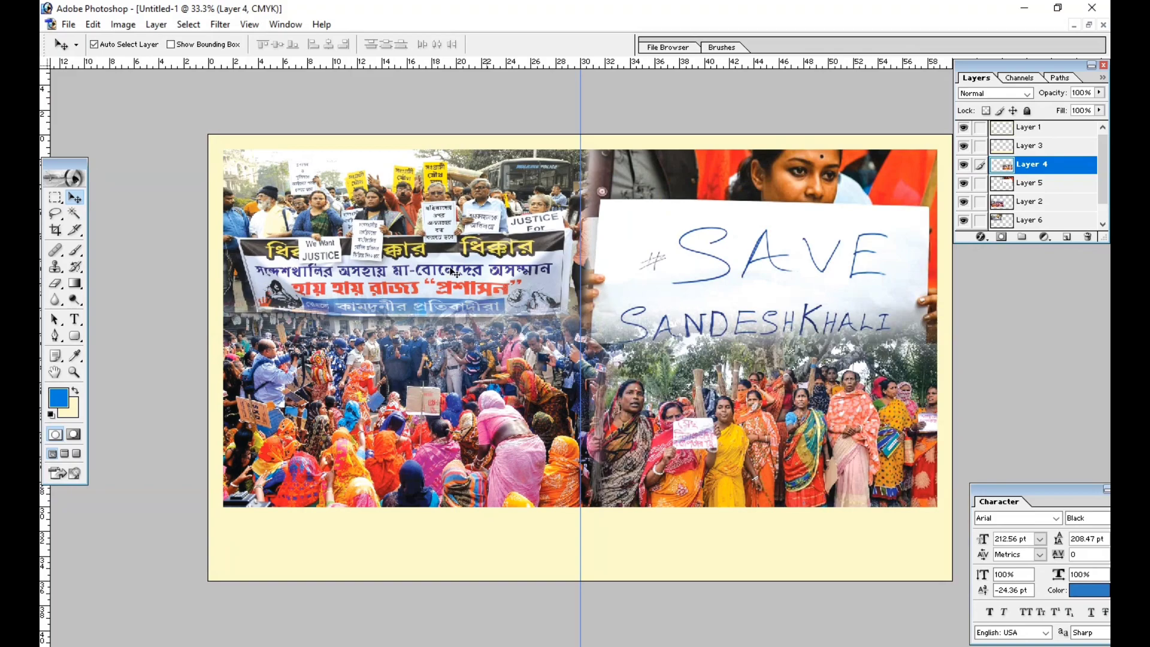
left_click(424, 251)
key("ctrl+plus")
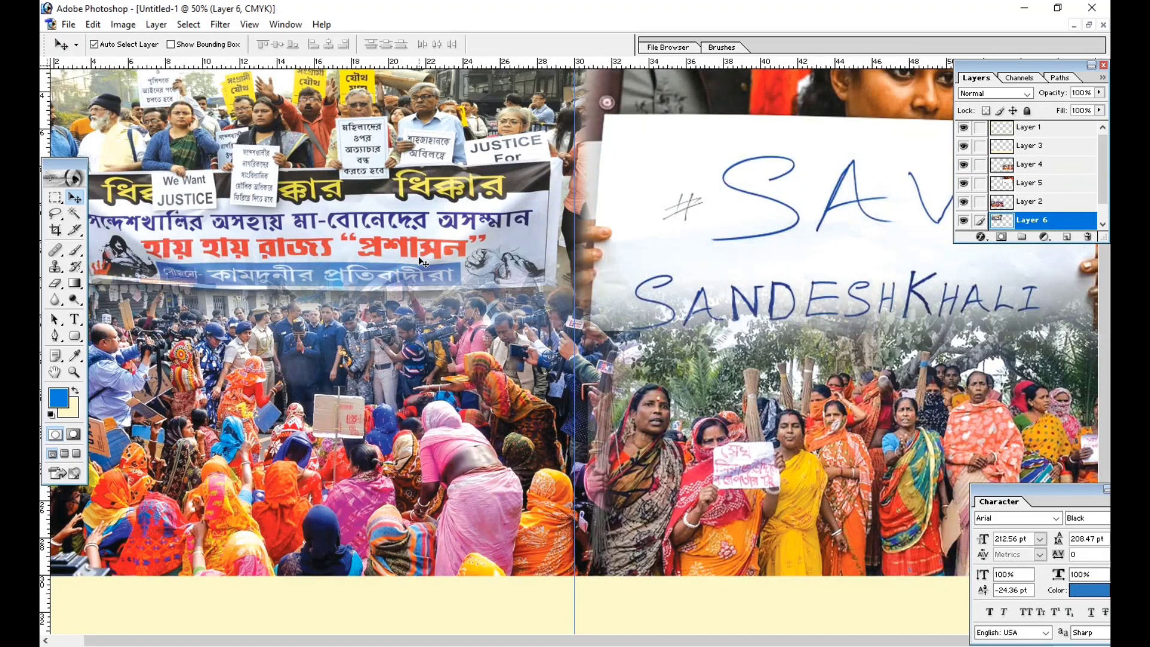
key("ctrl+minus")
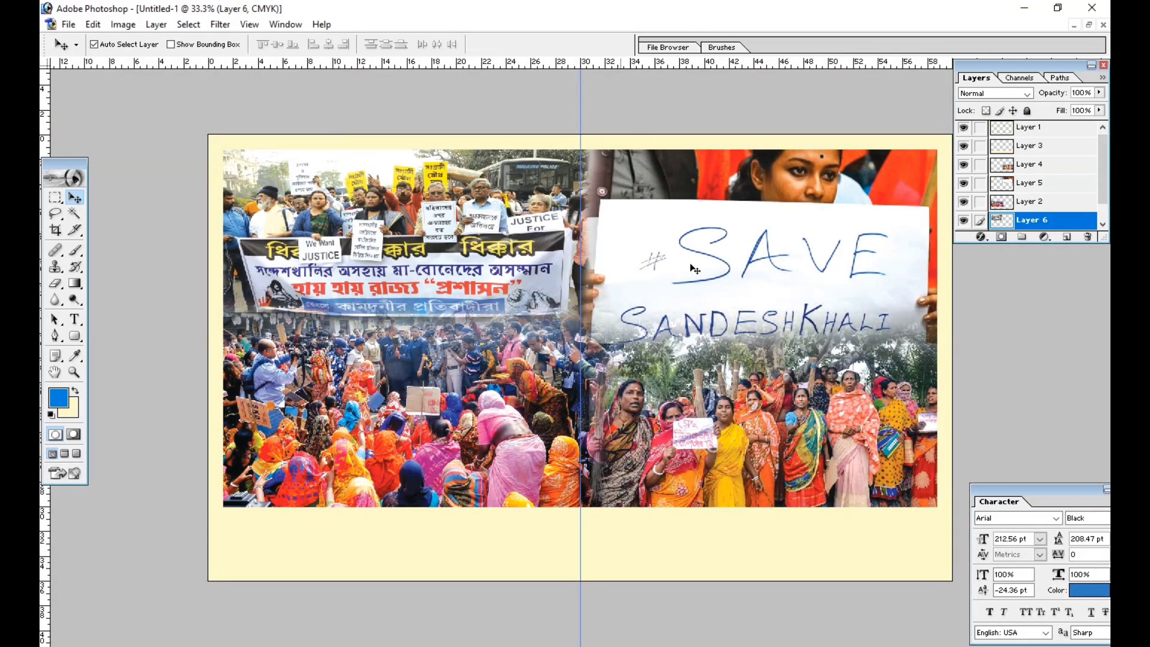
scroll(1058, 198, "down", 1)
left_click(1032, 224)
left_click(1067, 236)
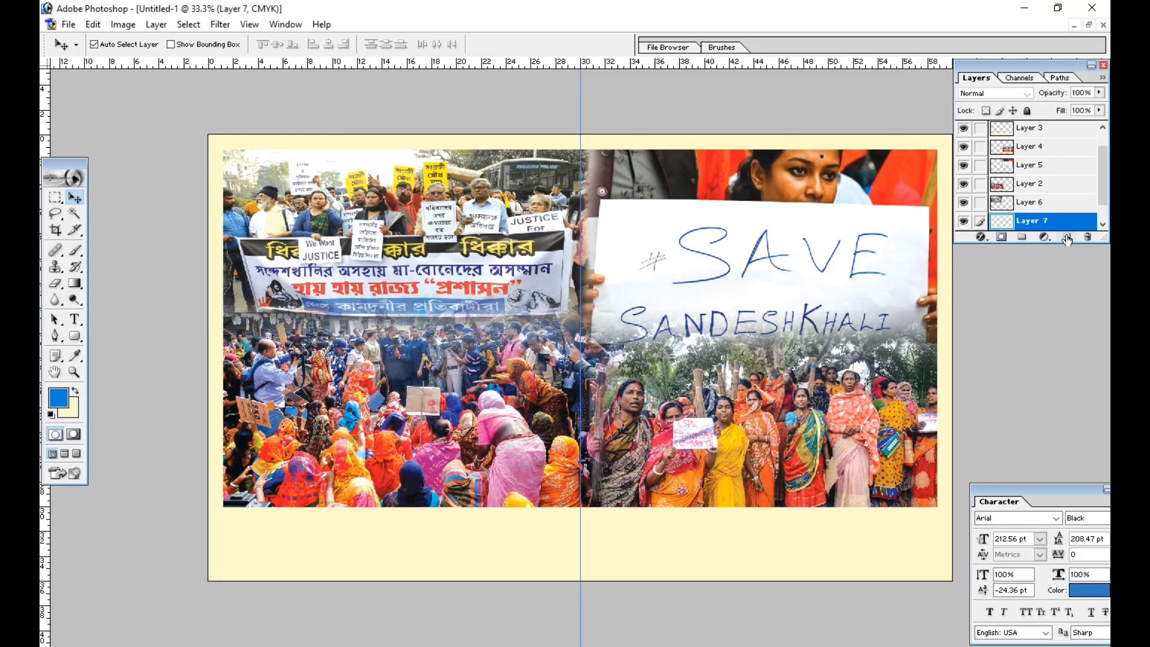
Step: Set the background colour to bright red and fill the new layer behind the photos with it
key("i")
left_click(75, 409)
left_click(847, 85)
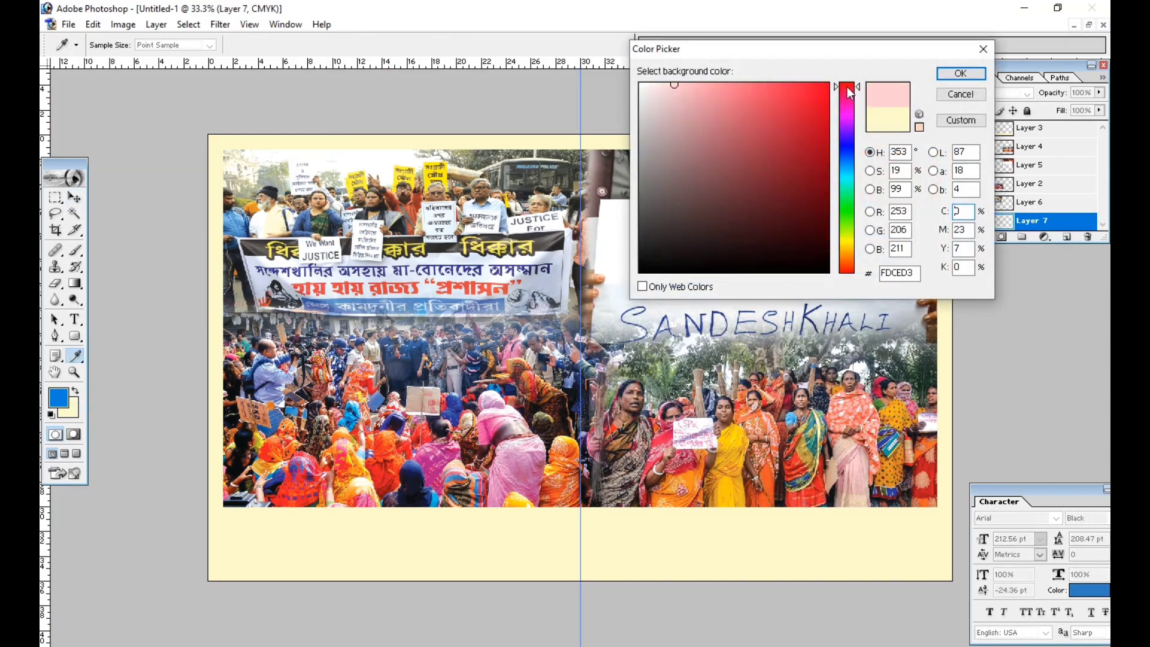
left_click(828, 83)
key("Return")
key("ctrl+BackSpace")
key("v")
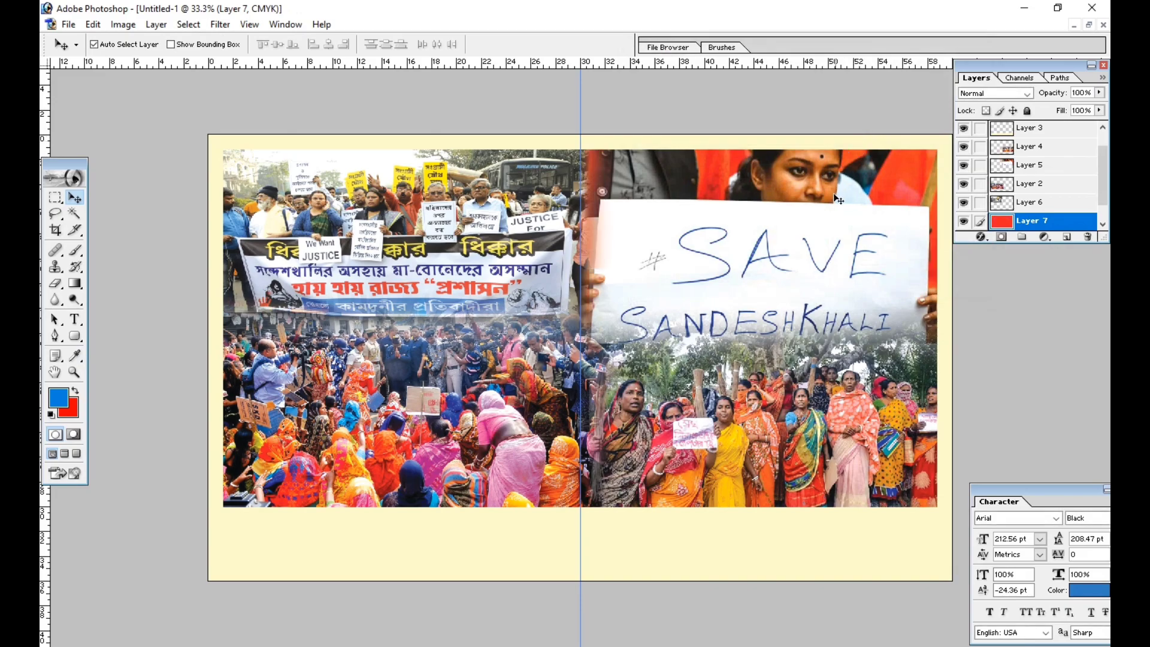
Step: Try the available blend modes on the Bengali banner photo's layer and settle on Luminosity
left_click(403, 223)
left_click(997, 93)
left_click(995, 96)
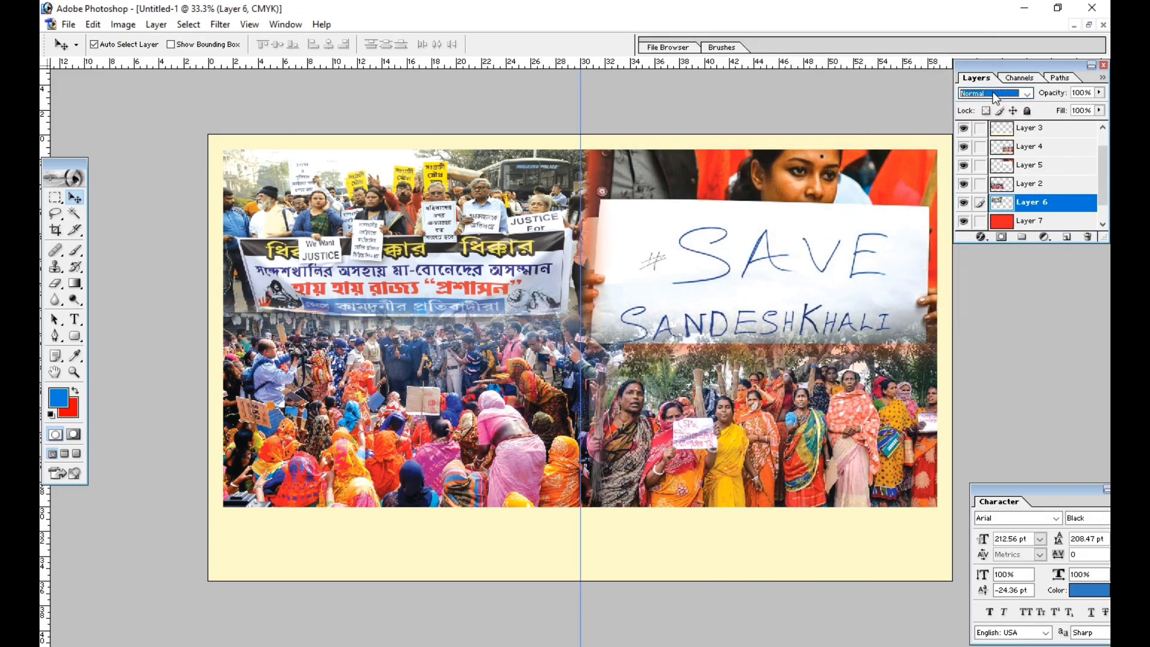
key("Down")
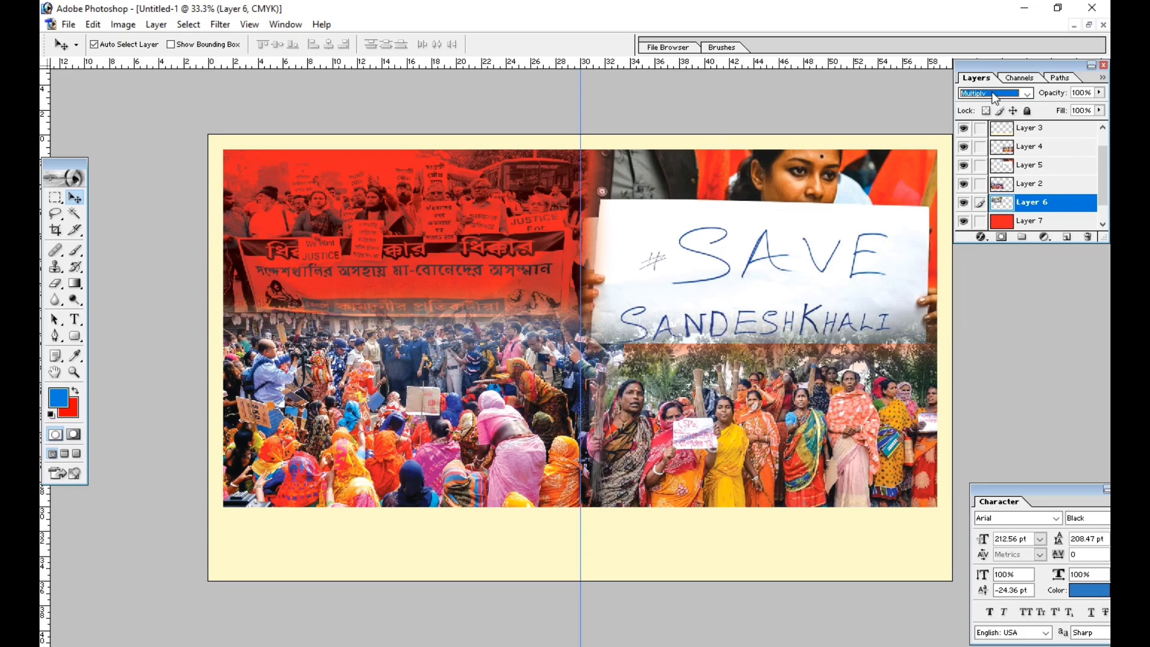
key("Down")
key("Down")
key("Down")
key("Up")
key("Down")
key("Down")
key("Down")
key("Down")
key("Down")
key("Down")
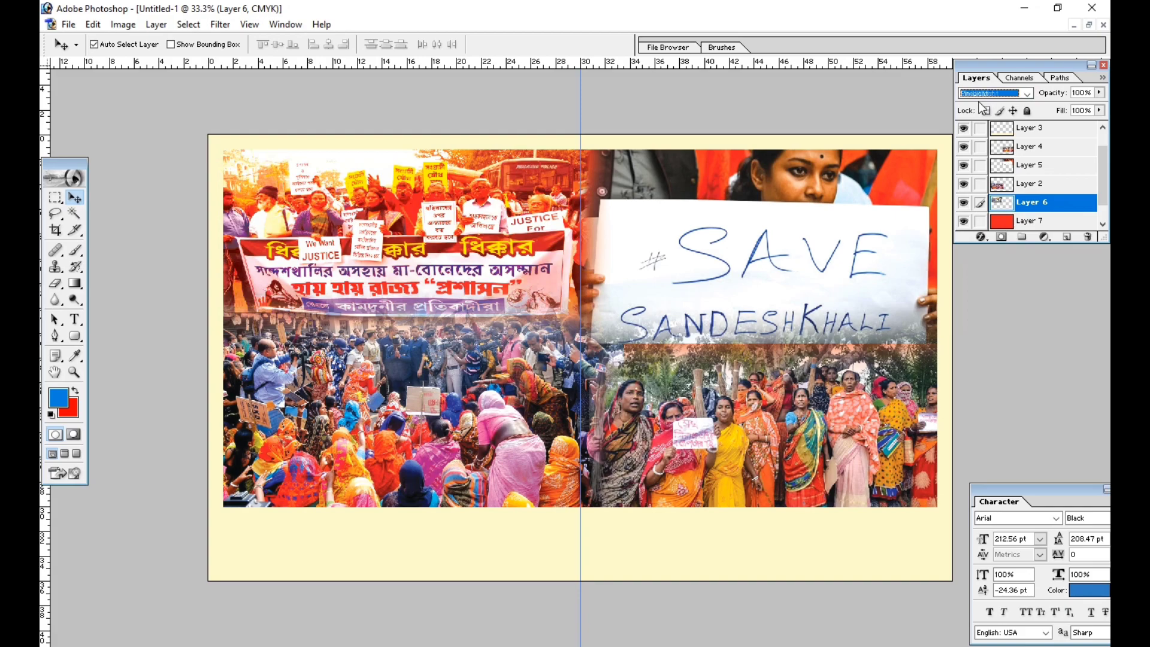
key("Down")
key("Down")
key("Down")
key("Down")
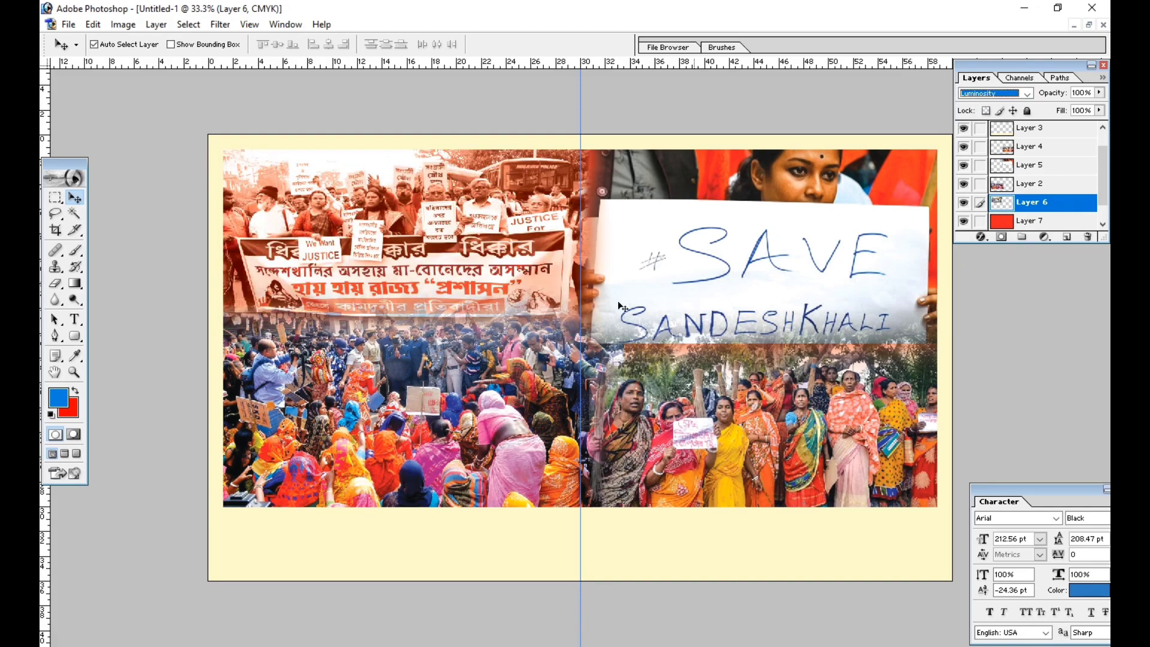
Step: Lower the Bengali banner photo's layer opacity to 45%
left_click(1099, 93)
left_click_drag(1097, 107, 1059, 107)
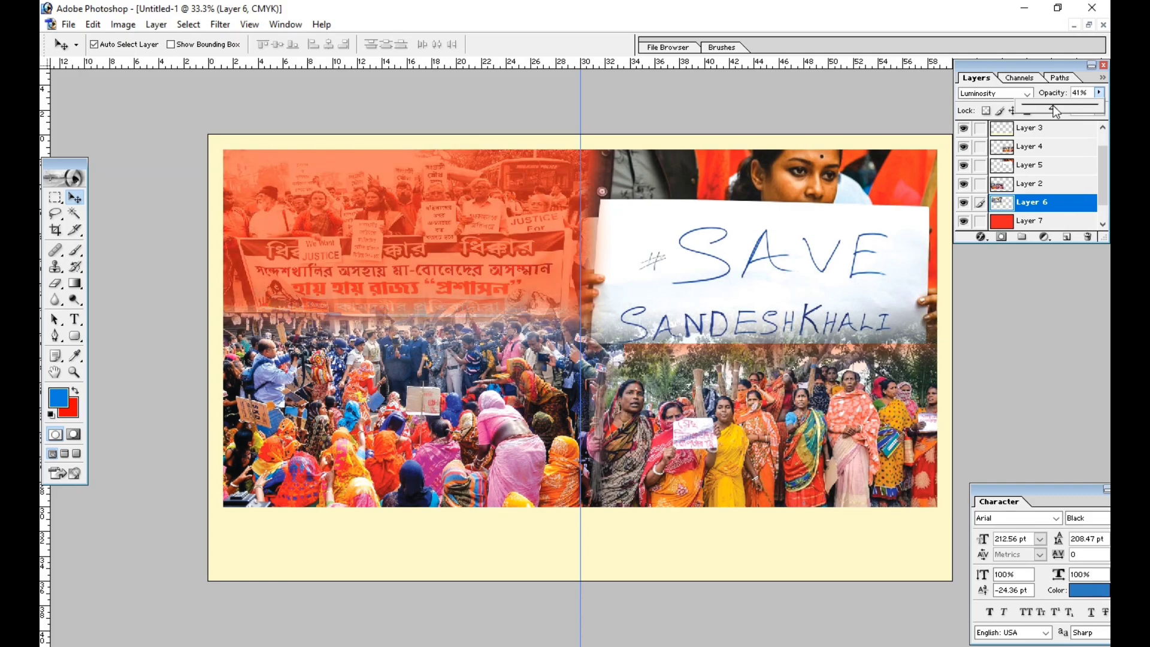
left_click_drag(1057, 105, 1037, 110)
Step: Set the "Save Sandeshkhali" placard photo's layer to Luminosity blend mode at 45% opacity
left_click(803, 245)
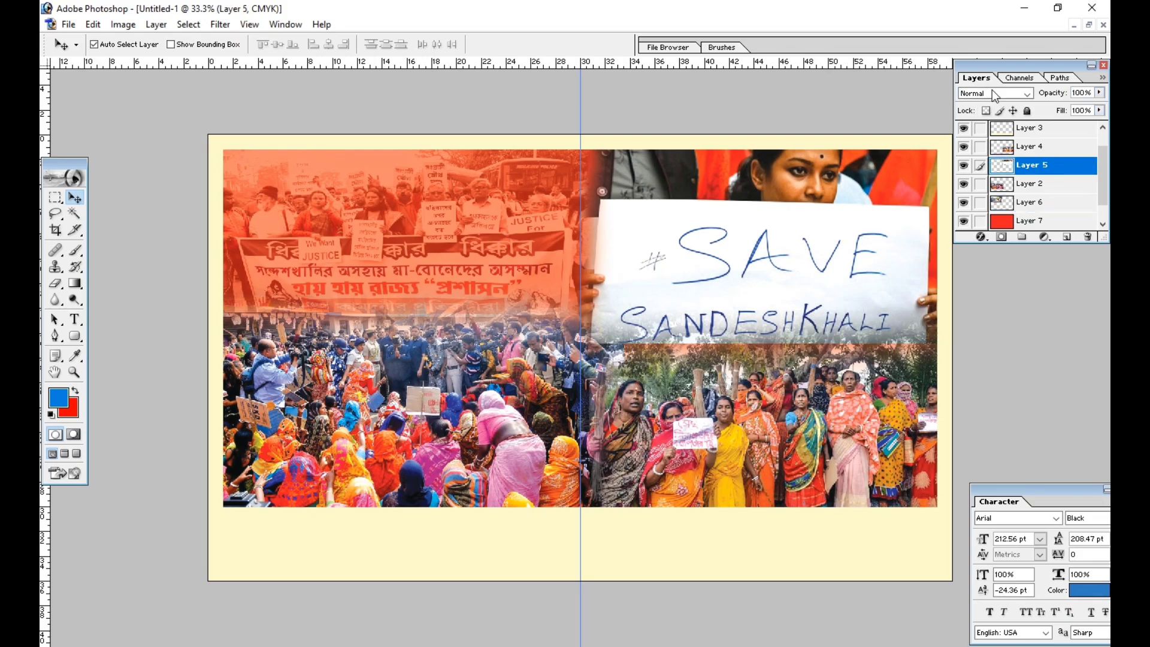
left_click(991, 91)
left_click(971, 337)
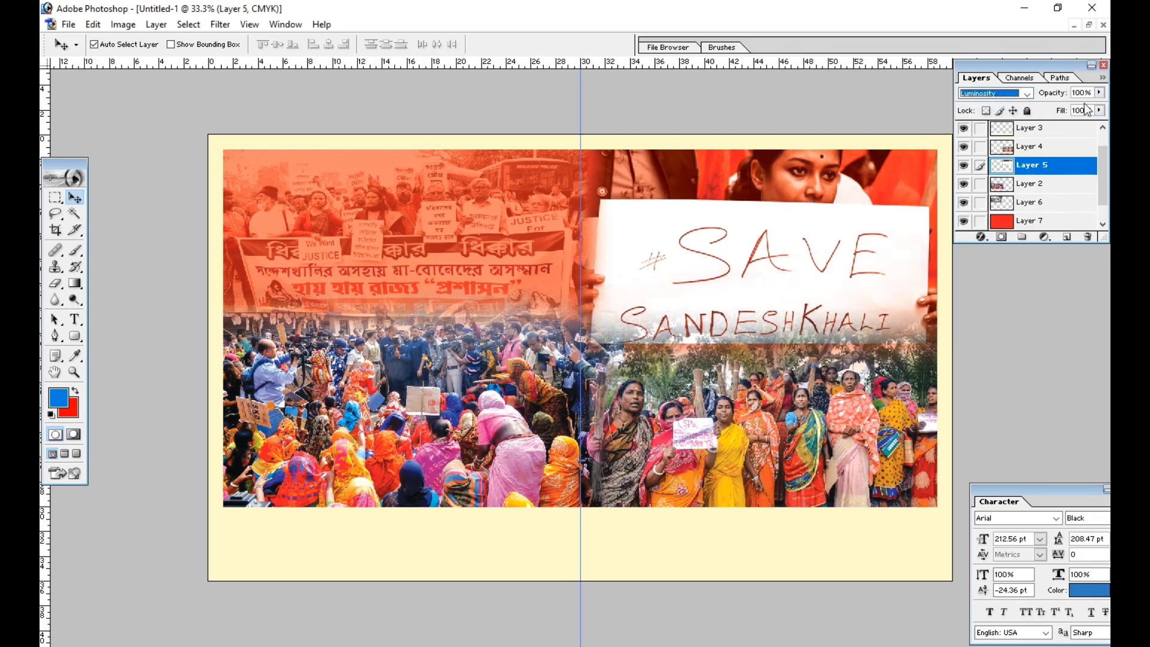
key("Tab")
type("45")
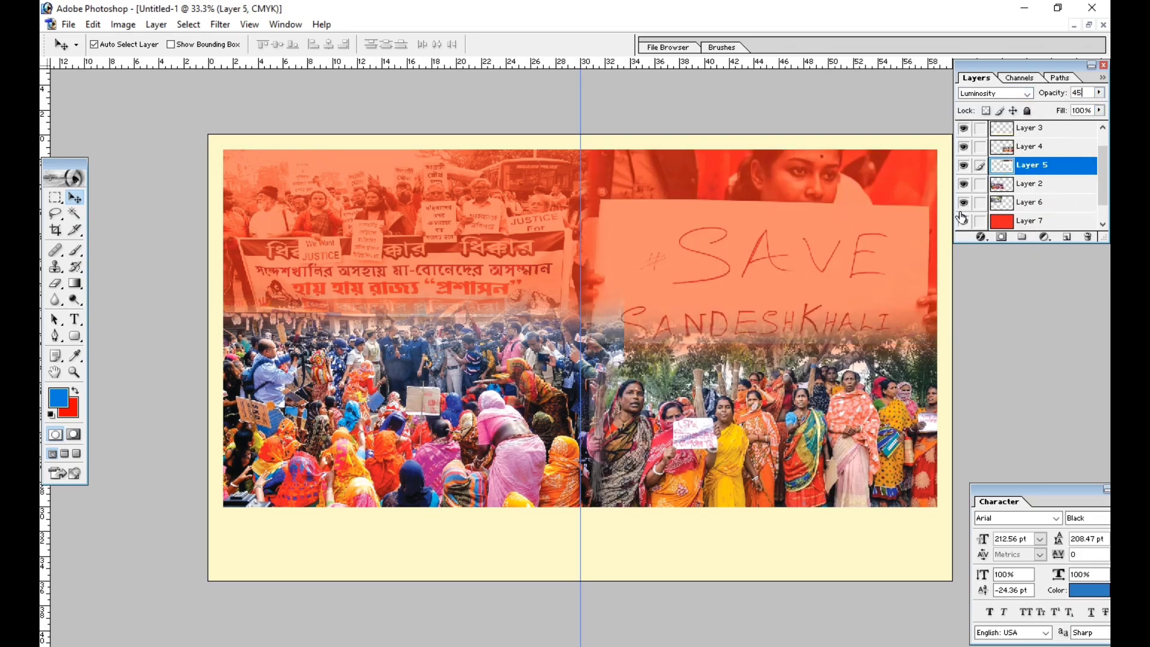
Step: Set the lower-left crowd photo's layer to Luminosity blend mode at 45% opacity
left_click(455, 398)
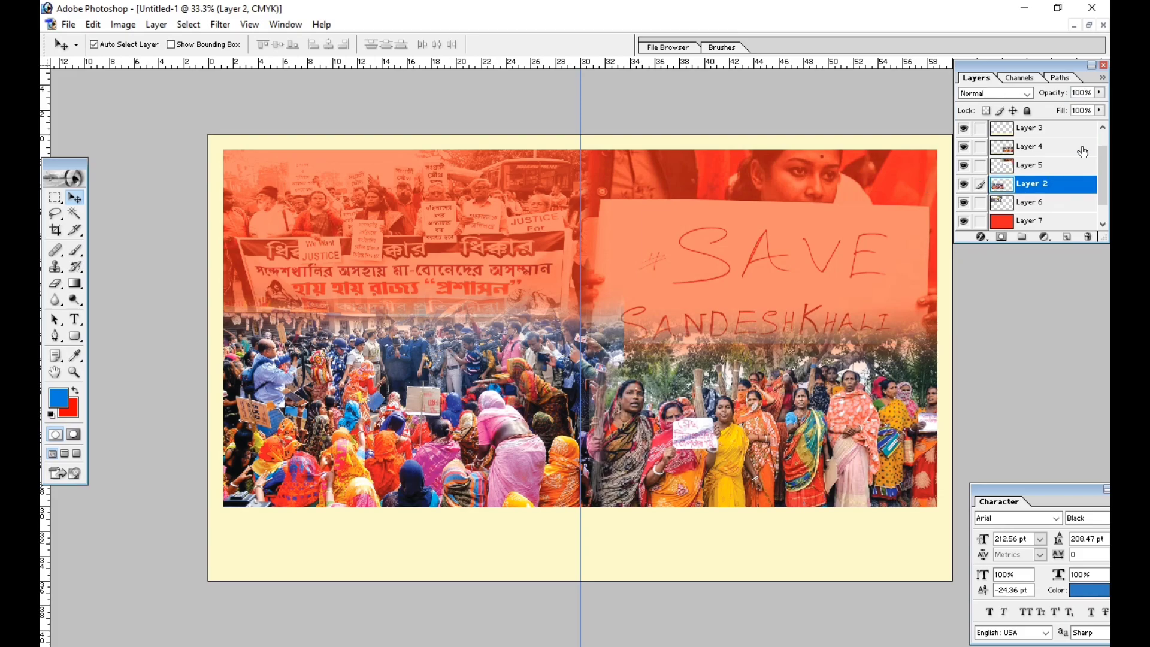
left_click(994, 93)
left_click(968, 336)
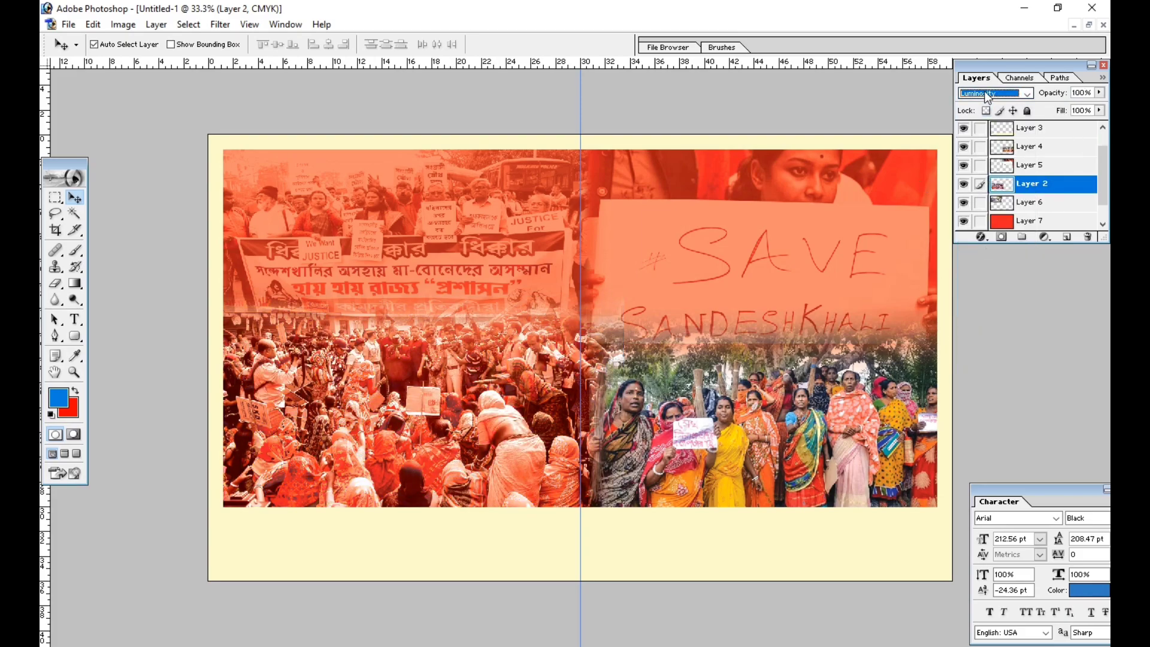
key("Tab")
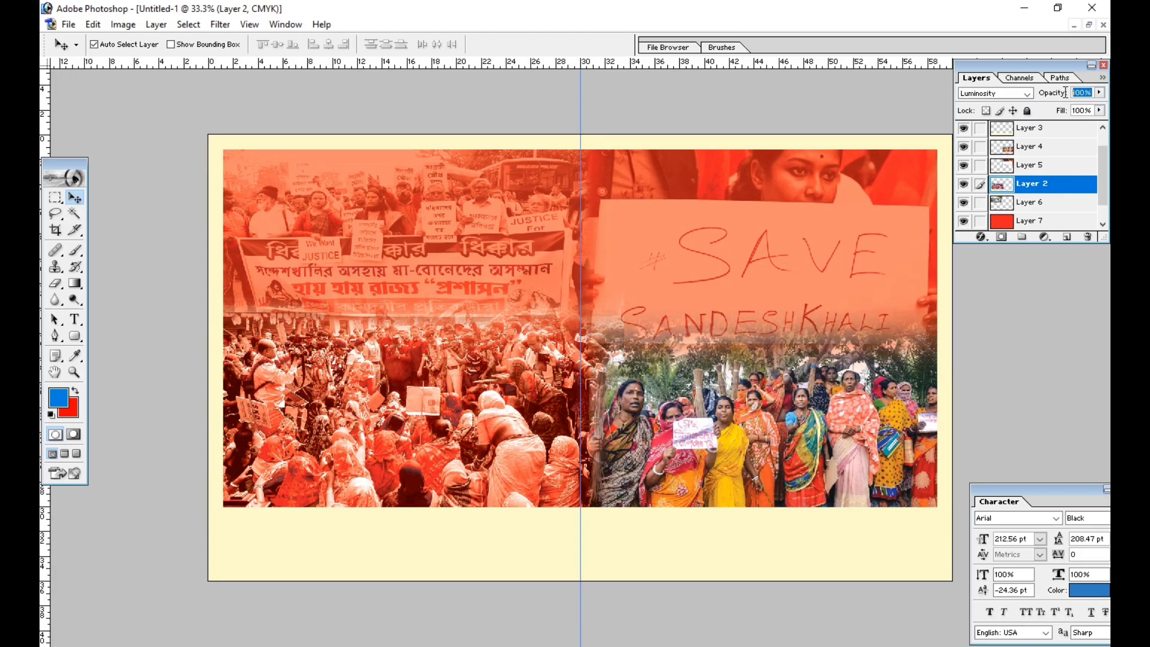
type("45")
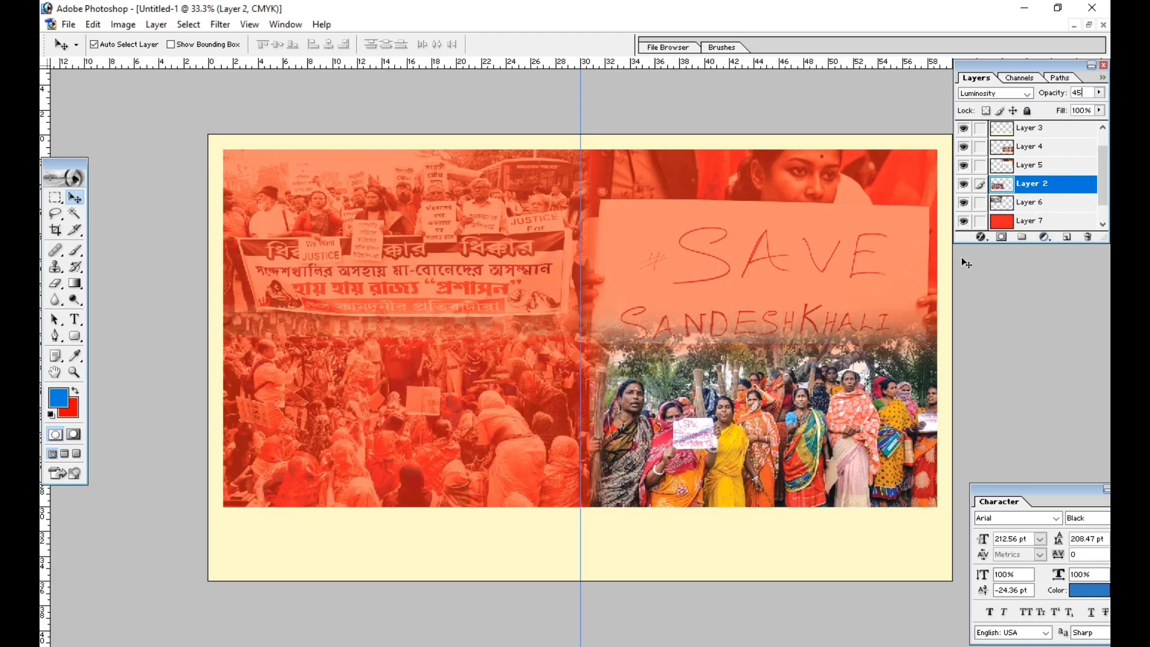
Step: Set the lower-right women protestors photo's layer to Luminosity blend mode at 45% opacity
left_click(1029, 146)
left_click(994, 93)
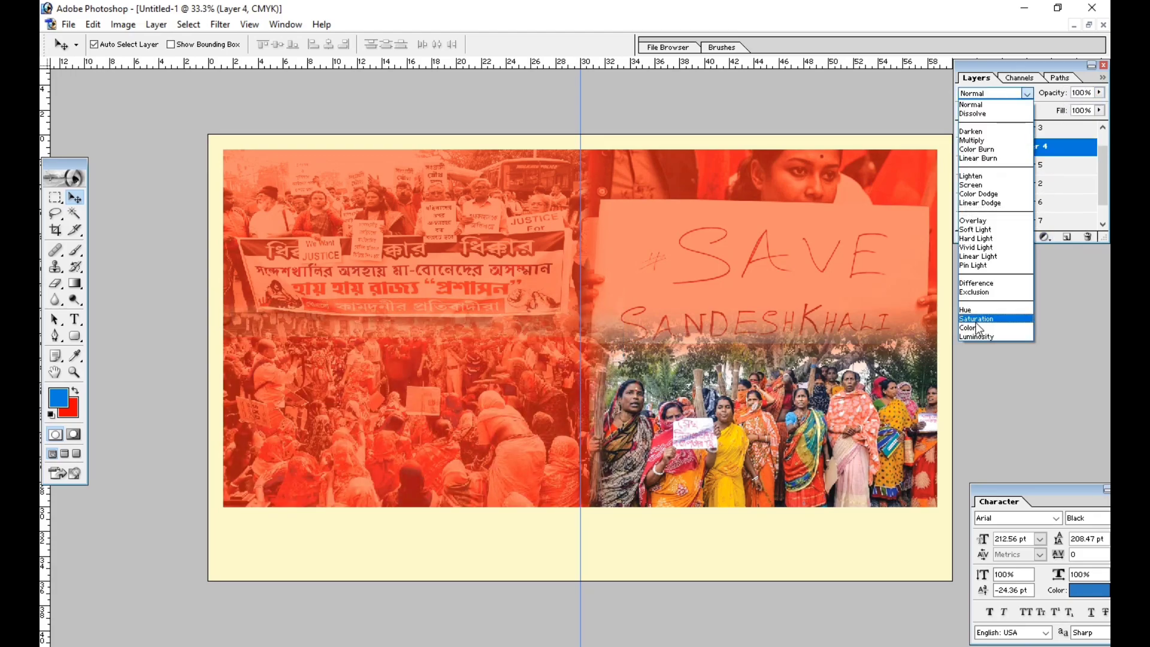
left_click(978, 338)
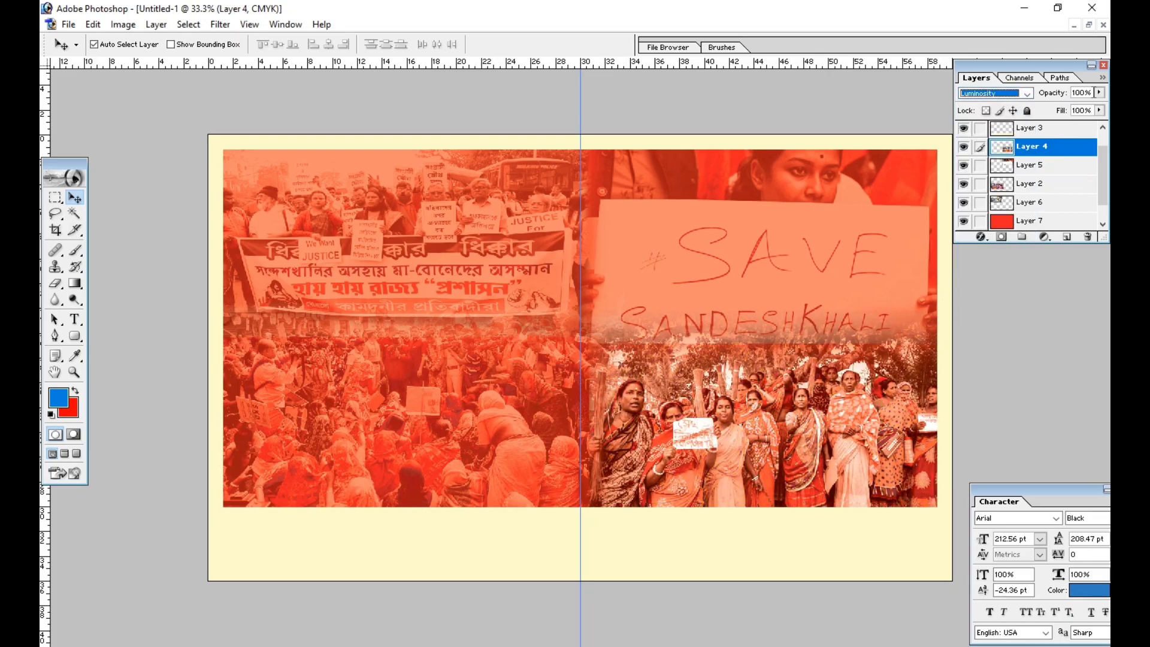
key("Tab")
type("45")
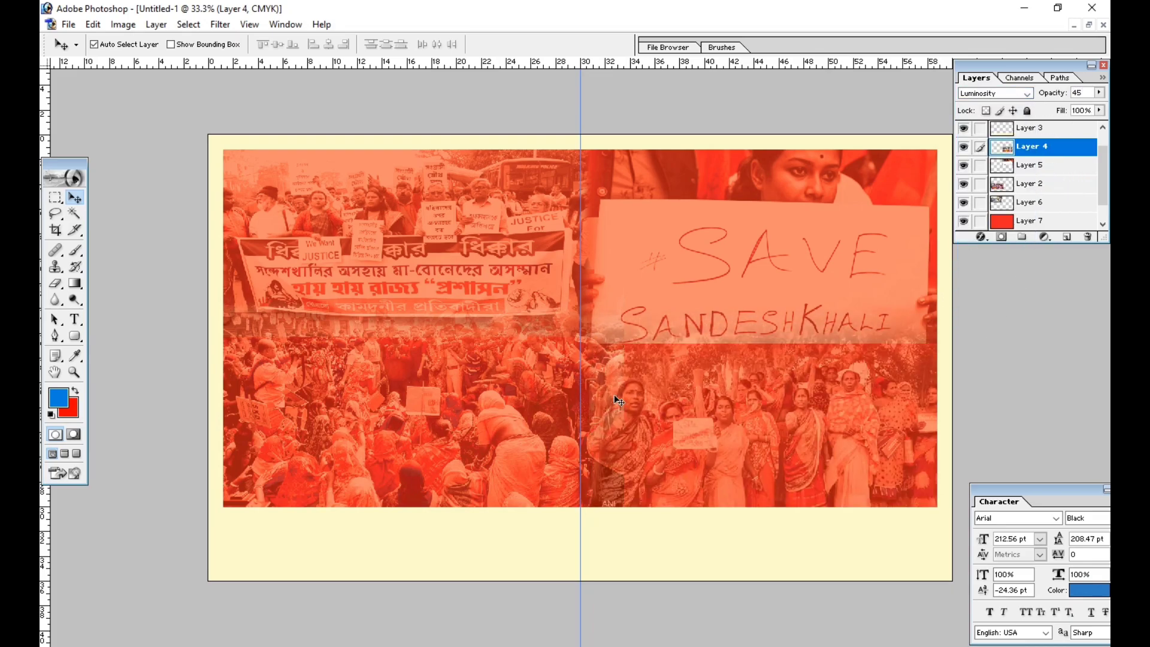
Step: Examine the red-tinted collage up close and check the blend settings of the women protestors and placard photo layers
left_click(685, 309)
key("ctrl+minus")
key("ctrl+plus")
key("ctrl+plus")
left_click_drag(442, 244, 476, 296)
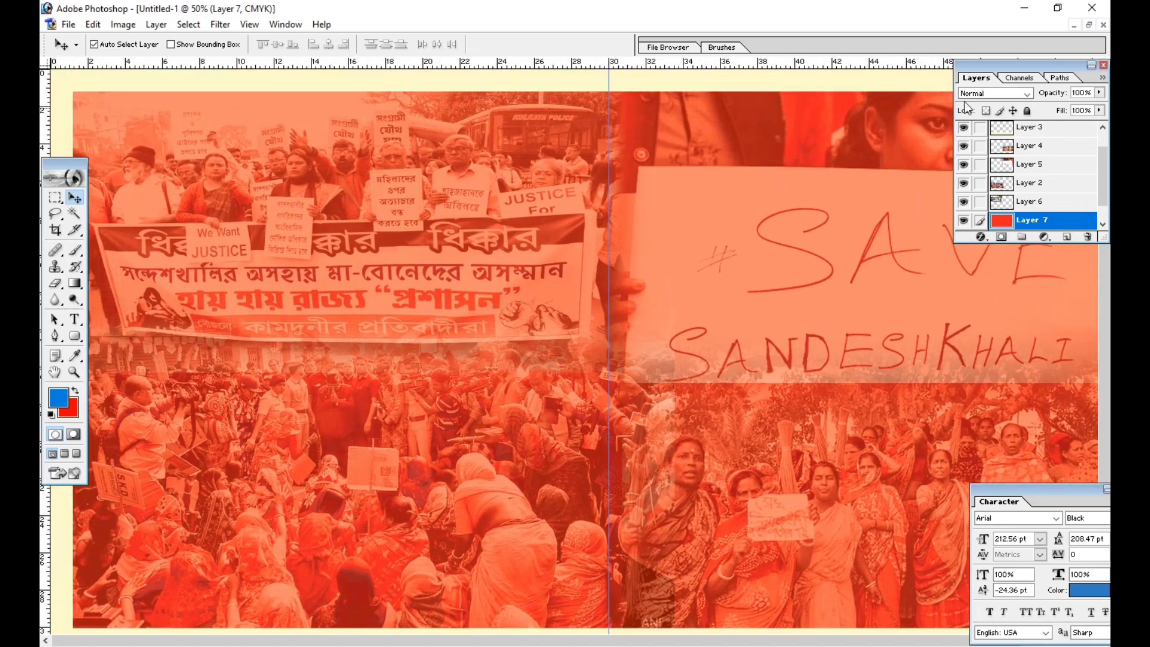
left_click(1023, 153)
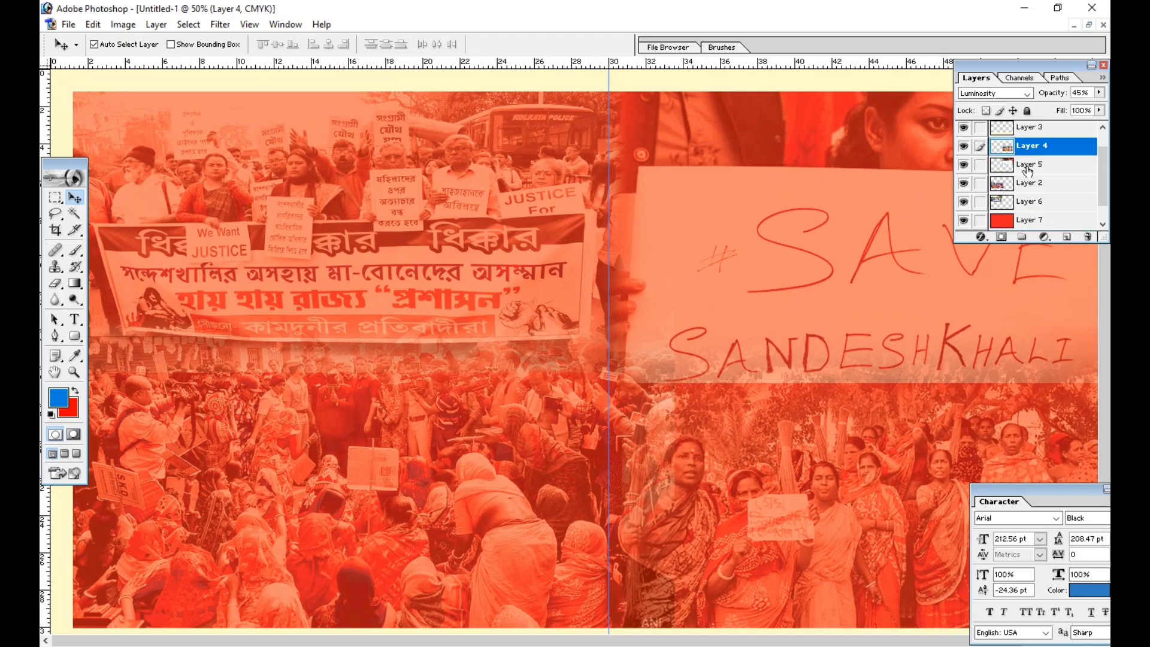
left_click(1030, 170)
Step: Try the Normal blend mode on the lower-left crowd photo's layer and return it to Luminosity
left_click(1021, 188)
left_click(994, 93)
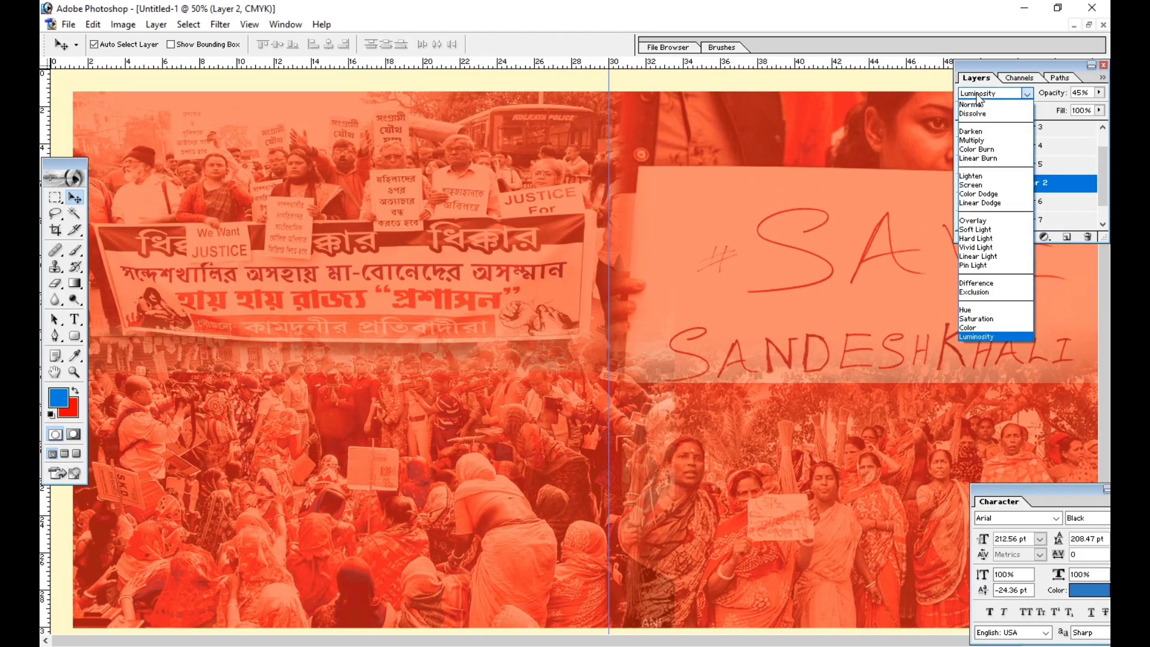
left_click(973, 113)
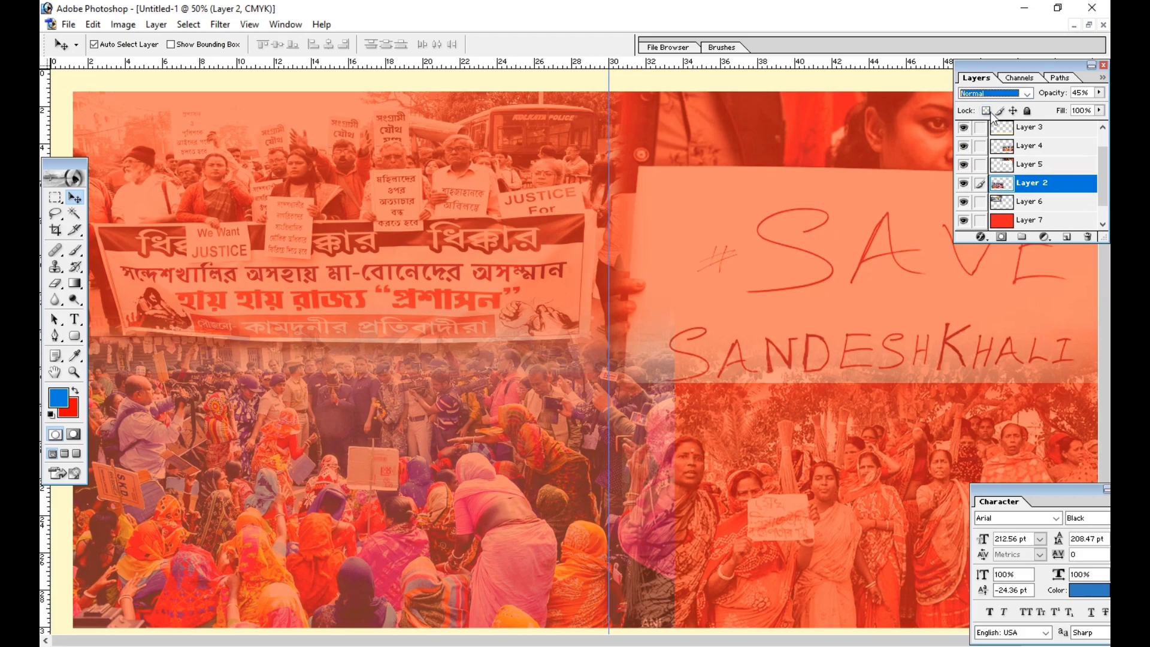
left_click(997, 95)
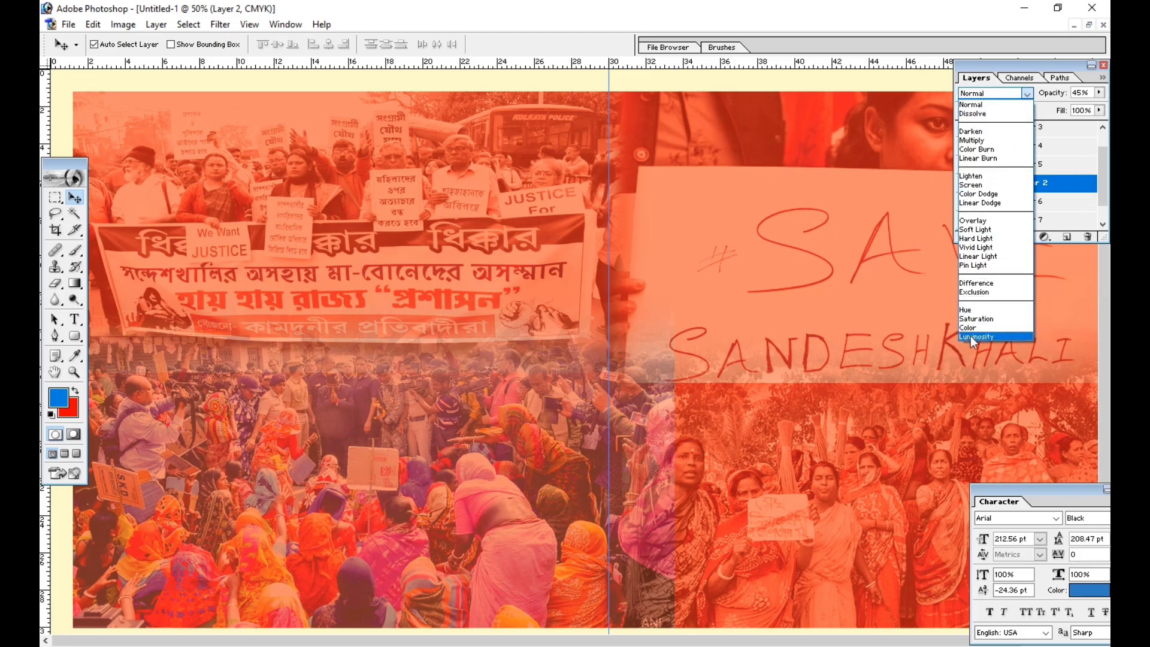
key("Escape")
left_click(1029, 220)
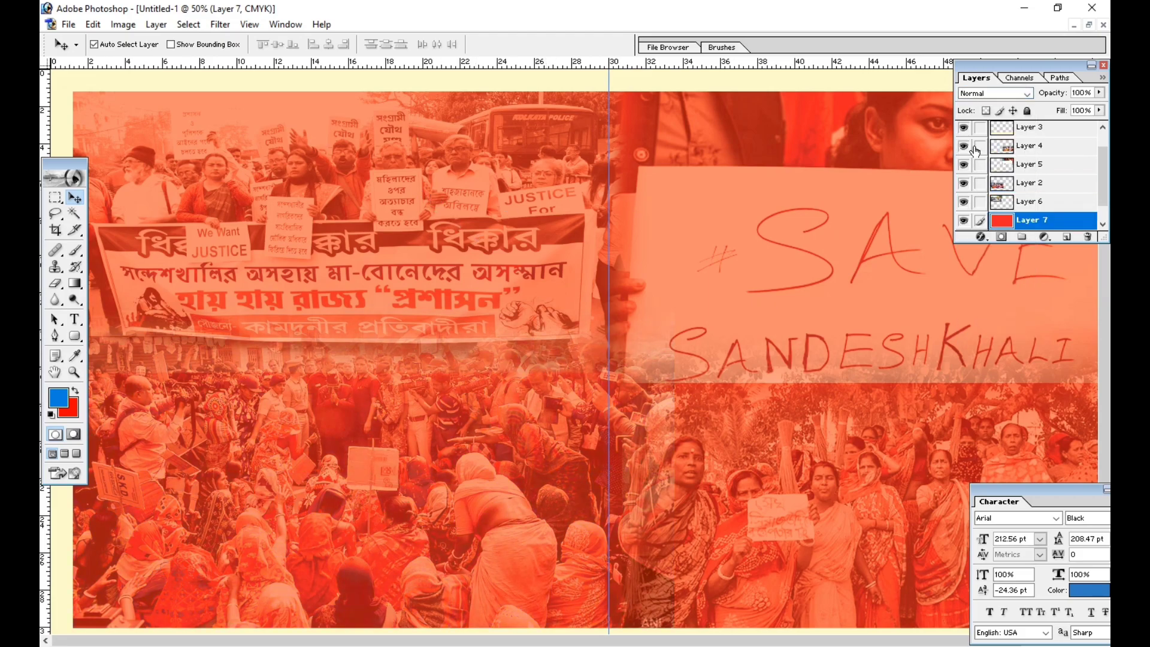
Step: Compare the Darken and Luminosity blend modes on the Bengali banner photo's layer, ending on Luminosity
left_click(963, 145)
left_click(963, 145)
left_click(1034, 199)
left_click(994, 94)
left_click(975, 104)
key("Down")
key("Down")
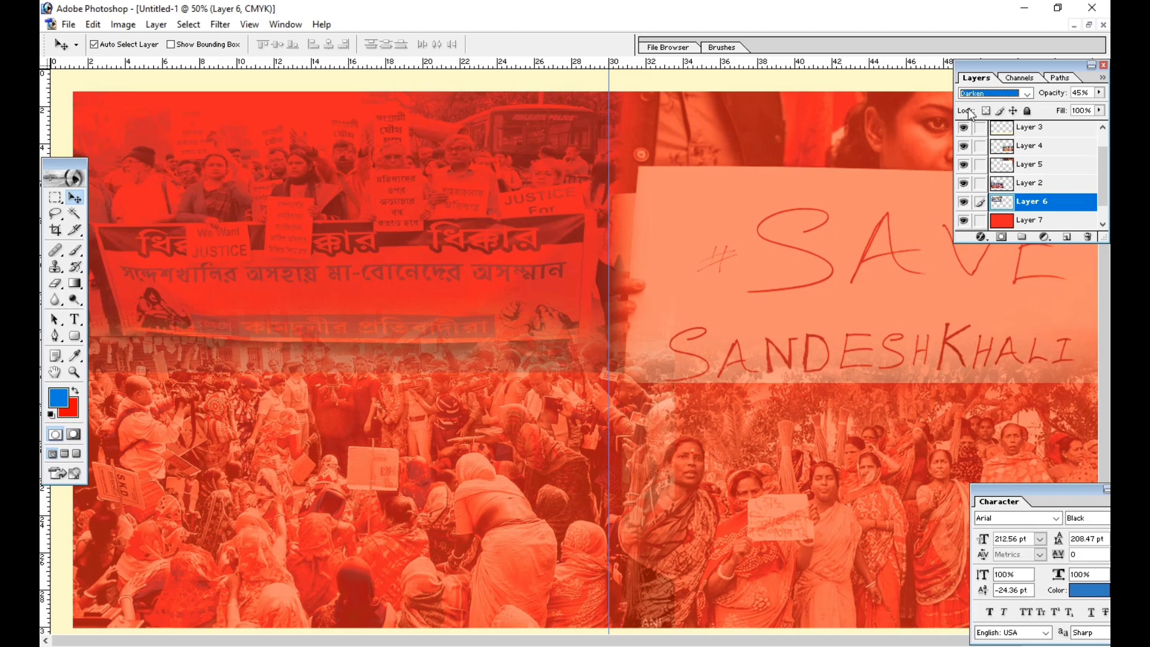
left_click(991, 93)
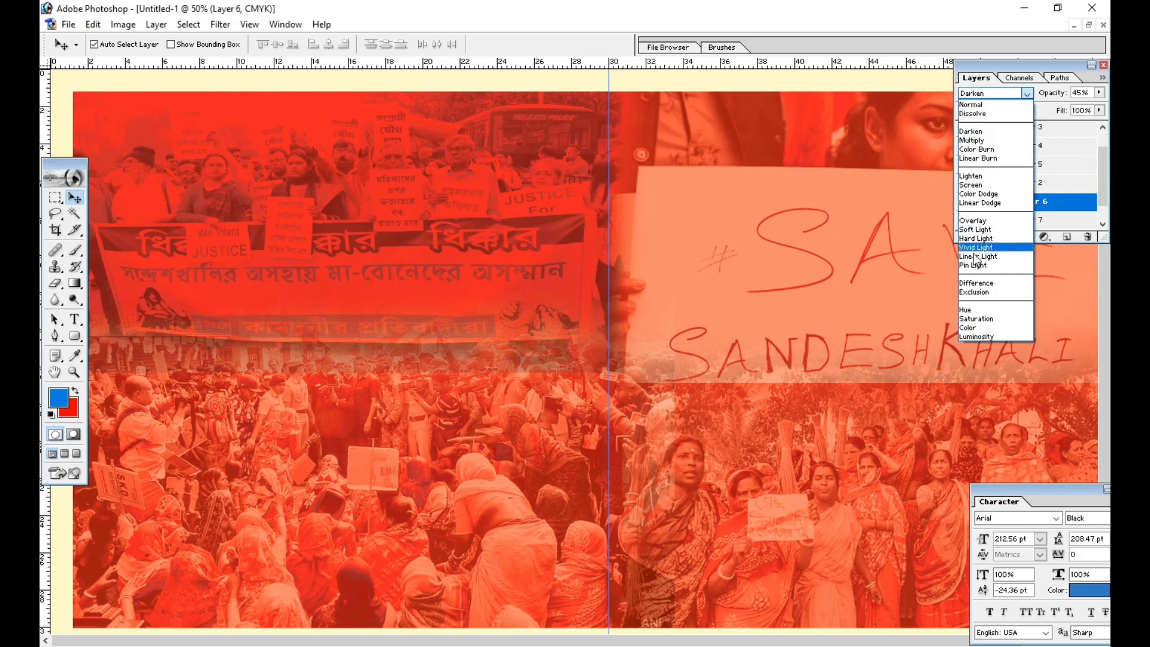
left_click(969, 336)
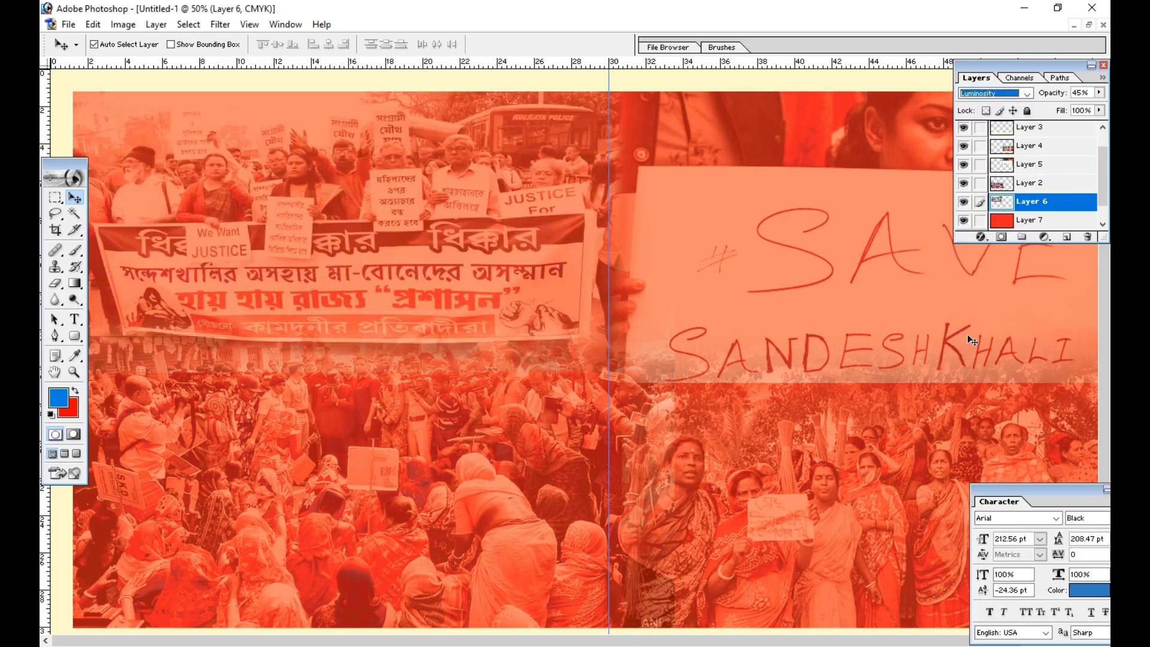
left_click(979, 96)
left_click(996, 133)
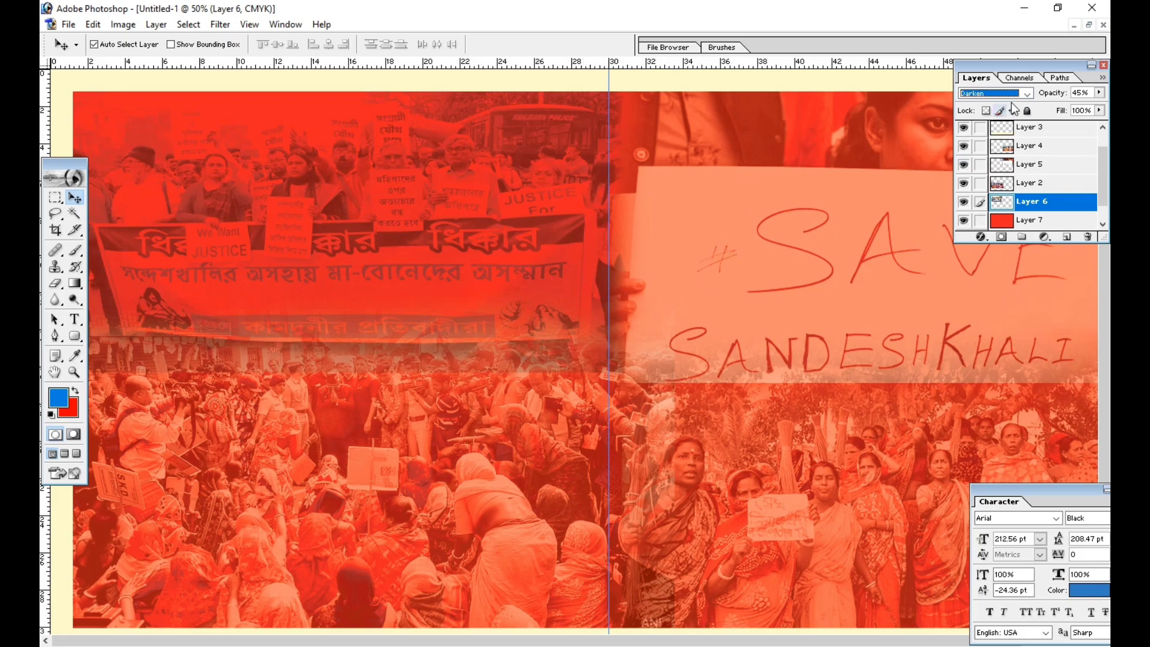
left_click(994, 93)
left_click(976, 334)
Step: Save the banner to the Desktop as a layered TIFF file named suci
key("alt+bracketleft")
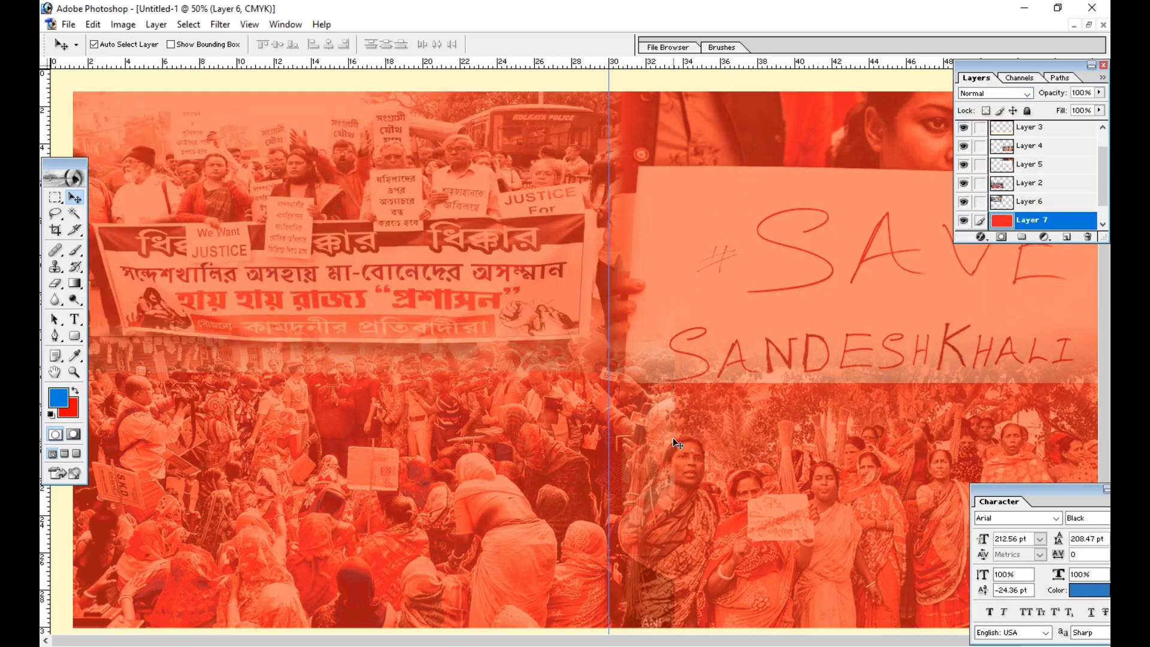
key("ctrl+minus")
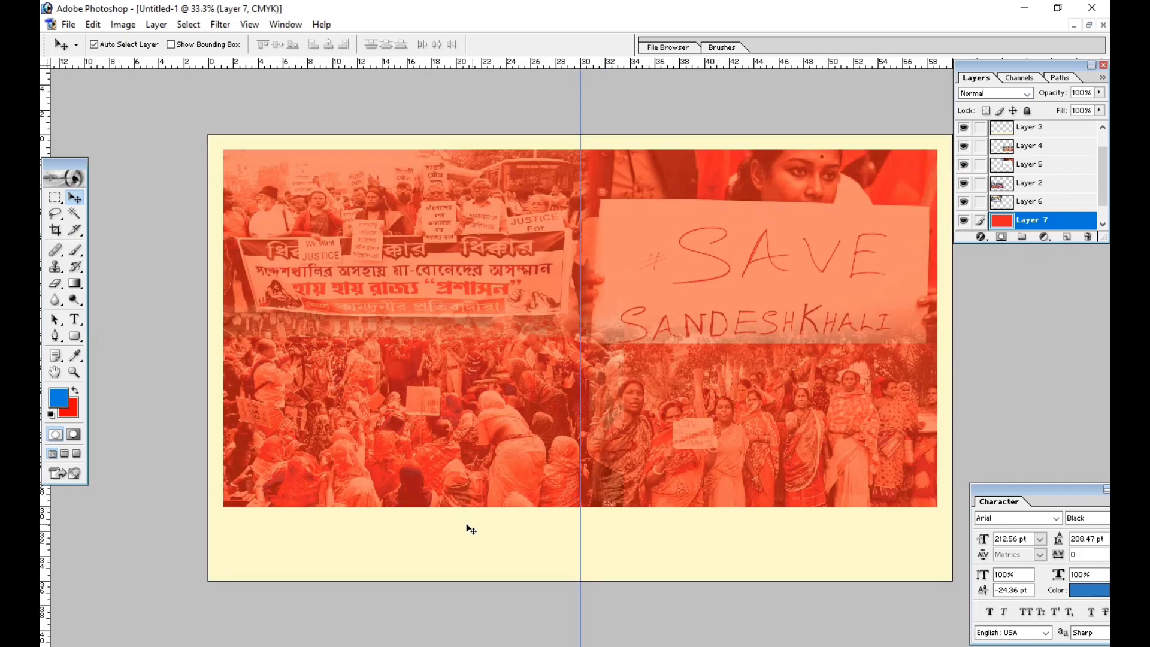
key("alt+shift+bracketright")
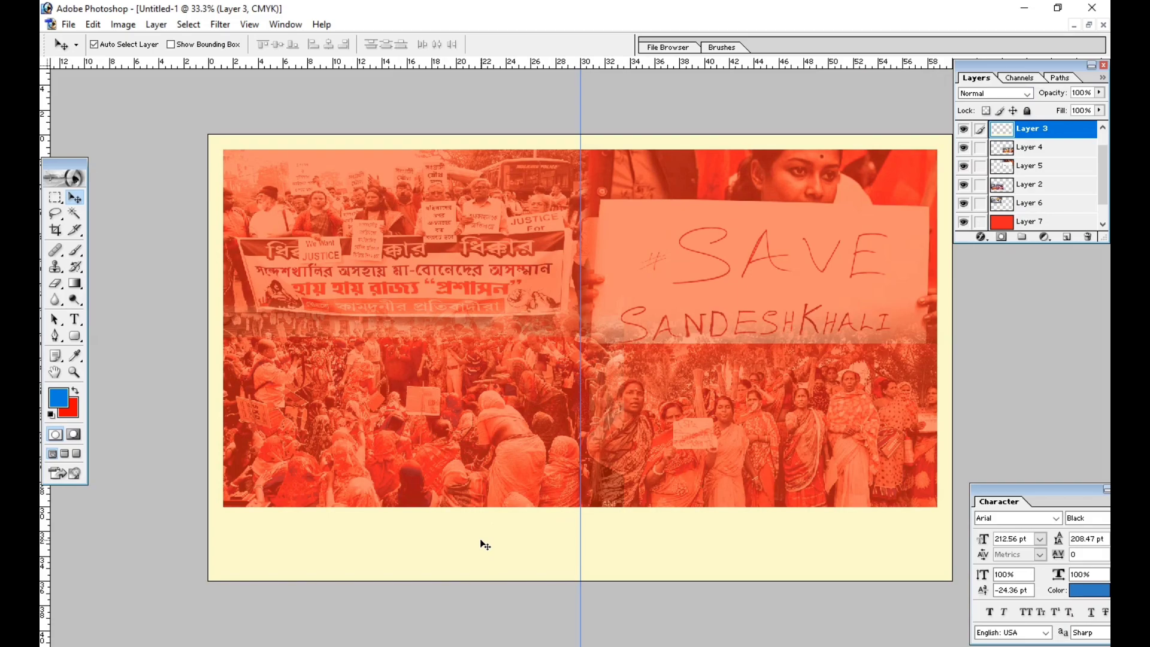
key("ctrl+s")
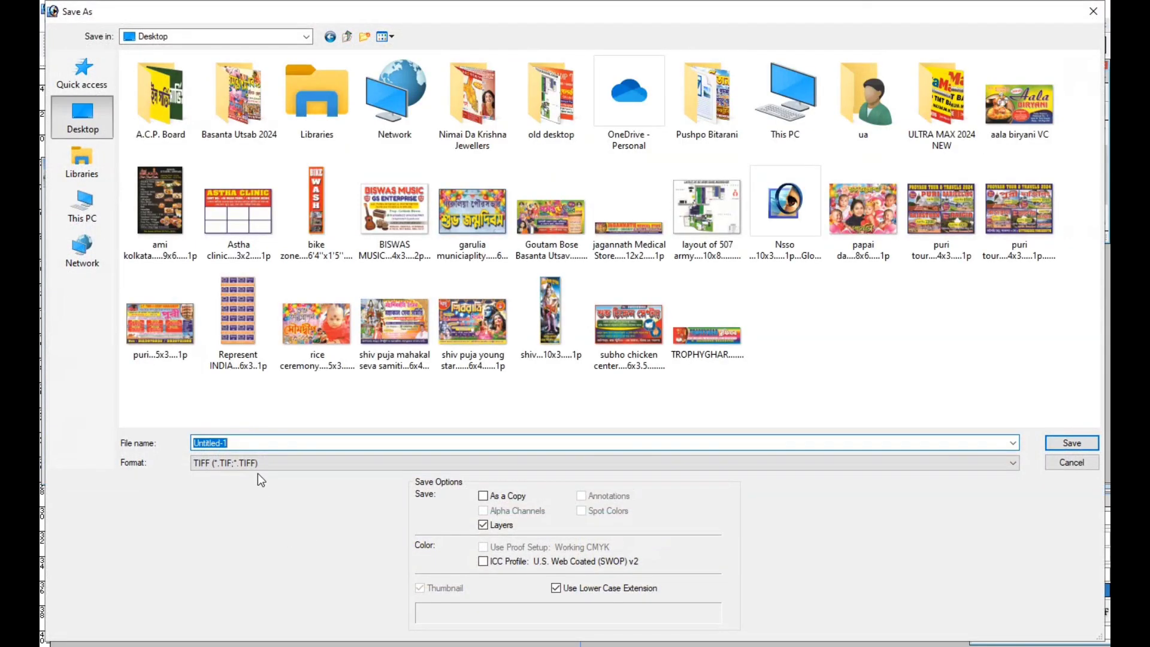
type("suci")
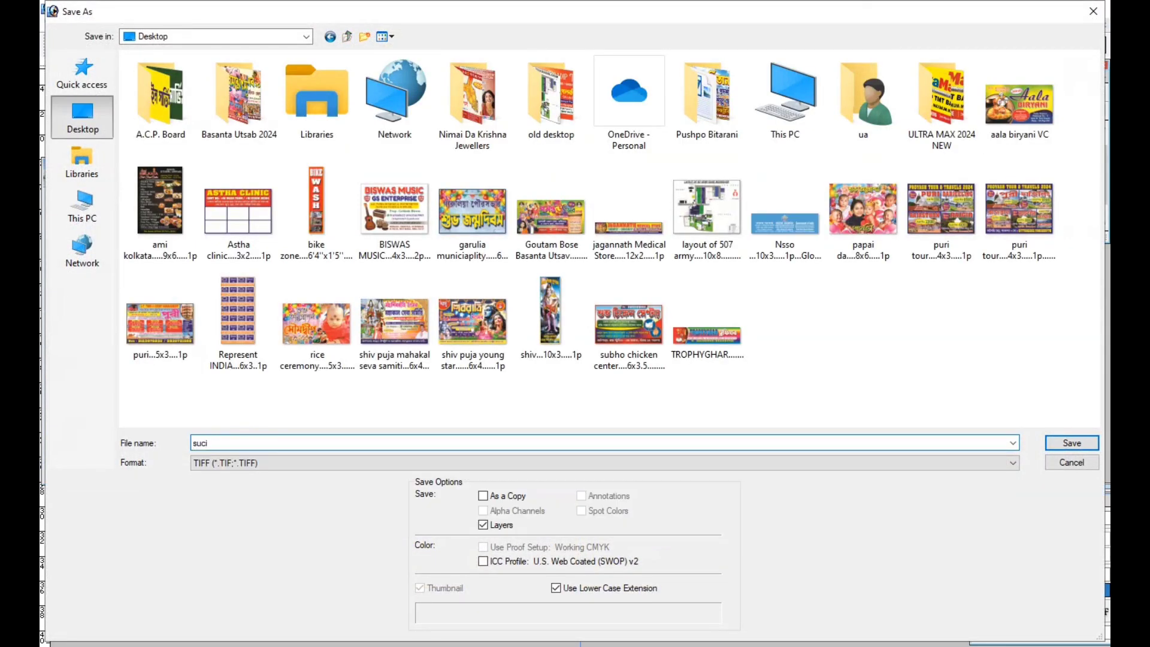
key("Return")
key("Return")
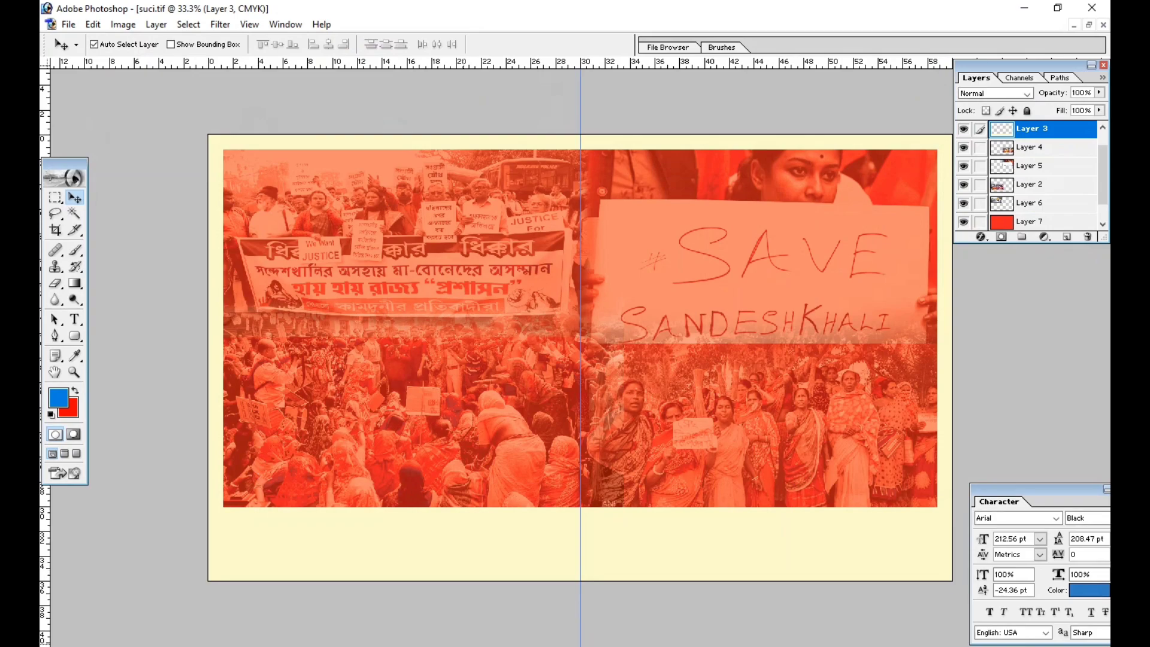
Step: Switch to BanglaWord, copy the Bengali slogan text from its first visible line through the line ending "দিতে হবে।", and return to Photoshop
key("alt+Tab")
scroll(492, 486, "up", 3)
scroll(377, 329, "down", 3)
scroll(460, 347, "down", 1)
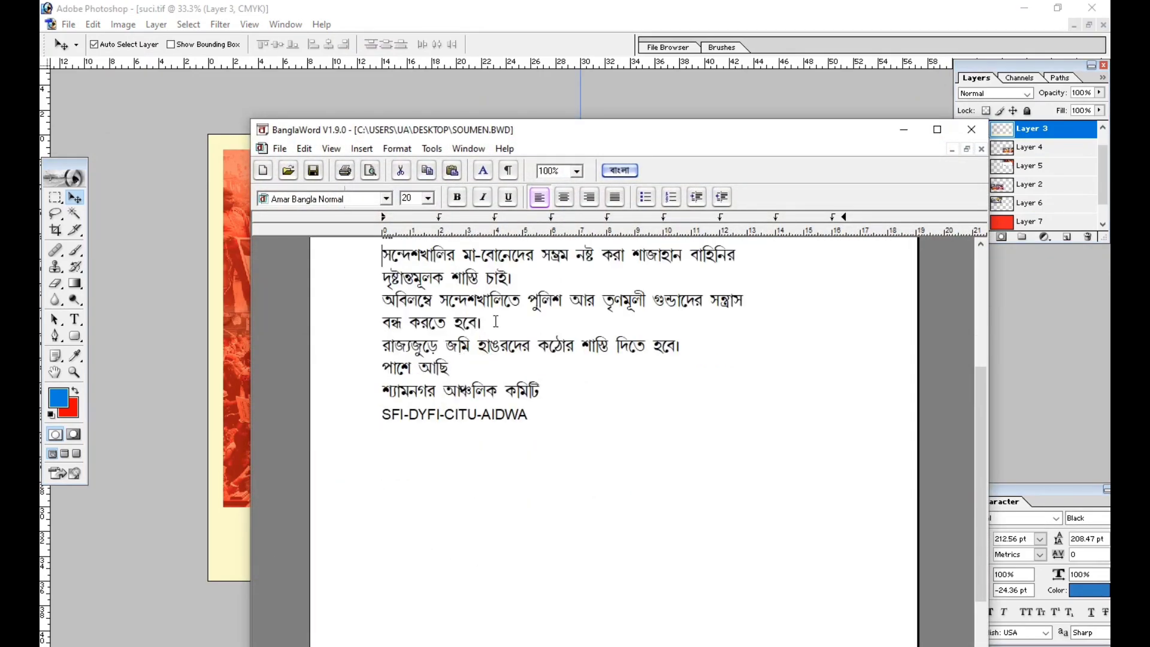
left_click(687, 352, "shift")
right_click(653, 349)
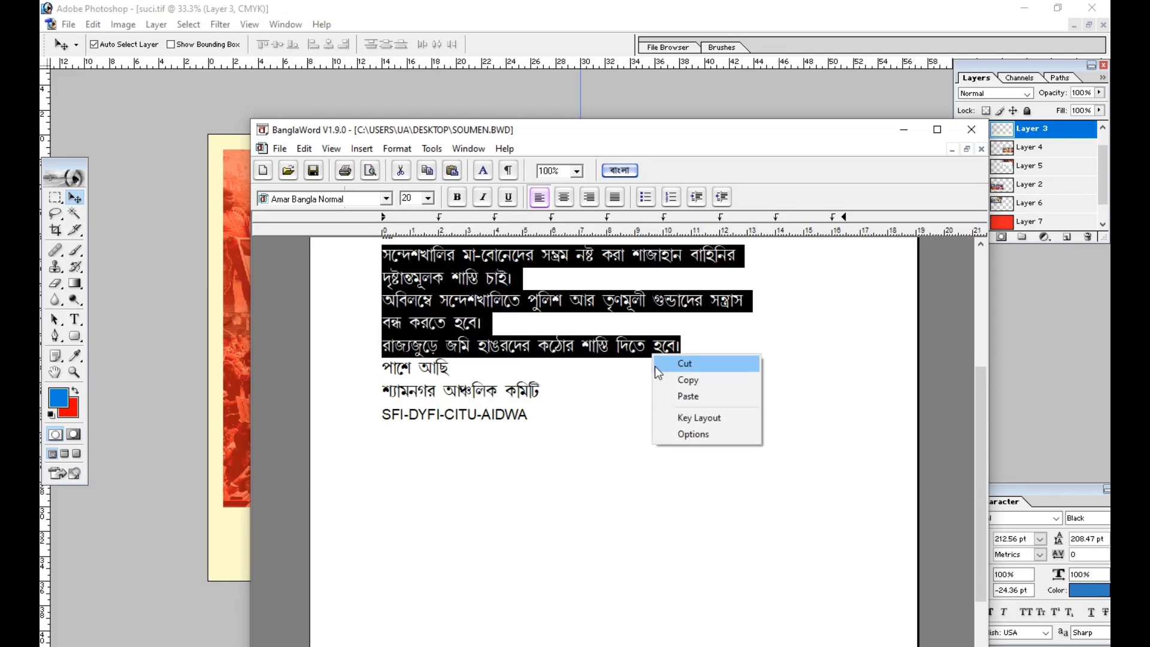
left_click(688, 381)
left_click(904, 128)
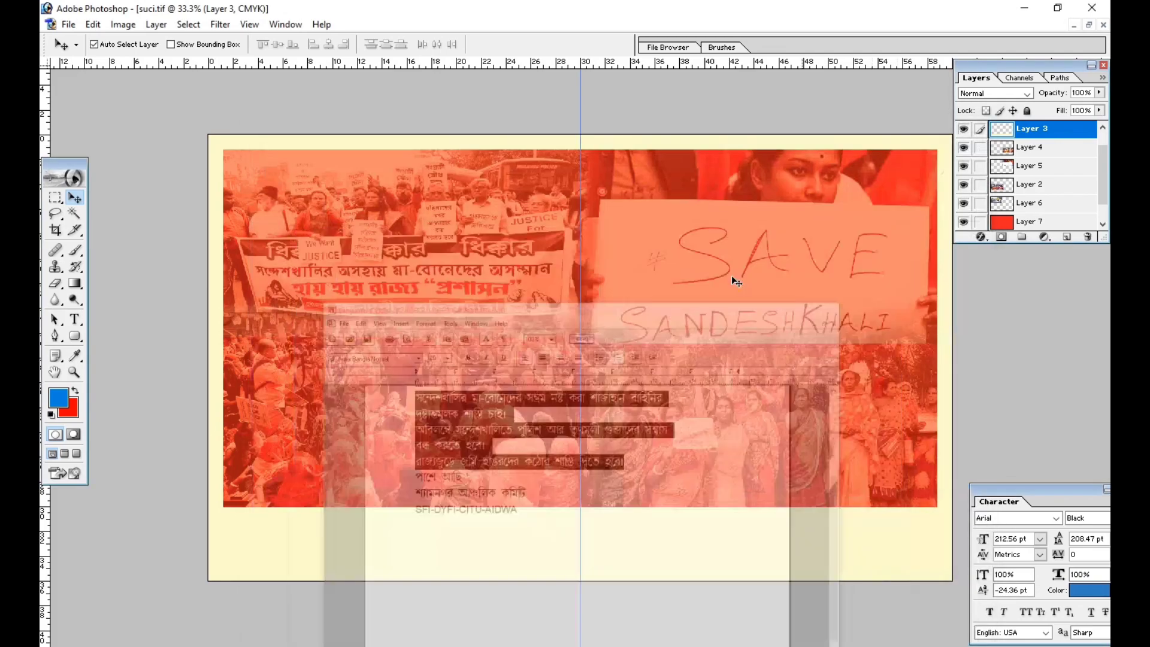
Step: Paste the slogan text over the collage, align it left and set its font to AdarshaLipiBold
key("t")
left_click(339, 250)
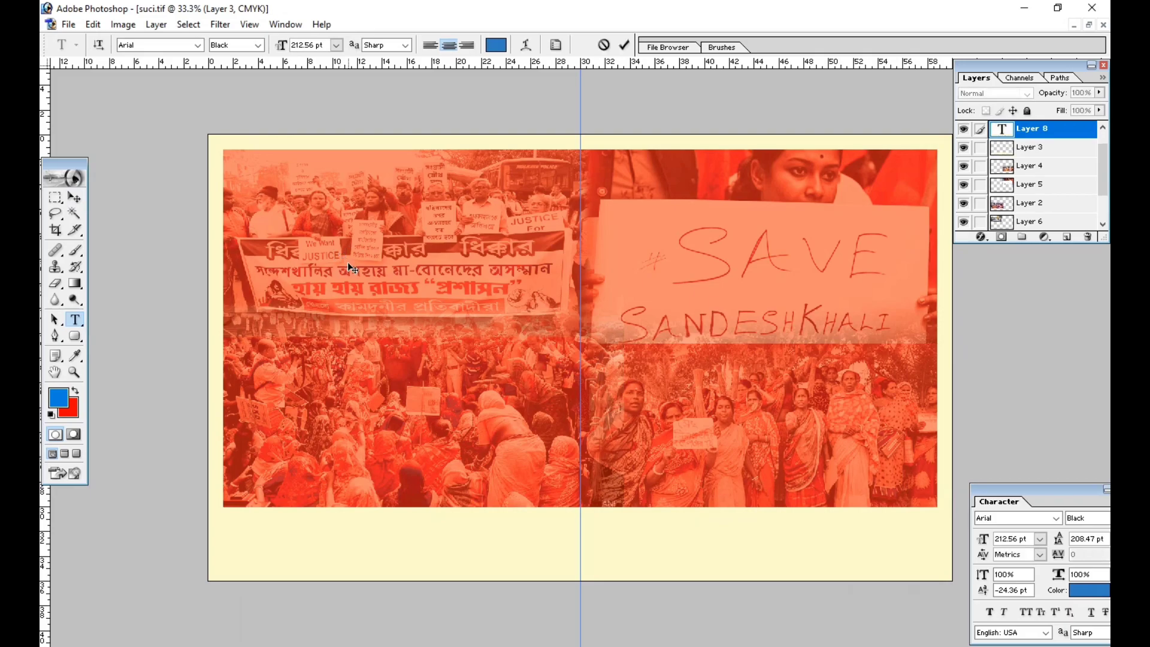
key("ctrl+v")
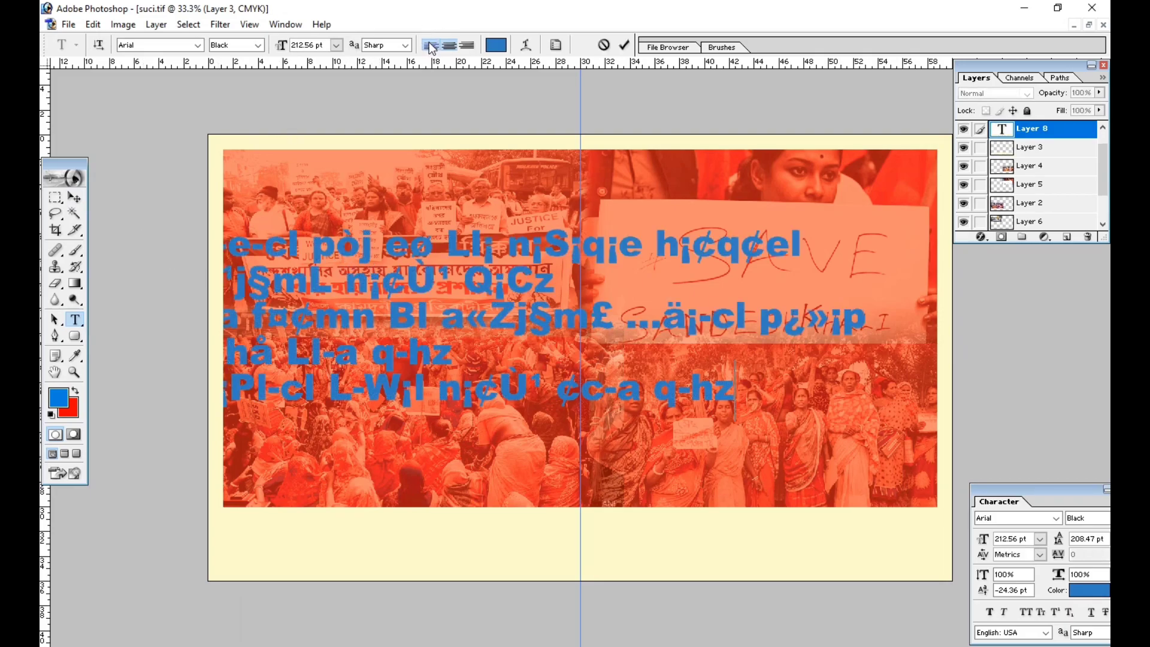
left_click(431, 45)
left_click(75, 197)
left_click(988, 518)
type("AdarshaLipiBold")
key("Return")
Step: Enlarge the slogan text to about 107.5% width, stretch it taller and place it across the upper part of the collage
key("ctrl+t")
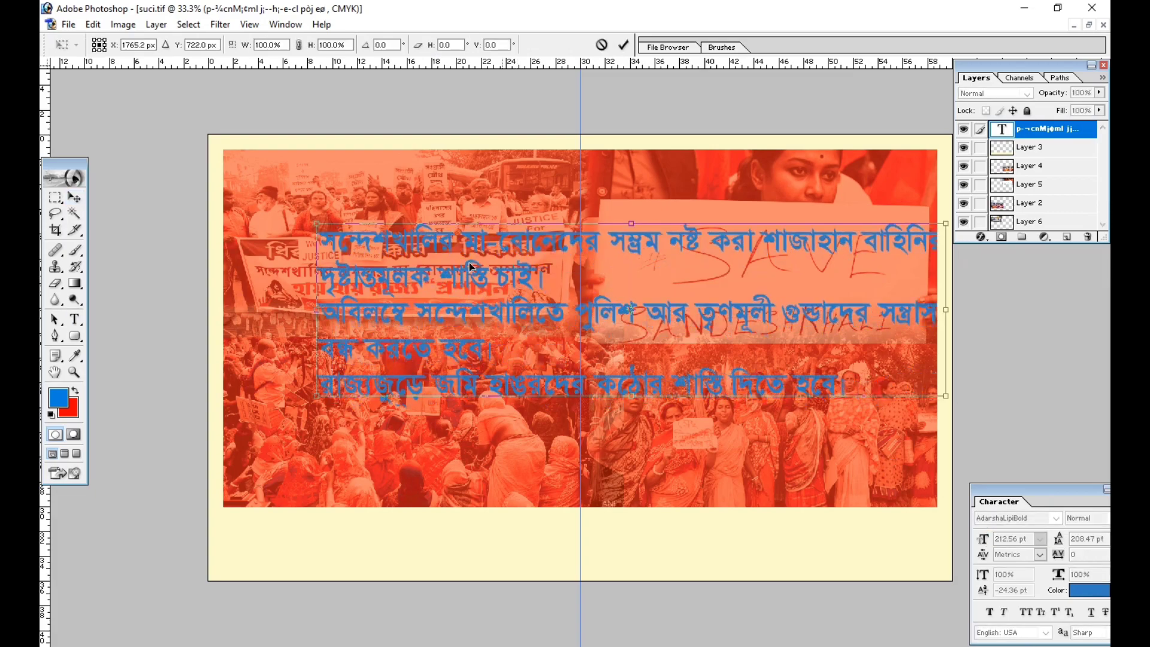
left_click_drag(446, 239, 451, 232)
left_click_drag(266, 347, 233, 354)
left_click_drag(323, 253, 323, 251)
left_click_drag(229, 214, 249, 214)
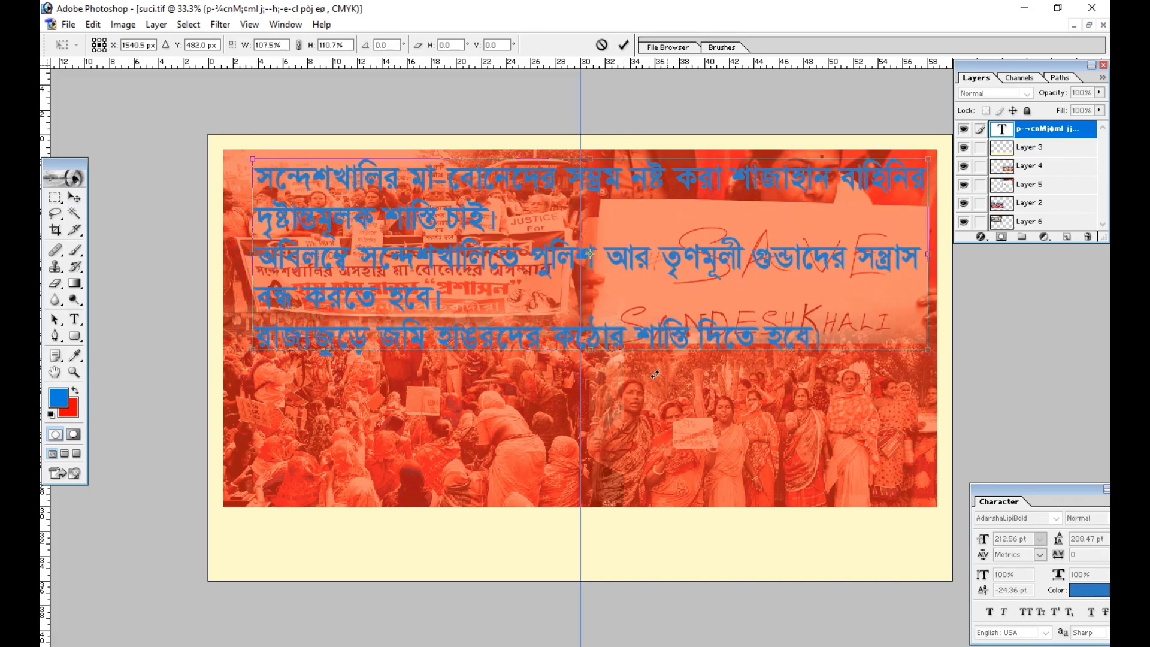
left_click_drag(628, 351, 651, 365)
key("Return")
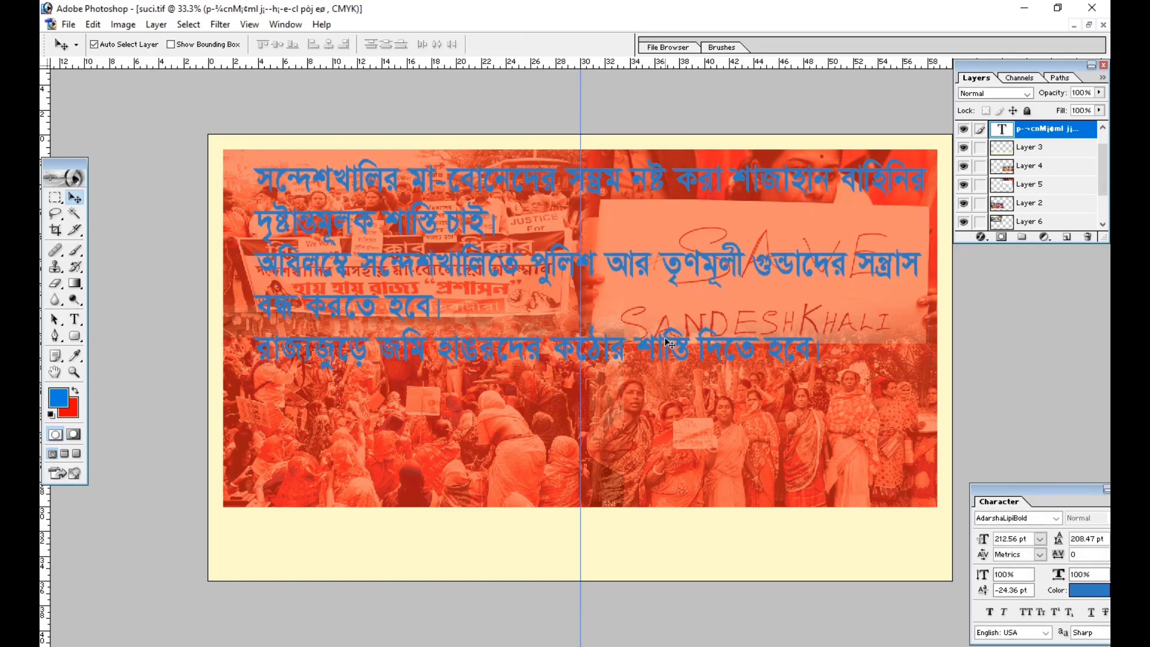
Step: Set the slogan text's colour to white
key("ctrl+plus")
scroll(685, 476, "up", 2)
left_click(1078, 587)
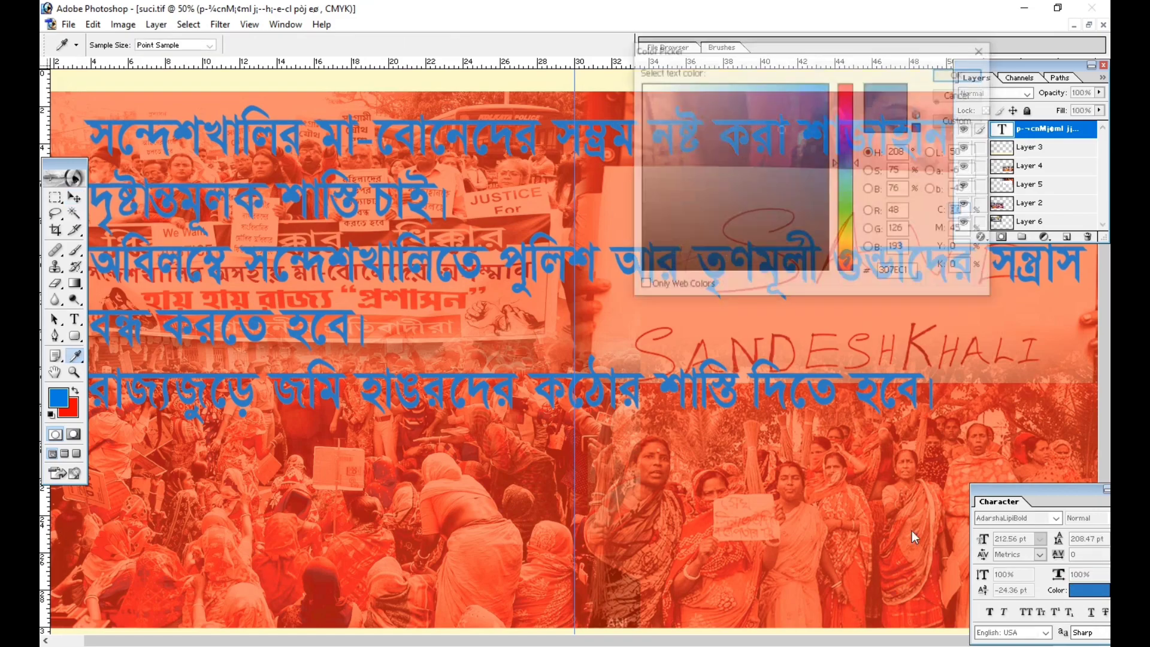
left_click(640, 84)
key("Return")
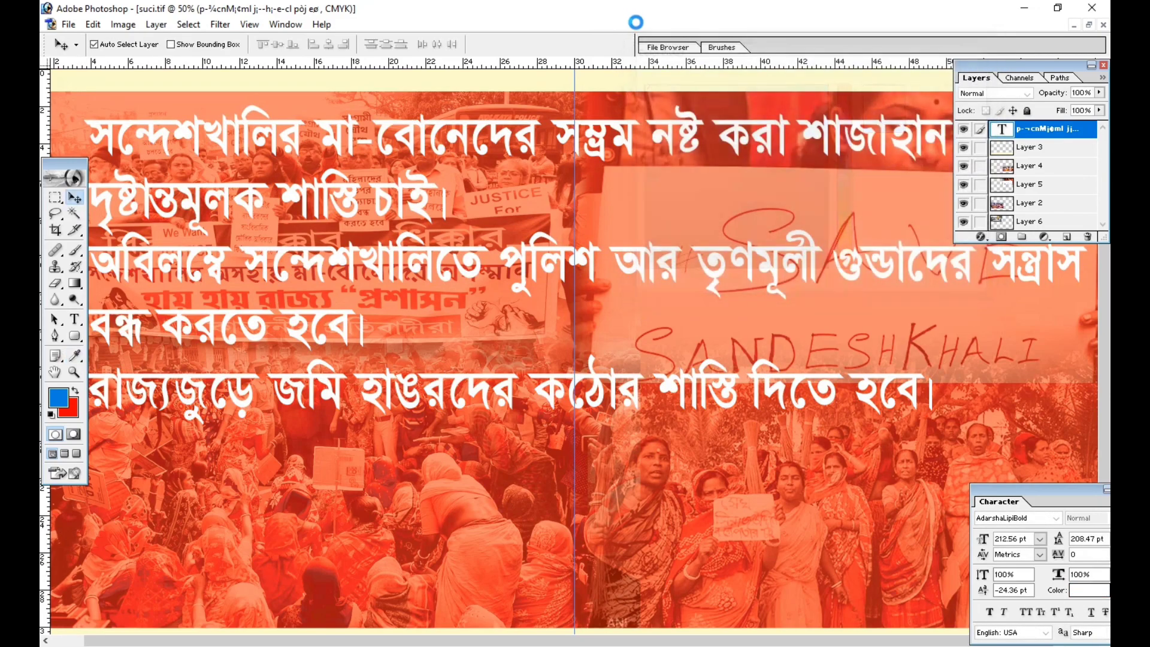
Step: Add an outside stroke in dark red #720002 to the slogan text
key("ctrl+minus")
key("ctrl+minus")
key("ctrl+plus")
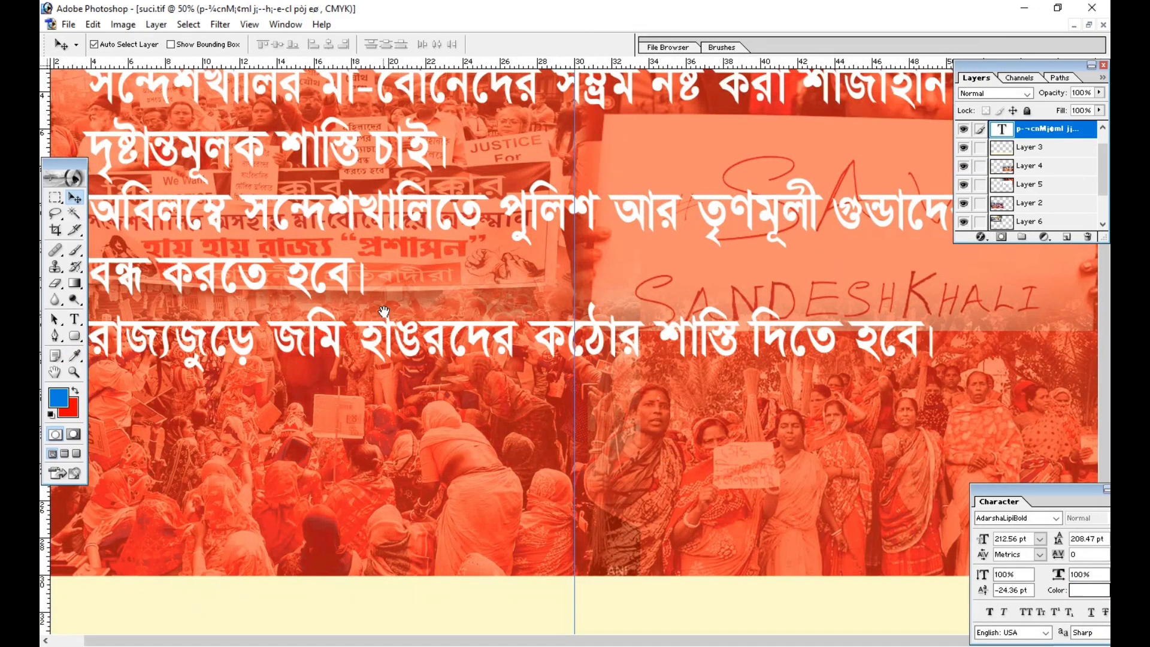
left_click_drag(880, 297, 914, 349)
left_click(980, 236)
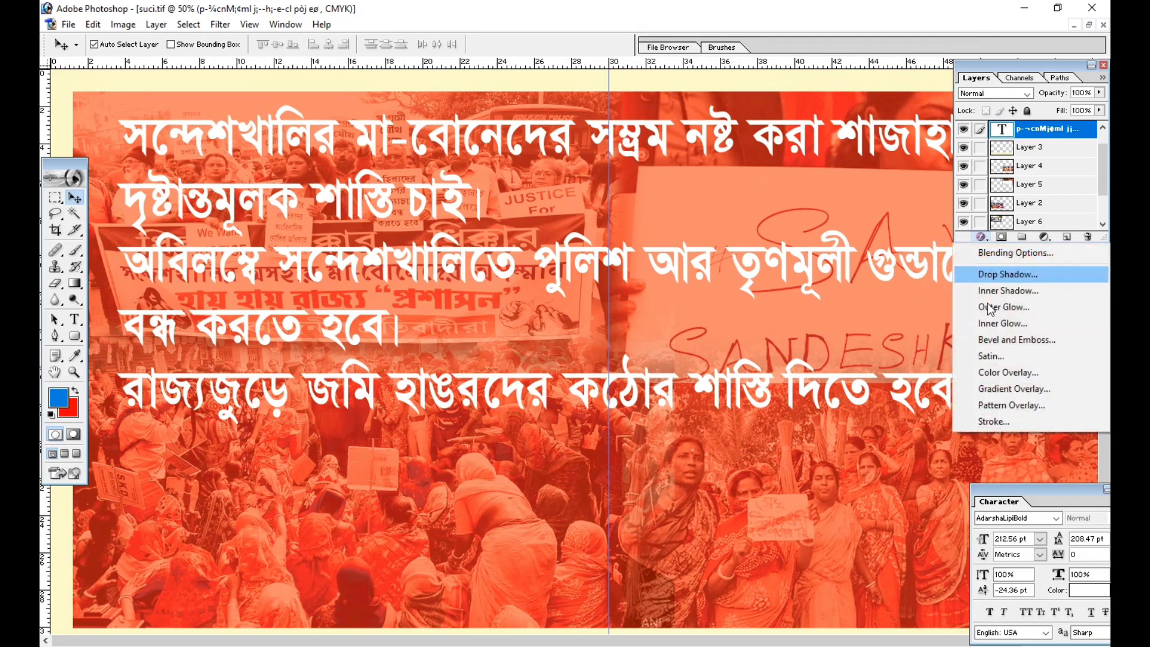
left_click(968, 449)
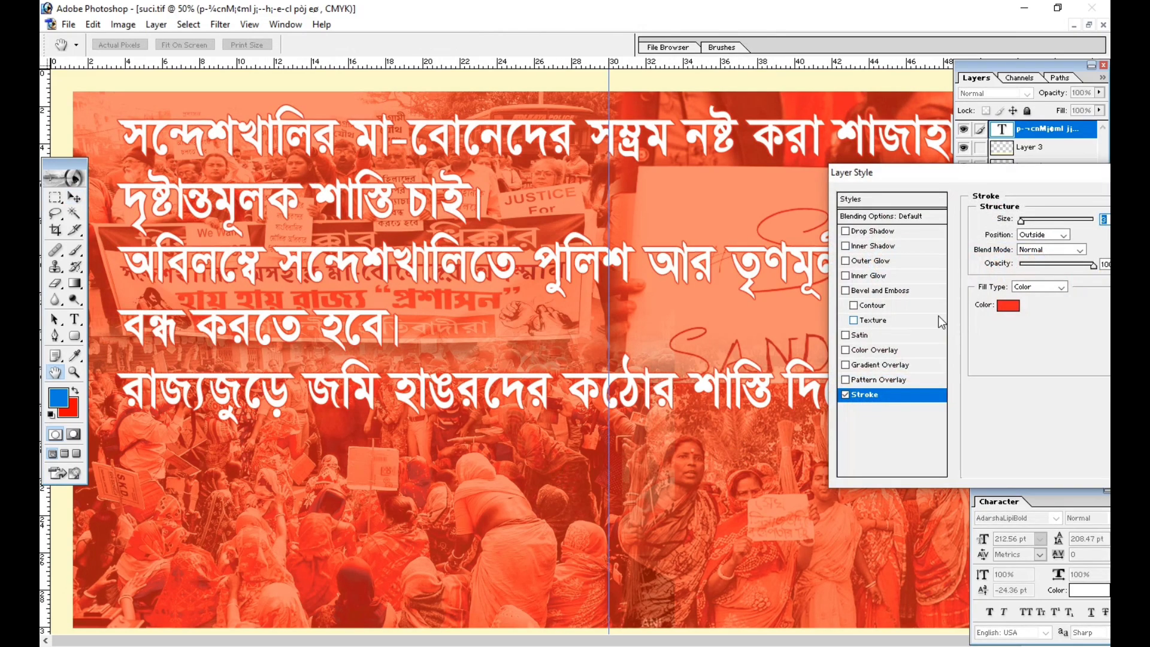
left_click(1007, 306)
left_click(827, 171)
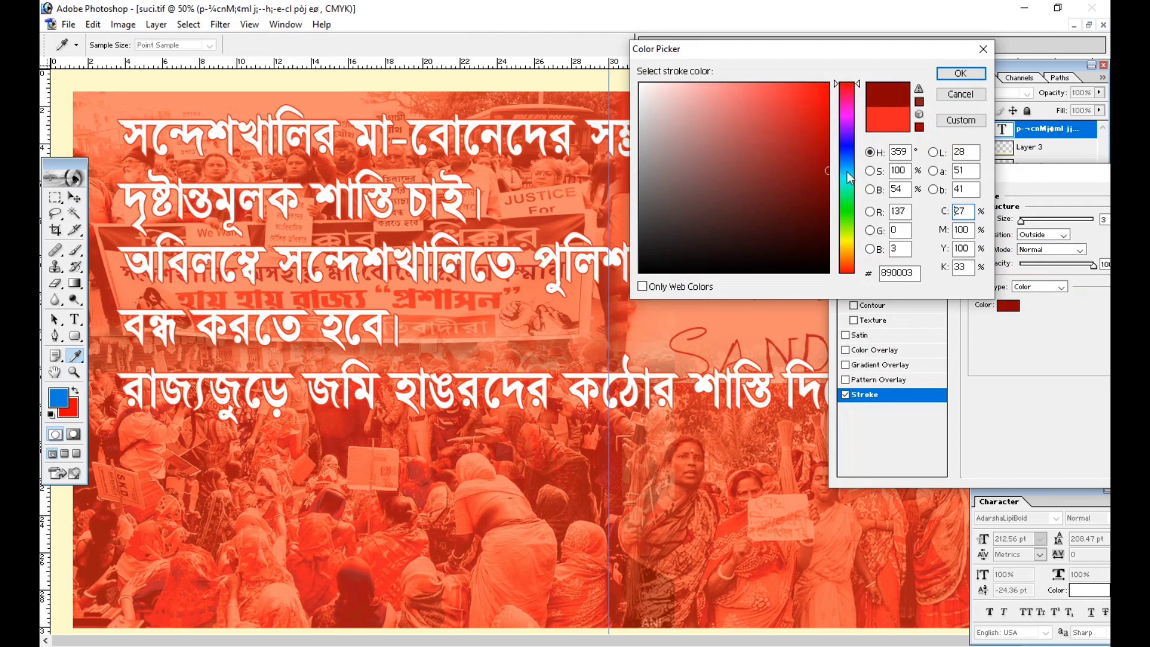
mouse_move(812, 181)
left_mouse_down()
mouse_move(850, 187)
mouse_move(845, 209)
mouse_move(833, 188)
left_mouse_up()
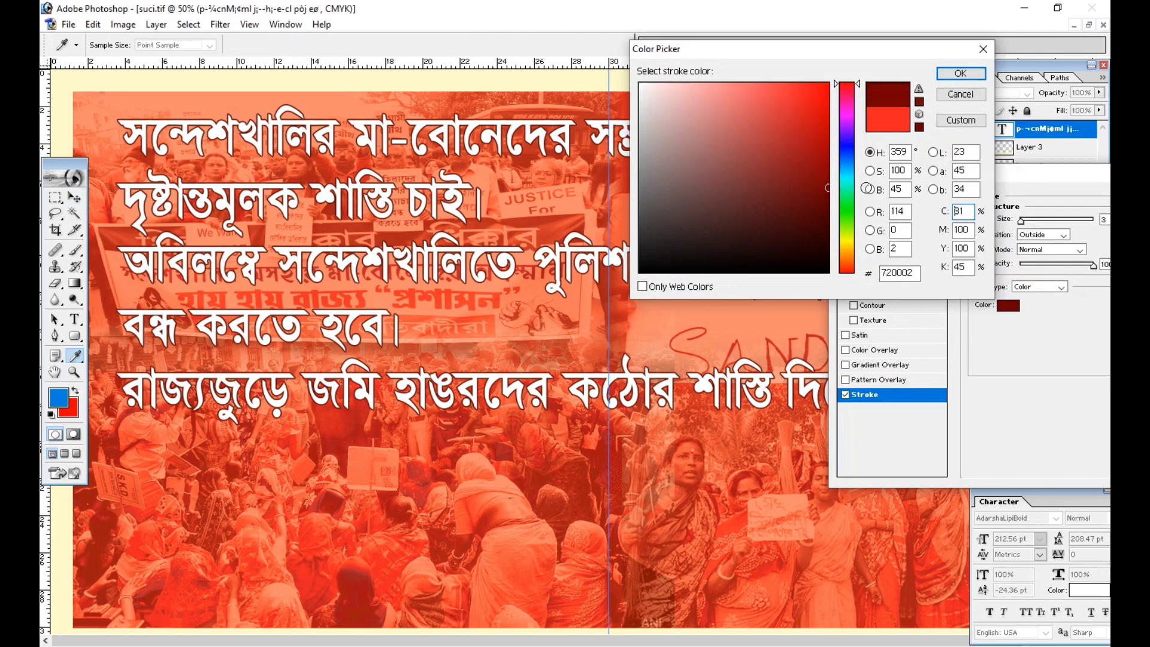
key("Return")
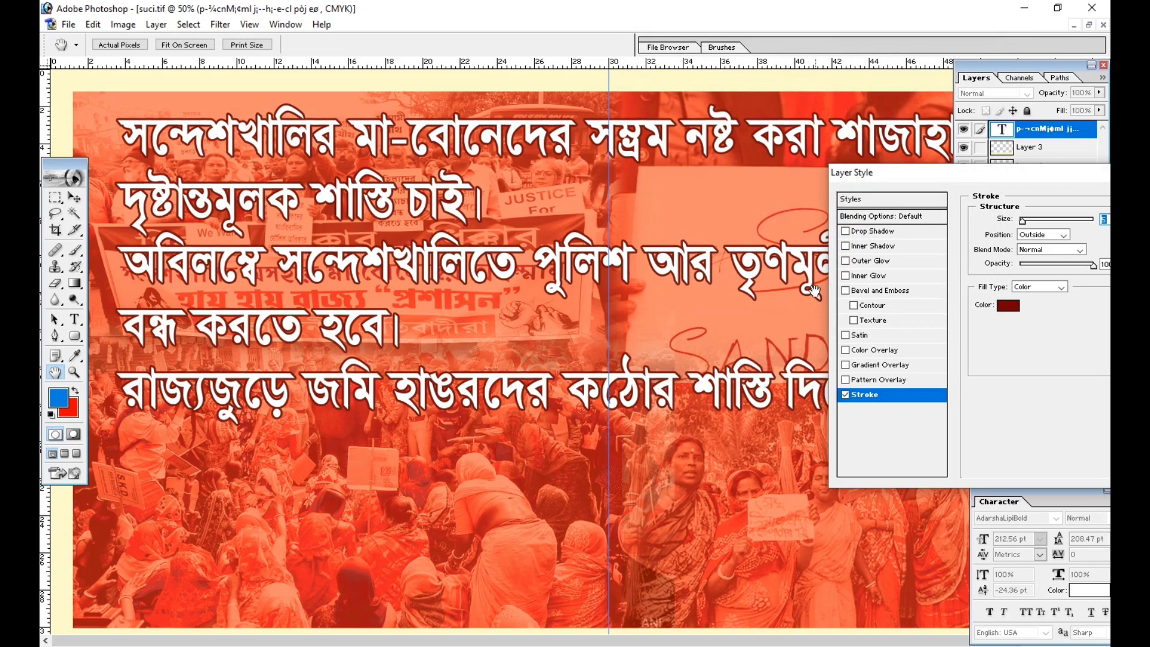
Step: Add a drop shadow to the slogan text with Normal blend mode, 100% opacity, 14 px distance and 0 px size
left_click(872, 232)
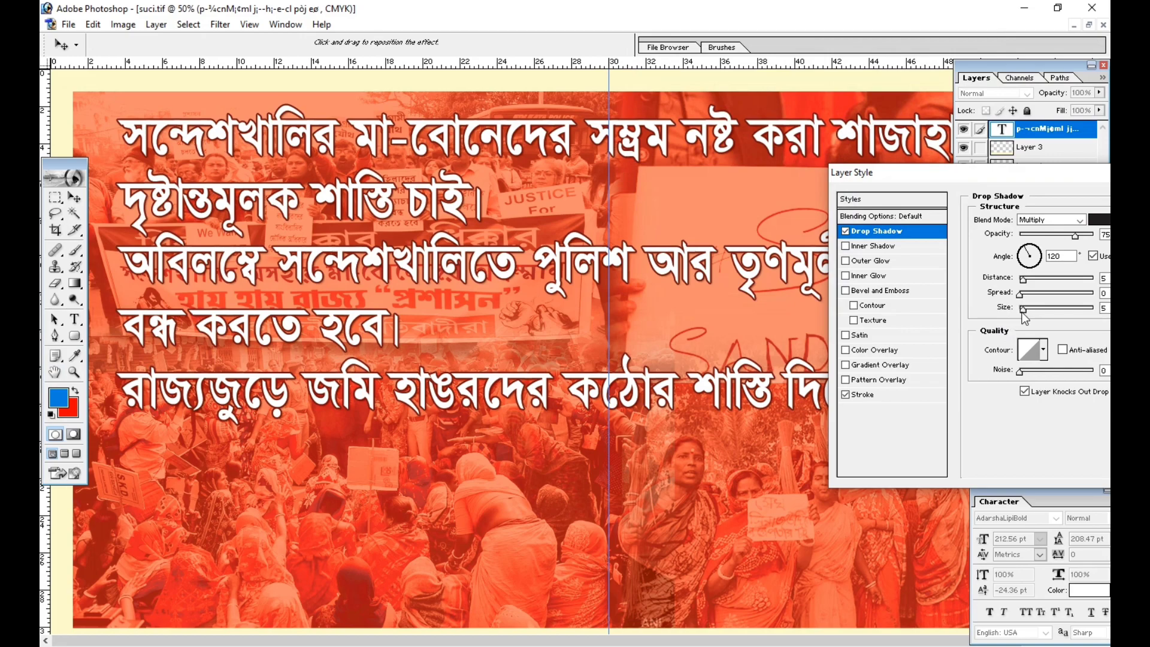
left_click_drag(1002, 183, 715, 273)
left_click_drag(735, 399, 742, 370)
left_click_drag(787, 325, 805, 325)
left_click(761, 309)
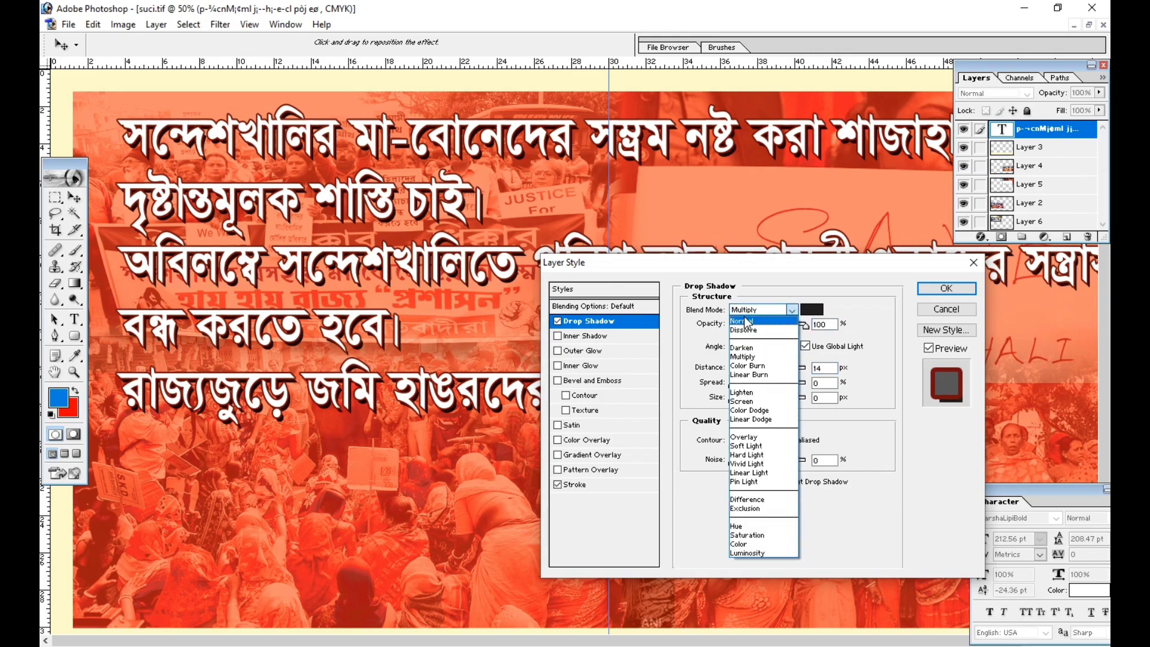
left_click(741, 321)
Step: Set the slogan text's drop shadow colour to dark red #750000 and apply the layer style
left_click(811, 309)
left_click(816, 159)
left_click_drag(816, 159, 827, 161)
left_click_drag(846, 91, 846, 30)
mouse_move(851, 156)
left_mouse_down()
mouse_move(853, 170)
mouse_move(812, 189)
mouse_move(817, 198)
mouse_move(830, 186)
left_mouse_up()
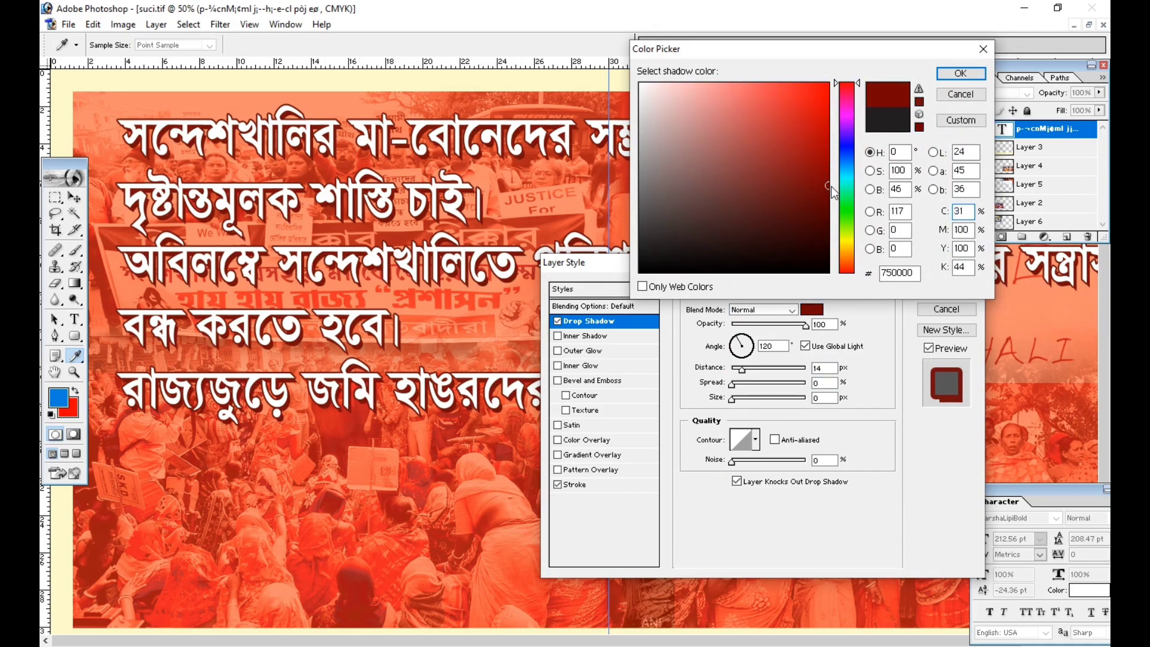
key("Return")
key("Return")
Step: Raise the bottom edge of the red collage area slightly to leave a taller cream strip beneath it
key("ctrl+minus")
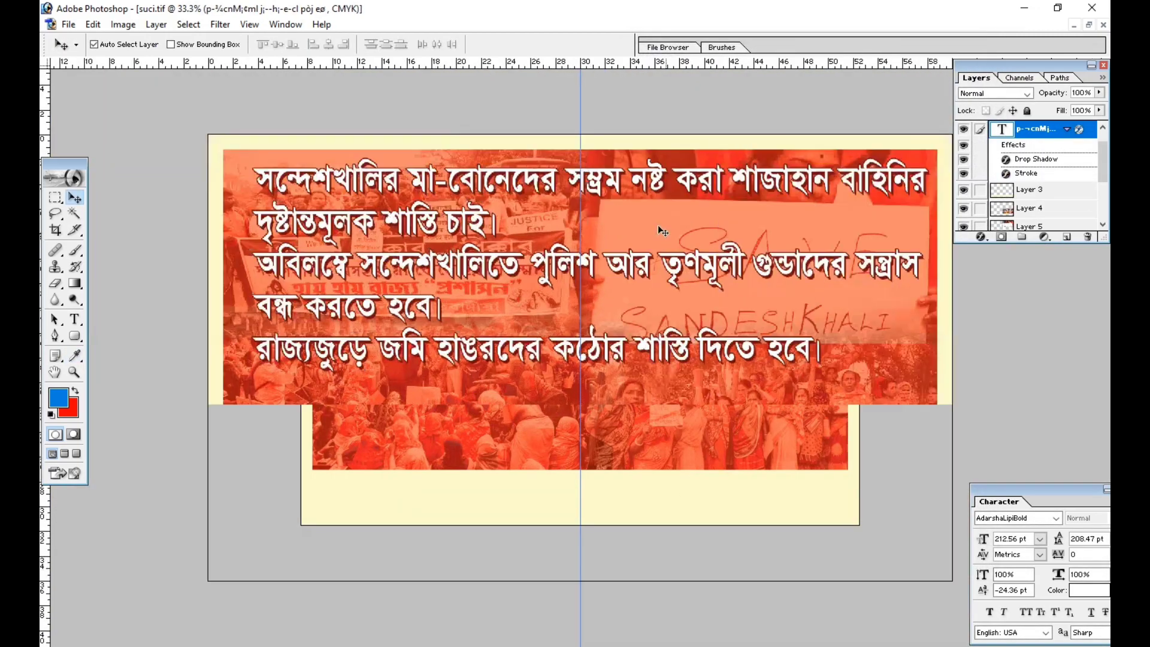
key("ctrl+plus")
left_click(413, 605)
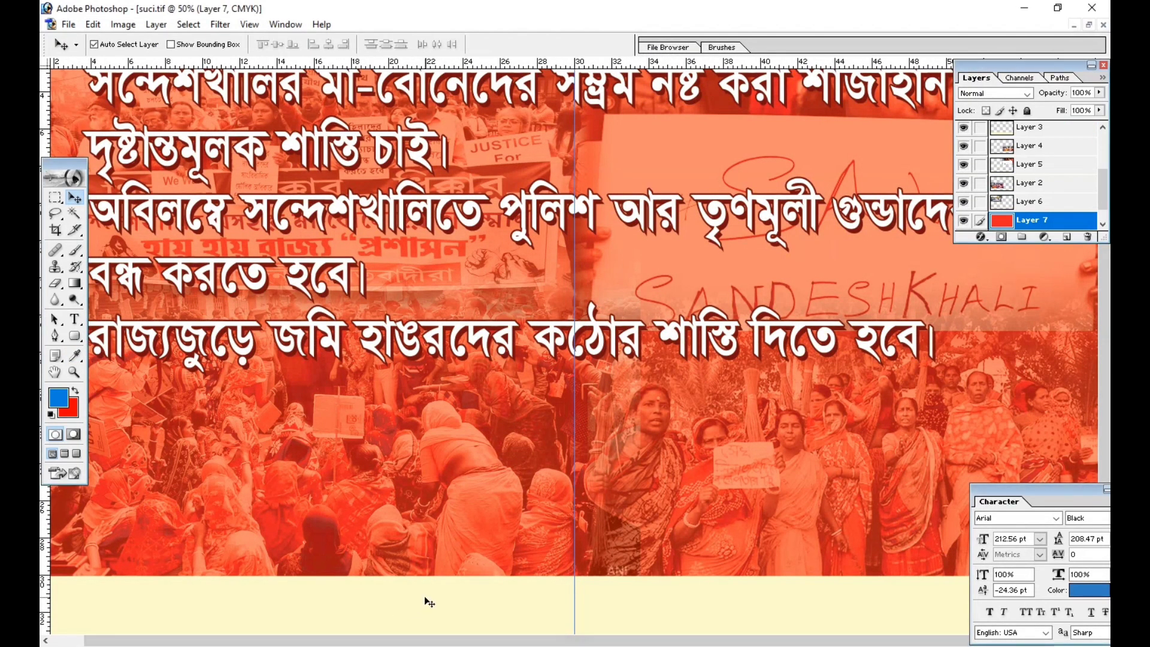
key("ctrl+minus")
key("ctrl+t")
left_click_drag(542, 473, 557, 466)
key("Return")
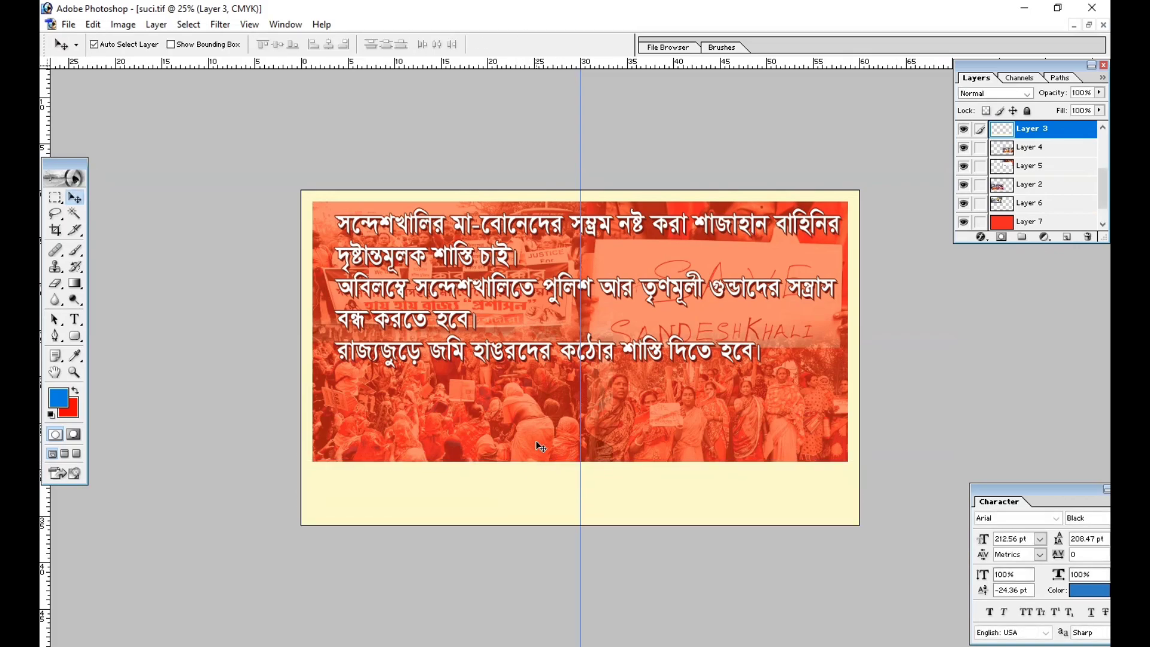
Step: Switch to the Bengali text editor, copy the word সন্দেশখালি and return to Photoshop
key("ctrl+plus")
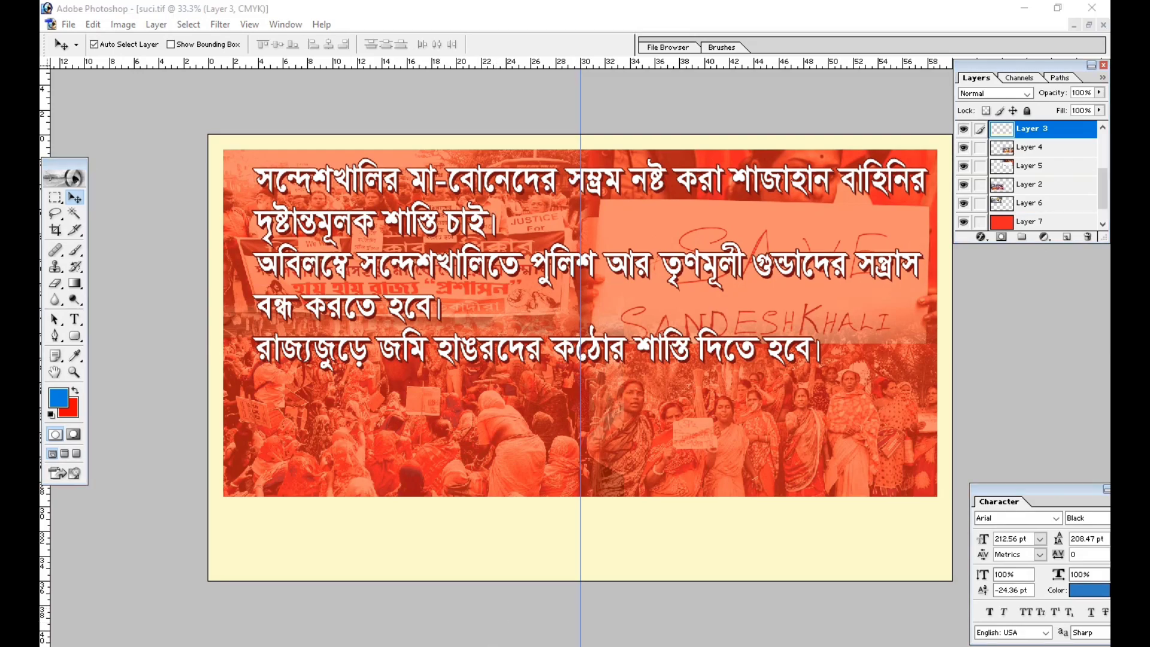
key("alt+Tab")
left_click_drag(436, 474, 312, 486)
right_click(360, 485)
left_click(398, 537)
left_click(128, 459)
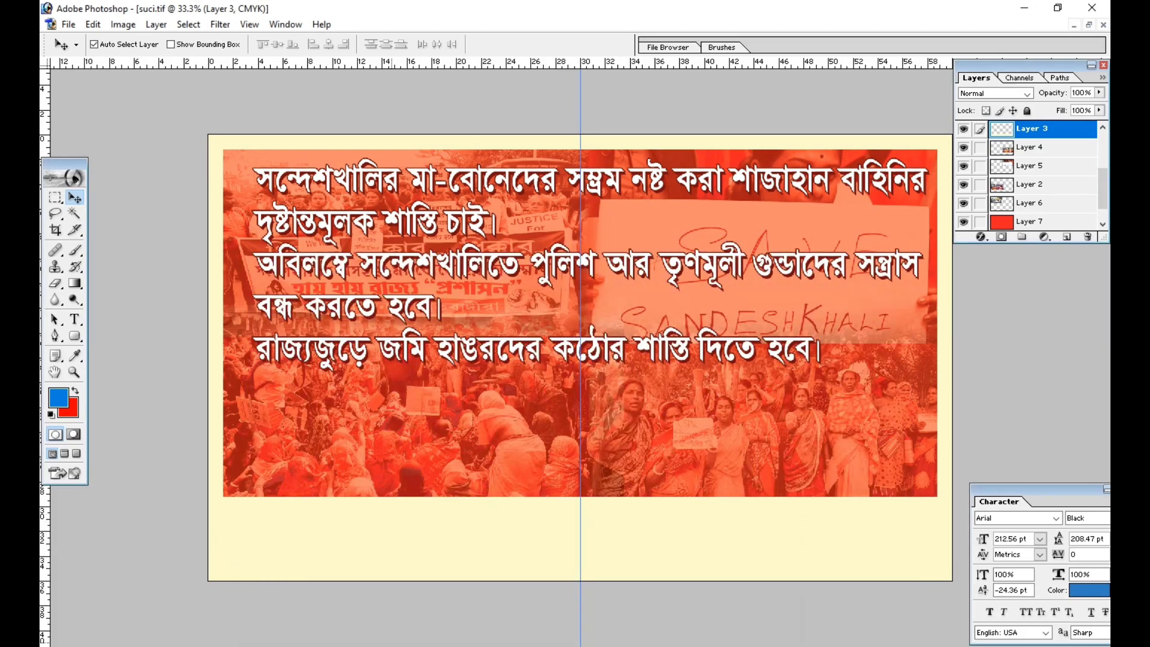
key("alt+Tab")
left_click_drag(749, 253, 754, 116)
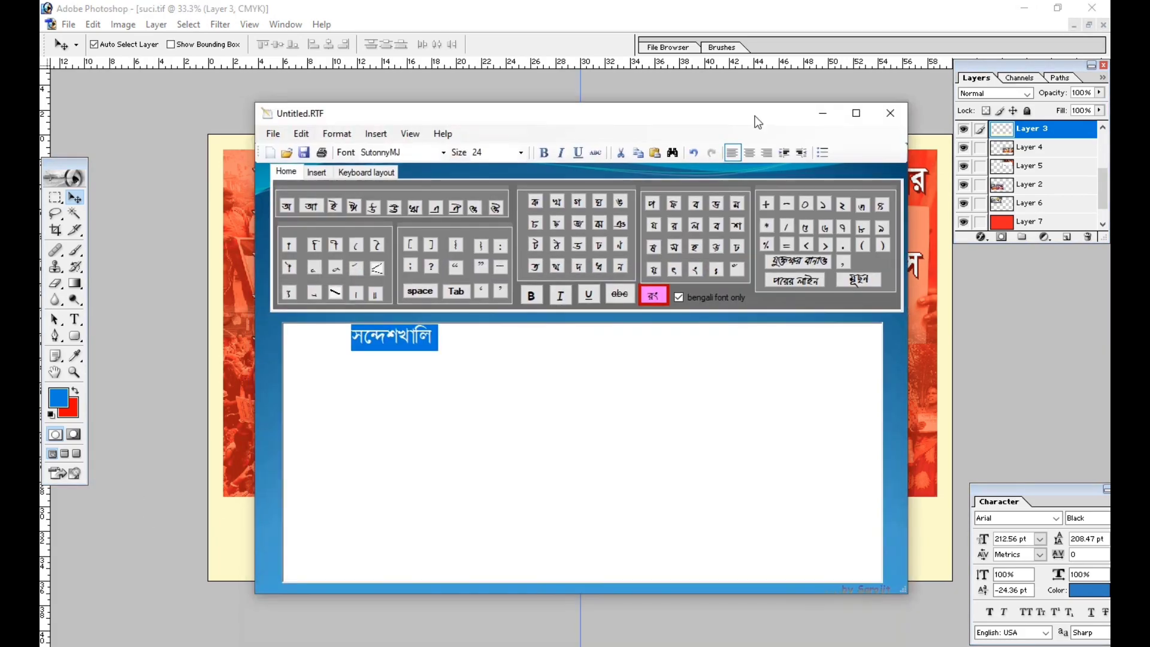
left_click(821, 113)
Step: Paste the copied Bengali word as a new text layer over the lower part of the red collage
left_click(506, 456)
key("t")
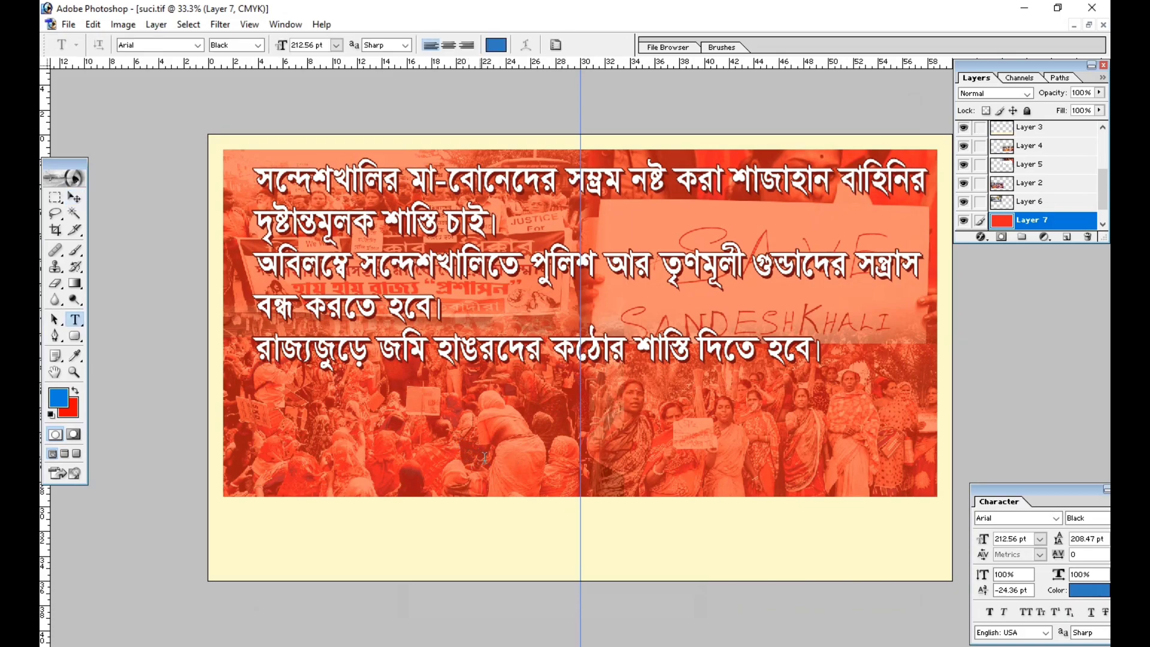
left_click(484, 456)
key("ctrl+v")
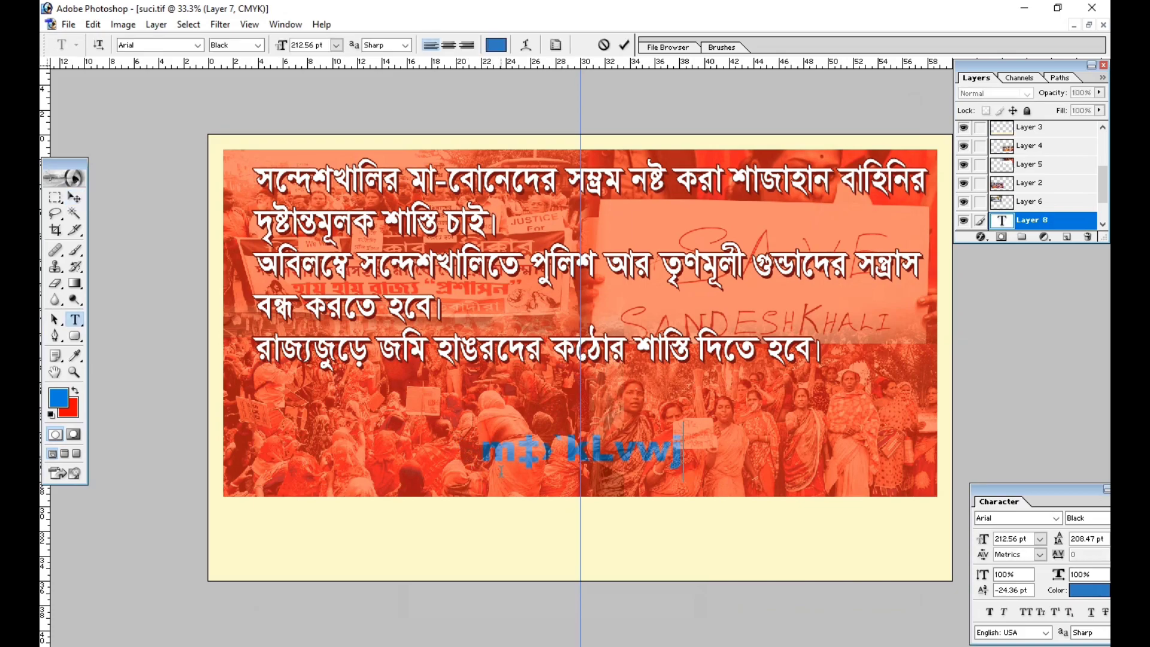
left_click(74, 198)
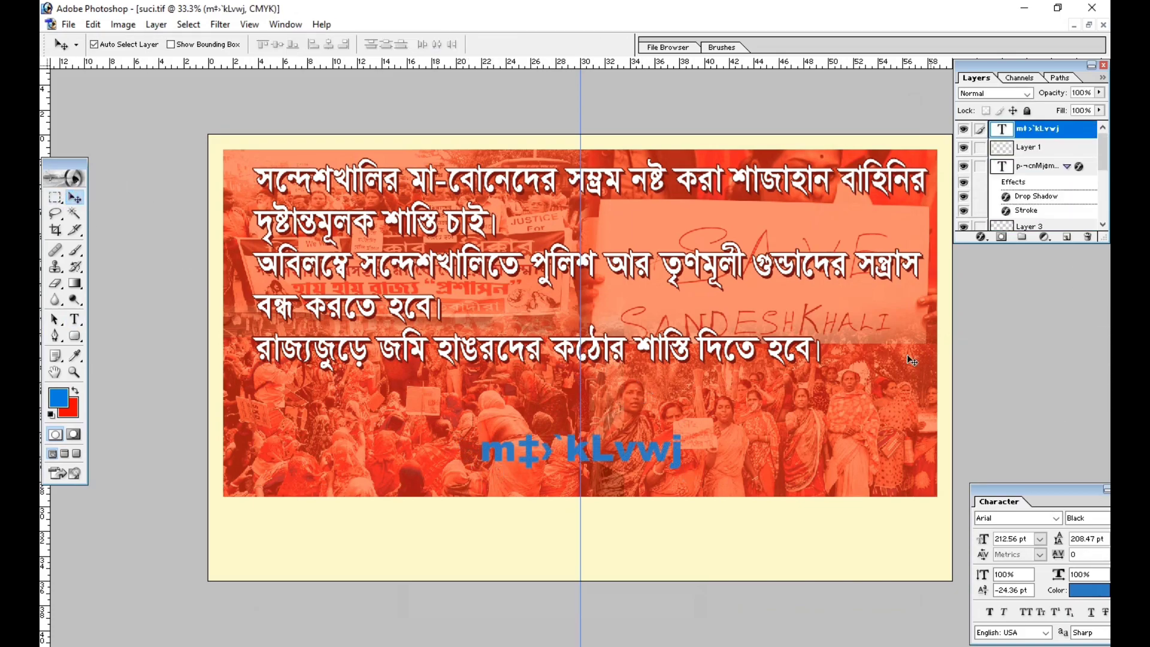
Step: Set the pasted word's text colour to yellow with CMYK values 0, 0, 100, 0
left_click(1088, 590)
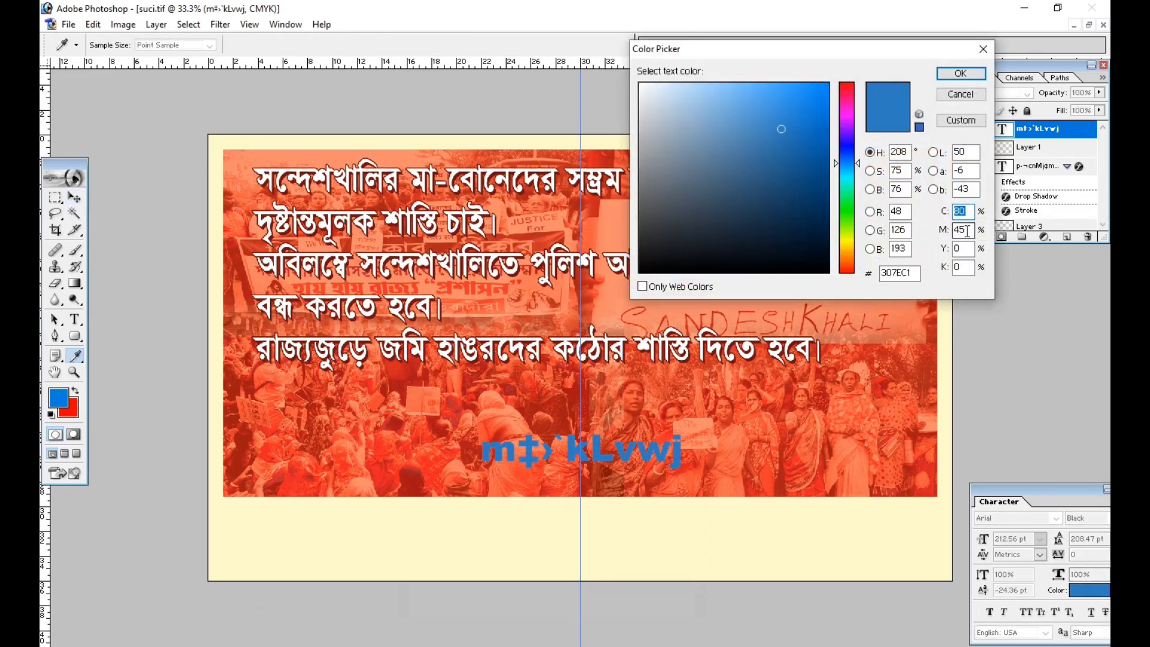
type("0")
key("Tab")
type("0")
key("Tab")
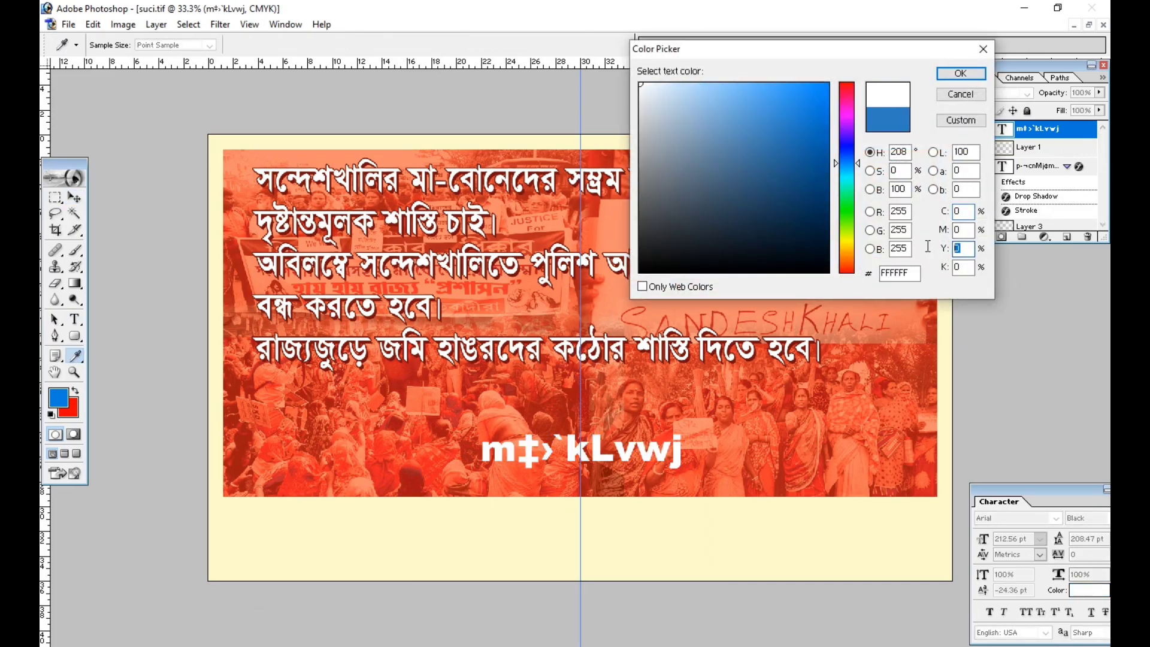
type("100")
key("Return")
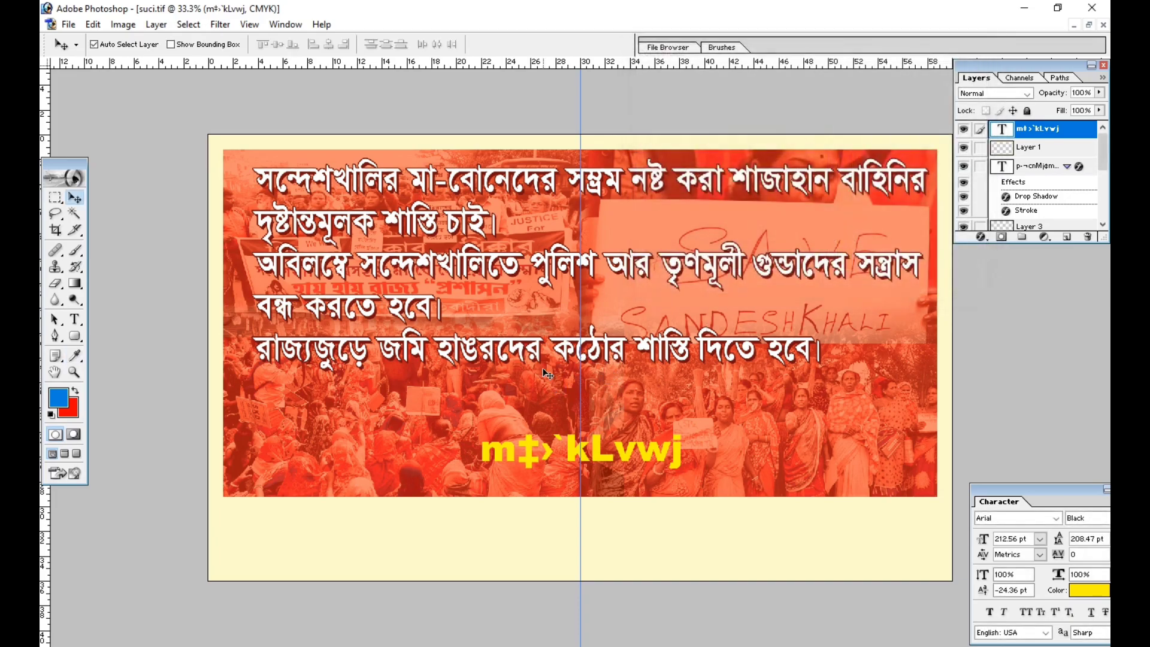
Step: Enlarge the yellow word to about 256%, place it beneath the slogans and stretch it slightly taller
key("ctrl+t")
left_click_drag(677, 462, 837, 503)
left_click_drag(655, 437, 716, 400)
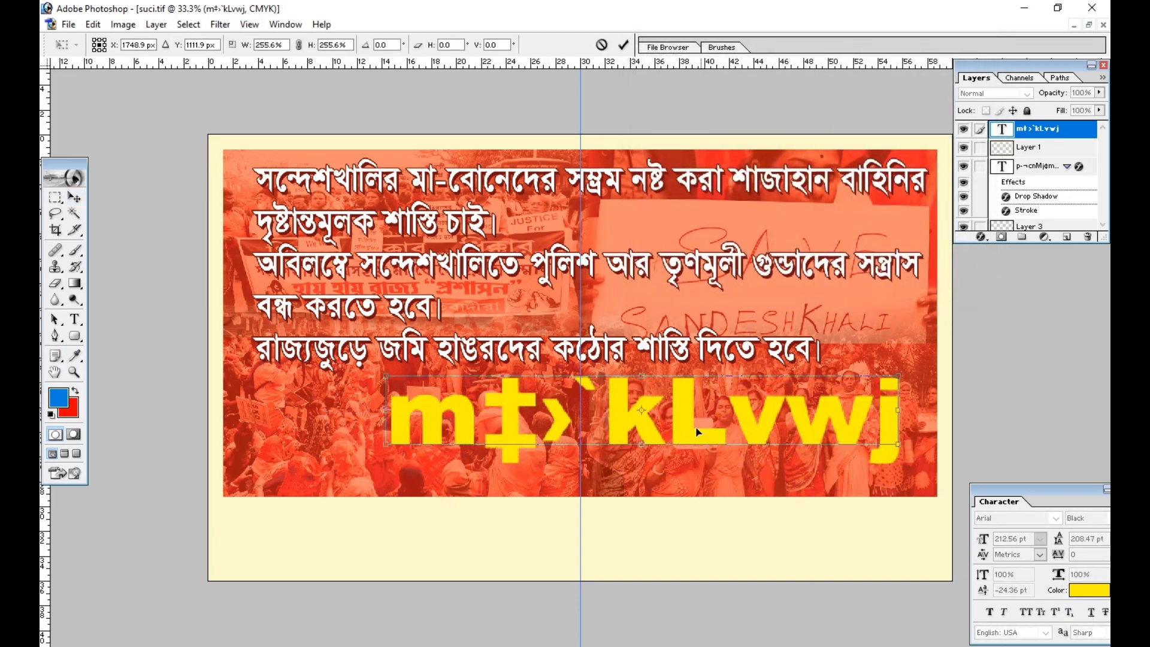
left_click_drag(703, 444, 703, 458)
key("Return")
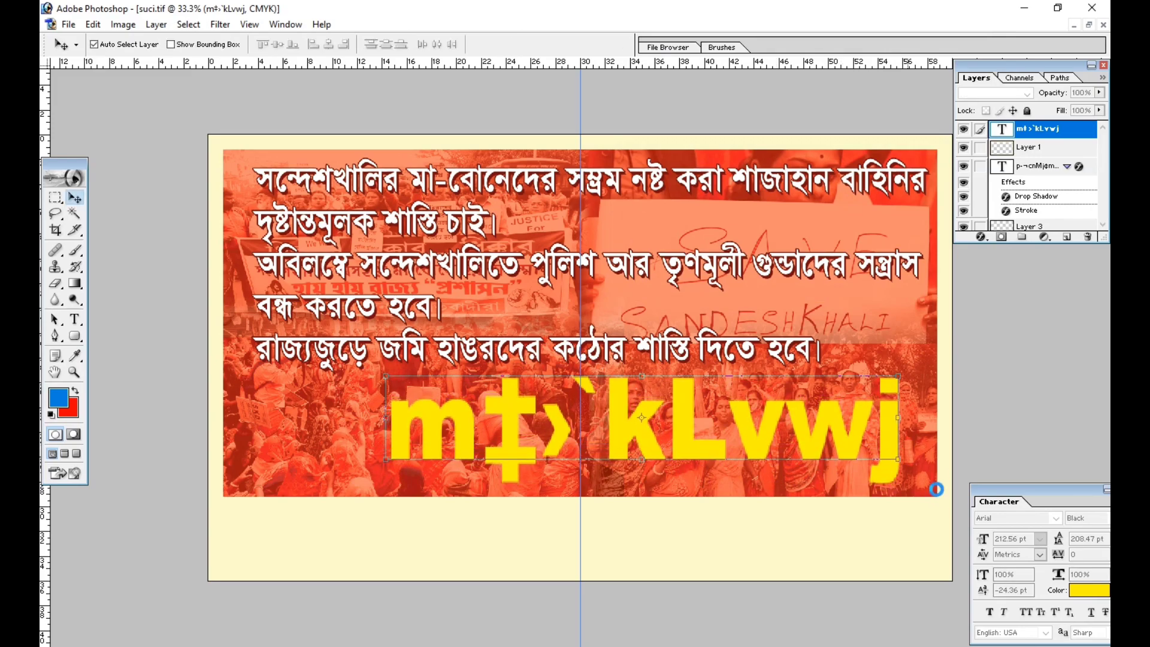
Step: Try successive Bengali fonts on the yellow word and settle on the heavy Li Shamim Cholontik font
left_click(991, 517)
key("Up")
key("Up")
key("Up")
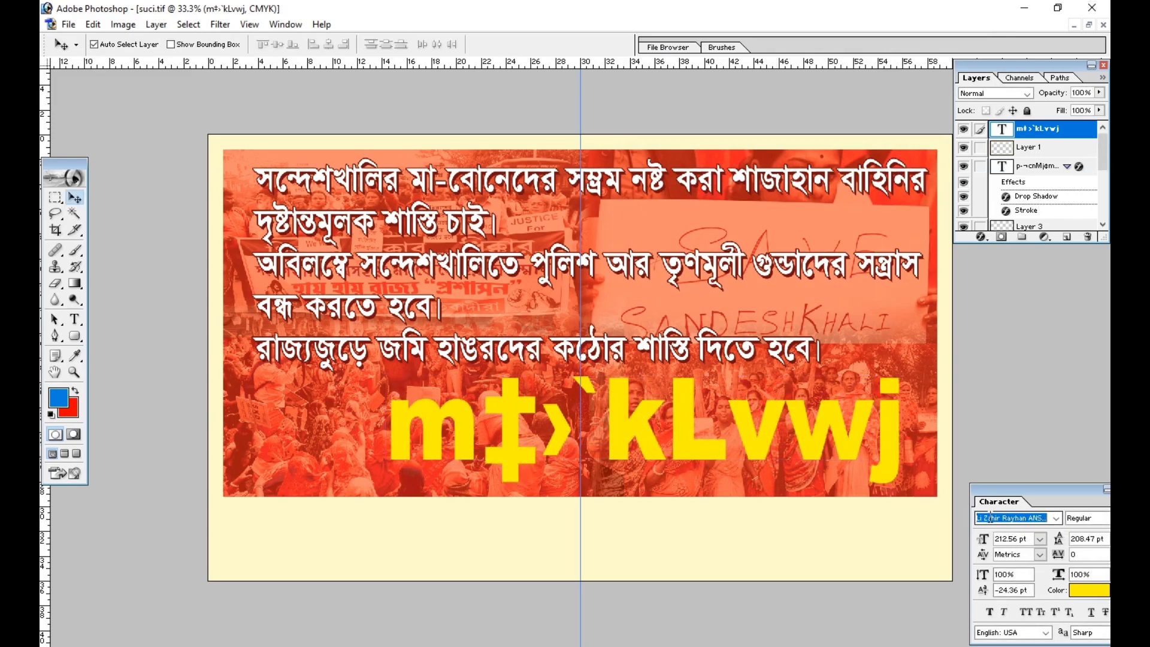
key("Up")
key("Up")
key("Up")
key("Up")
key("Up")
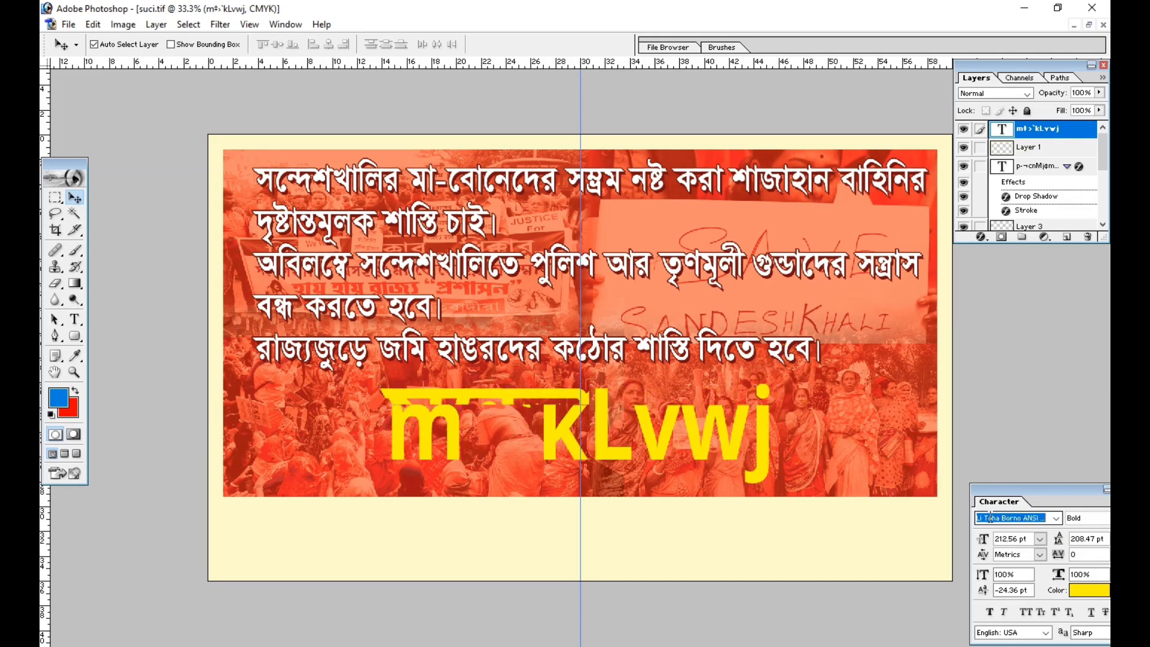
key("Up")
key("Up")
key("Up")
key("Up")
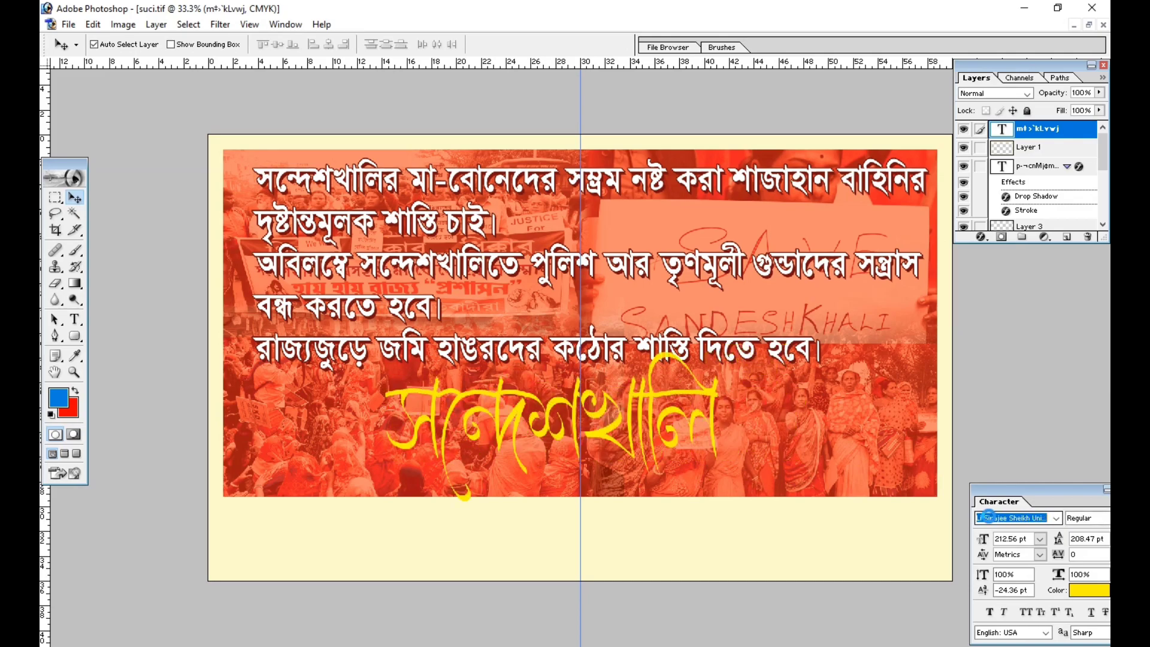
key("Up")
key("Up")
key("Up")
key("Up")
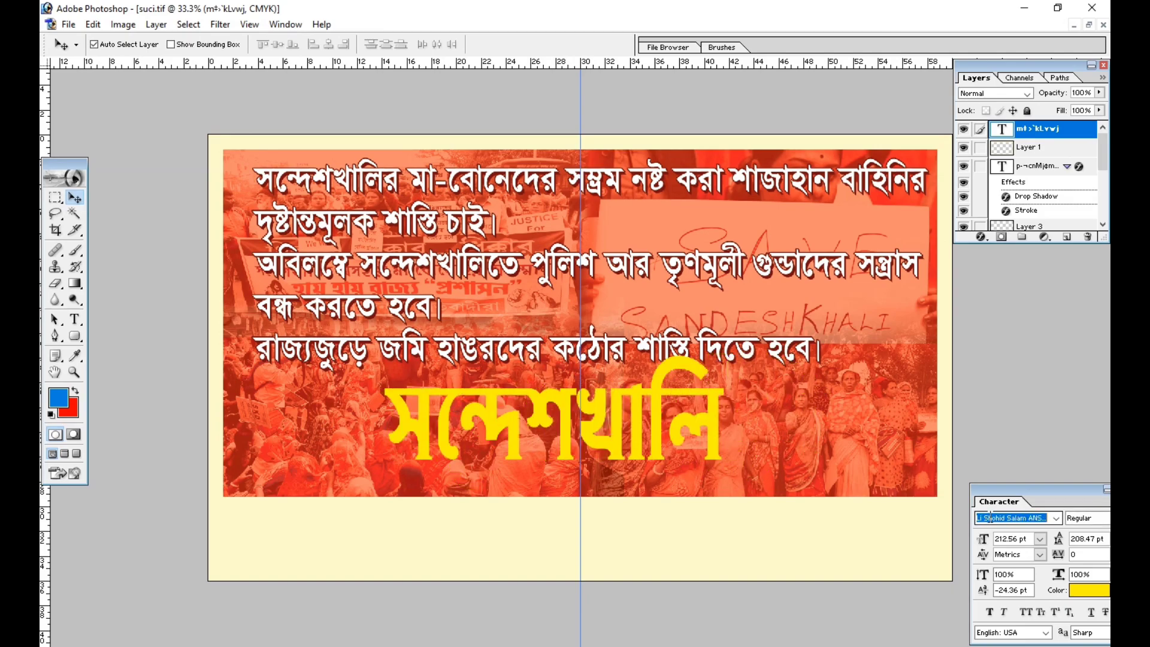
key("Up")
key("Up")
key("Up")
key("Up")
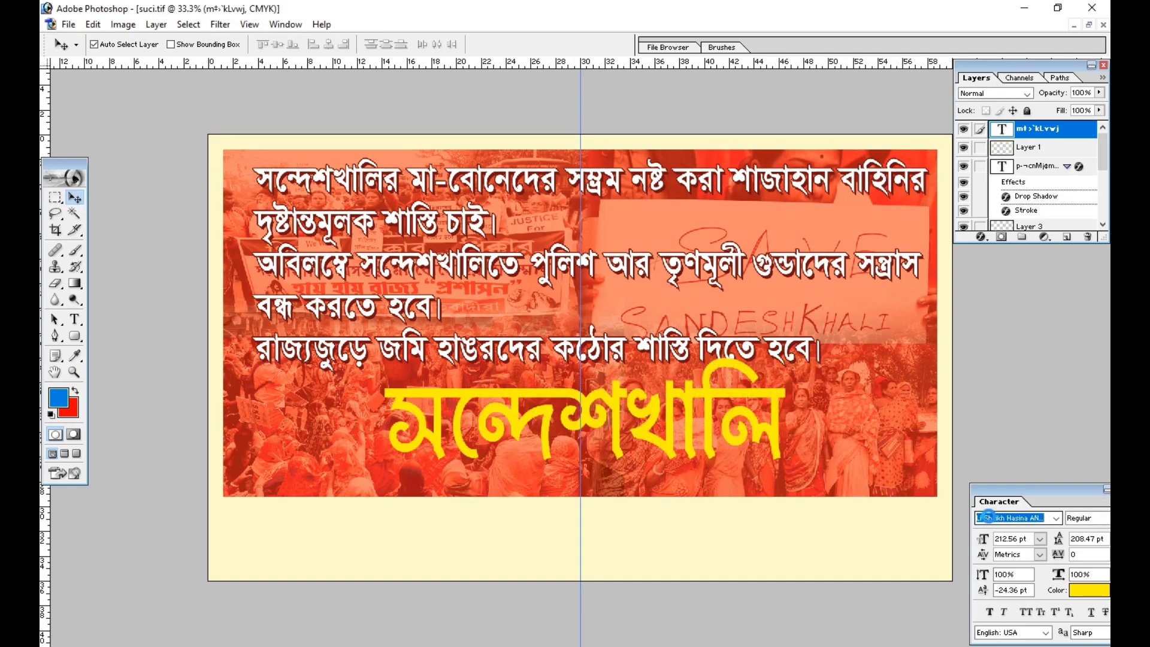
key("Up")
key("Up")
key("Up")
key("Up")
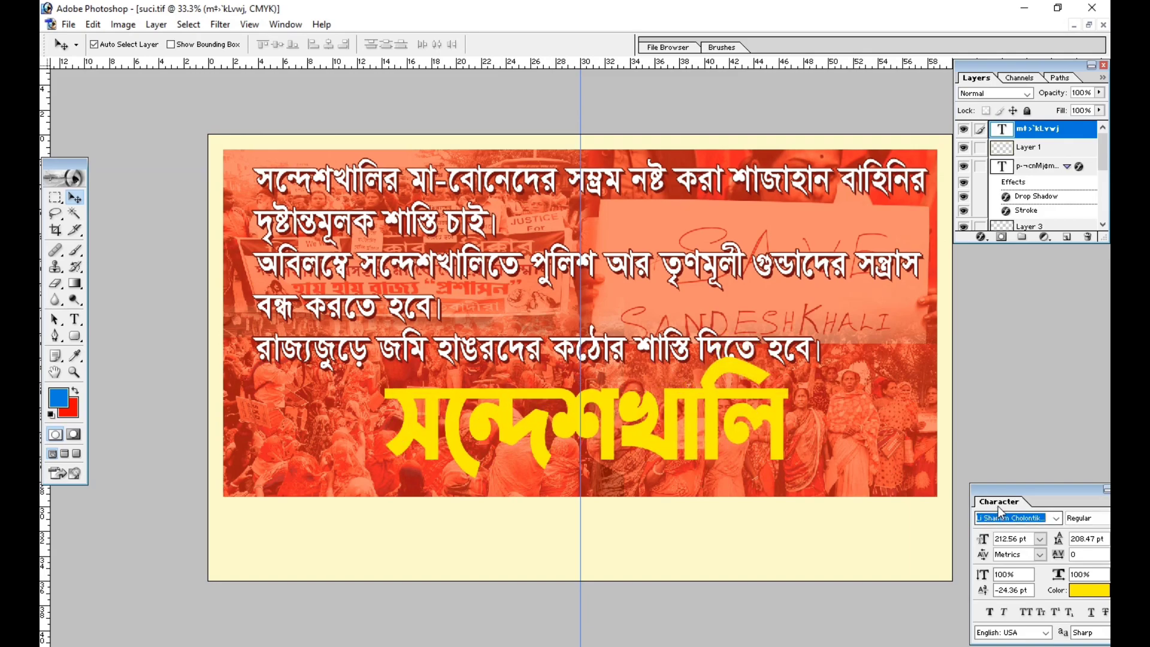
Step: Enlarge সন্দেশখালি to about 132%, widen it slightly and fit it into the collage's lower right area
left_click_drag(637, 405, 712, 408)
key("ctrl+t")
left_click_drag(862, 467, 921, 471)
left_click_drag(863, 411, 871, 417)
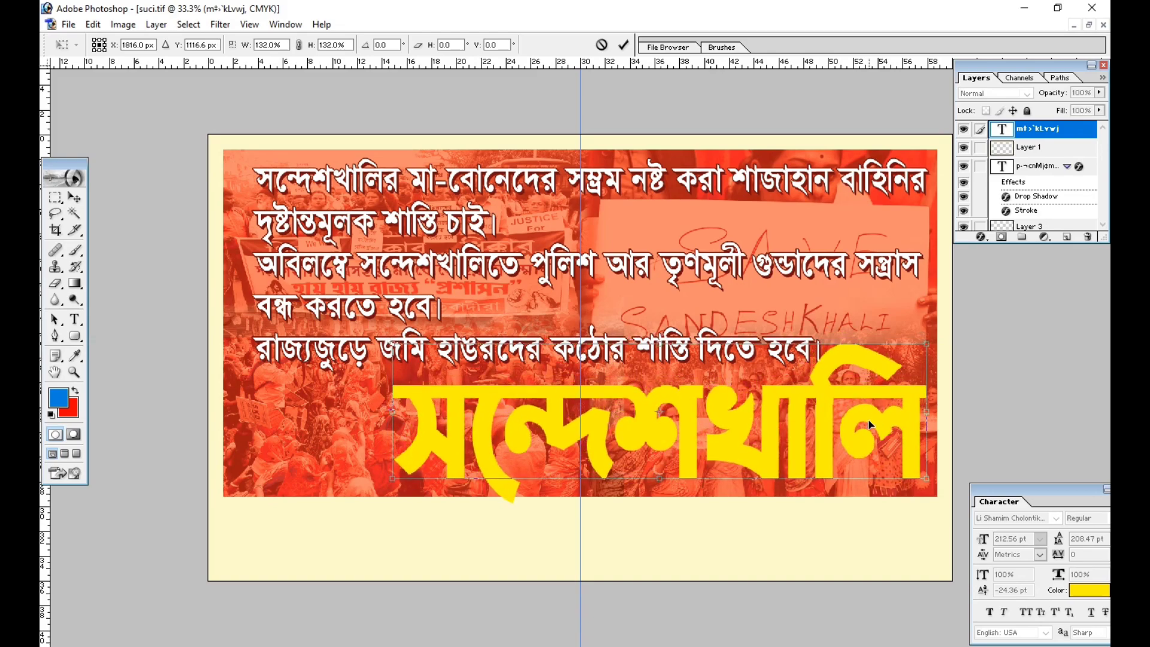
left_click_drag(579, 476, 573, 463)
left_click_drag(396, 397, 367, 398)
left_click_drag(680, 471, 700, 472)
key("Return")
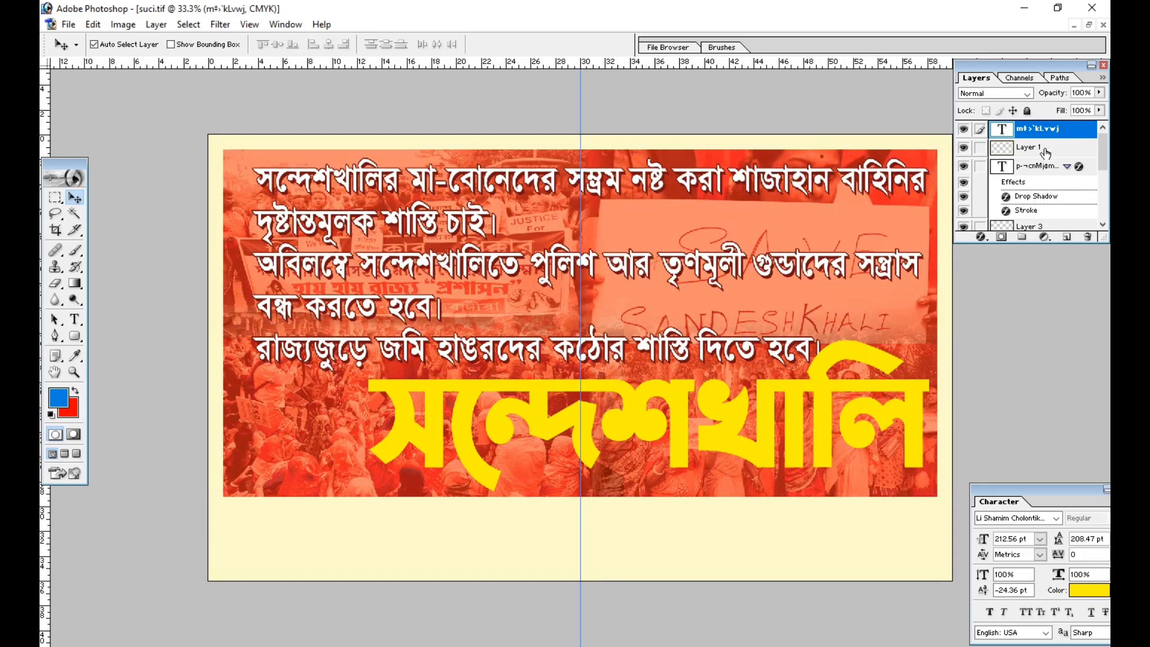
Step: Try a black colour overlay at 100% opacity on Layer 7 behind the photo collage
scroll(1021, 215, "down", 5)
left_click(1023, 205)
left_click(980, 237)
left_click(985, 374)
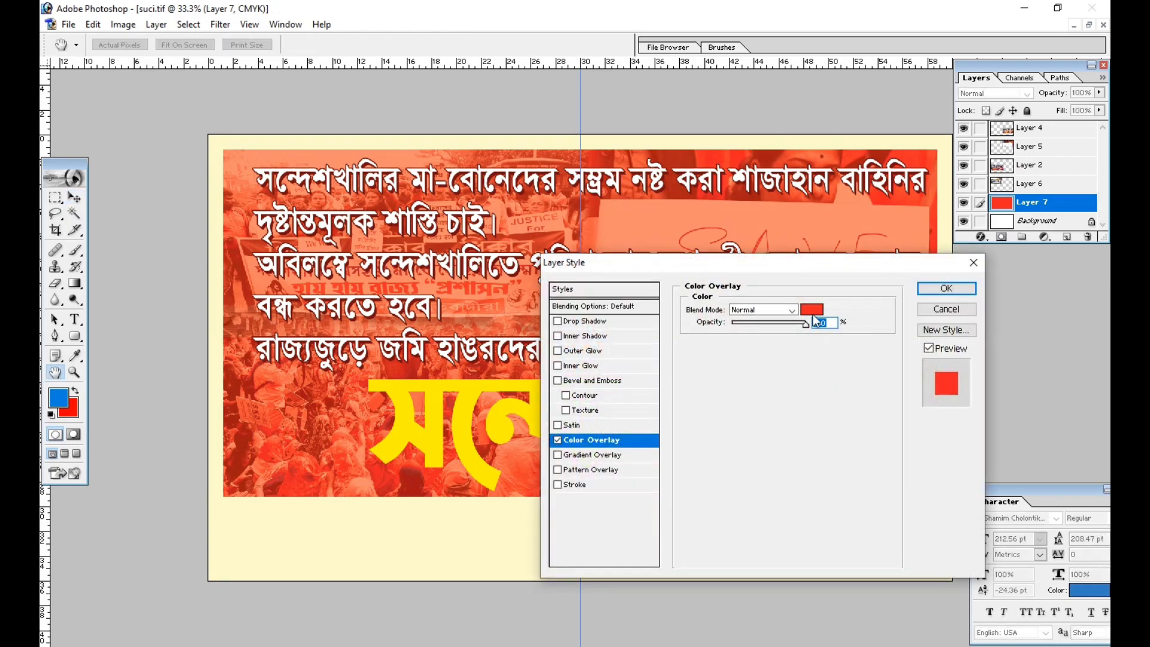
left_click(811, 309)
left_click(735, 239)
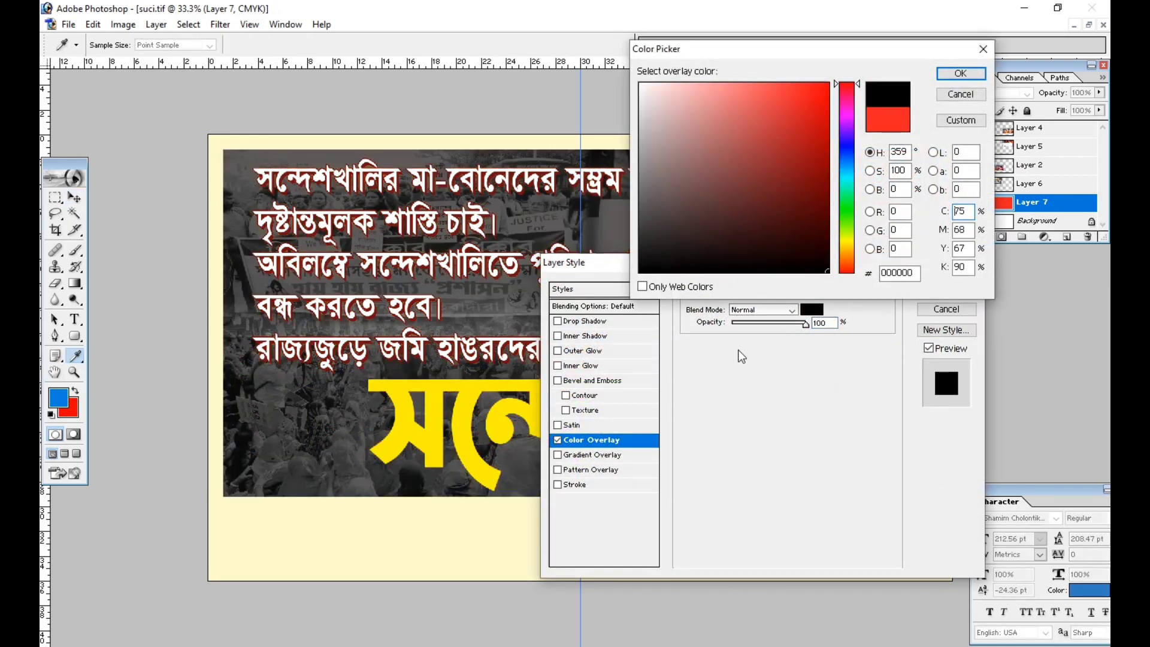
key("Return")
key("ctrl+minus")
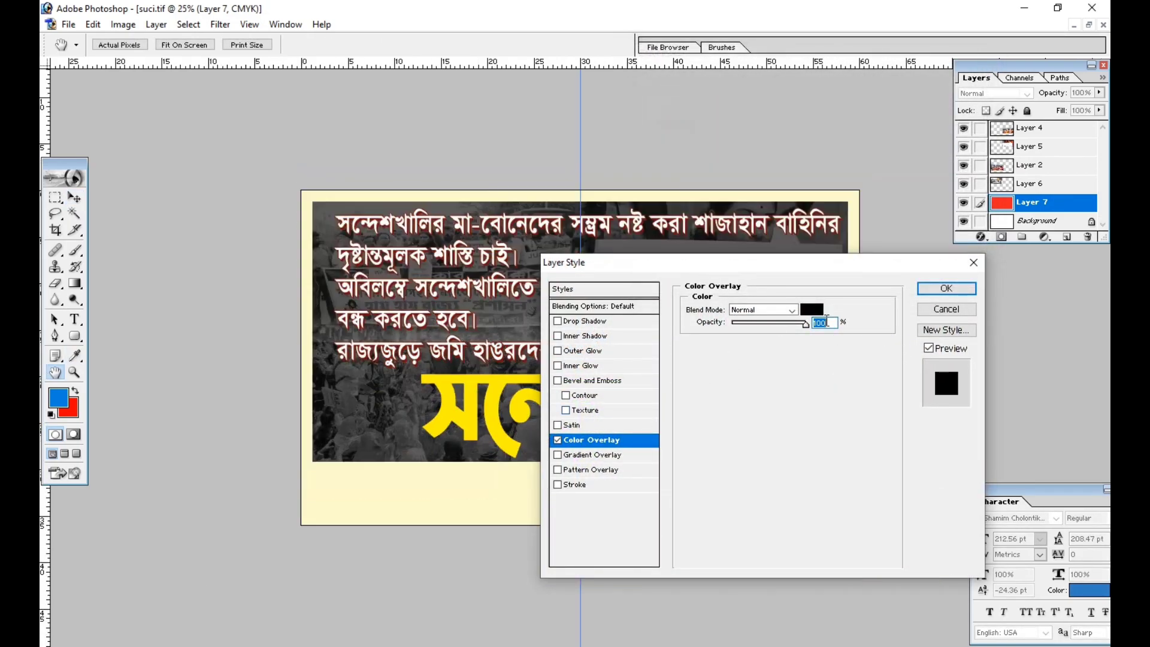
left_click(940, 291)
key("v")
key("ctrl+plus")
key("ctrl+plus")
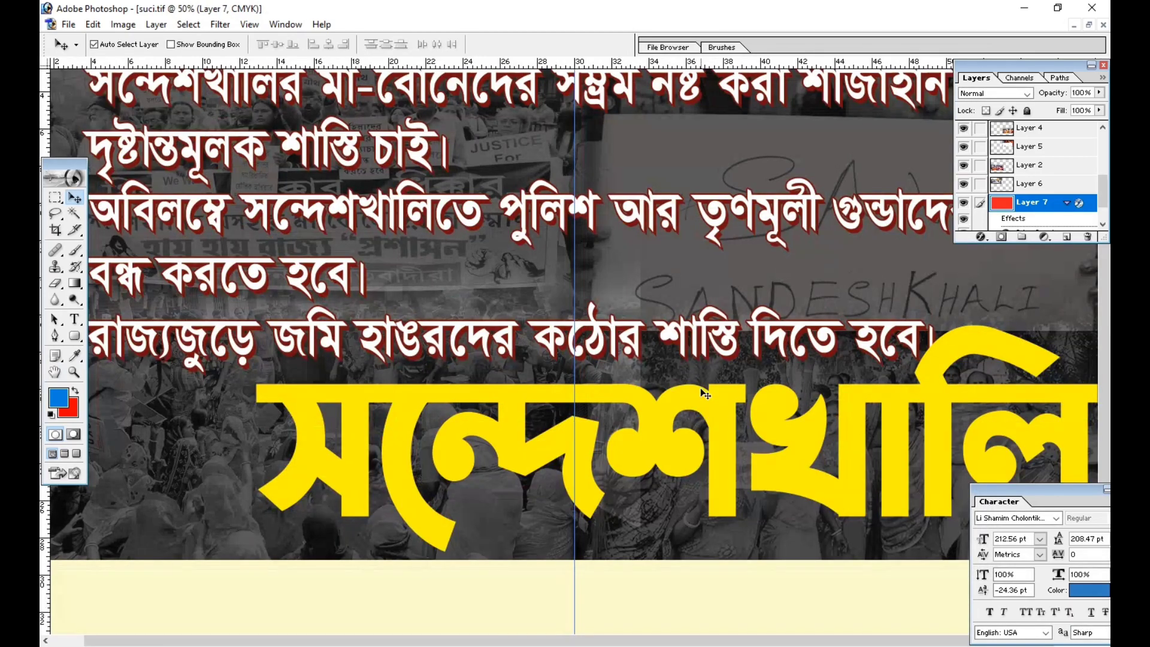
left_click_drag(427, 308, 462, 359)
key("ctrl+minus")
key("ctrl+minus")
key("ctrl+plus")
Step: Compare overlay colours on Layer 7, set its colour overlay to pure red #FF0000 and apply the style
left_click(980, 237)
left_click(1007, 372)
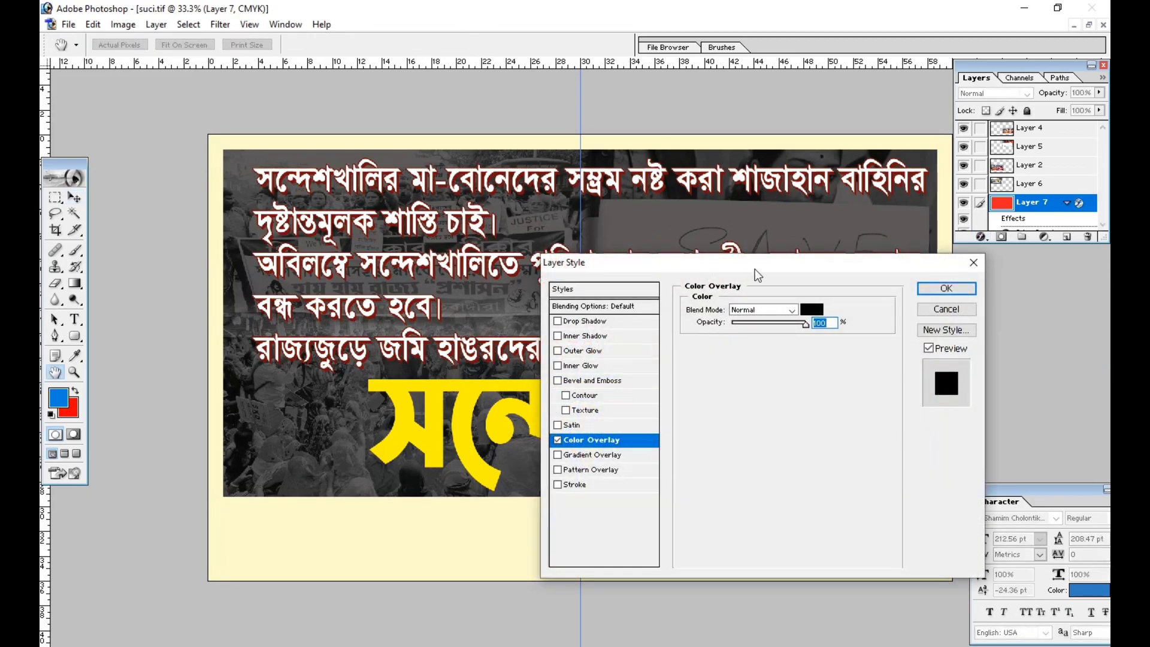
left_click_drag(753, 276, 742, 132)
left_click(802, 167)
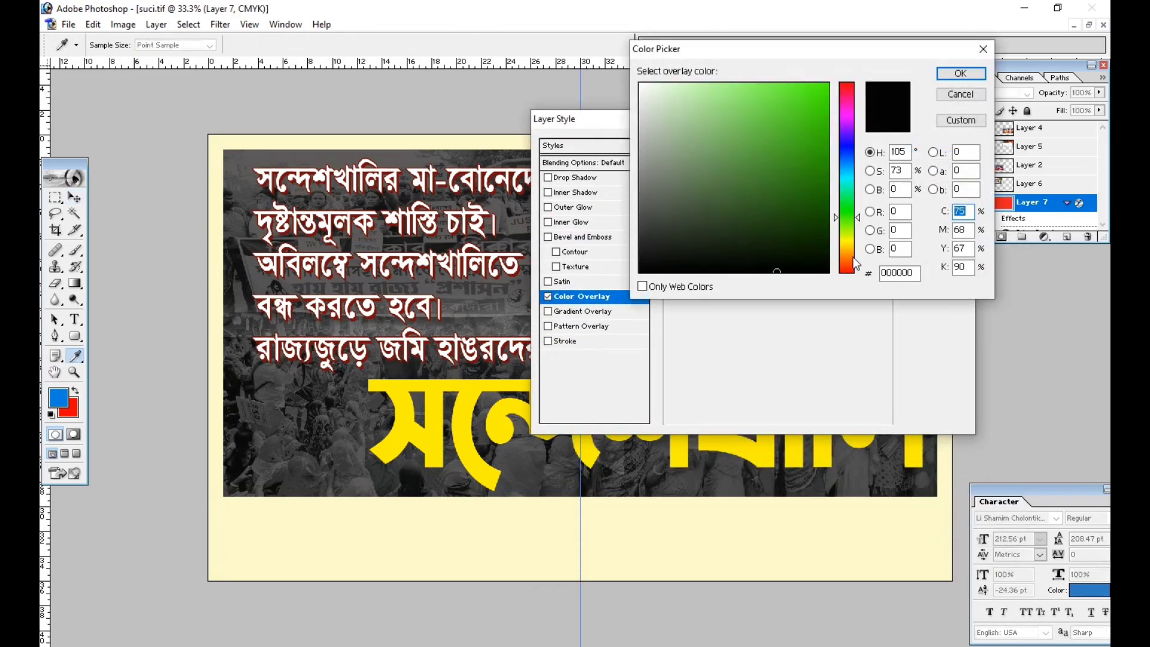
left_click_drag(848, 256, 849, 86)
mouse_move(816, 145)
left_mouse_down()
mouse_move(837, 156)
mouse_move(831, 172)
left_mouse_up()
left_click_drag(850, 93, 852, 50)
left_click_drag(811, 98, 845, 59)
mouse_move(794, 170)
left_mouse_down()
mouse_move(818, 191)
mouse_move(835, 168)
mouse_move(856, 98)
mouse_move(812, 102)
mouse_move(847, 57)
left_mouse_up()
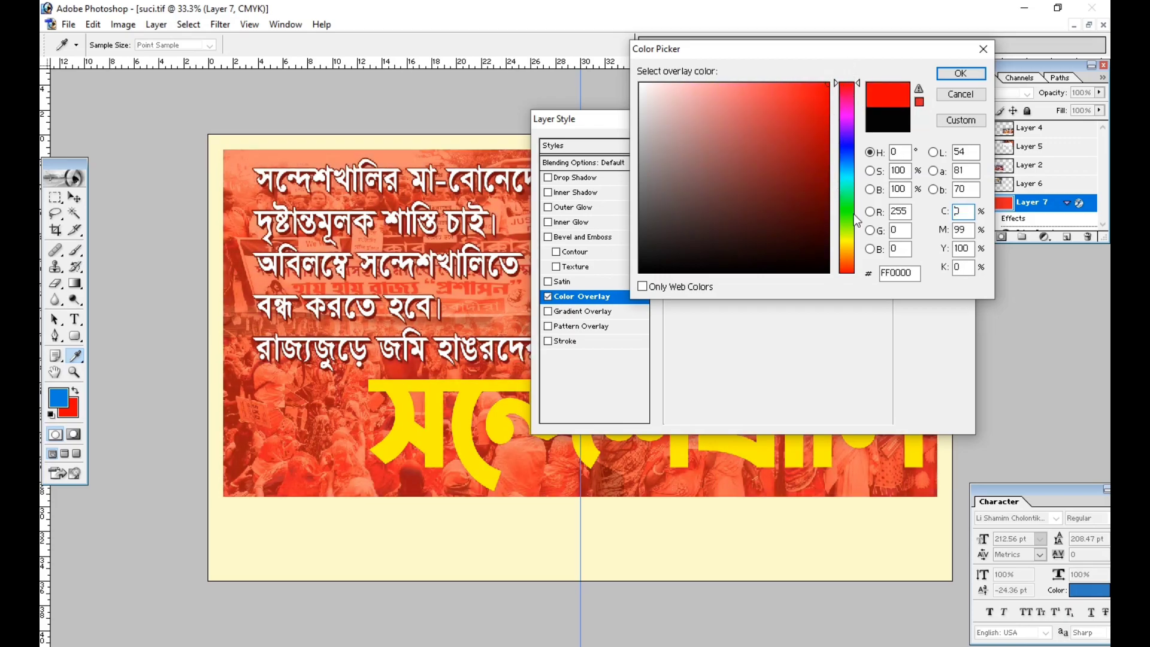
left_click_drag(823, 266, 843, 285)
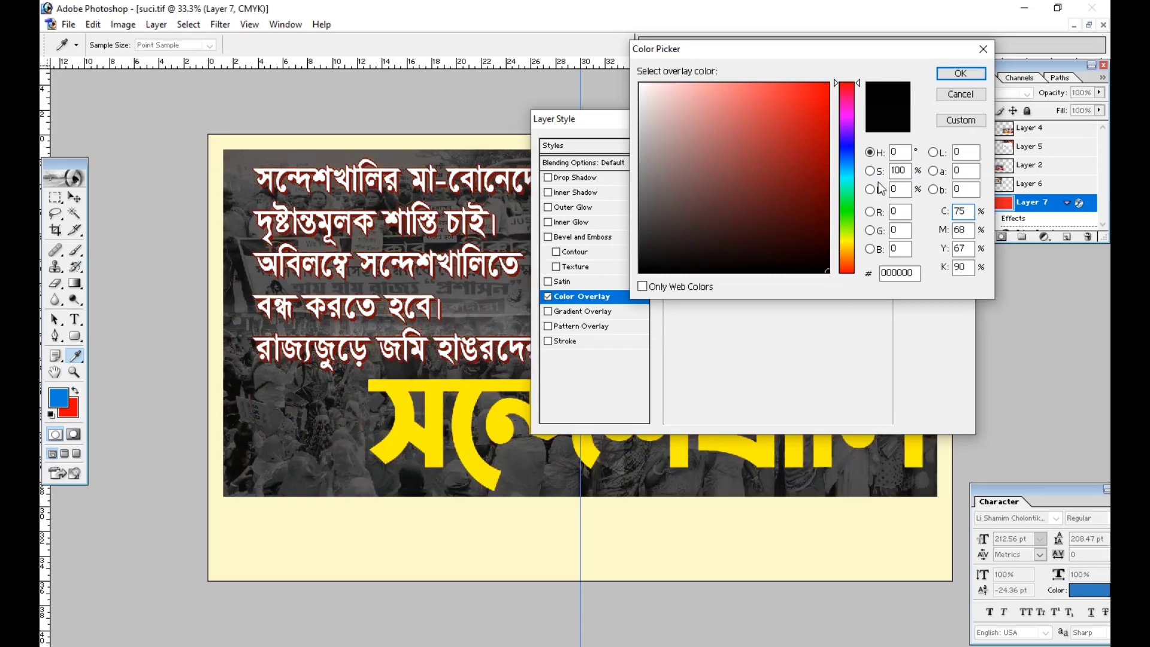
left_click_drag(807, 98, 864, 54)
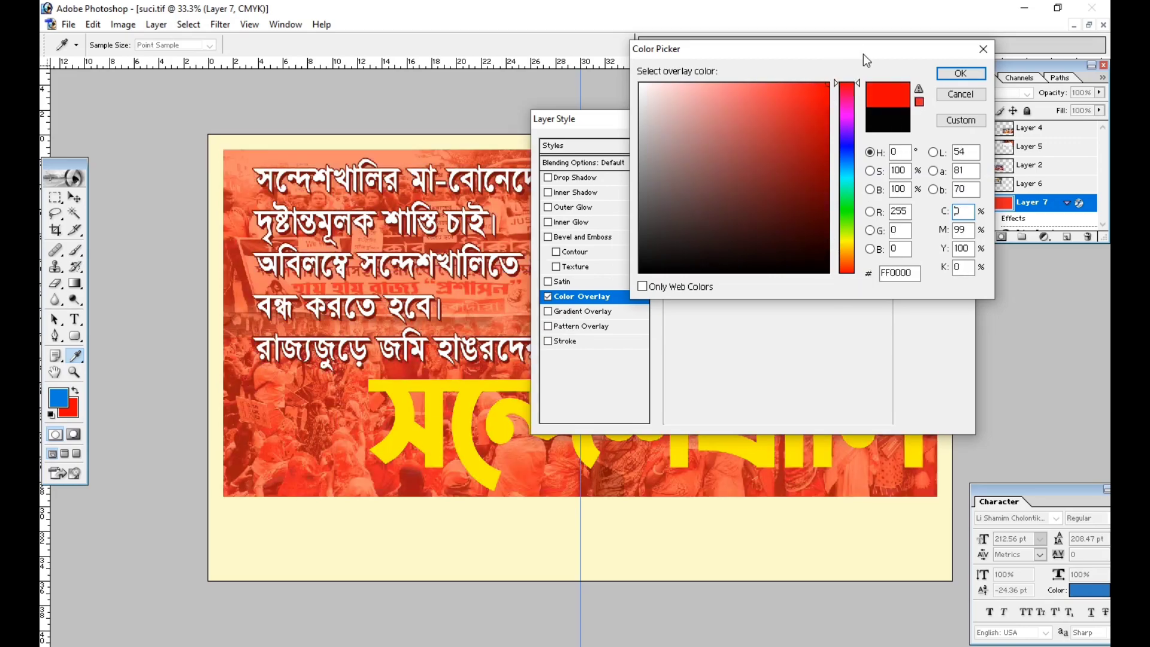
key("Return")
key("Return")
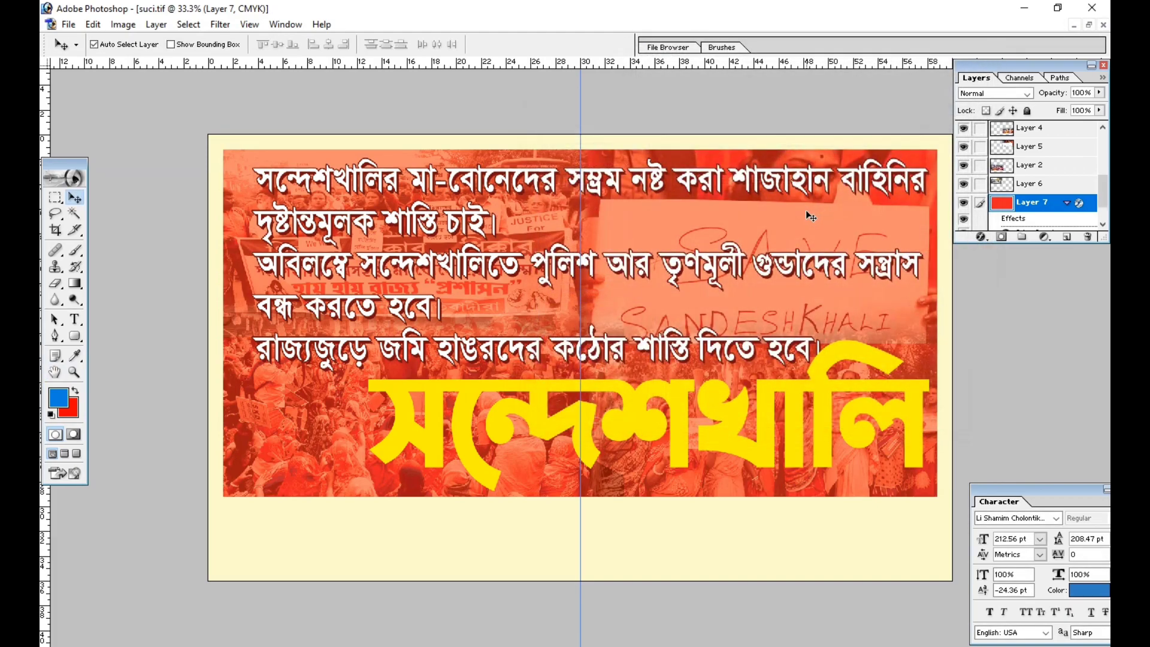
Step: Add a Bevel and Emboss effect to the yellow সন্দেশখালি text with an orange #FF7E00 shadow colour
key("ctrl+plus")
left_click(678, 442)
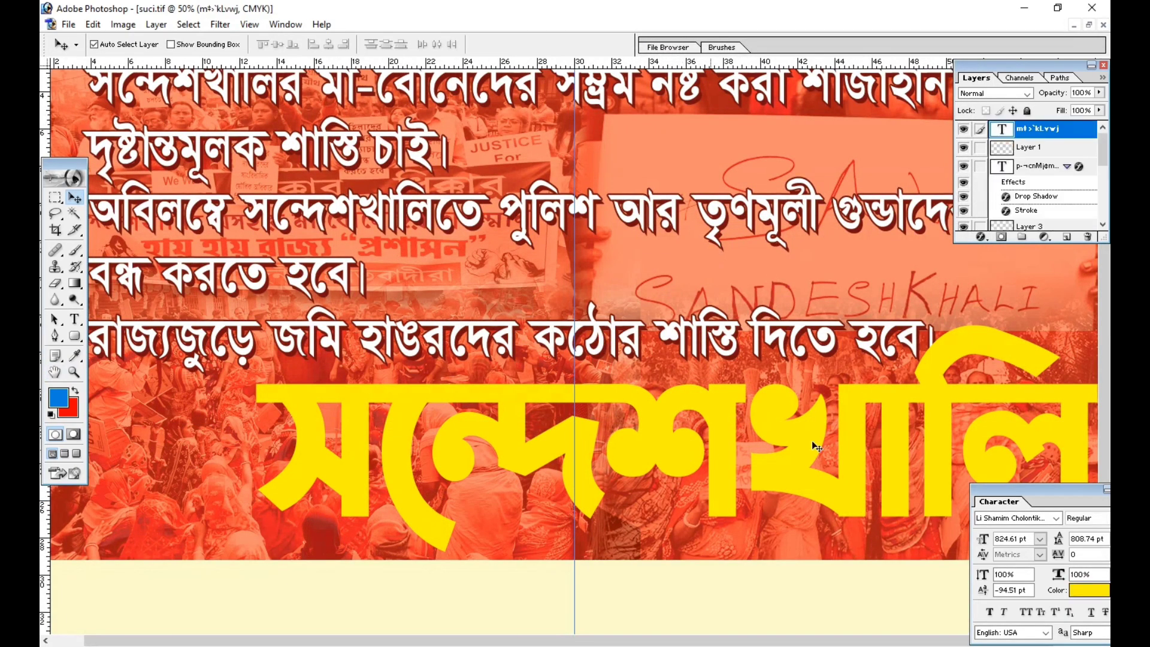
left_click(980, 236)
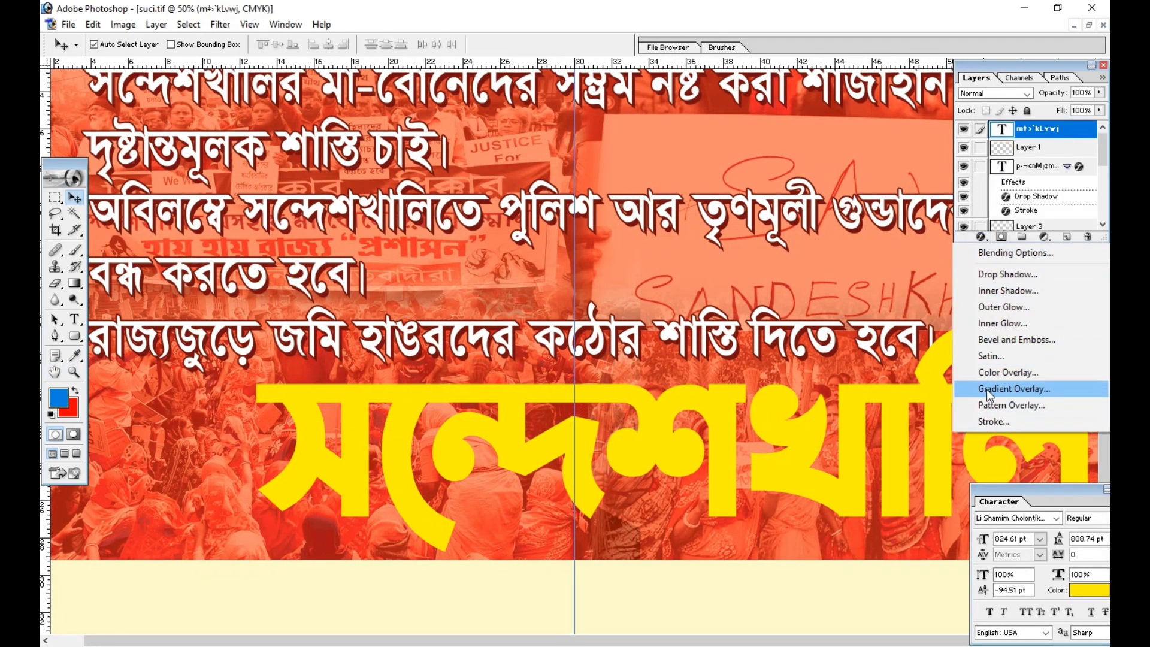
left_click(1000, 340)
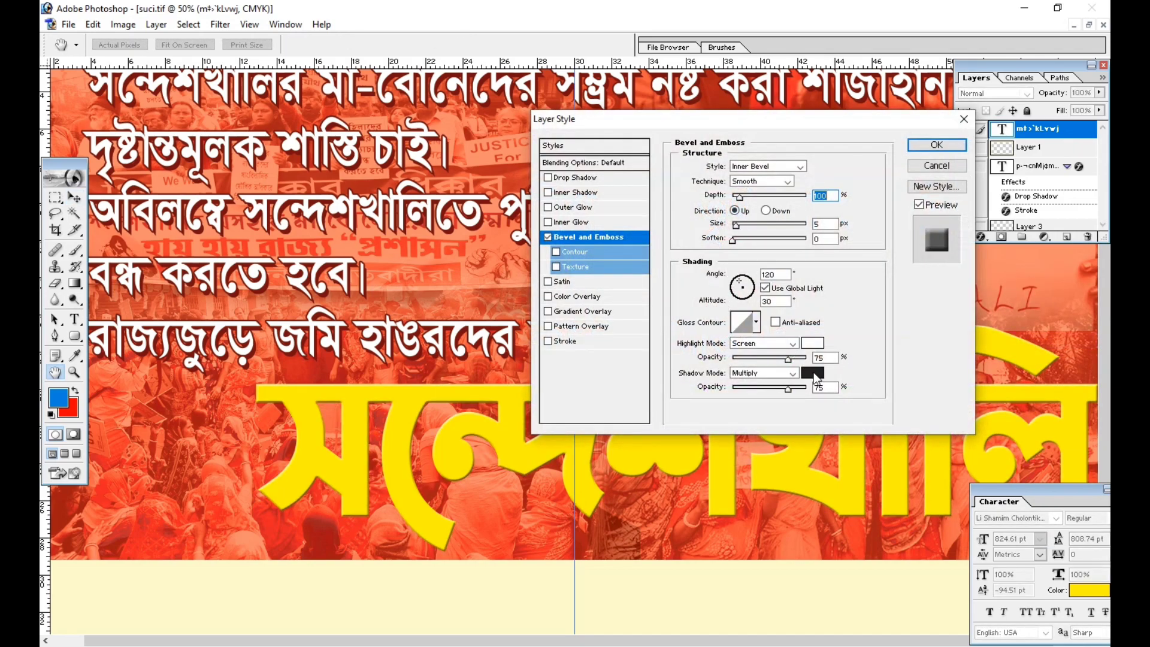
left_click(813, 372)
left_click(844, 258)
left_click_drag(824, 89, 913, 7)
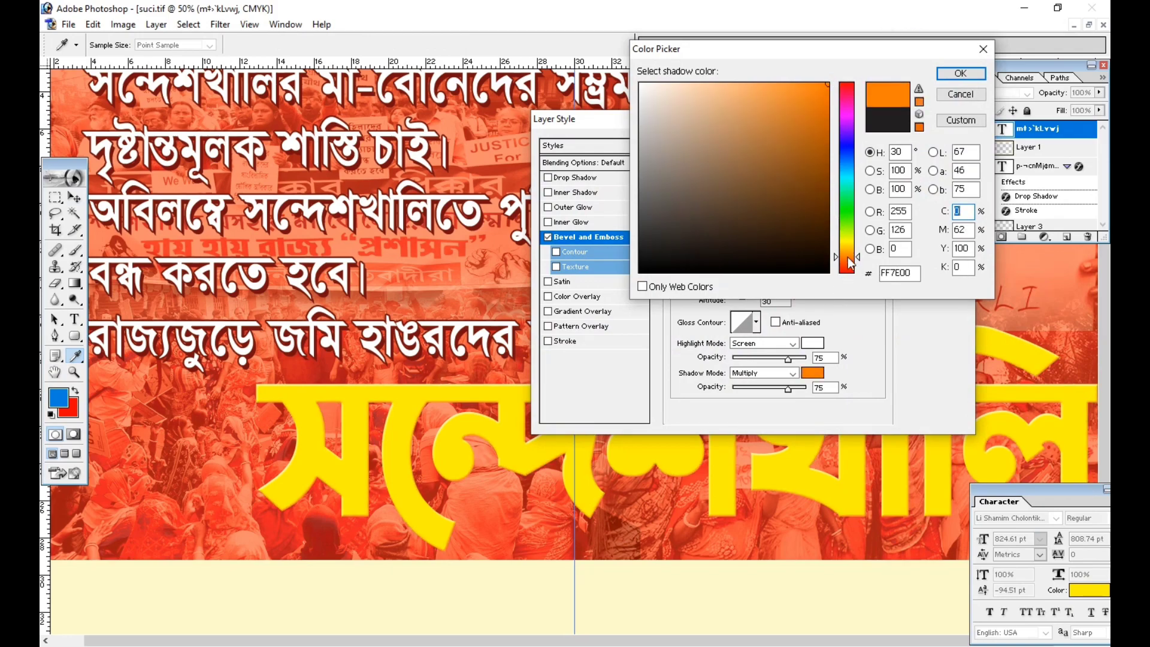
key("Return")
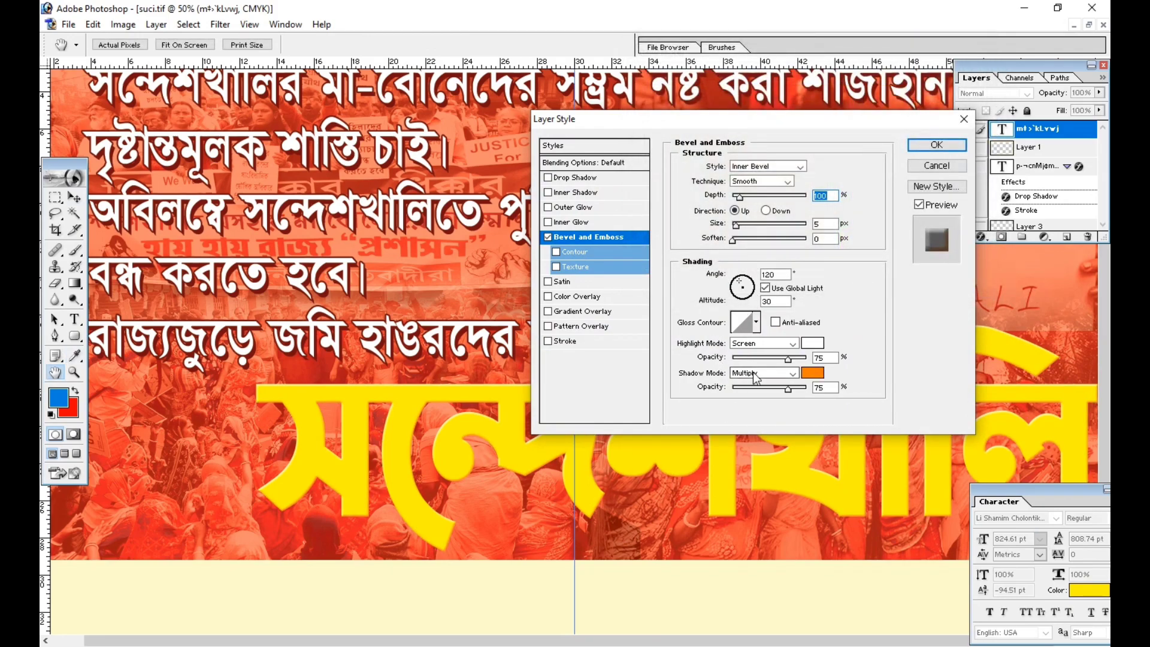
Step: Set the bevel's highlight mode to Normal, both opacities to 100% and soften to 4 px, and increase its size slightly
left_click(768, 346)
left_click(758, 355)
left_click_drag(787, 358, 822, 389)
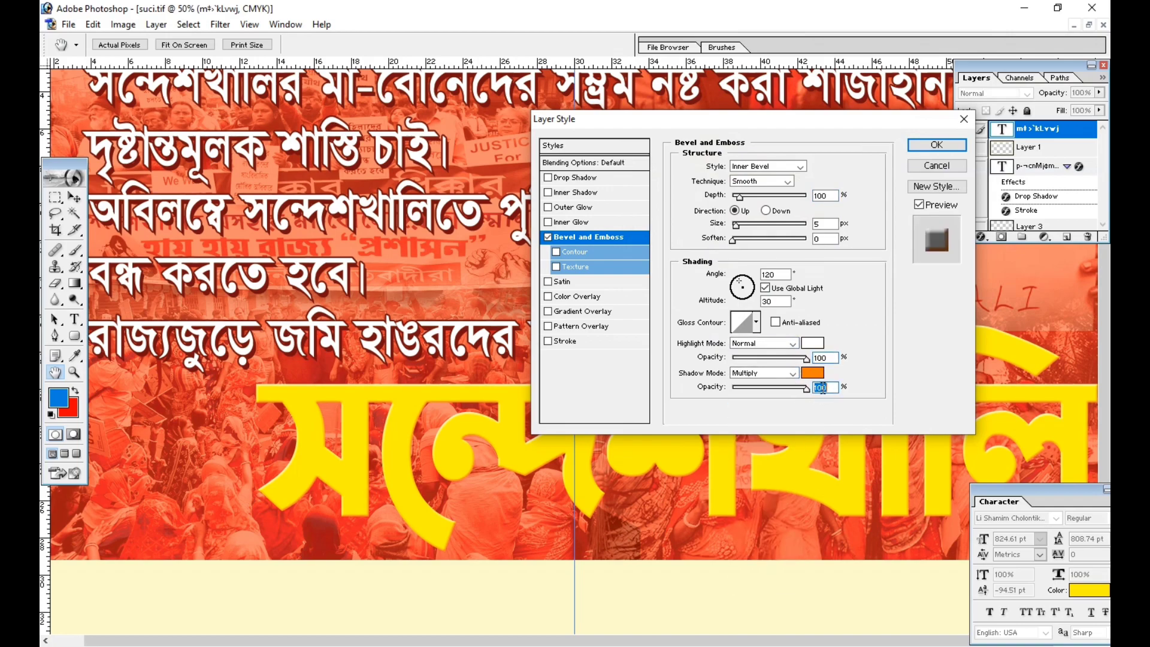
left_click_drag(739, 228, 734, 227)
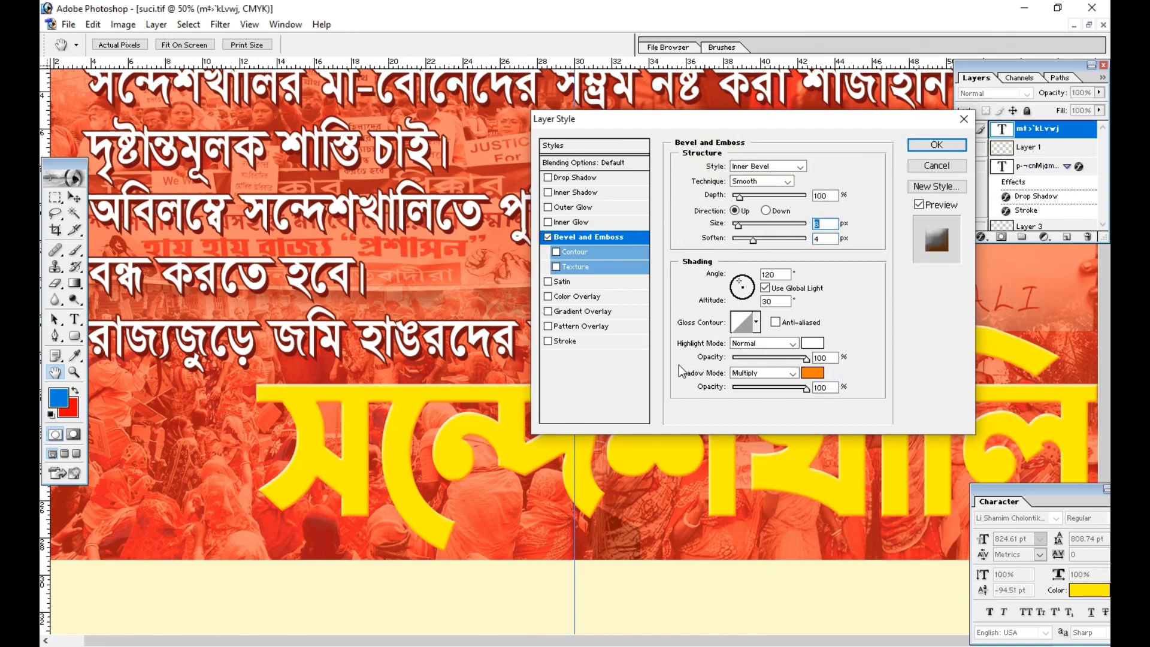
Step: Add a dark blue #17007B outside stroke to the yellow সন্দেশখালি title, increase its size slightly and apply the style
left_click(565, 342)
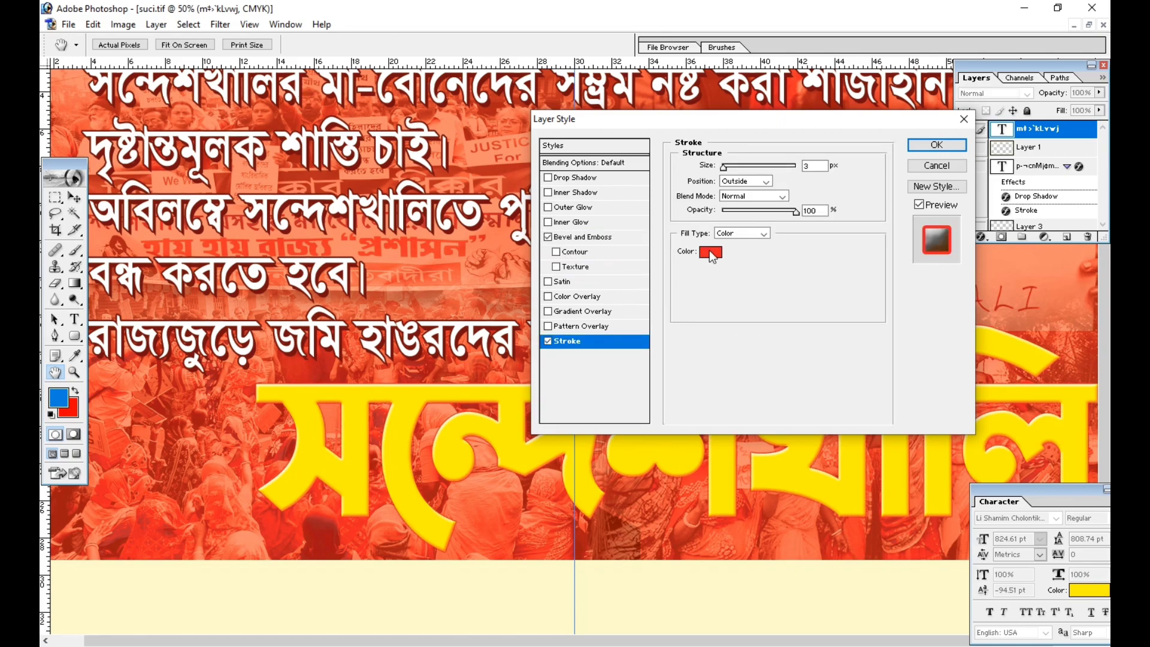
left_click(710, 252)
left_click(841, 141)
left_click_drag(778, 180, 857, 180)
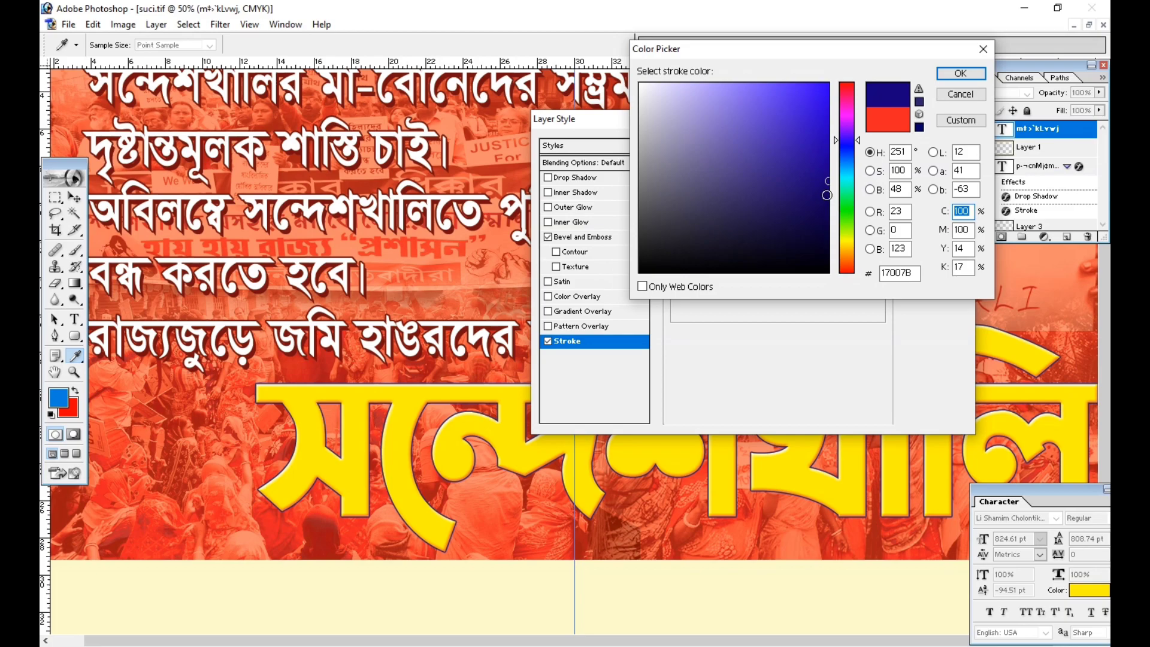
key("Return")
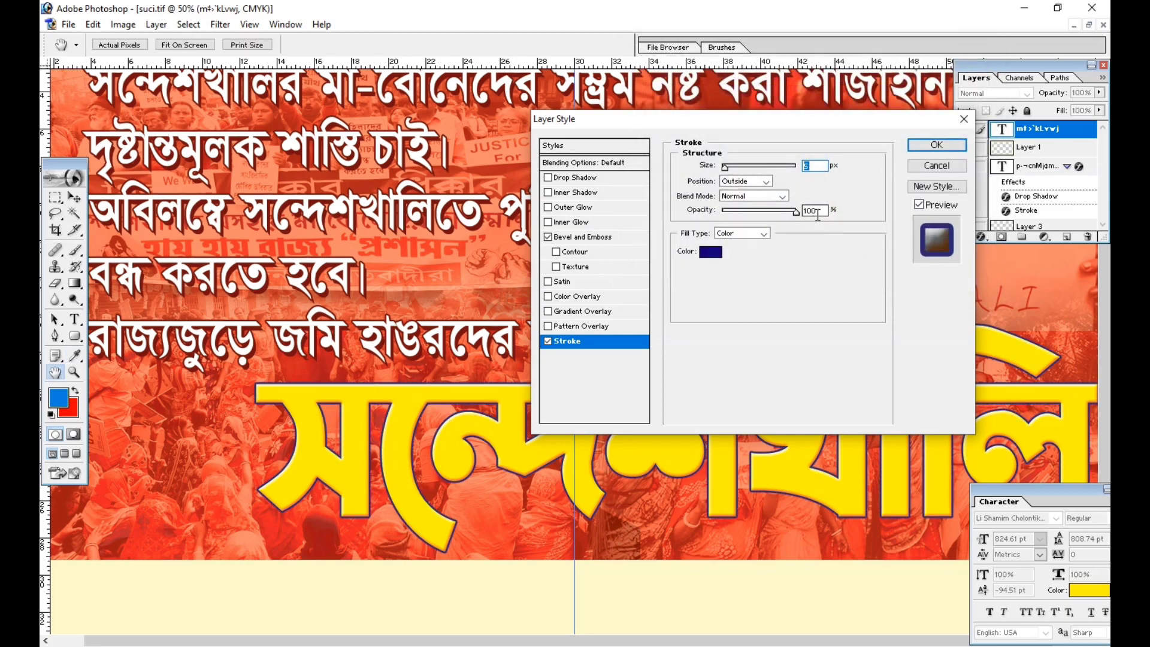
key("Return")
Step: Duplicate the সন্দেশখালি title layer and give the copy a linear blue-yellow-blue gradient overlay
key("ctrl+j")
left_click(980, 237)
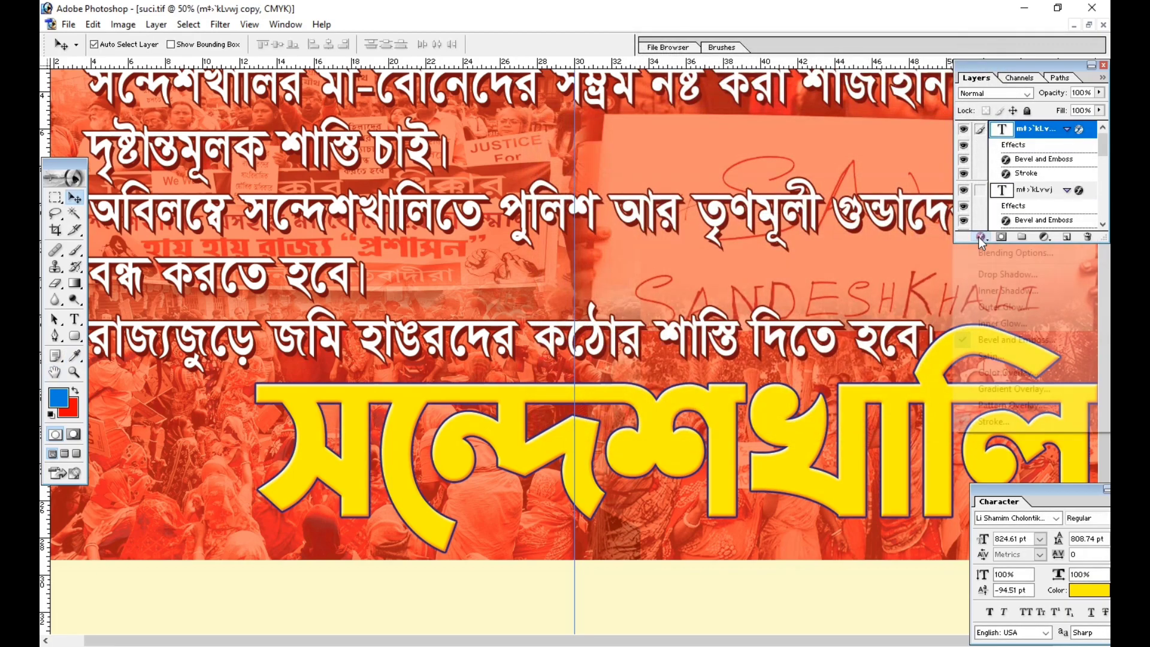
left_click(990, 389)
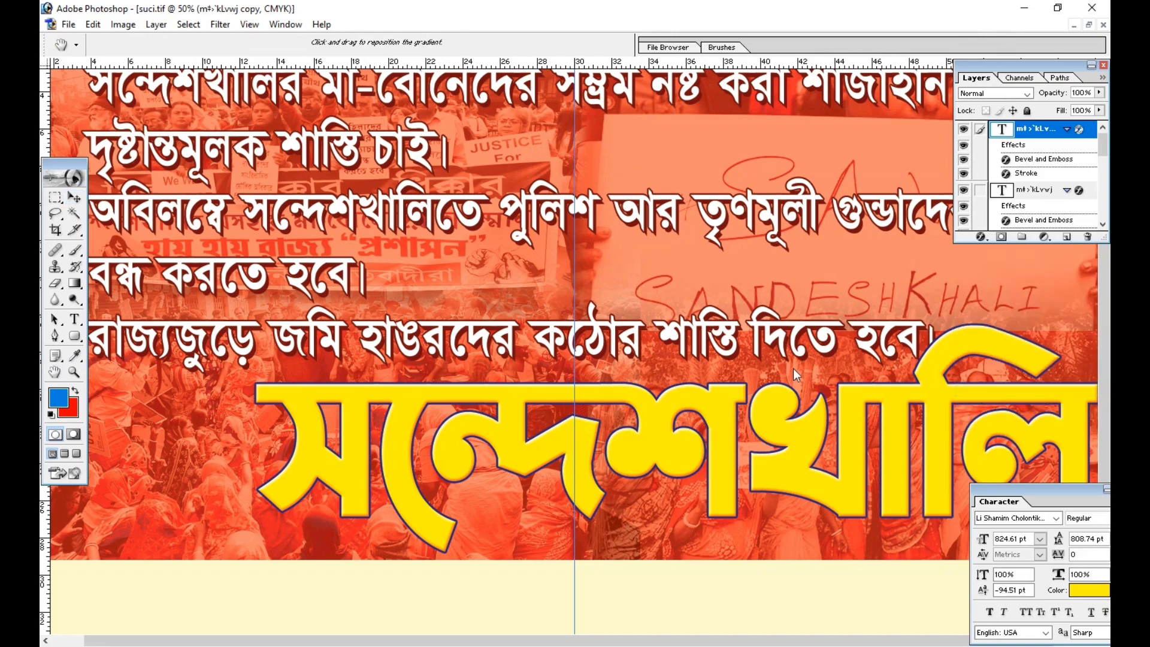
left_click(806, 197)
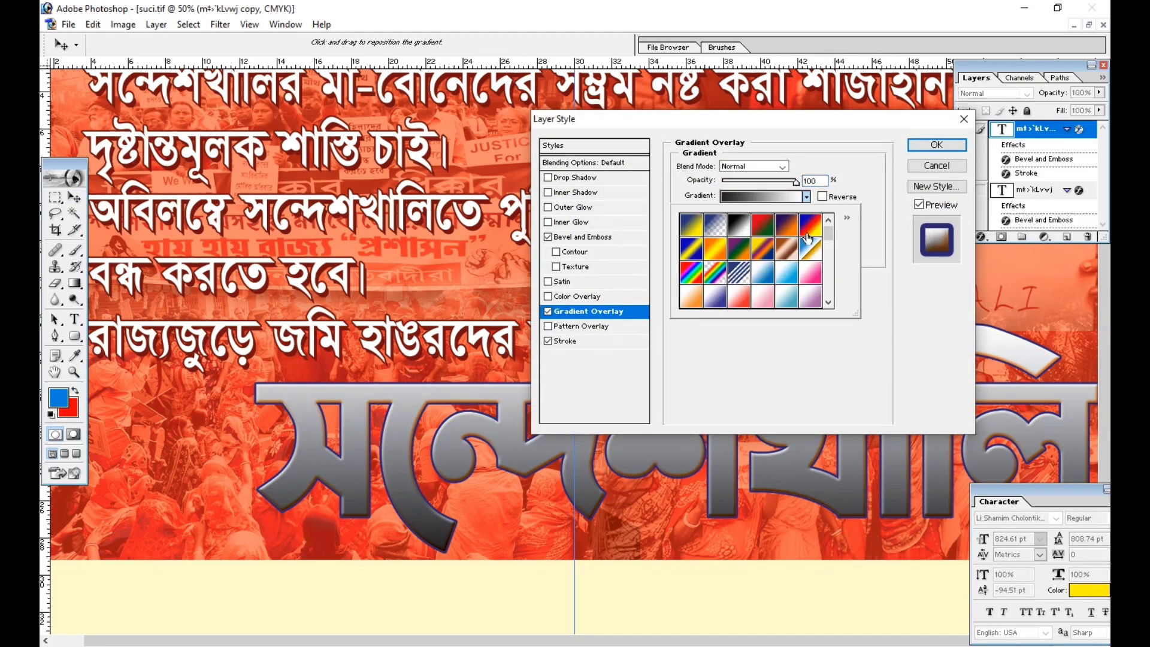
left_click(691, 248)
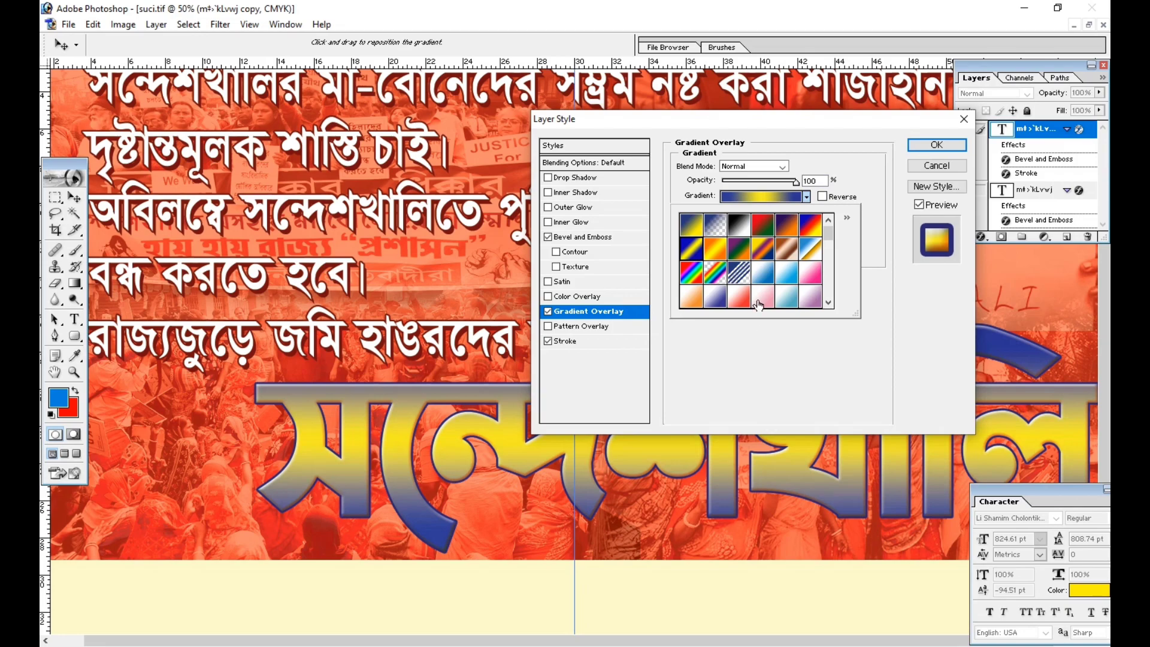
left_click(691, 250)
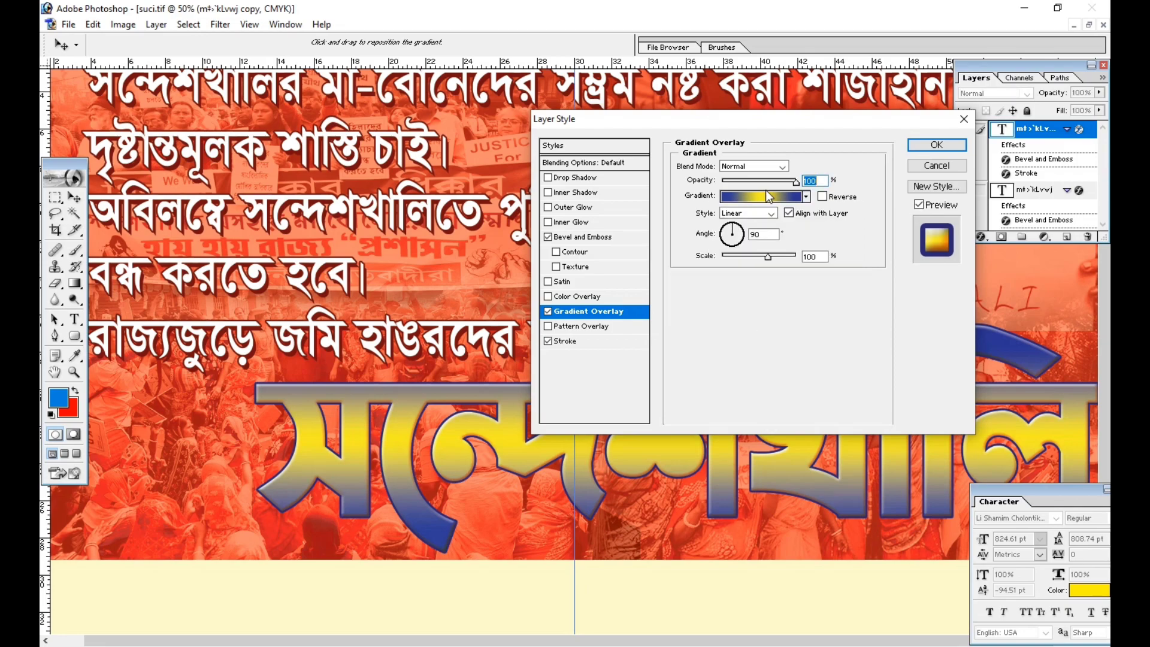
Step: Recolour the gradient's middle stop to cyan with C 100, M 0, Y 0, K 0
left_click(769, 197)
left_click(777, 312)
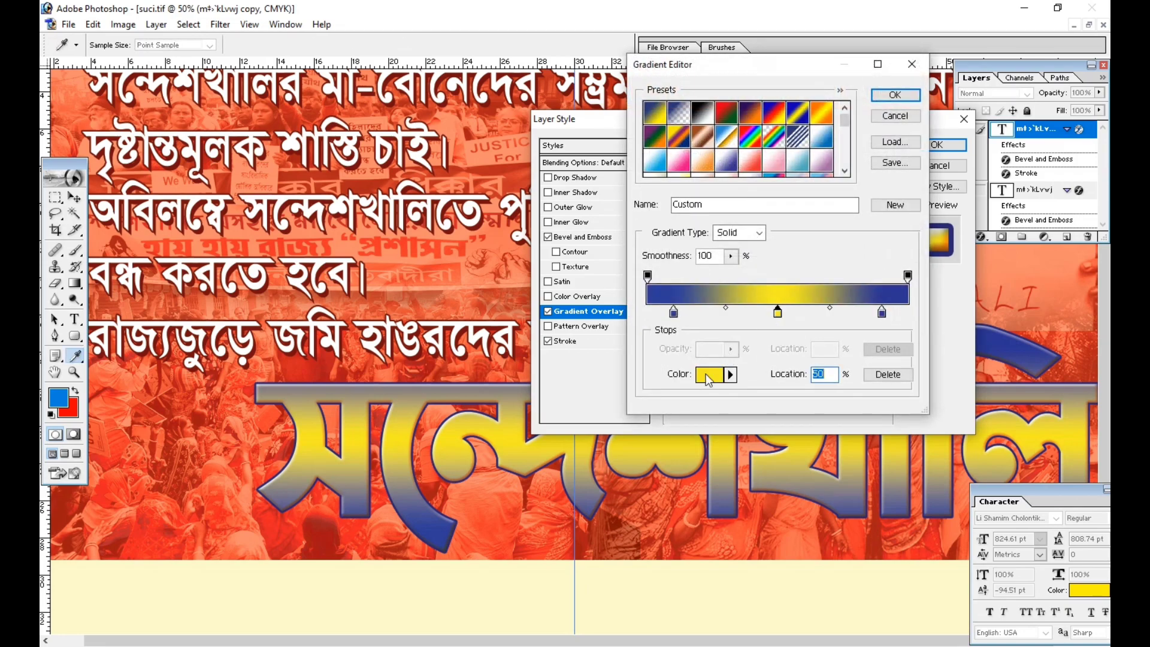
left_click(710, 374)
left_click(640, 85)
type("100")
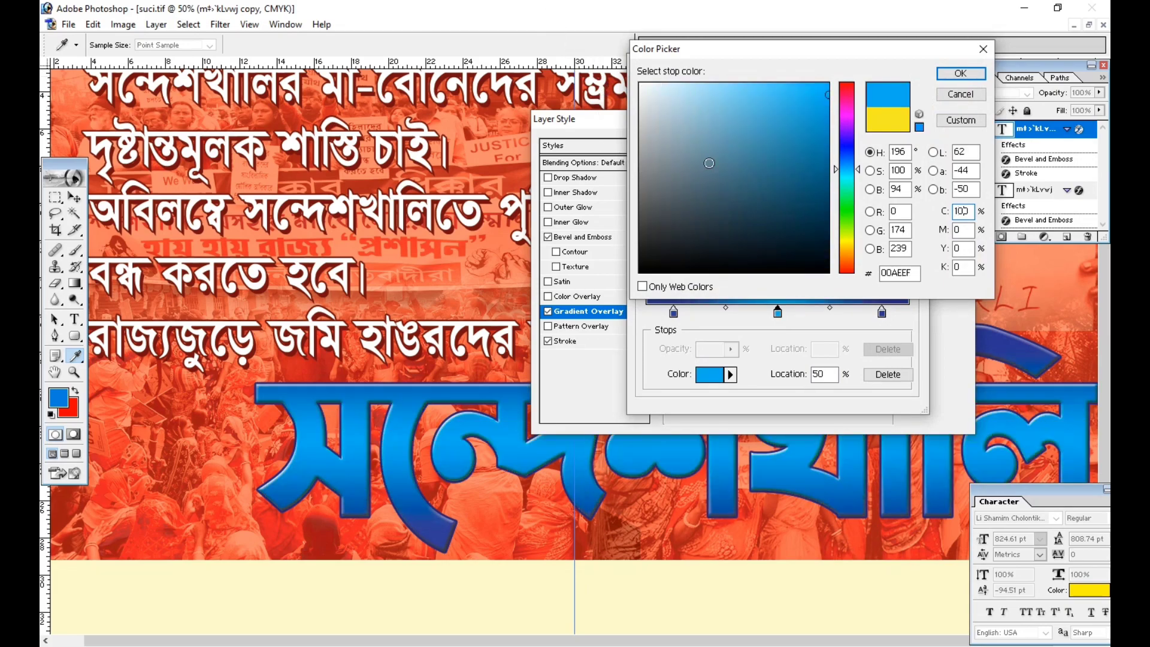
key("Return")
key("Return")
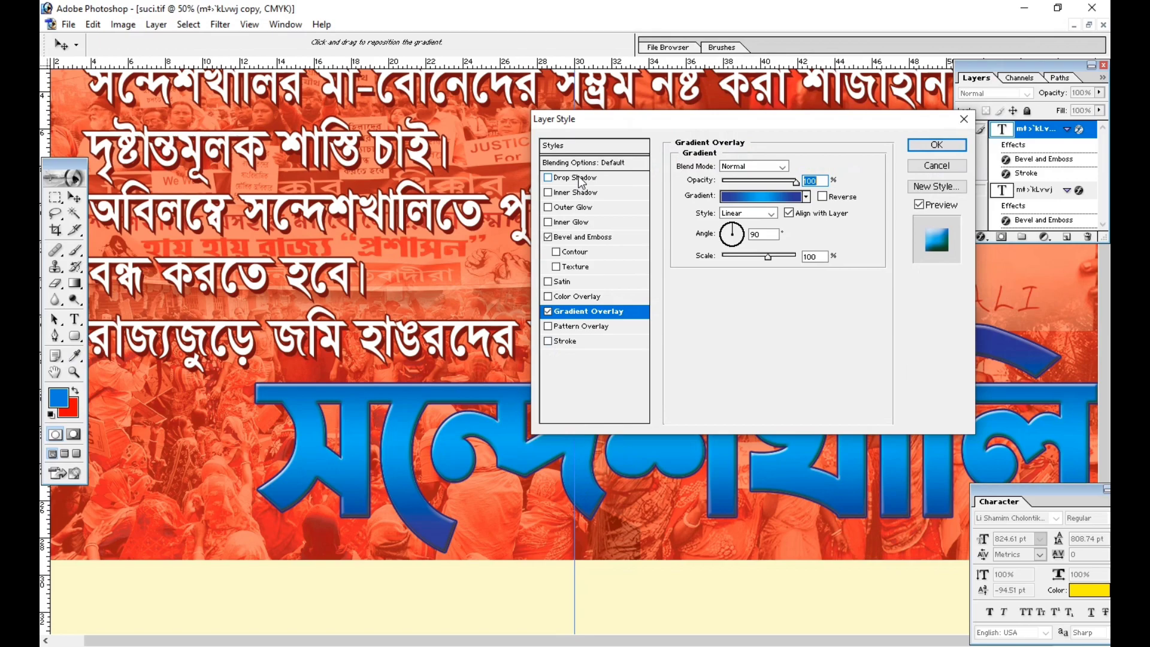
Step: Turn off the copy's bevel and stroke, add a Drop Shadow at 100% opacity with adjusted distance and size, and apply the style
left_click(548, 236)
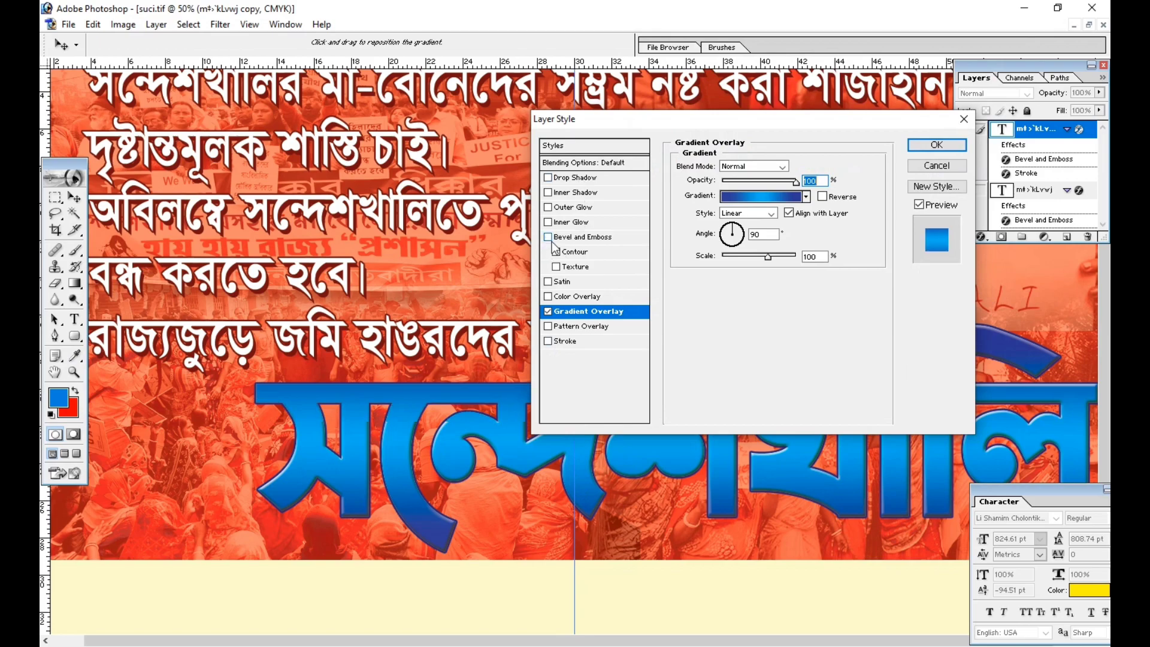
left_click(571, 178)
left_click_drag(725, 256, 733, 227)
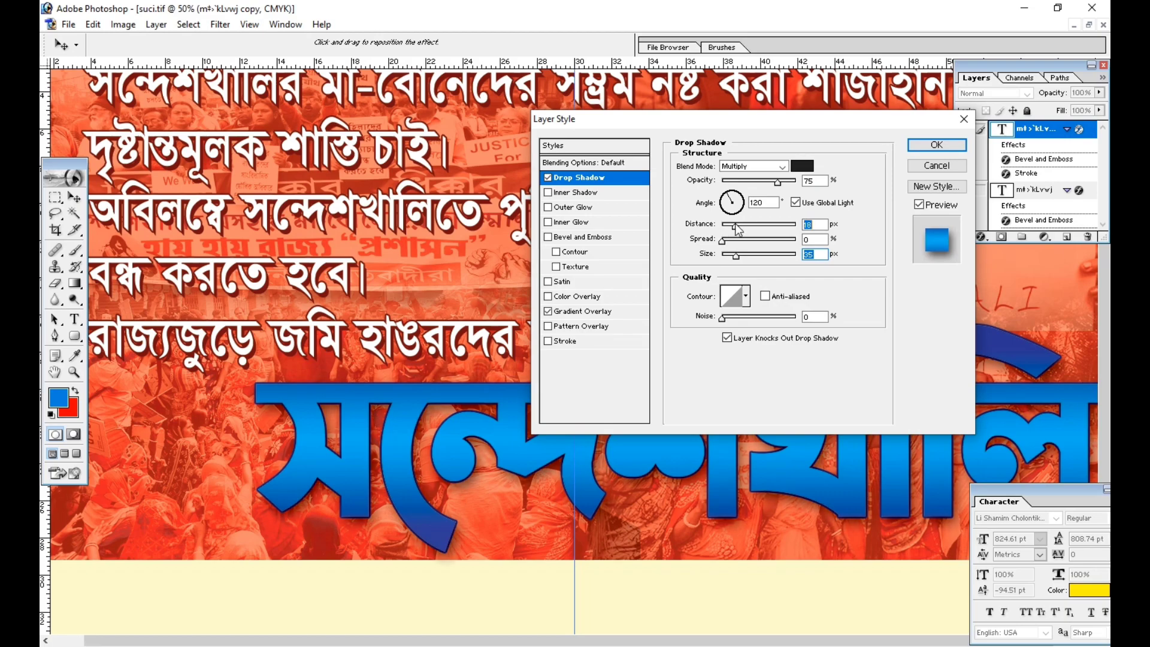
left_click_drag(777, 181, 802, 181)
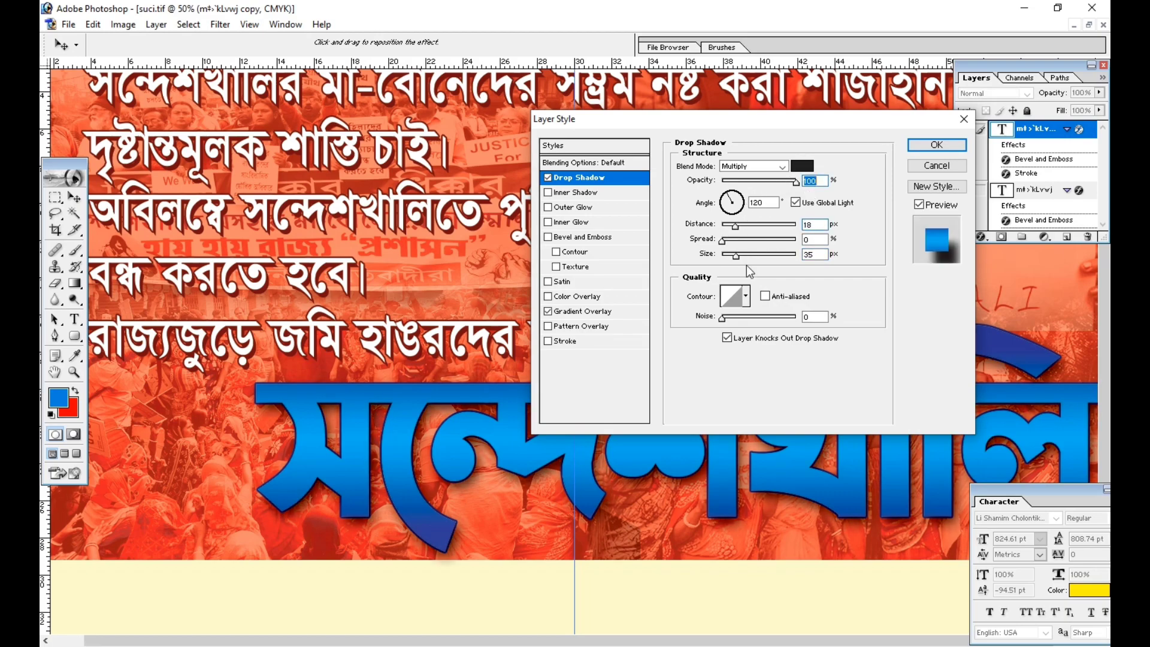
left_click_drag(735, 254, 732, 225)
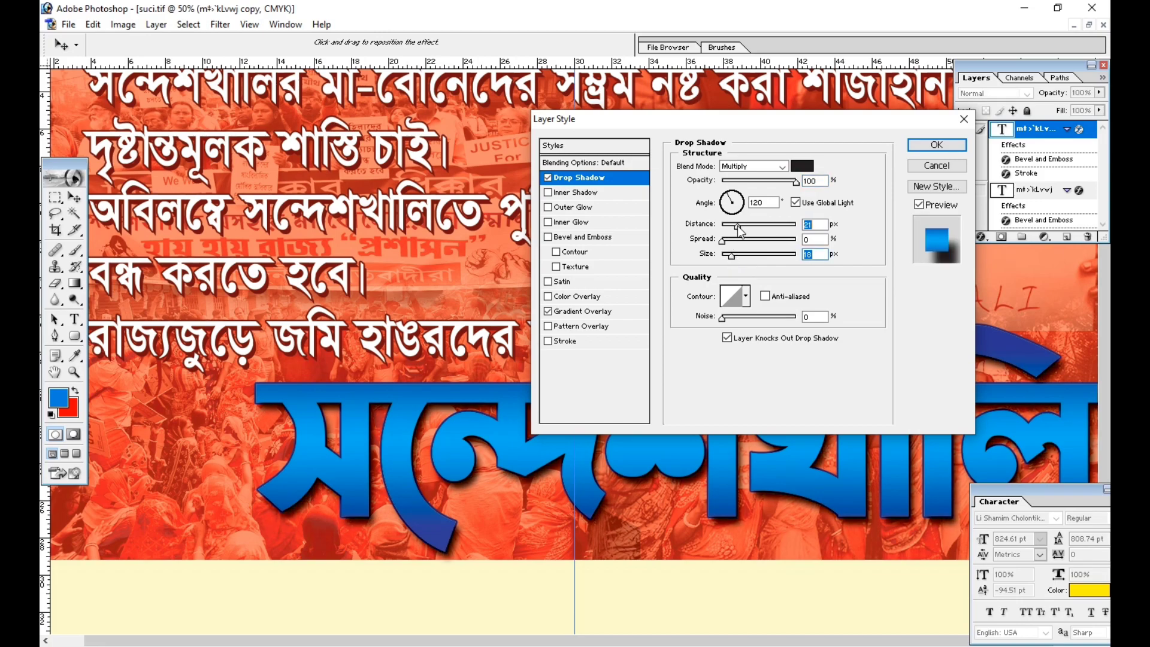
key("Return")
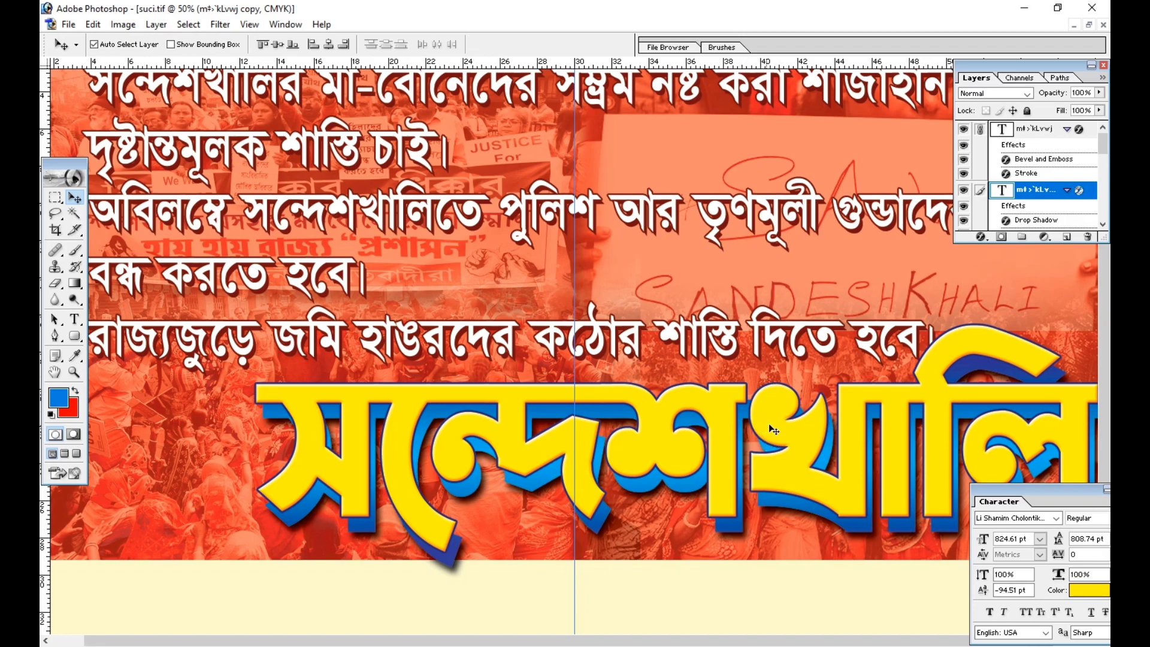
Step: Scale the linked yellow and blue title layers to 93.5% height and reposition them within the photo area
key("ctrl+minus")
key("ctrl+t")
left_click_drag(673, 478, 693, 468)
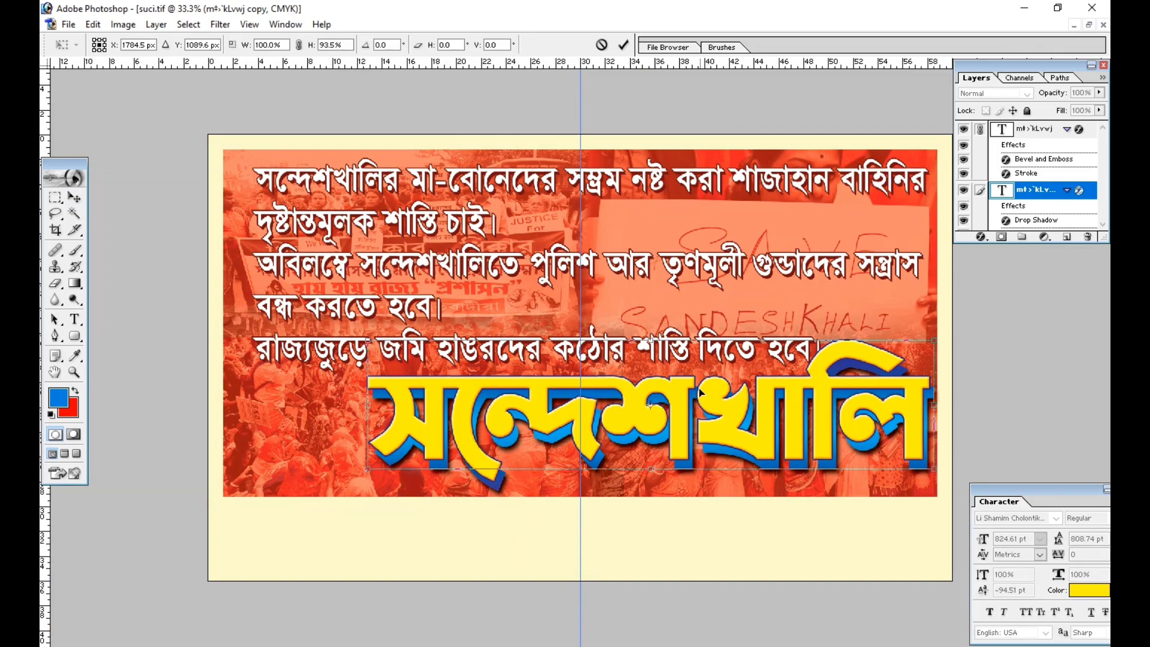
left_click_drag(689, 341, 723, 381)
key("Return")
key("ctrl+plus")
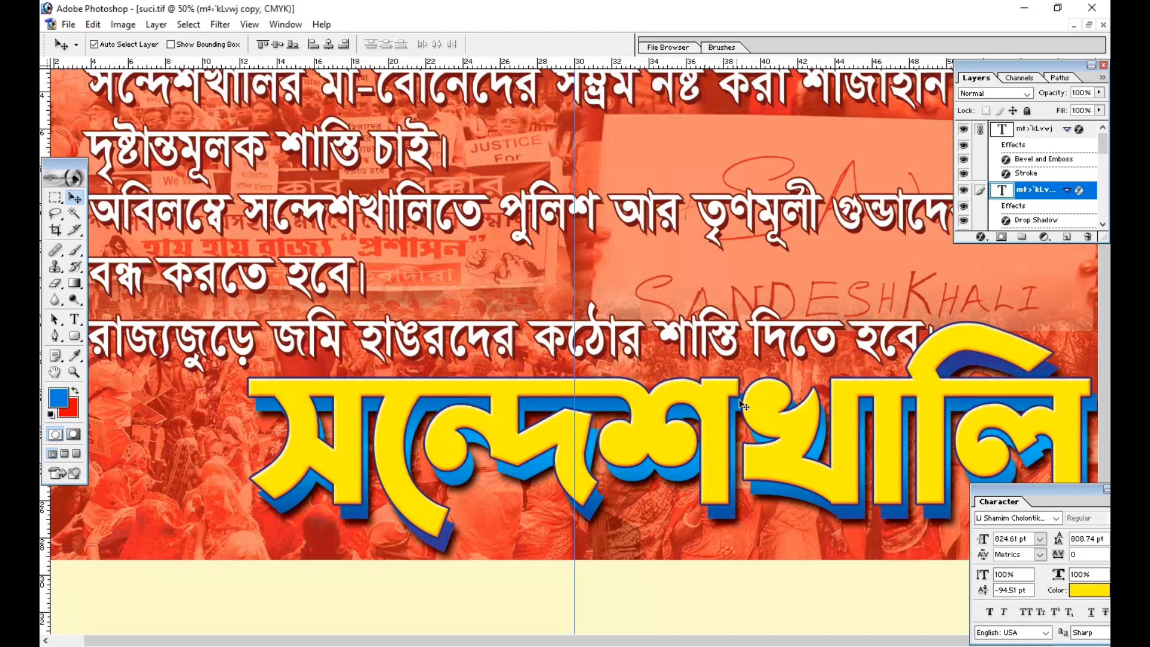
Step: Narrow the last white slogan line to 96% horizontal scale so it clears the title
left_click(726, 340)
key("ctrl+minus")
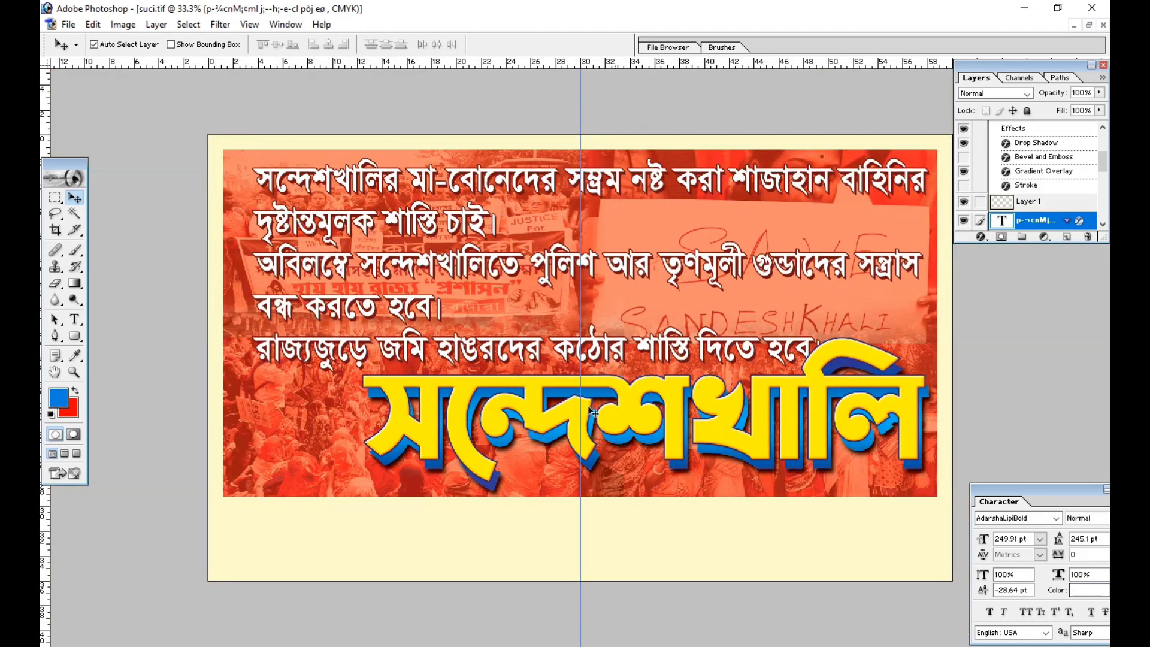
key("t")
left_click_drag(256, 350, 822, 359)
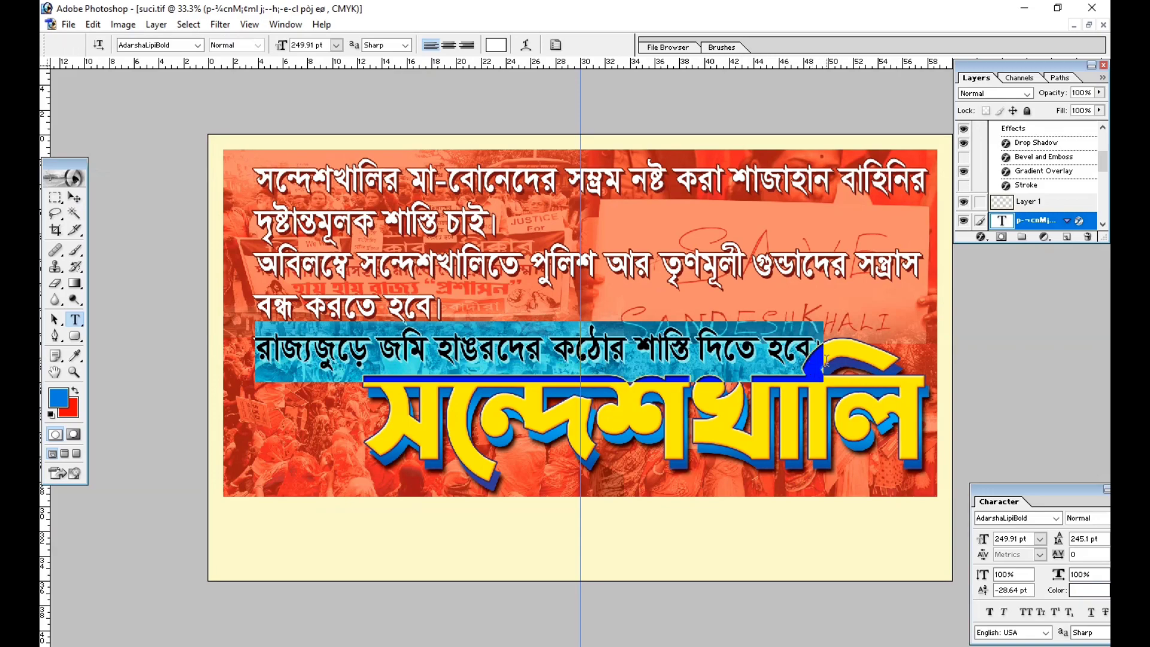
key("Down")
key("Down")
key("Down")
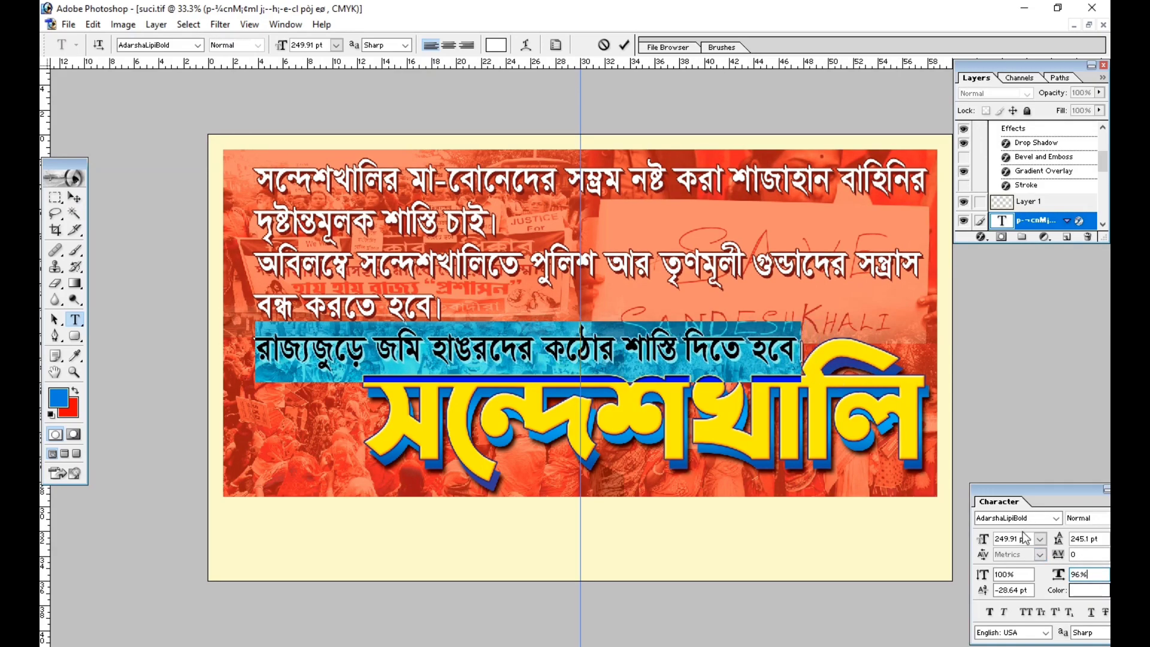
left_click(75, 200)
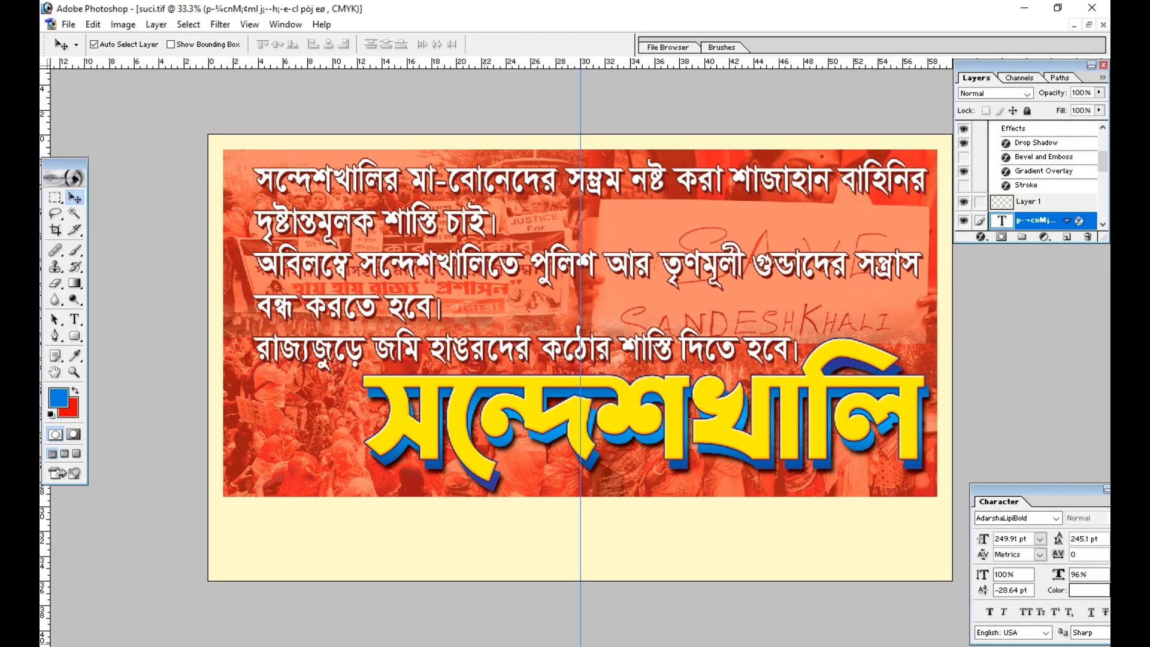
Step: Switch to Chrome and search Google Images for "shape png"
key("ctrl+plus")
key("alt+Tab")
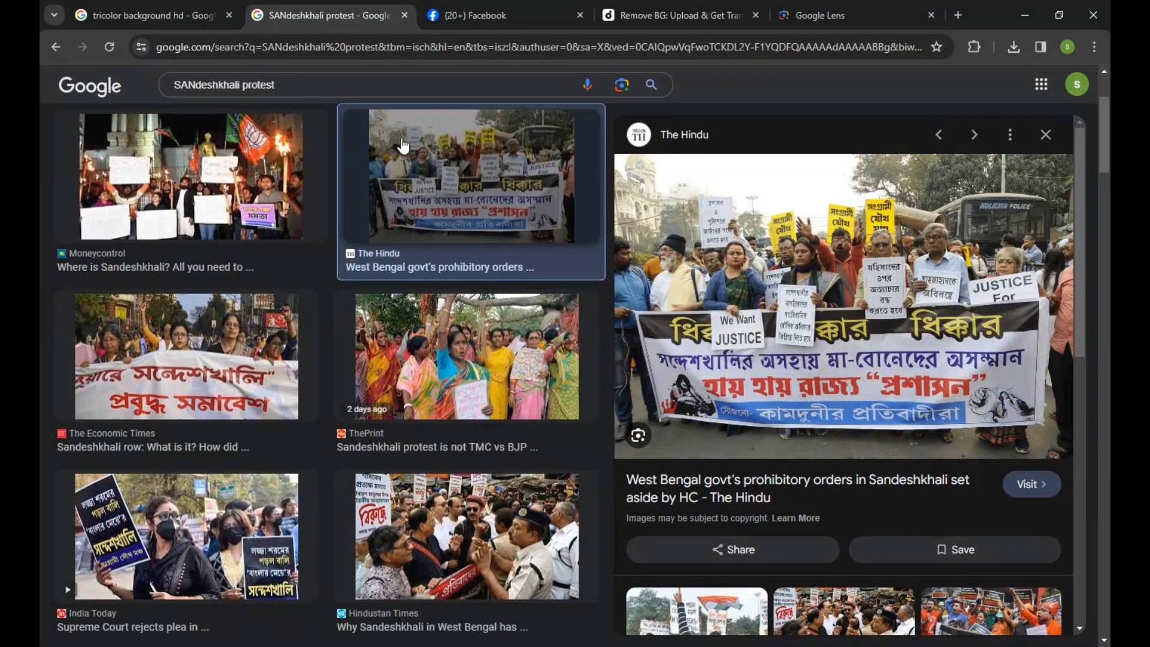
triple_click(164, 85)
type("sha")
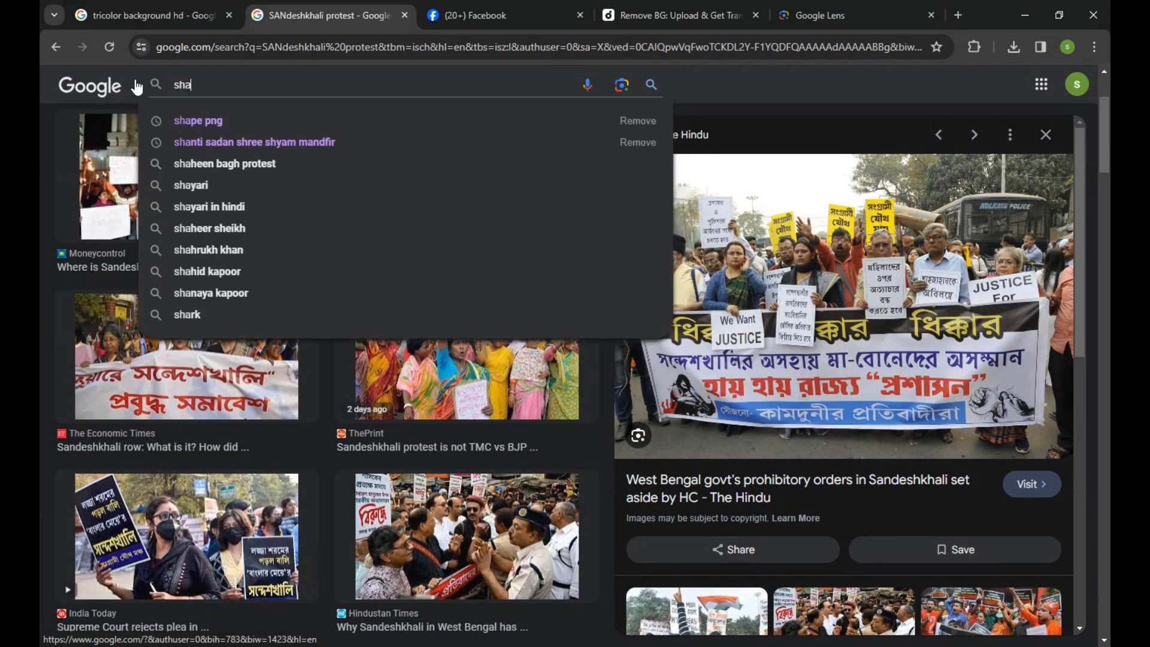
type("pe png")
key("Return")
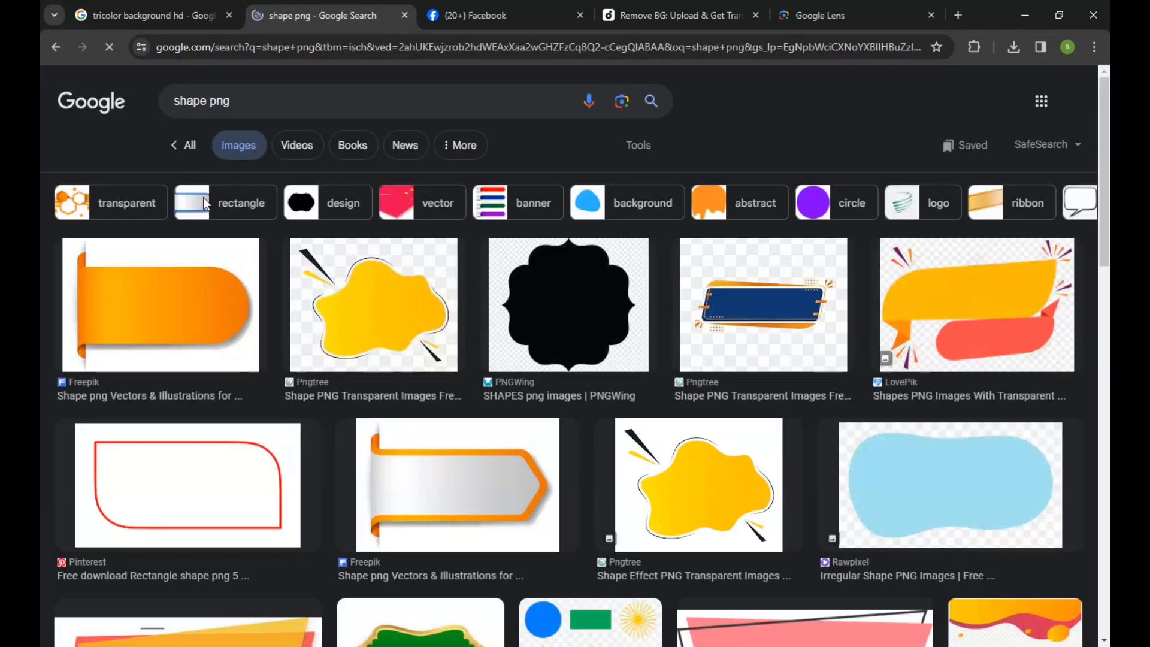
Step: Look through the shape image results and limit them to large images
scroll(623, 290, "down", 8)
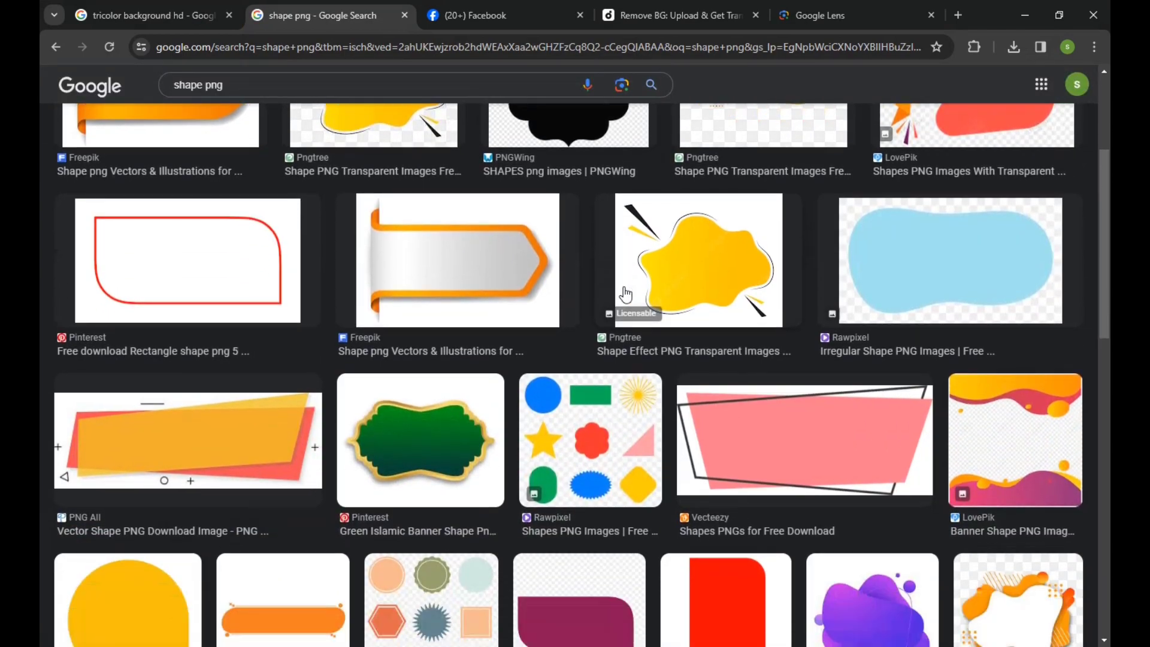
scroll(623, 286, "down", 8)
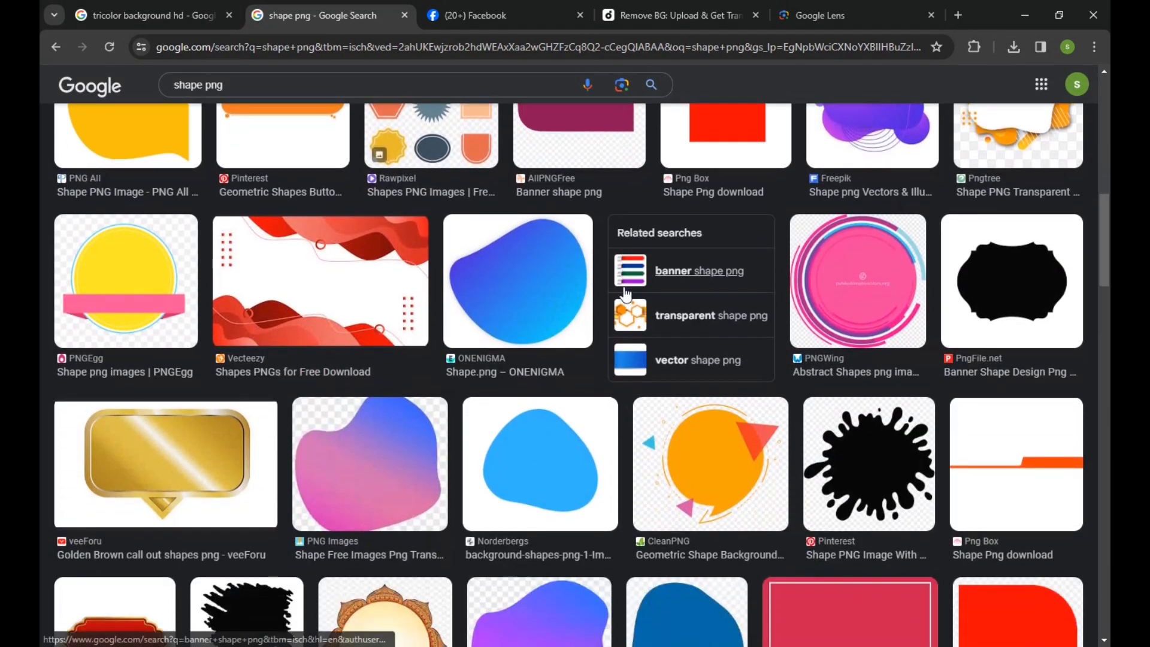
scroll(623, 286, "down", 6)
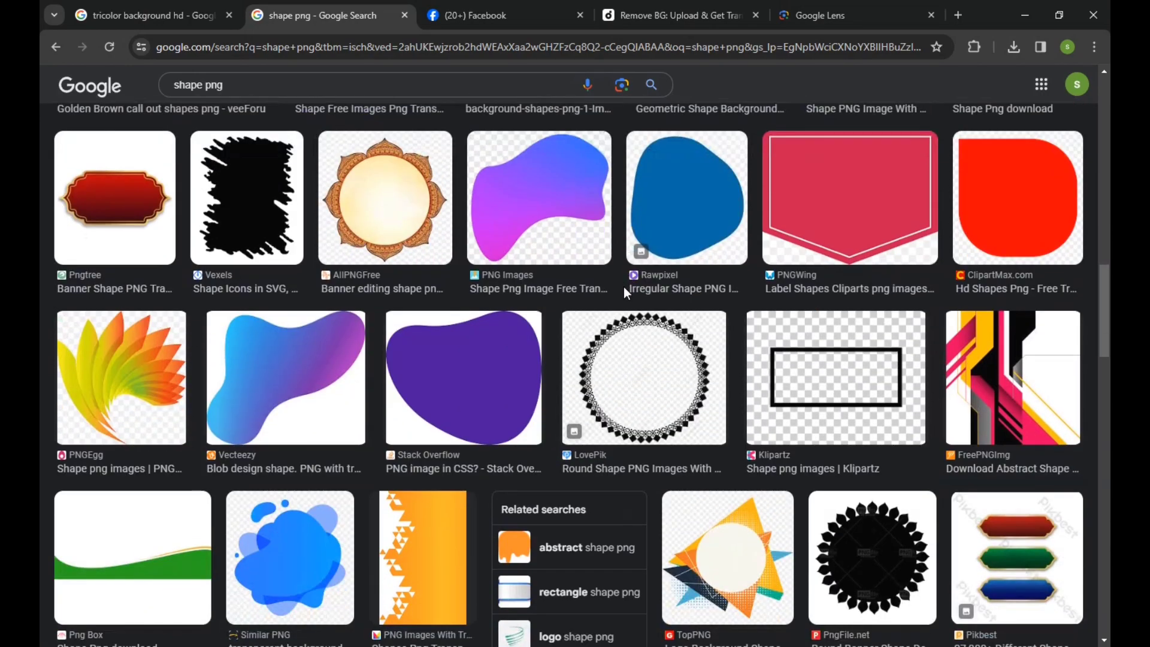
scroll(623, 287, "down", 9)
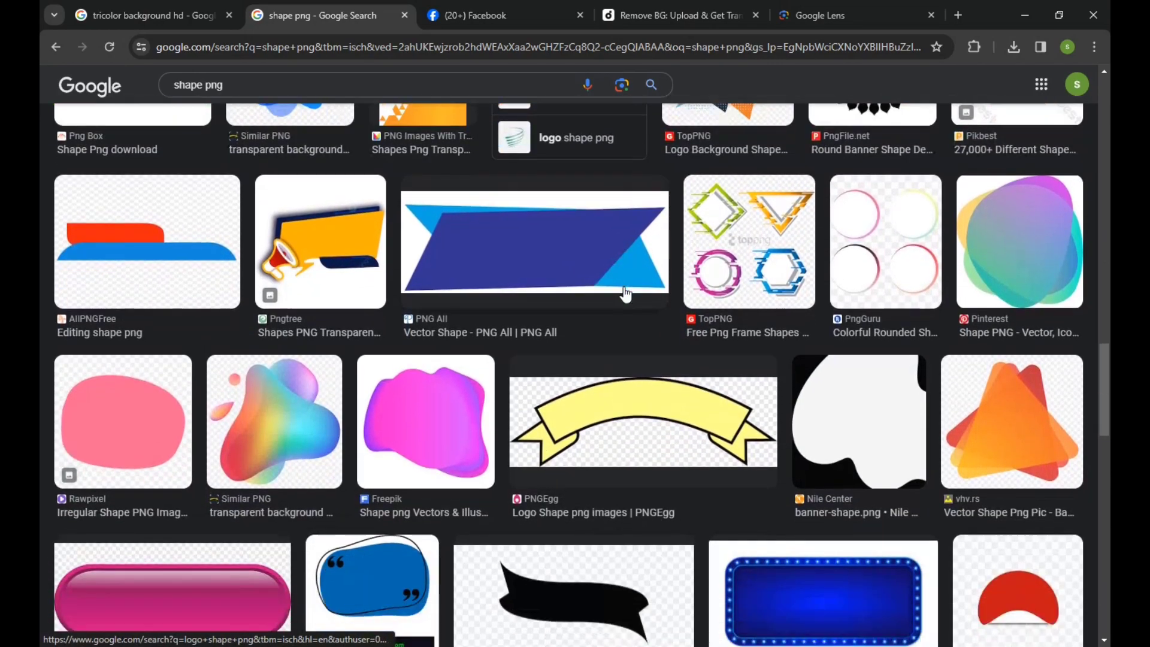
scroll(626, 294, "up", 20)
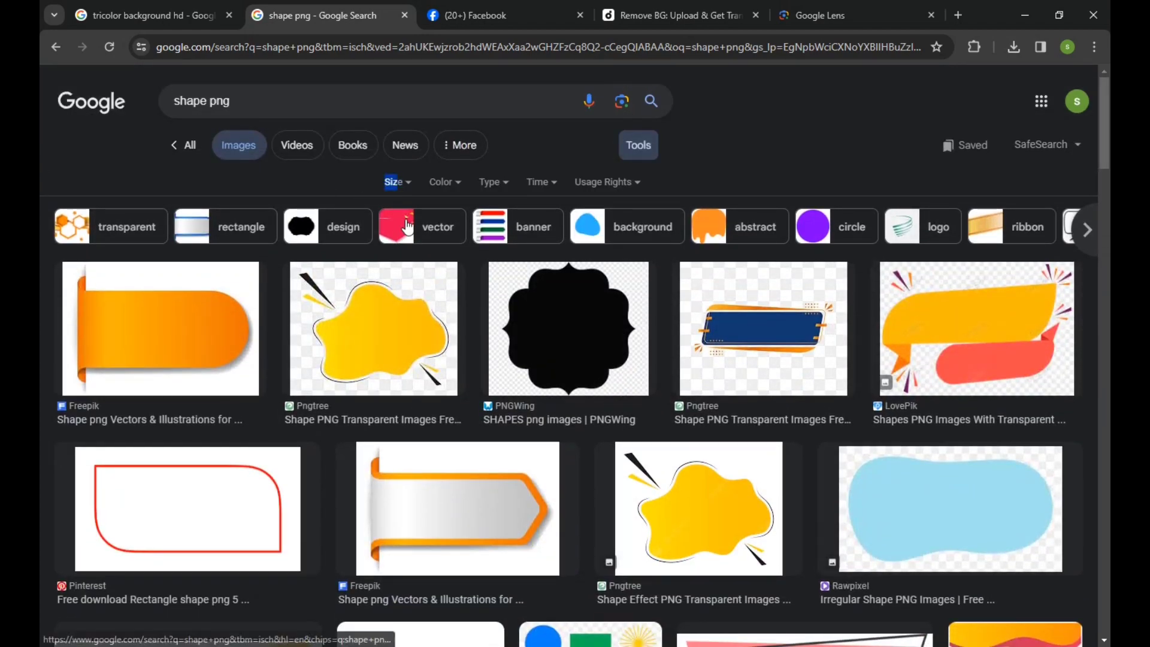
left_click(400, 184)
left_click(402, 234)
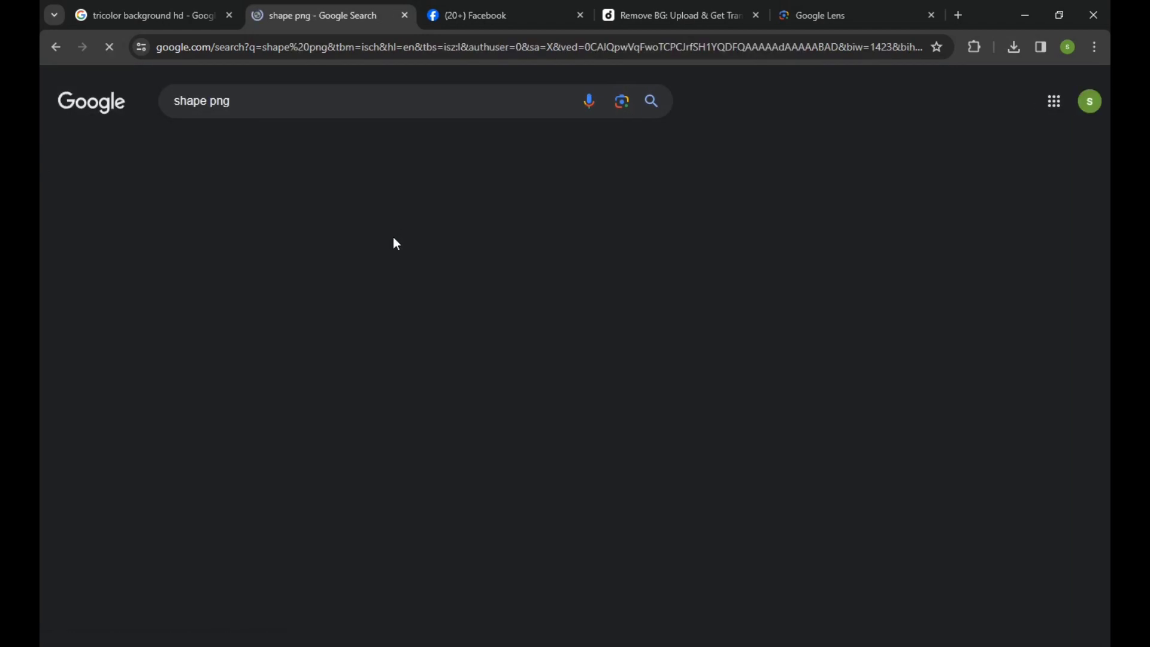
Step: Look through the large "shape png" image results for curve and splash shapes suited to the banner
scroll(465, 429, "down", 5)
scroll(467, 437, "down", 8)
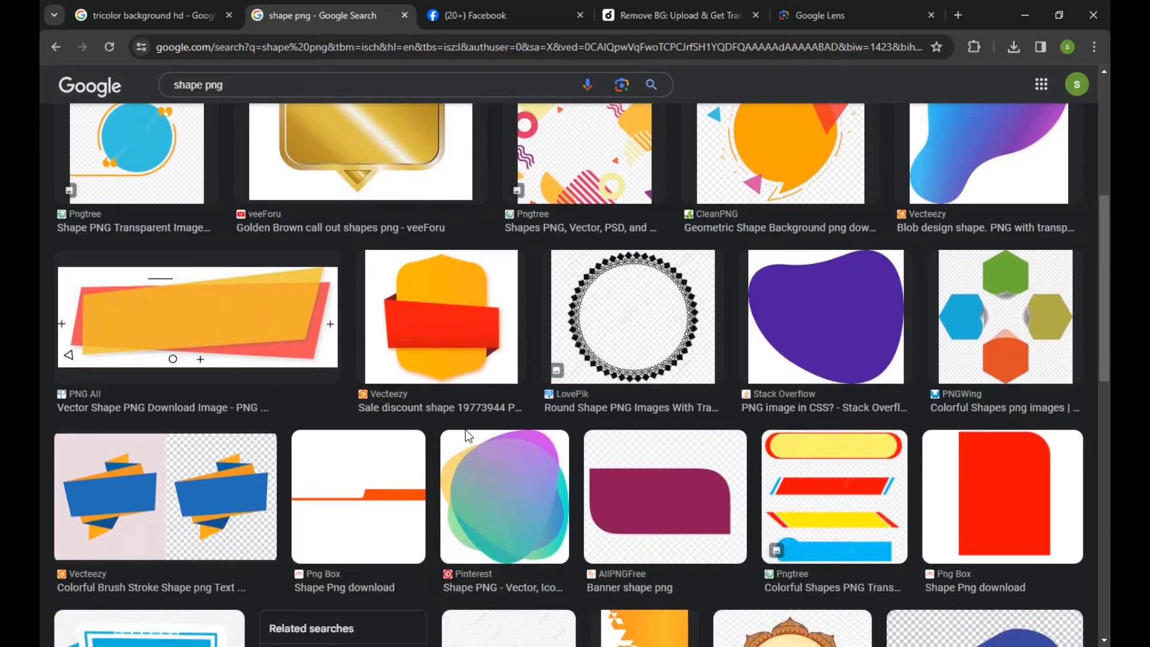
scroll(467, 437, "down", 5)
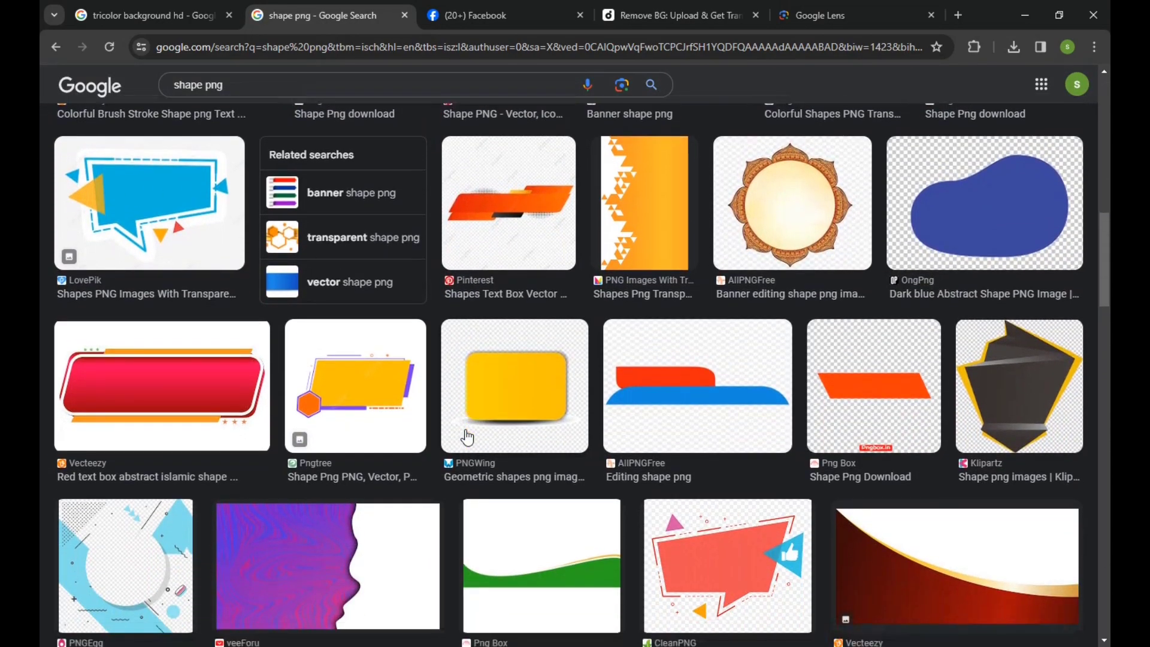
scroll(467, 437, "down", 1)
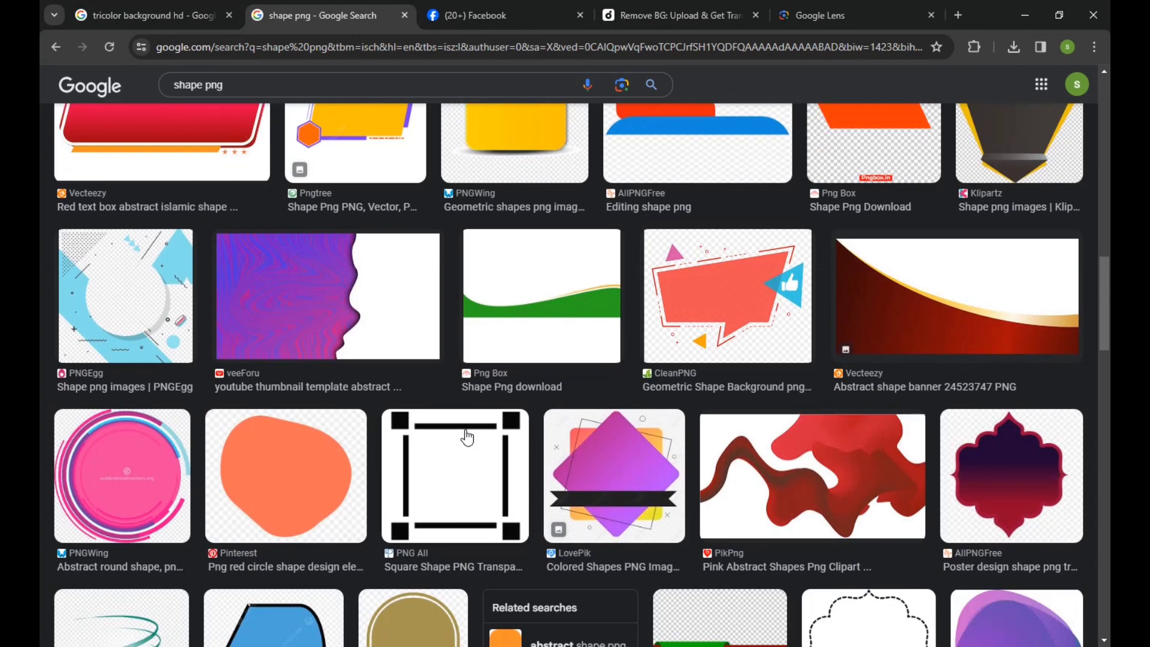
scroll(467, 437, "down", 4)
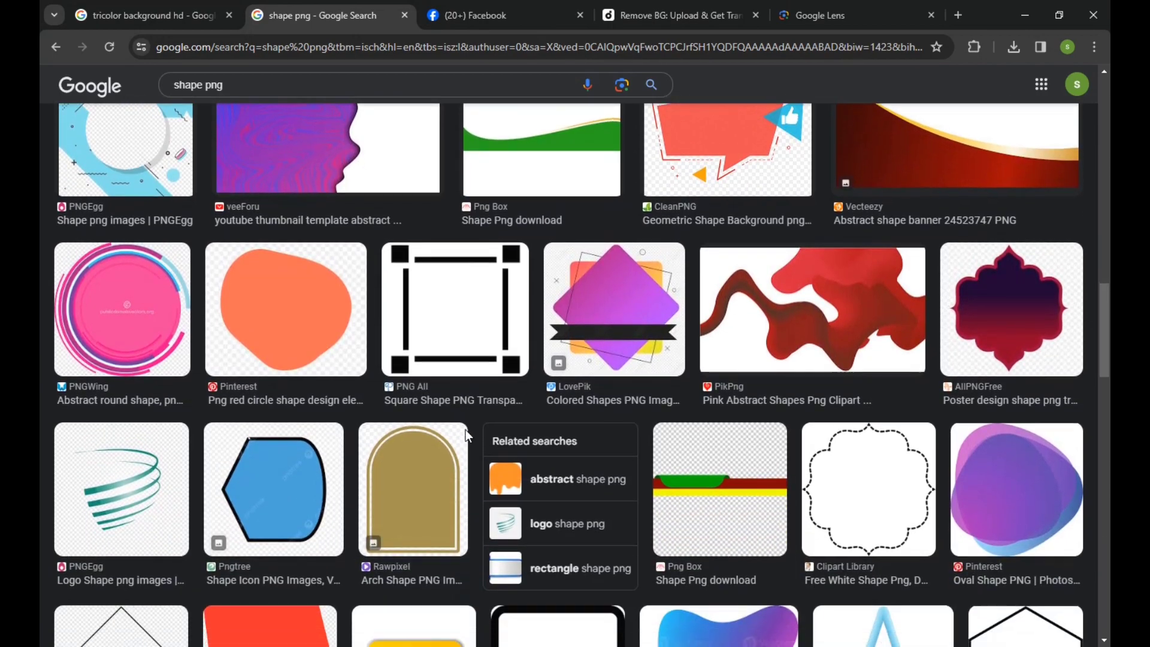
scroll(467, 436, "down", 10)
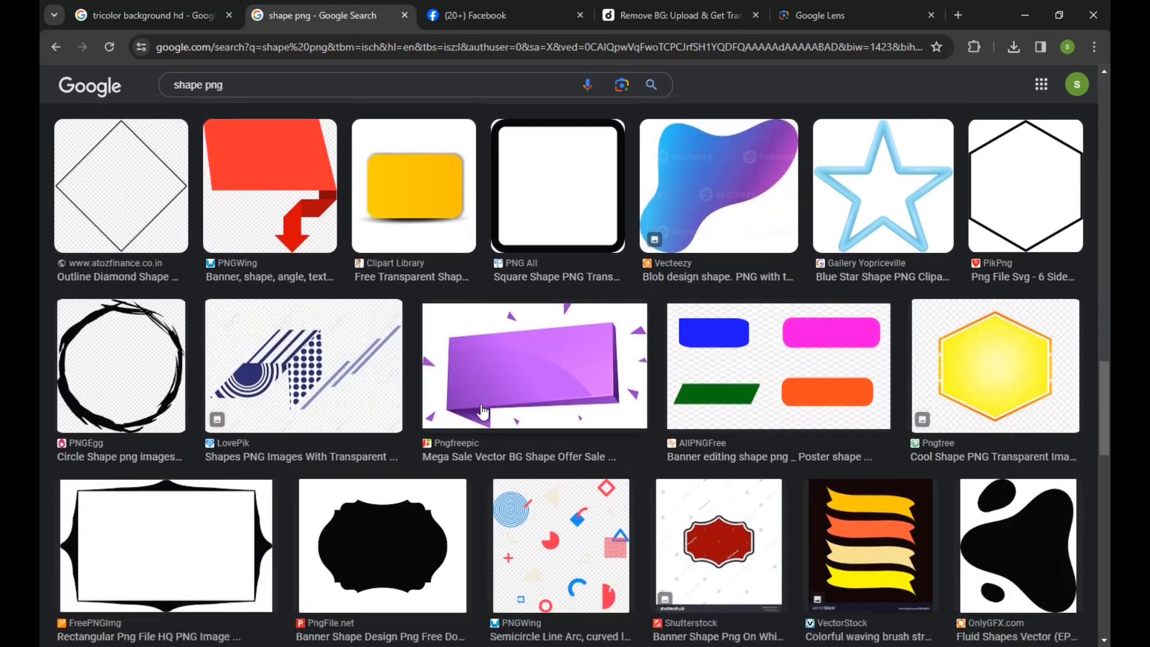
scroll(482, 412, "down", 5)
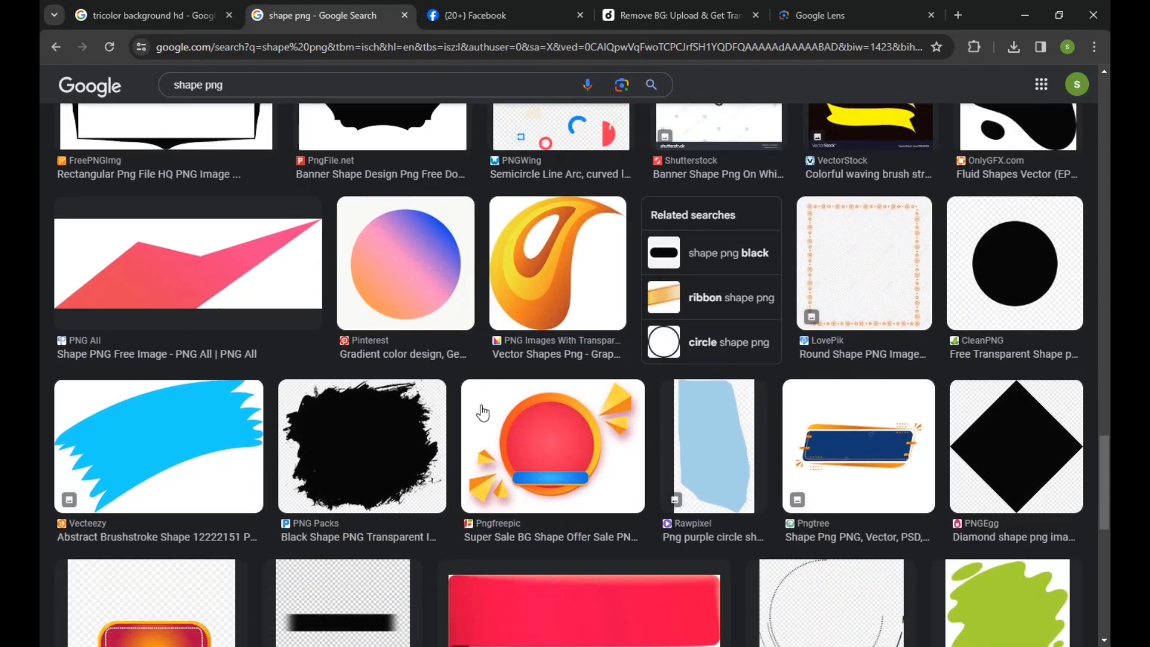
scroll(482, 412, "down", 4)
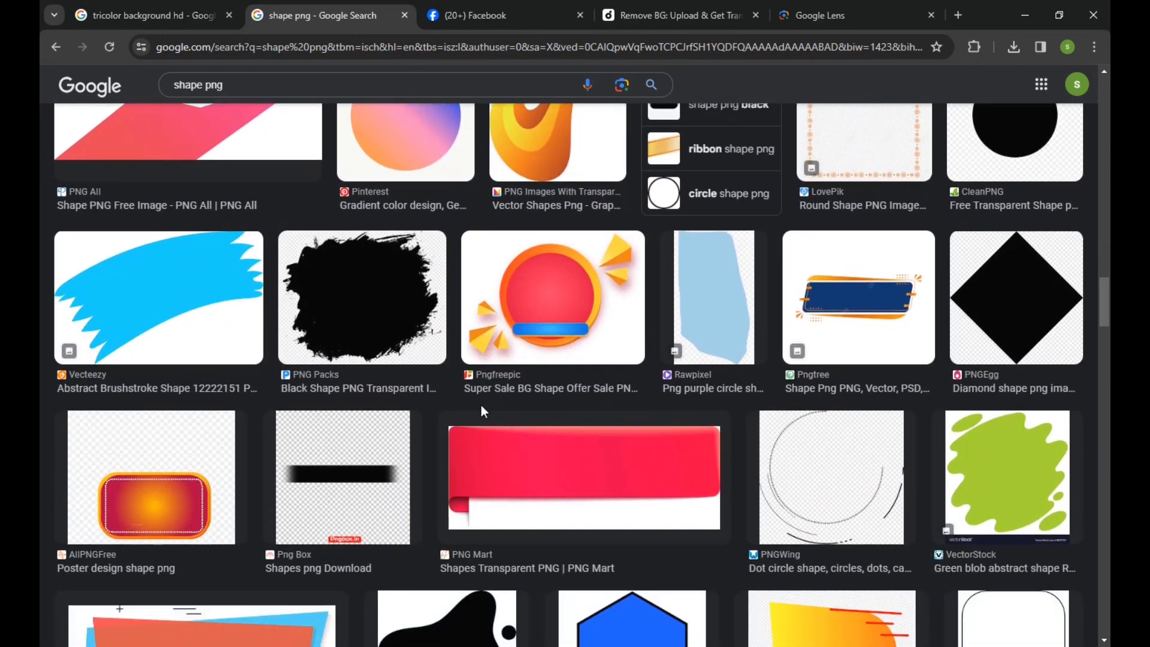
scroll(480, 411, "down", 5)
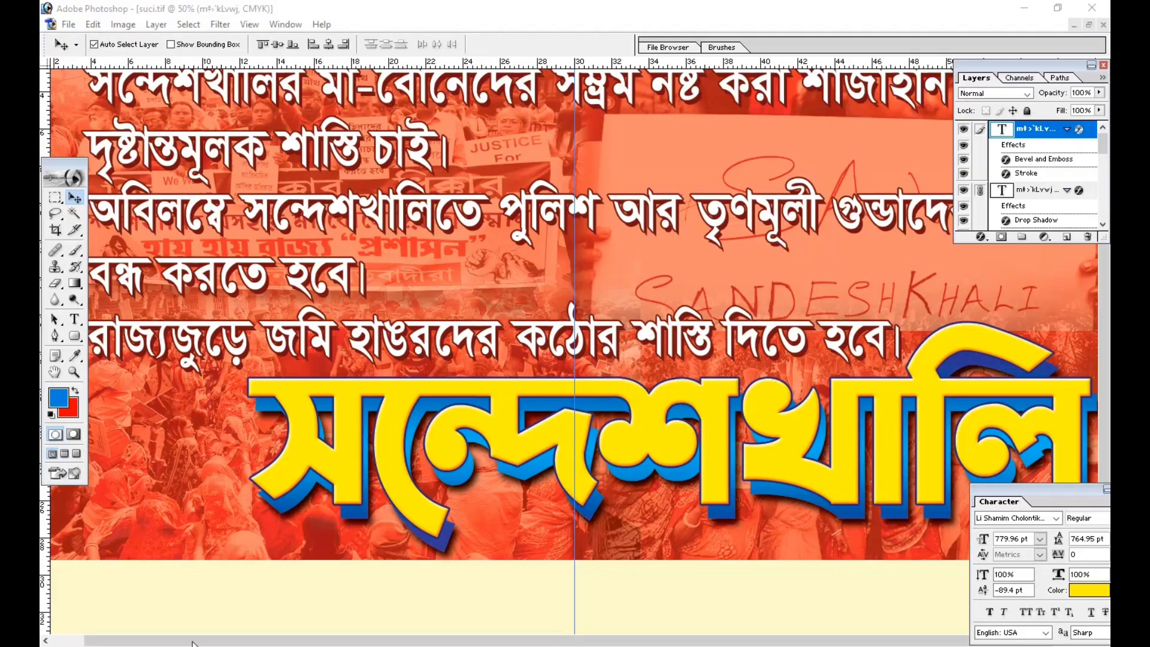
Step: Switch to Photoshop and open the downloaded vecteezy abstract-shape-banner image and modern-splash-frame-with-yellow-background.jpg from Downloads
left_click(193, 642)
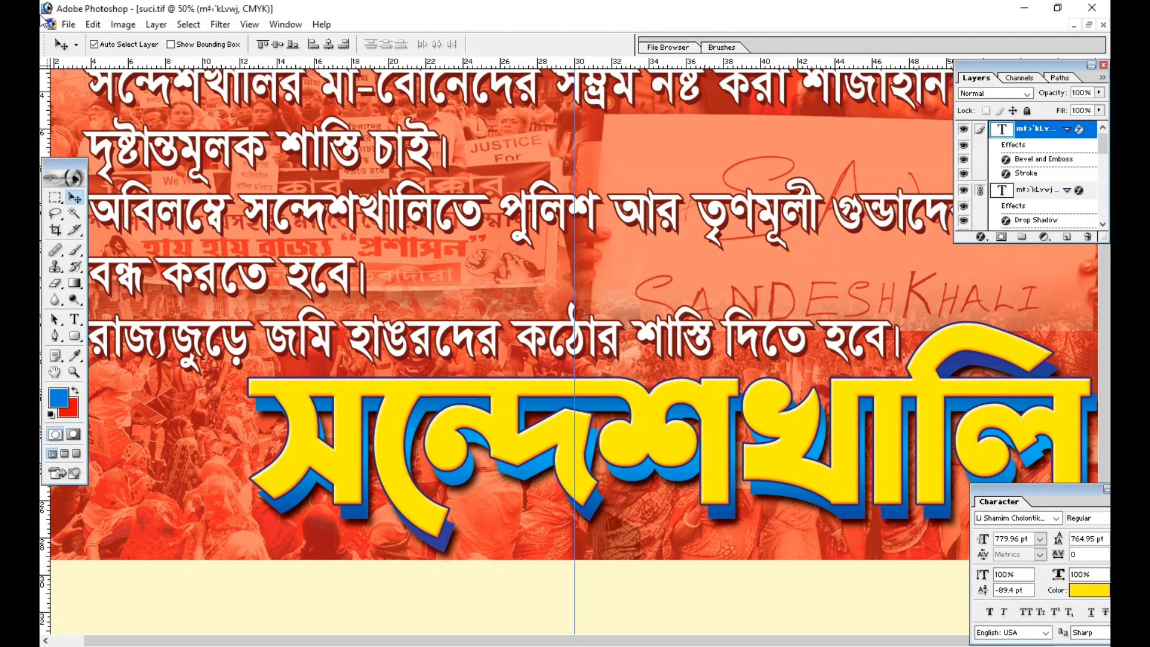
left_click(69, 26)
left_click(84, 57)
left_click(86, 211)
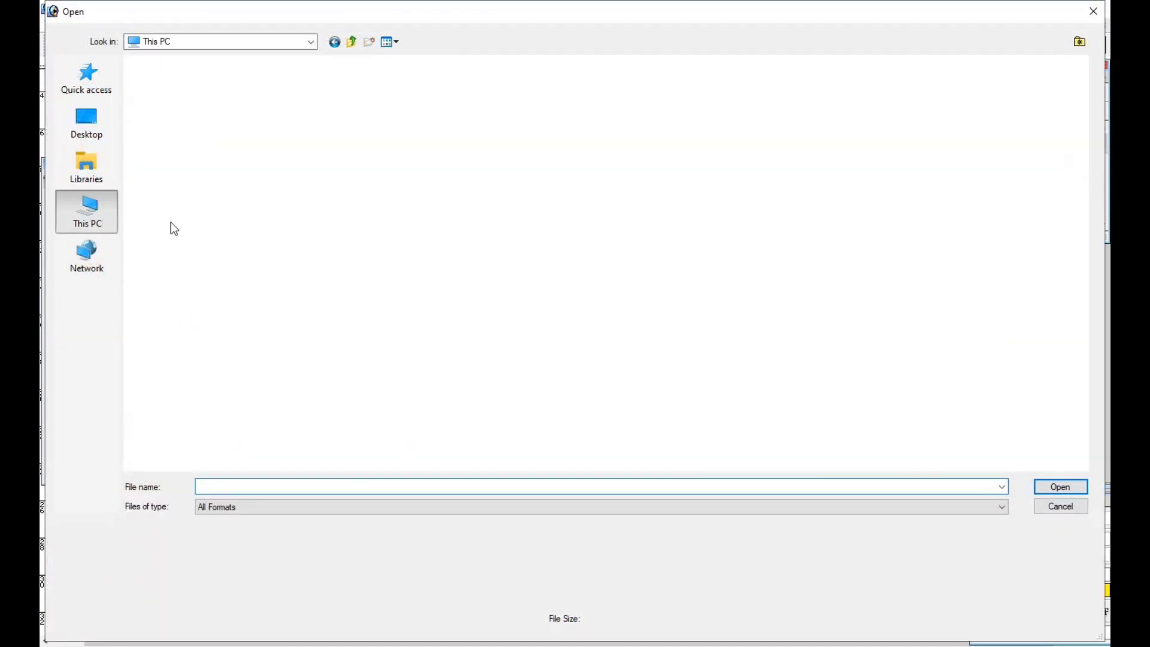
double_click(687, 104)
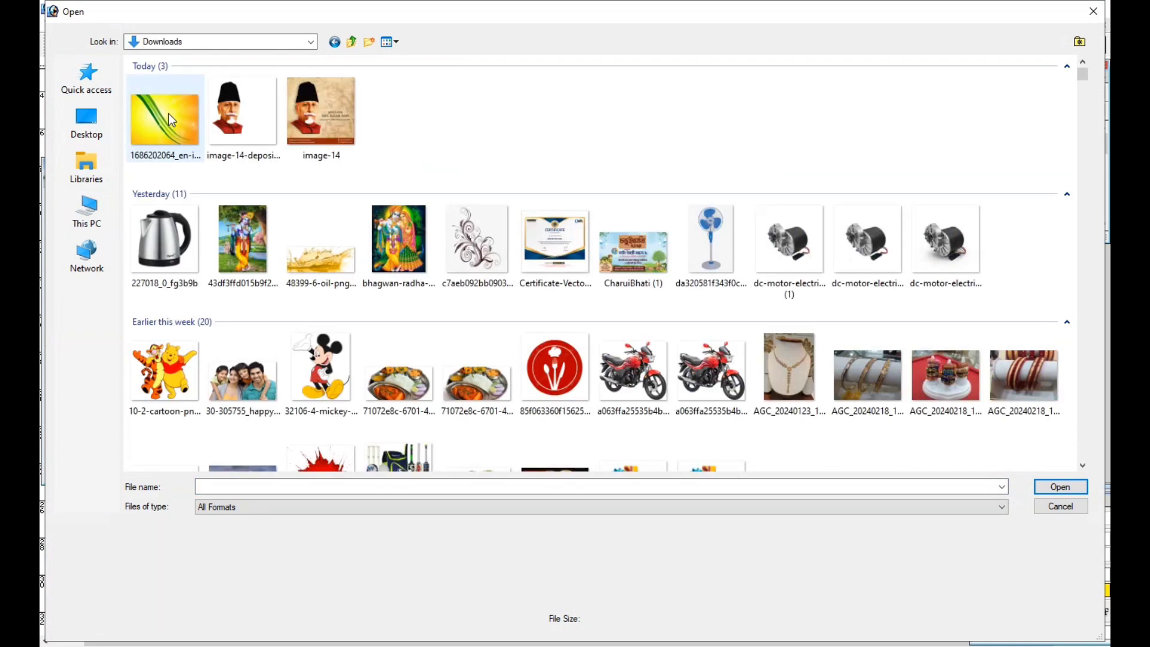
left_click(168, 118)
double_click(168, 119)
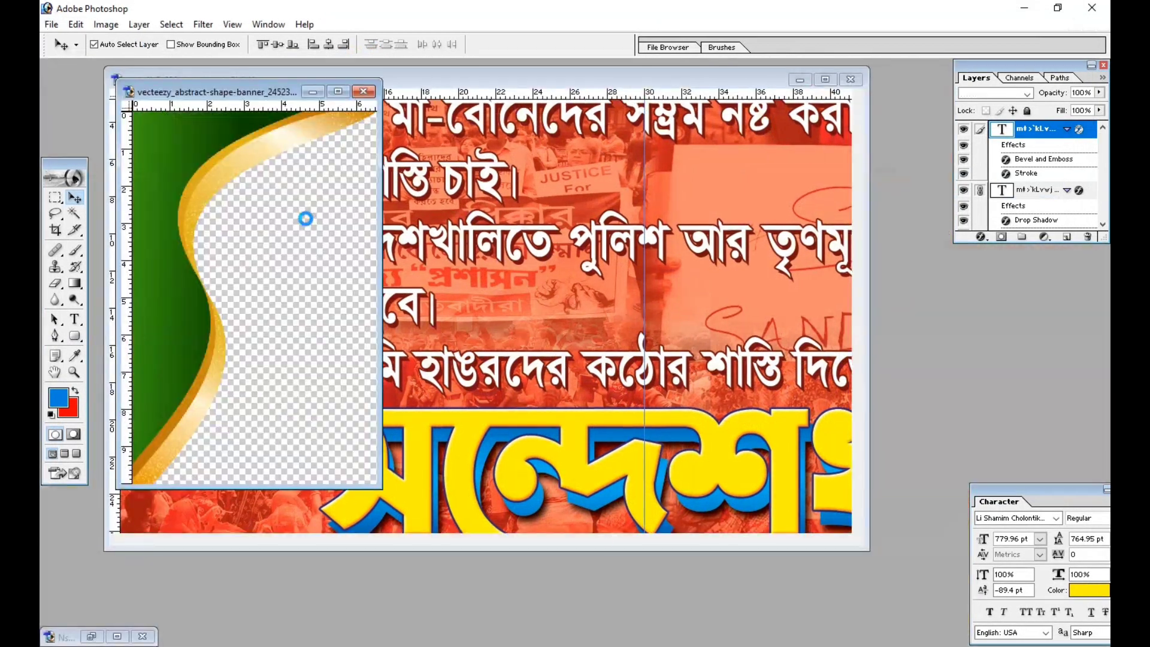
Step: Copy the green-and-gold curve into suci.tif as a new layer and close its source image
left_click_drag(261, 130, 418, 184)
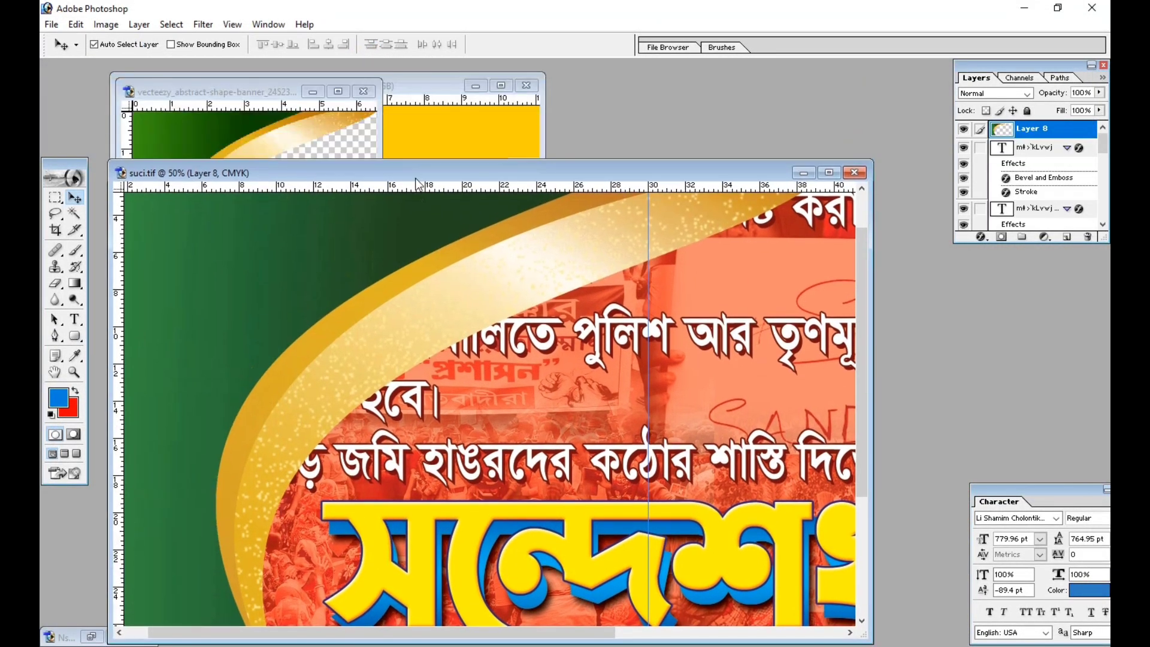
left_click(363, 91)
left_click(367, 111)
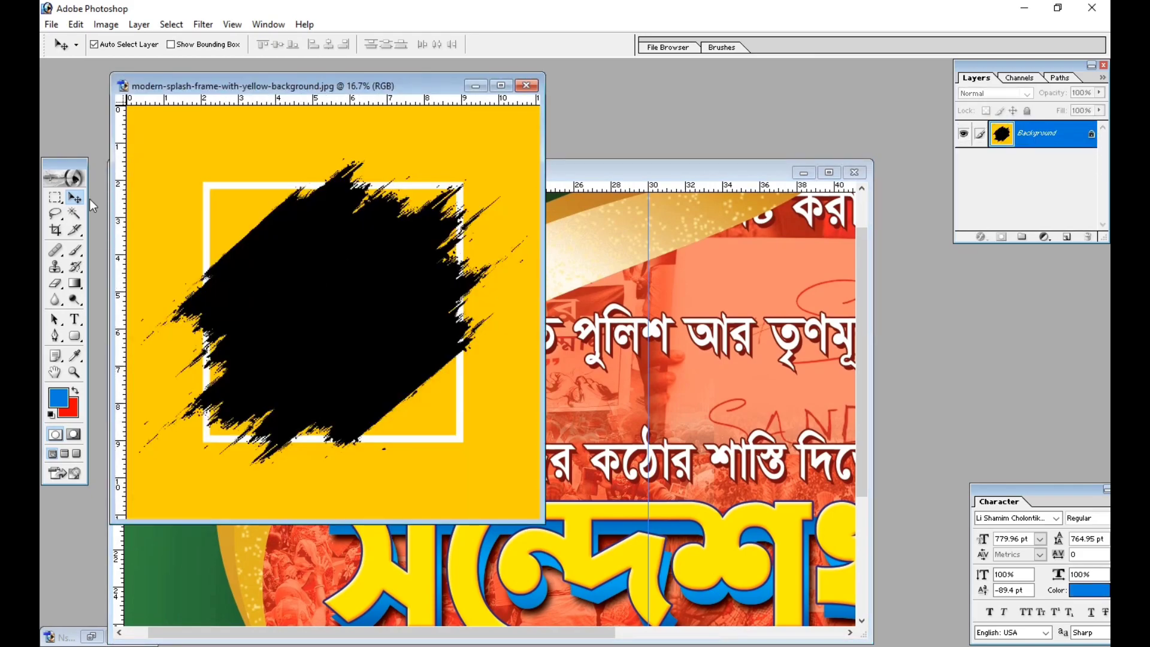
Step: Select the black splash with the Magic Wand, copy it to its own layer and bring it into suci.tif
left_click(74, 213)
left_click(329, 300)
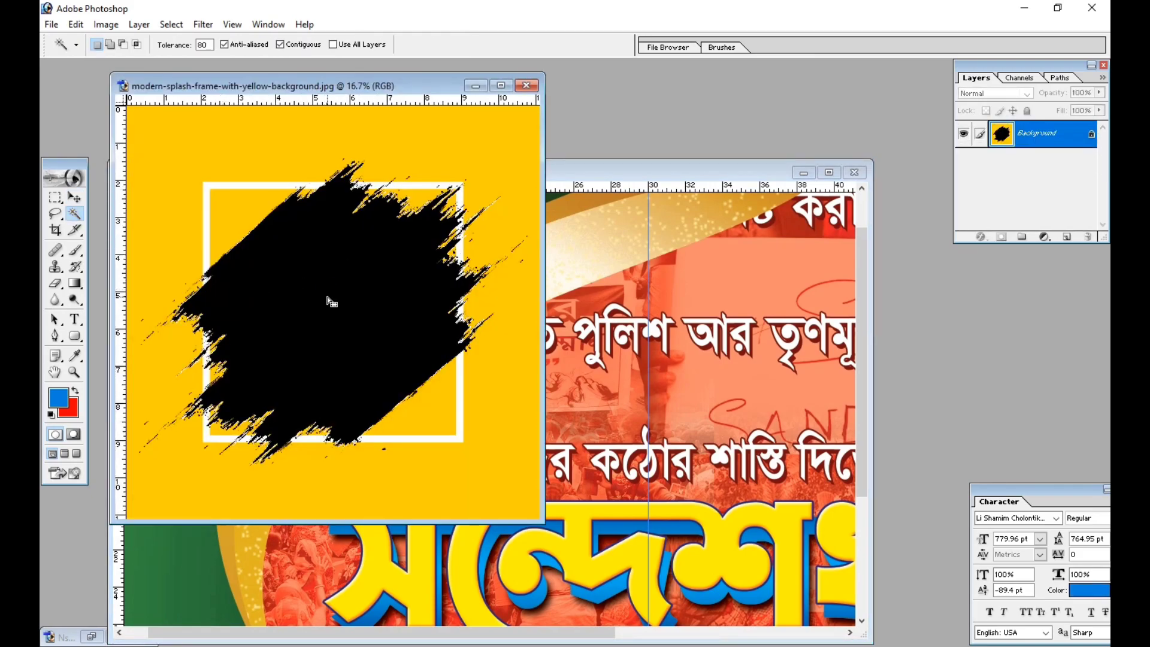
key("ctrl+j")
left_click(75, 197)
left_click_drag(360, 311, 842, 215)
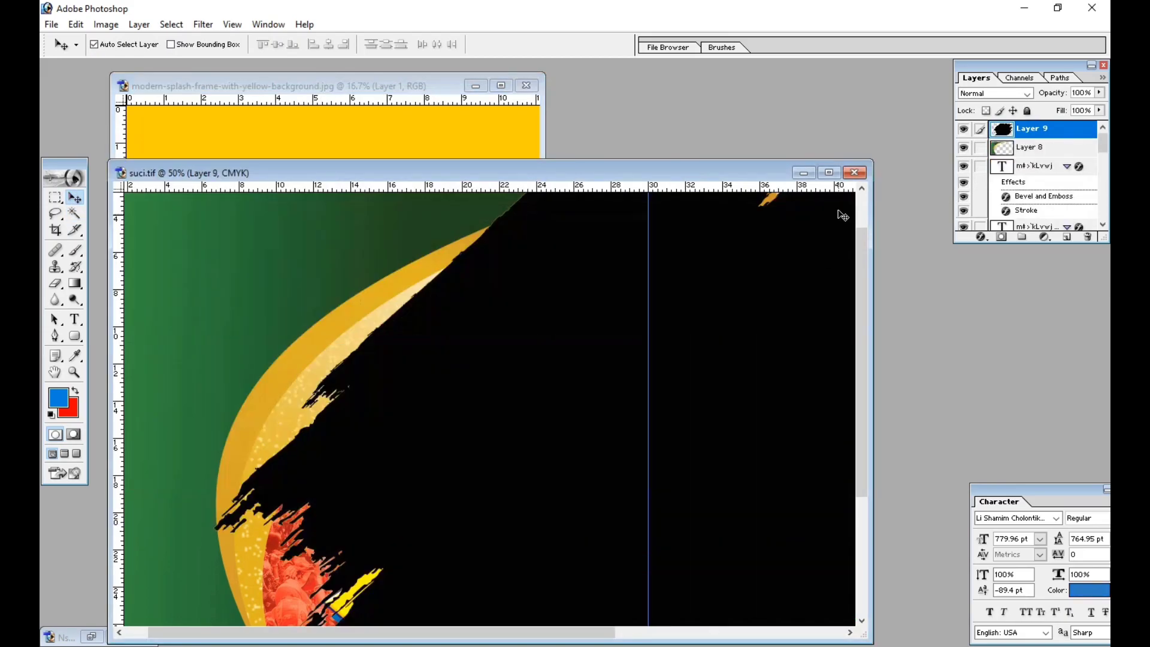
Step: Scale the black splash down to a small shape over the first letters of the yellow title
left_click(828, 174)
key("ctrl+minus")
key("ctrl+minus")
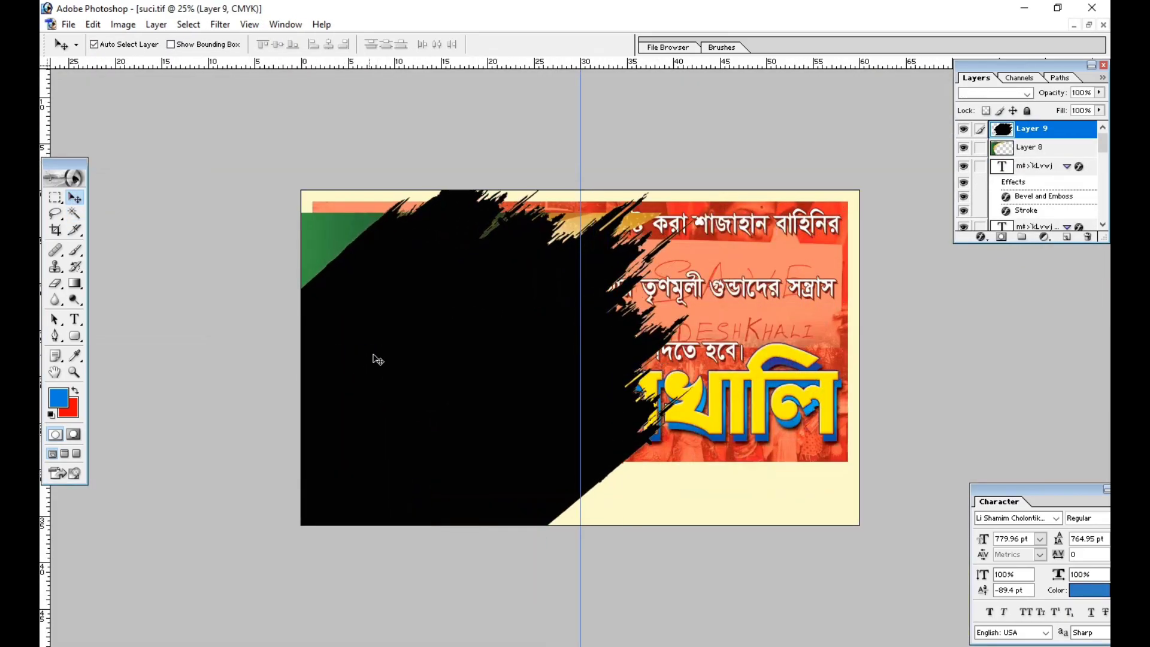
key("ctrl+t")
left_click_drag(704, 158, 541, 309)
key("Return")
Step: Scale and position the green-and-gold curve so it fits the full height of the photo area's left edge
left_click_drag(400, 261, 394, 227)
key("ctrl+t")
left_click_drag(647, 166, 566, 292)
left_click_drag(510, 347, 446, 246)
left_click_drag(504, 187, 474, 215)
left_click_drag(441, 269, 433, 248)
mouse_move(476, 205)
left_mouse_down()
mouse_move(466, 225)
mouse_move(484, 204)
left_mouse_up()
key("Return")
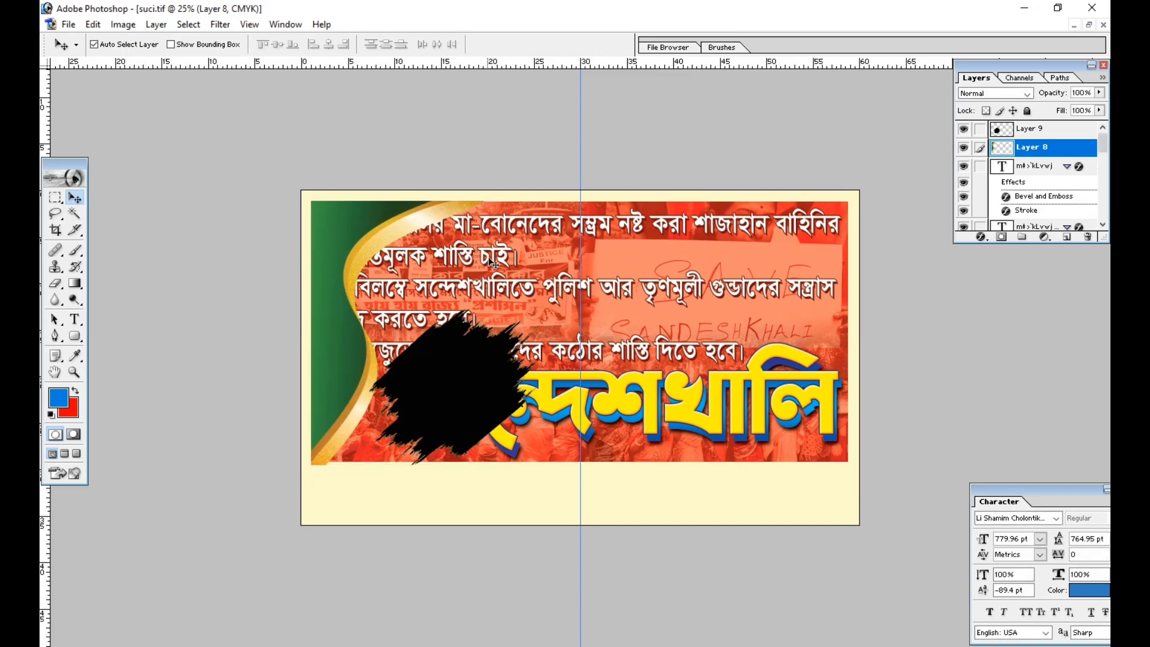
Step: Send the green-and-gold curve layer down the stack, beneath the slogan text and Layer 3
key("ctrl+bracketleft")
key("ctrl+bracketleft")
key("ctrl+bracketleft")
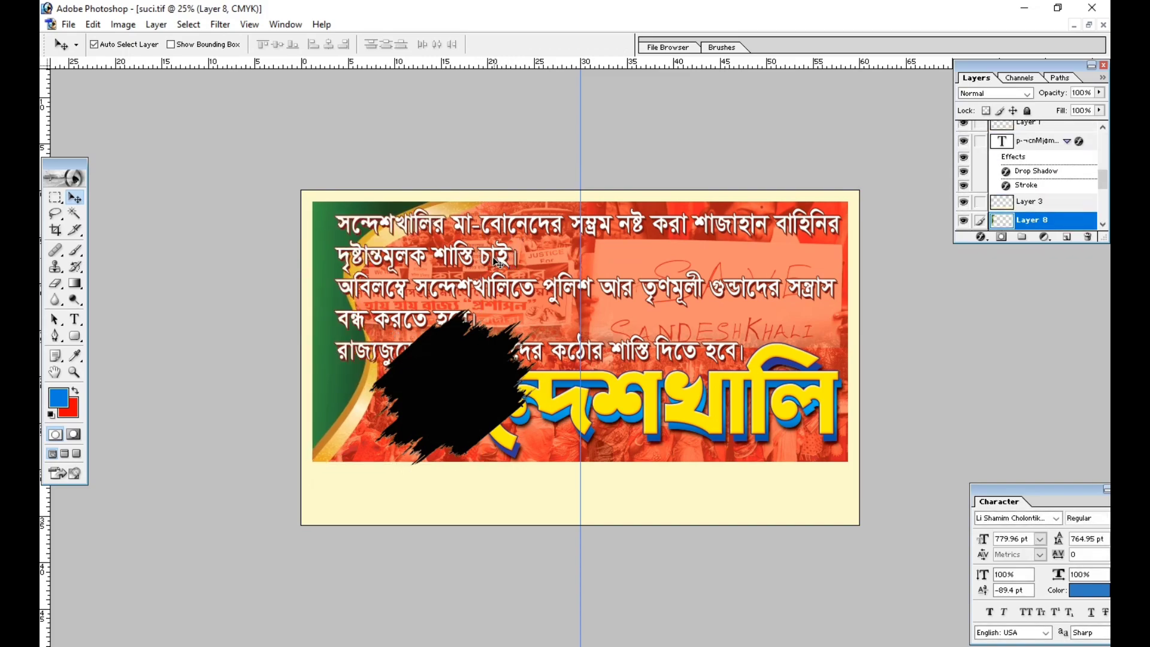
Step: Narrow the white slogan block from its left side to clear the curve, and reduce its height to clear the title
left_click(386, 227)
key("ctrl+t")
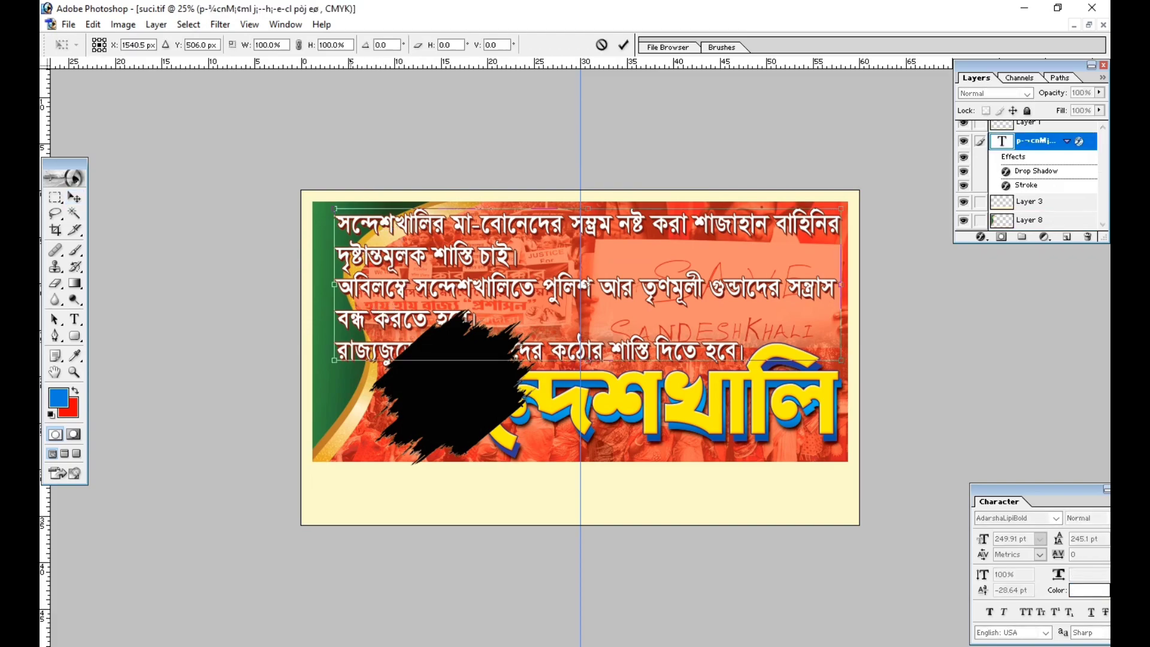
left_click_drag(337, 259, 383, 273)
key("Return")
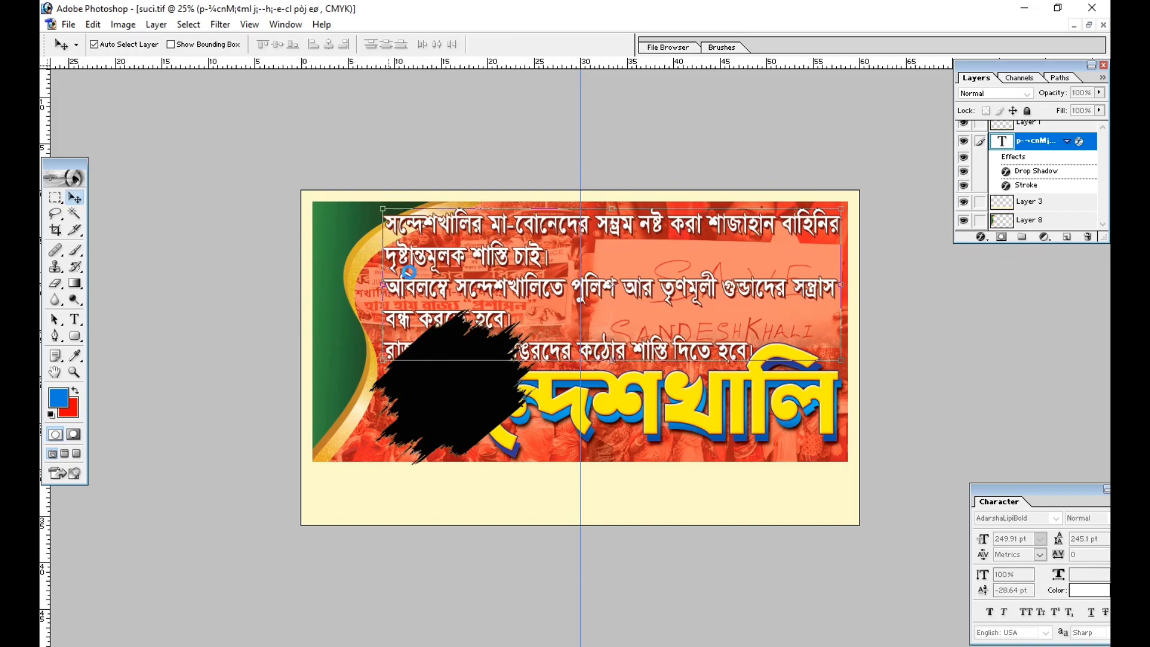
key("ctrl+plus")
key("ctrl+t")
left_click_drag(585, 362, 585, 347)
key("Return")
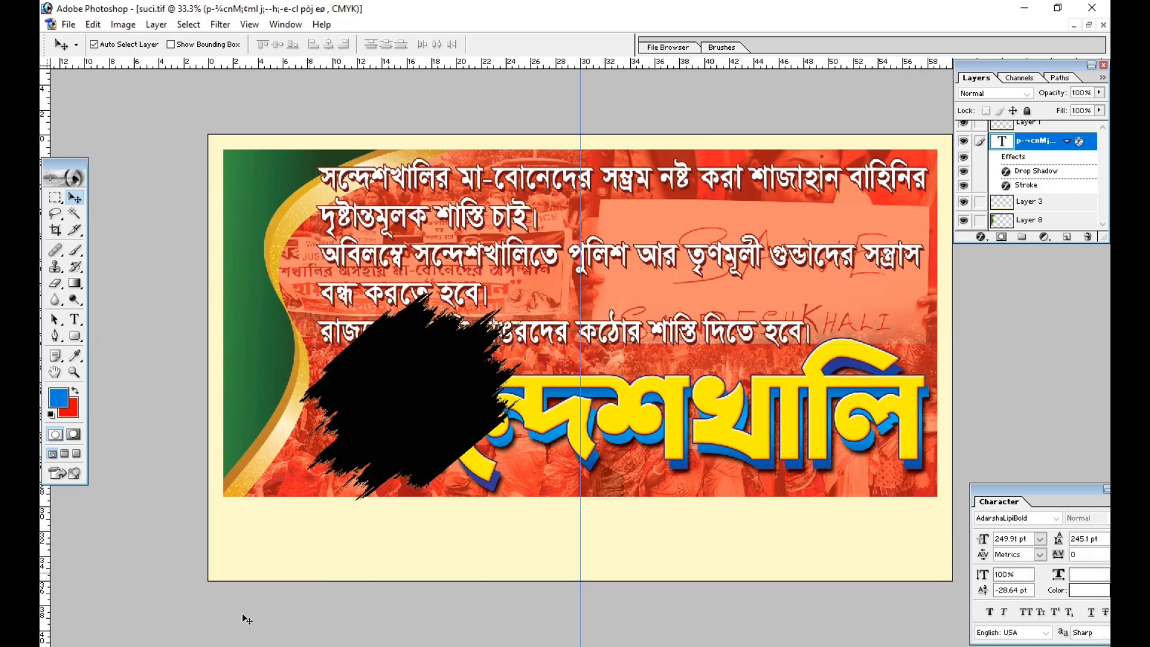
Step: Recolour the green-and-gold curve layer to navy and light blue with Hue/Saturation, setting Hue to about +133
key("ctrl+plus")
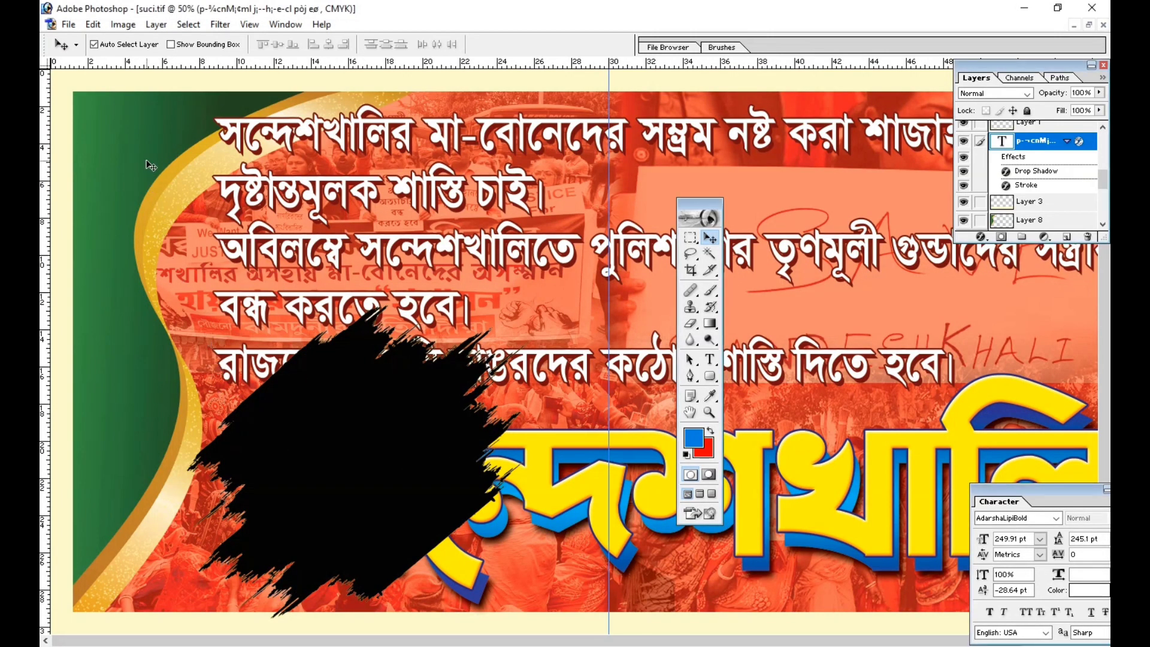
left_click(119, 25)
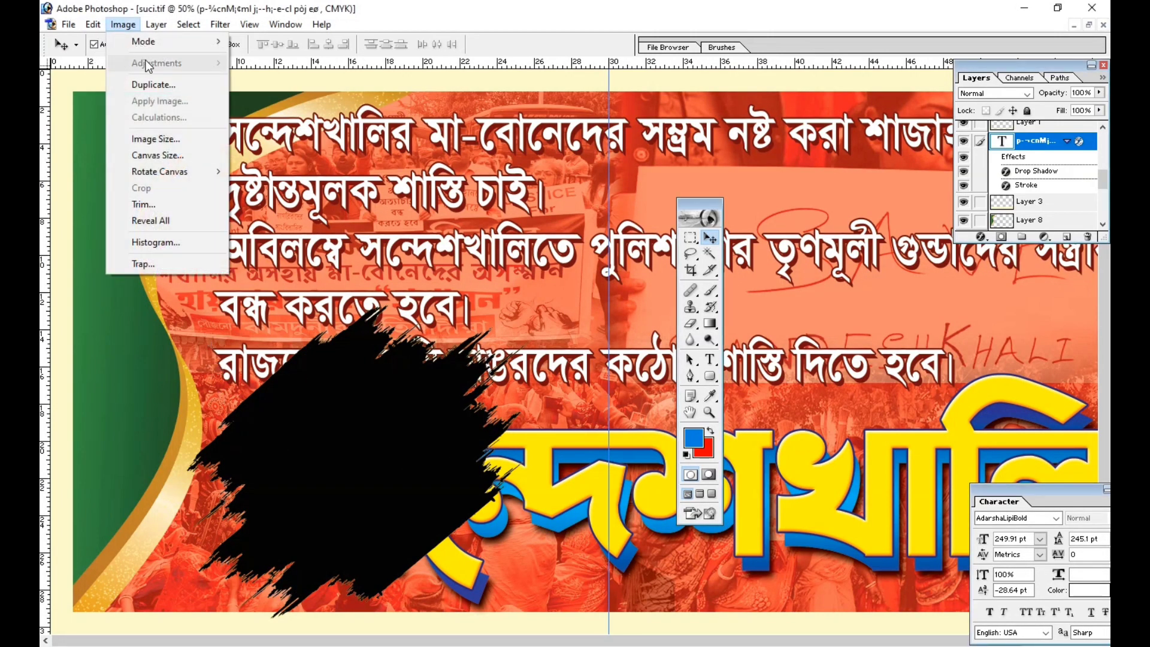
mouse_move(95, 32)
left_click(99, 503)
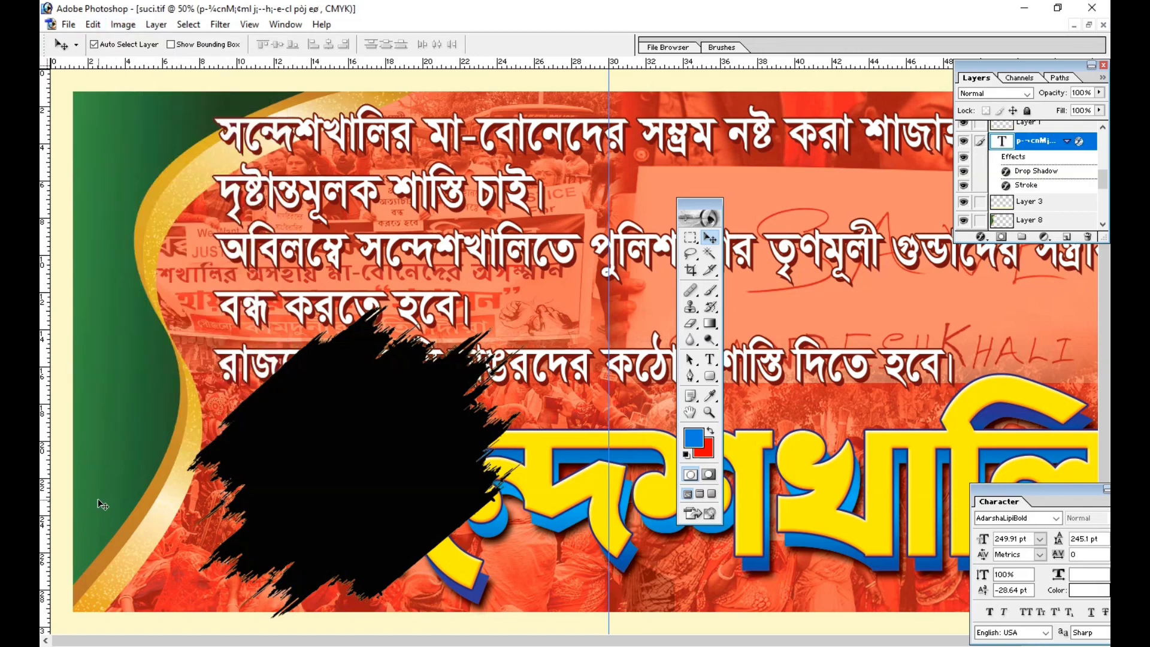
left_click(149, 403)
left_click(123, 24)
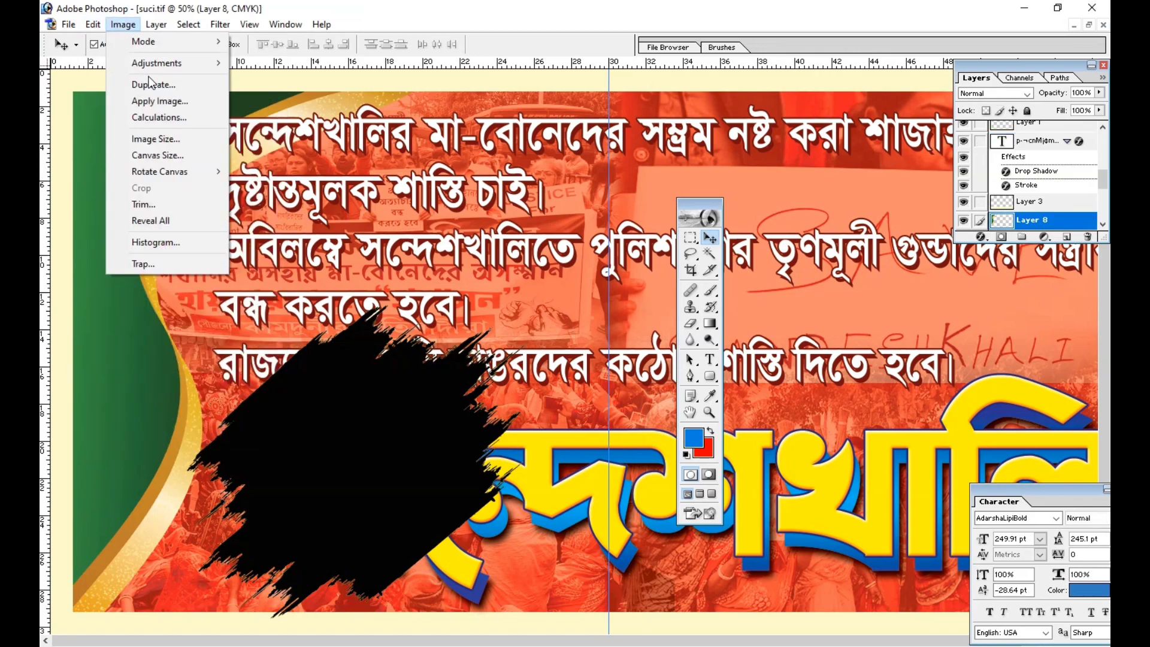
mouse_move(157, 64)
left_click(268, 188)
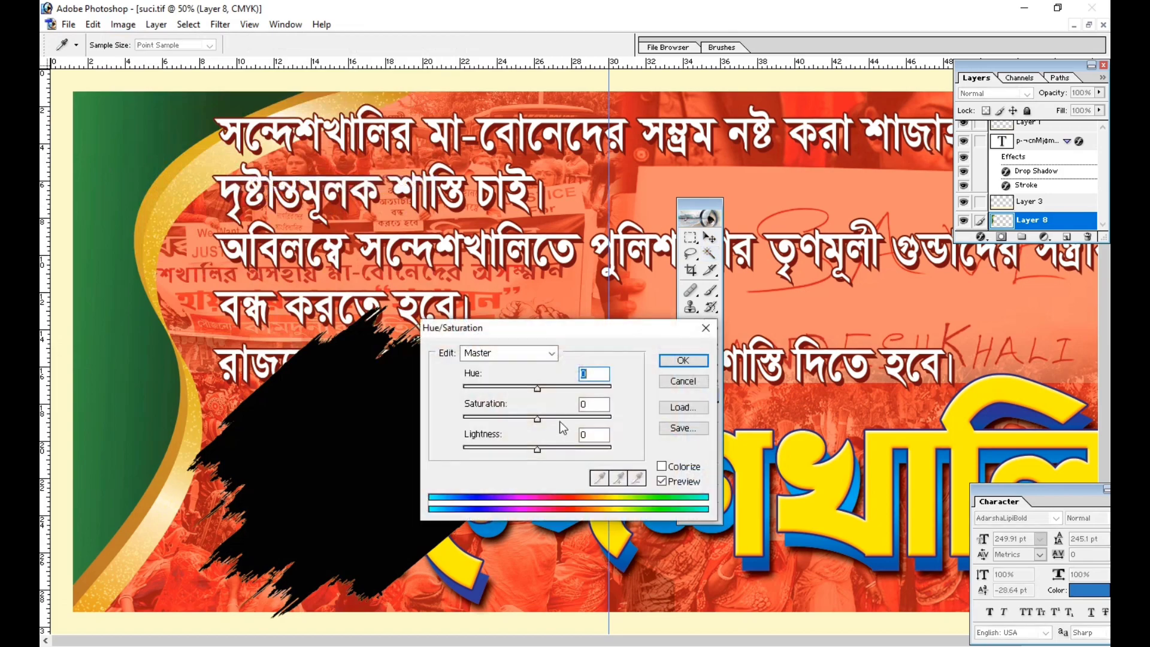
left_click_drag(537, 390, 591, 389)
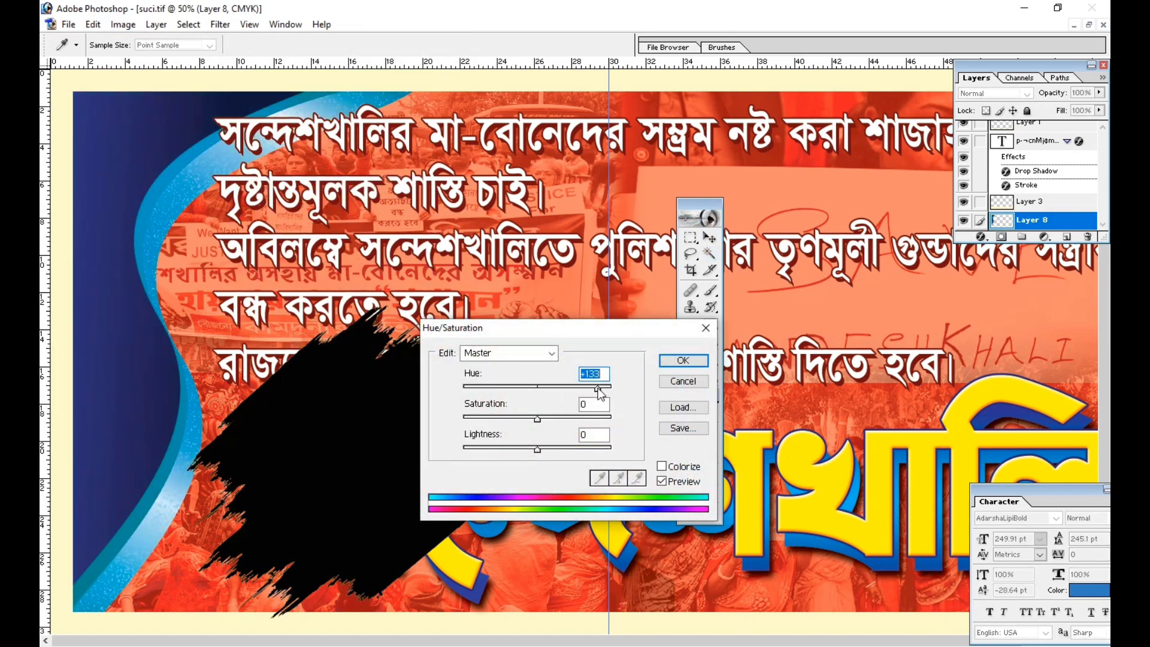
key("Return")
Step: Nudge the blue curve layer left so it sits clear of the slogan lines
key("ctrl+minus")
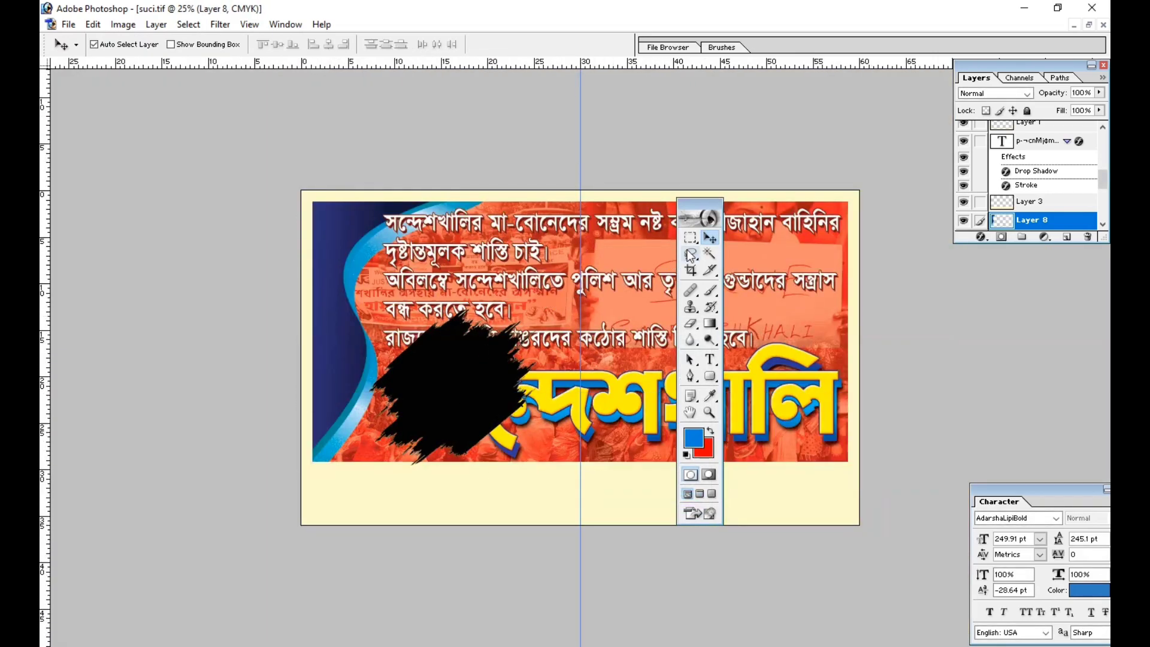
left_click_drag(695, 205, 103, 168)
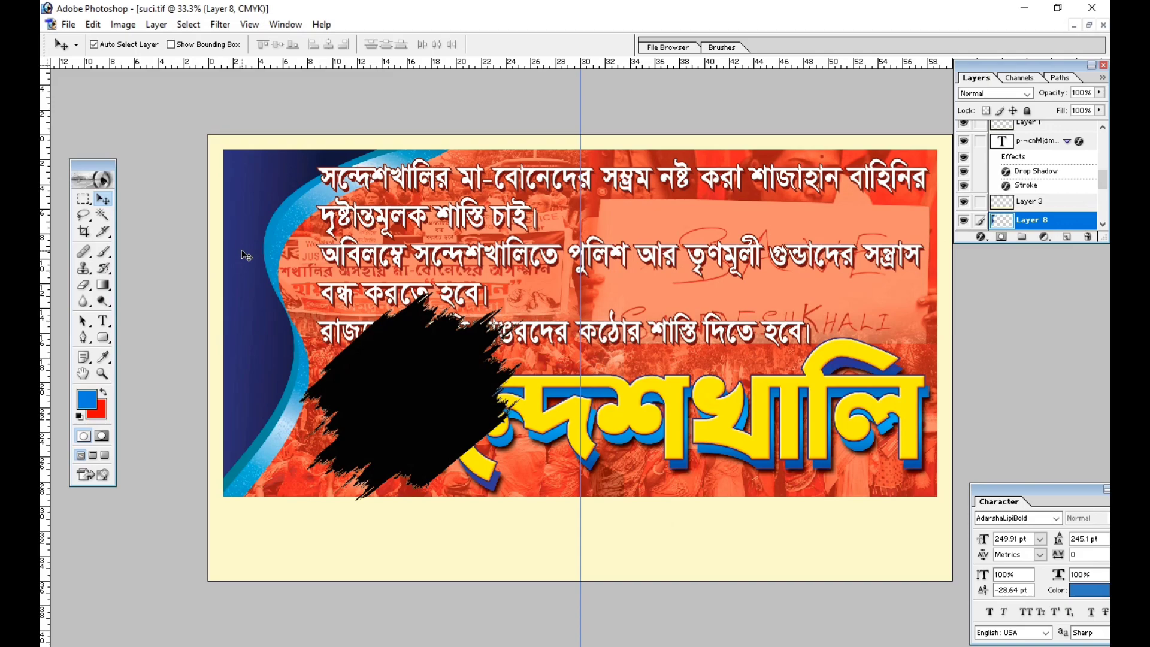
key("shift+Left")
key("shift+Left")
key("shift+Left")
key("shift+Left")
key("shift+Left")
key("shift+Left")
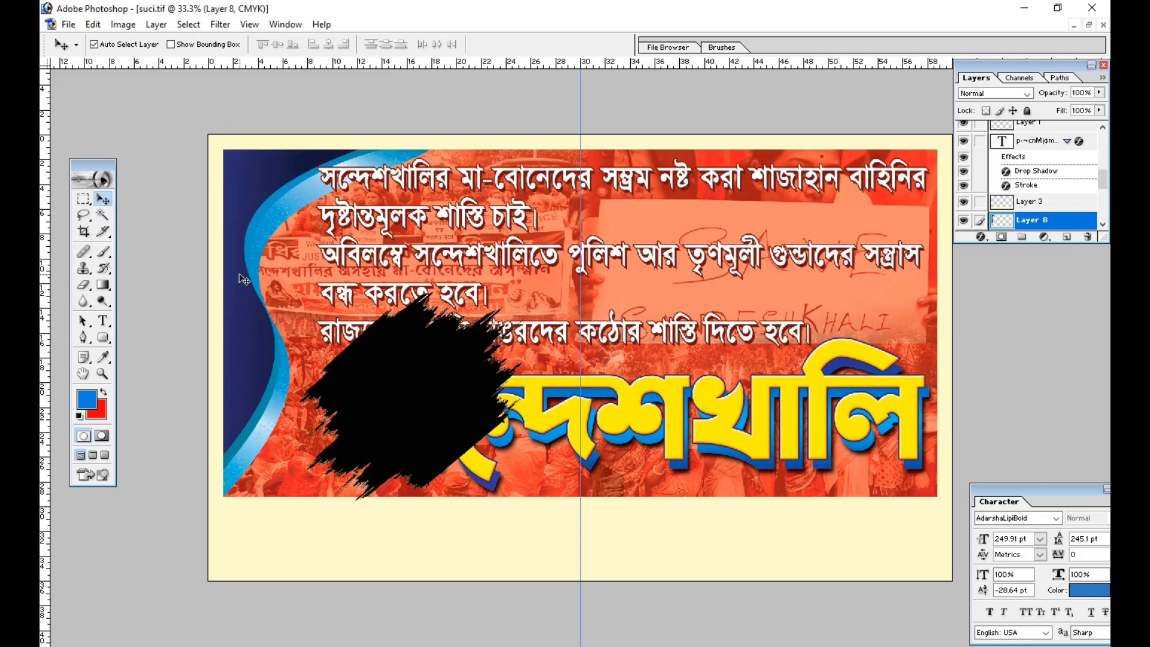
Step: Move the word বাহিনির from the end of the first slogan line to the start of the second
key("y")
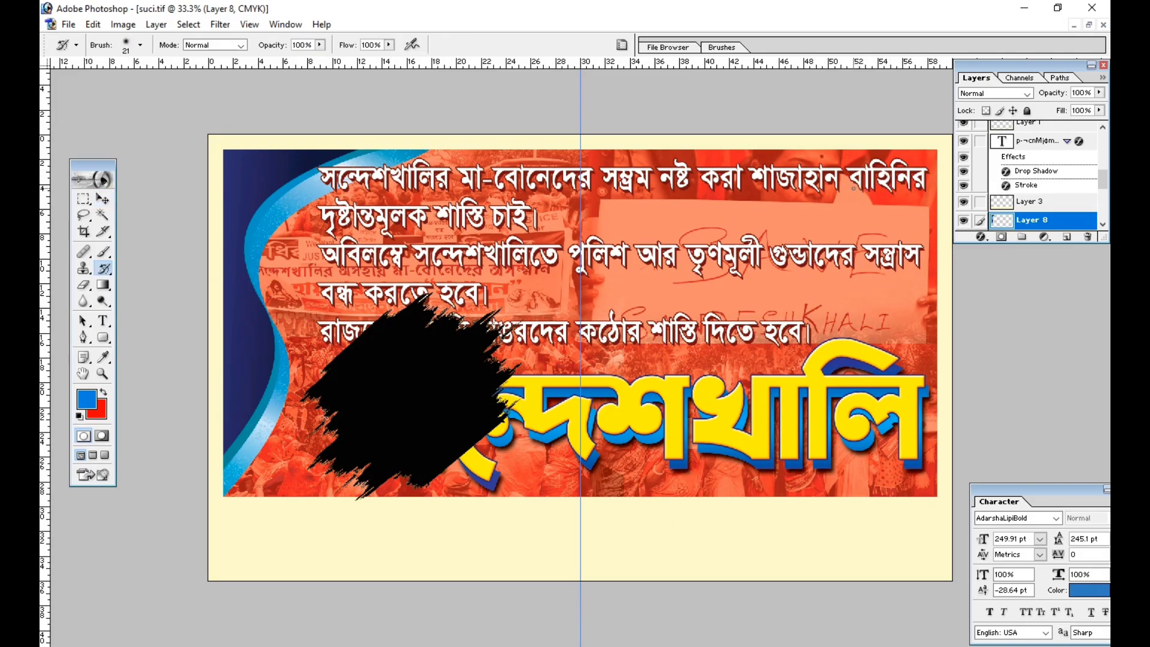
key("t")
left_click(852, 180)
key("Return")
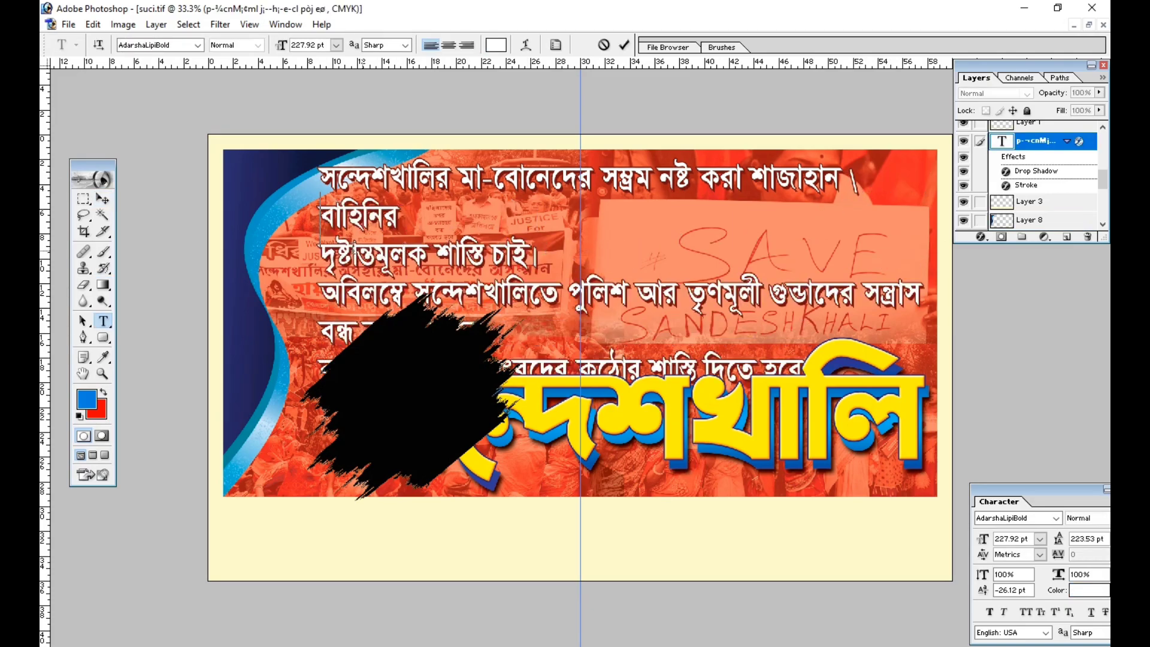
key("BackSpace")
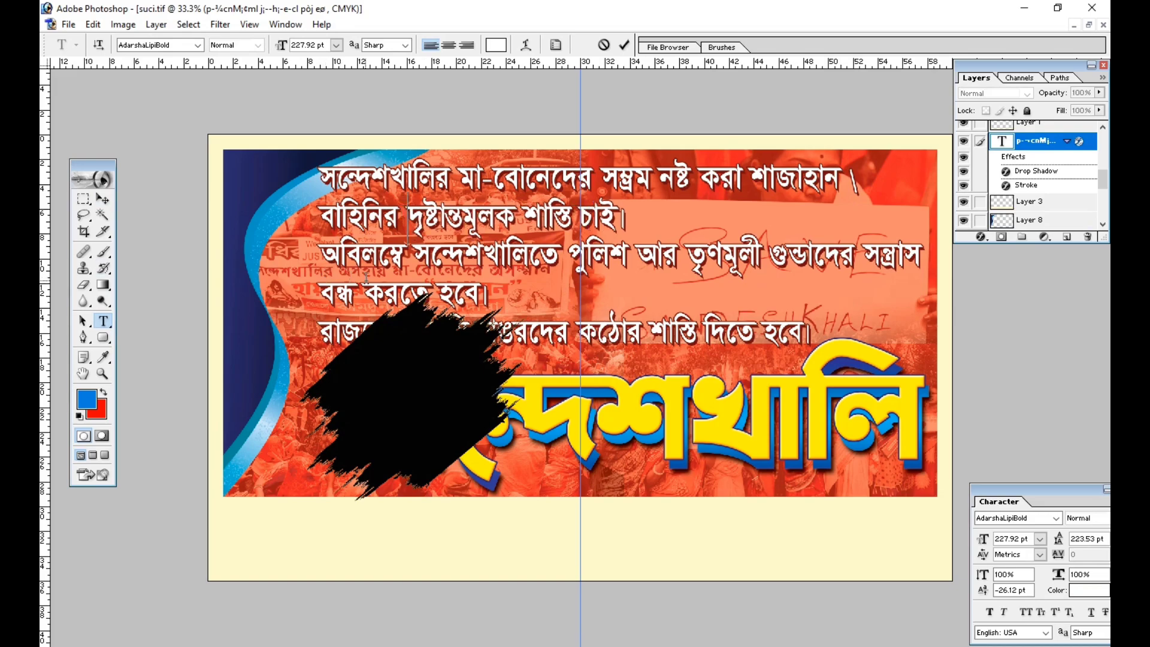
left_click(103, 199)
key("ctrl+t")
key("Escape")
key("t")
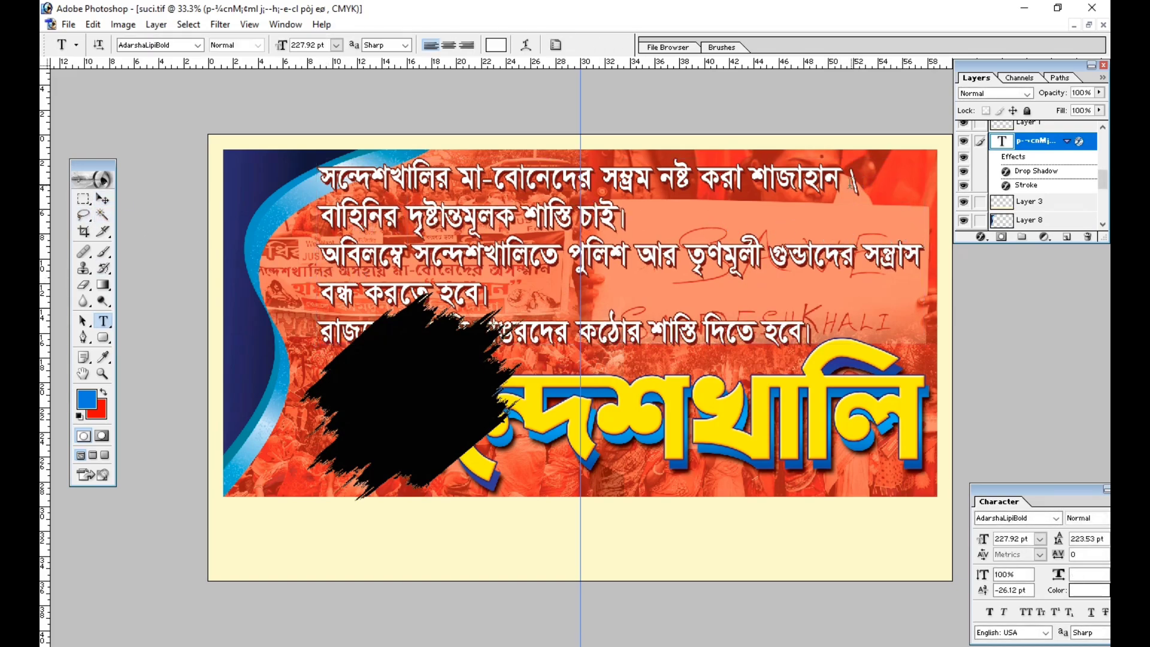
Step: Delete the stray mark after শাজাহান, and reposition and widen the slogan block so it spans from the curve to the banner's right edge
left_click(856, 182)
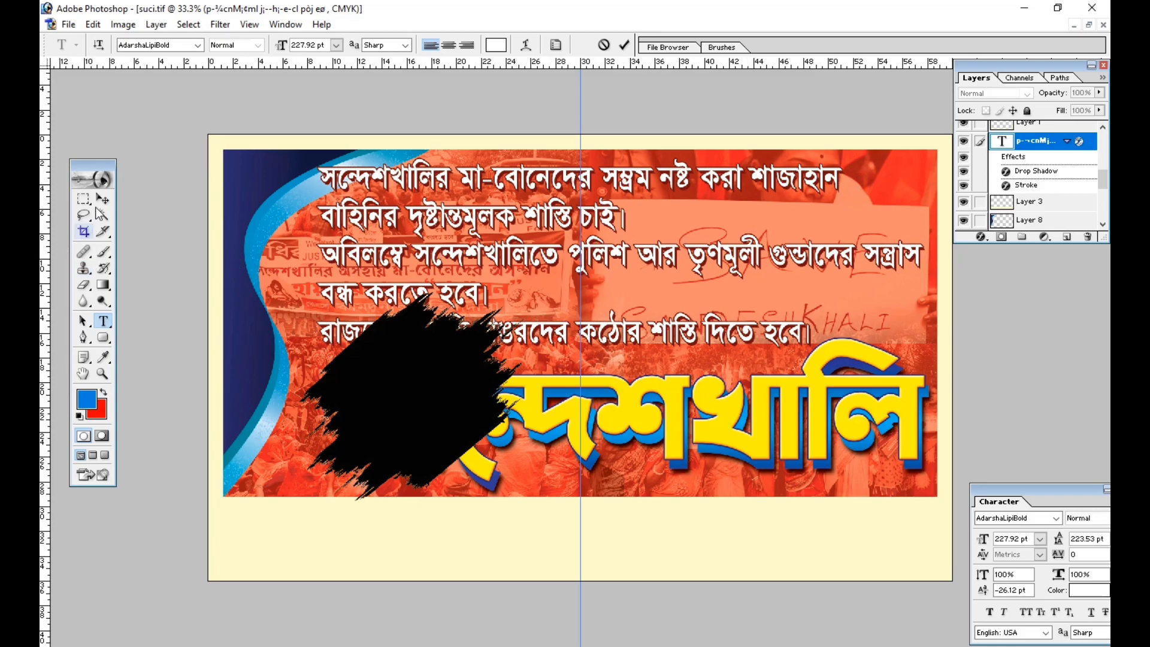
key("ctrl+t")
left_click_drag(689, 258, 724, 257)
left_click_drag(387, 219, 348, 206)
key("Return")
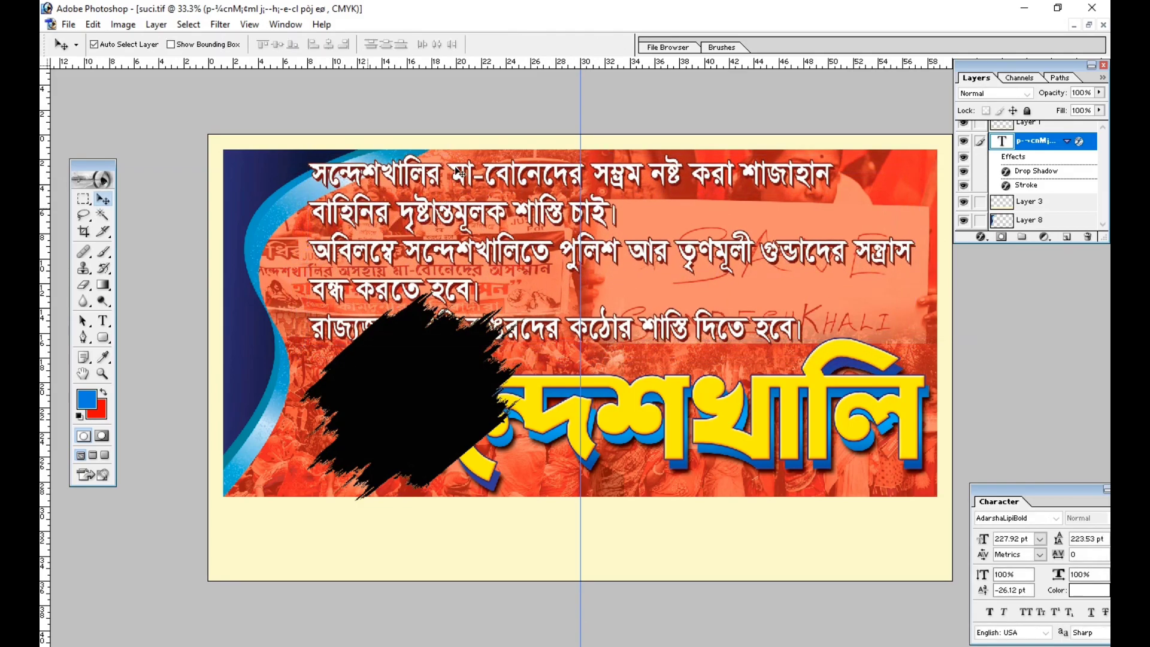
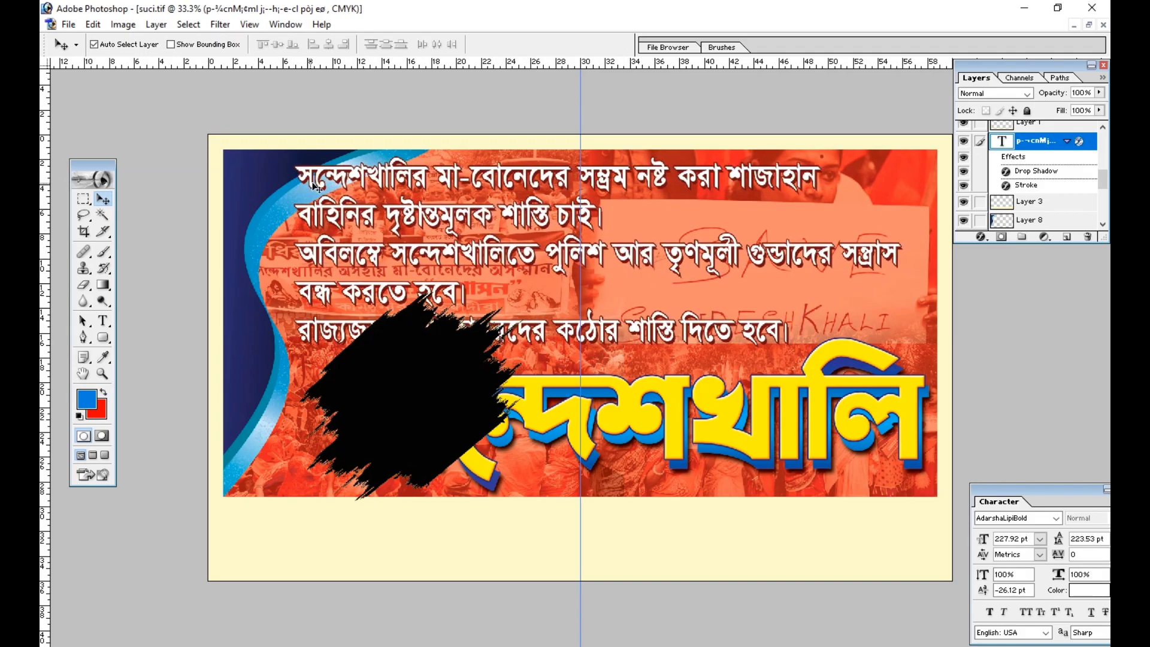
key("ctrl+t")
left_click_drag(902, 248, 932, 231)
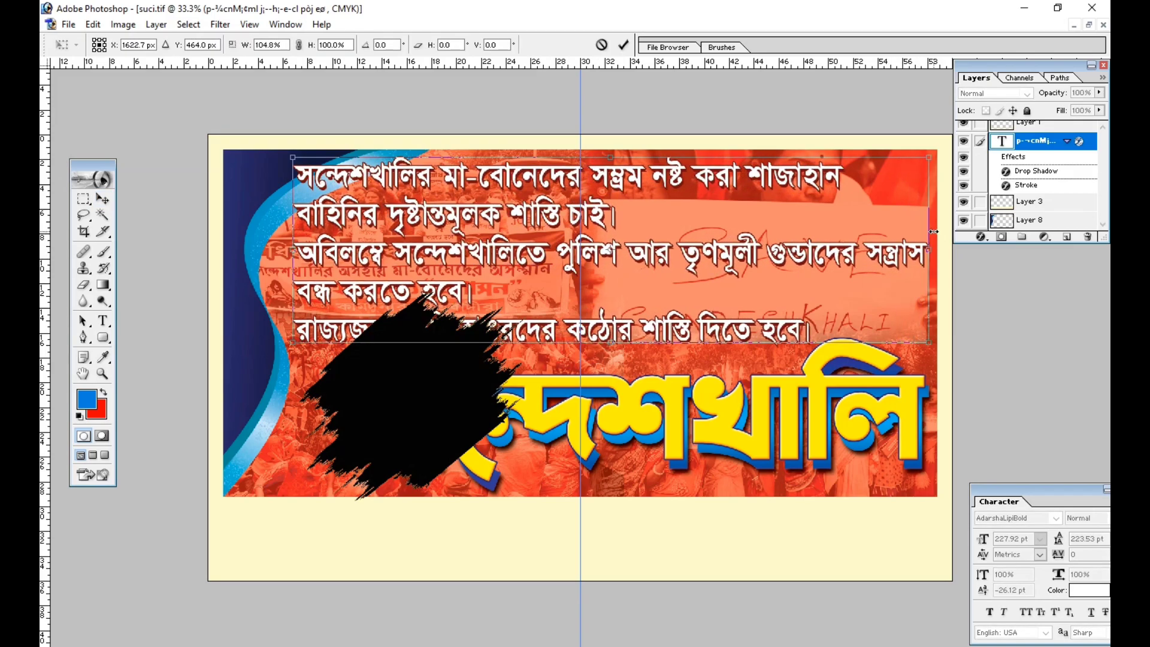
key("Return")
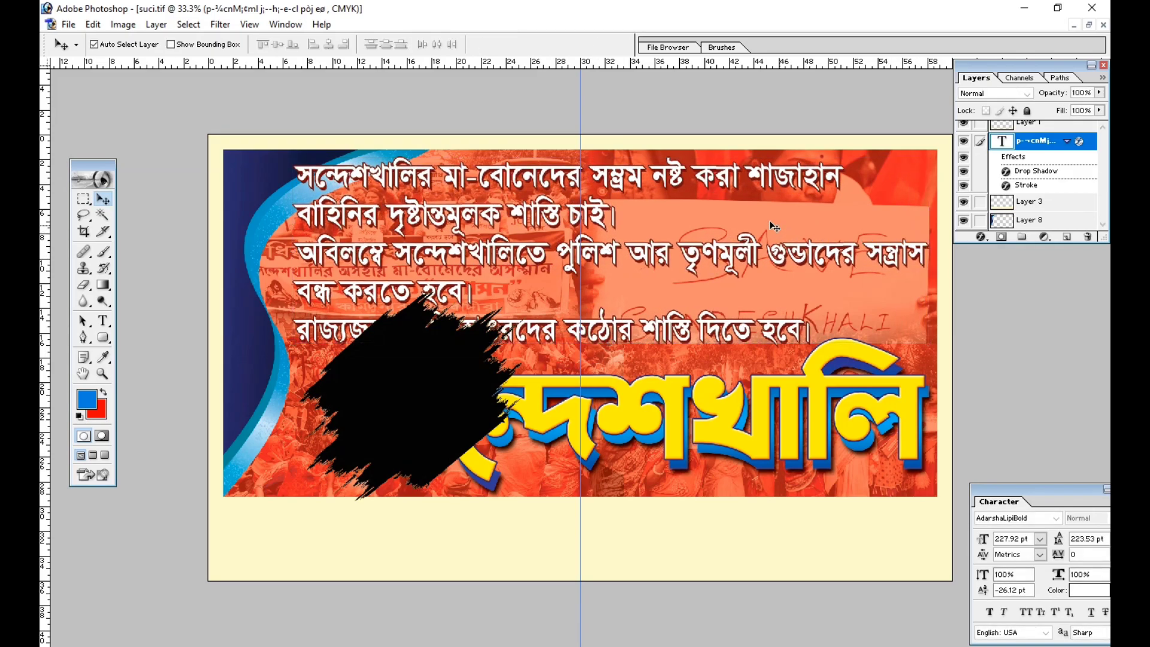
Step: Move the word শাজাহান from the end of the first slogan line to the start of the second, before বাহিনির
key("t")
left_click(750, 178)
key("Return")
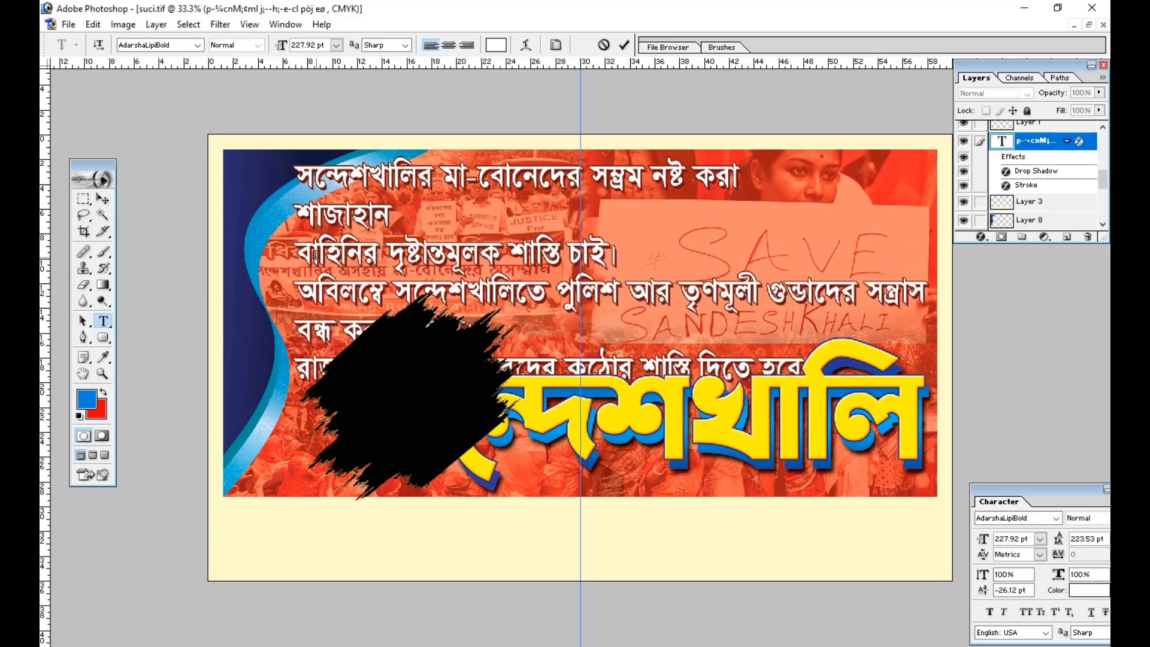
key("BackSpace")
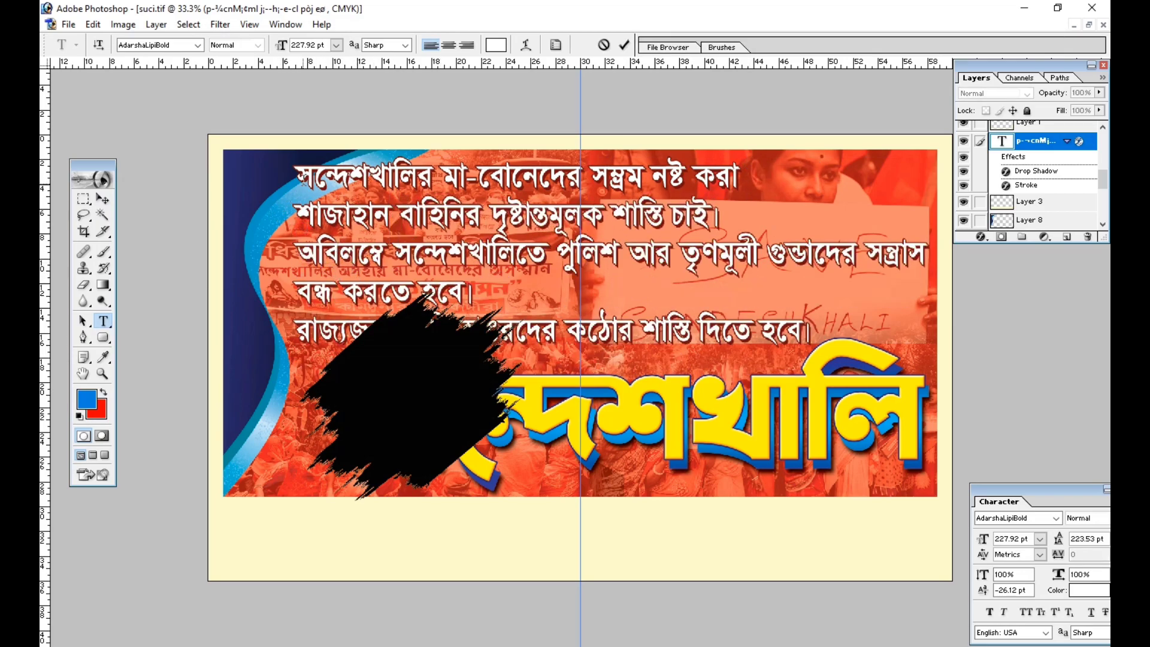
Step: Indent the slogan lines with leading spaces to follow the blue curve, and nudge the text block slightly left
left_click(294, 210)
left_click(296, 179)
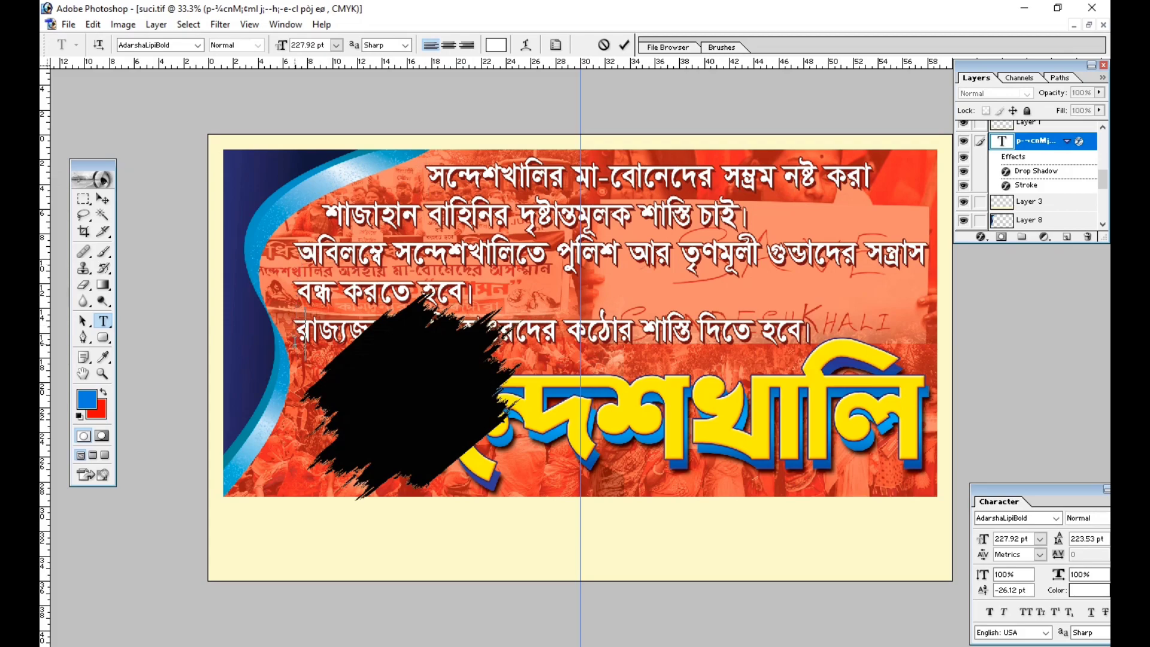
left_click(295, 335)
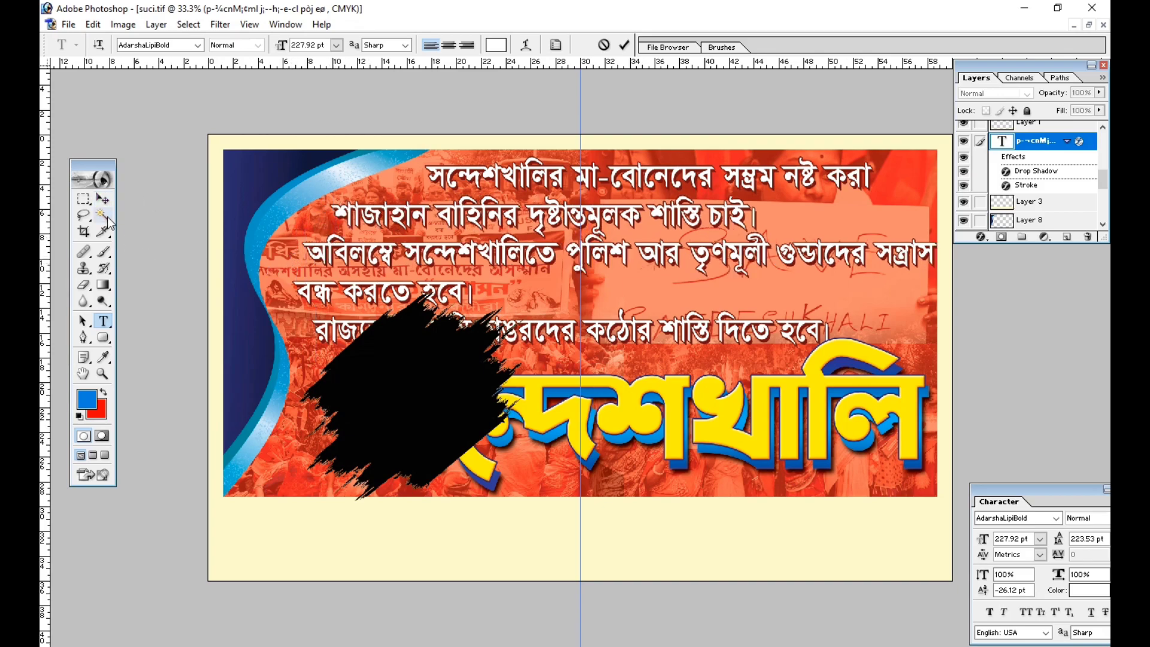
left_click(103, 200)
left_click_drag(516, 198, 505, 199)
Step: Move the black splash to the banner's lower-left corner and scale it proportionally to about 72.7%
mouse_move(401, 389)
left_mouse_down()
mouse_move(282, 491)
mouse_move(326, 446)
left_mouse_up()
key("ctrl+t")
left_click_drag(443, 328, 412, 355)
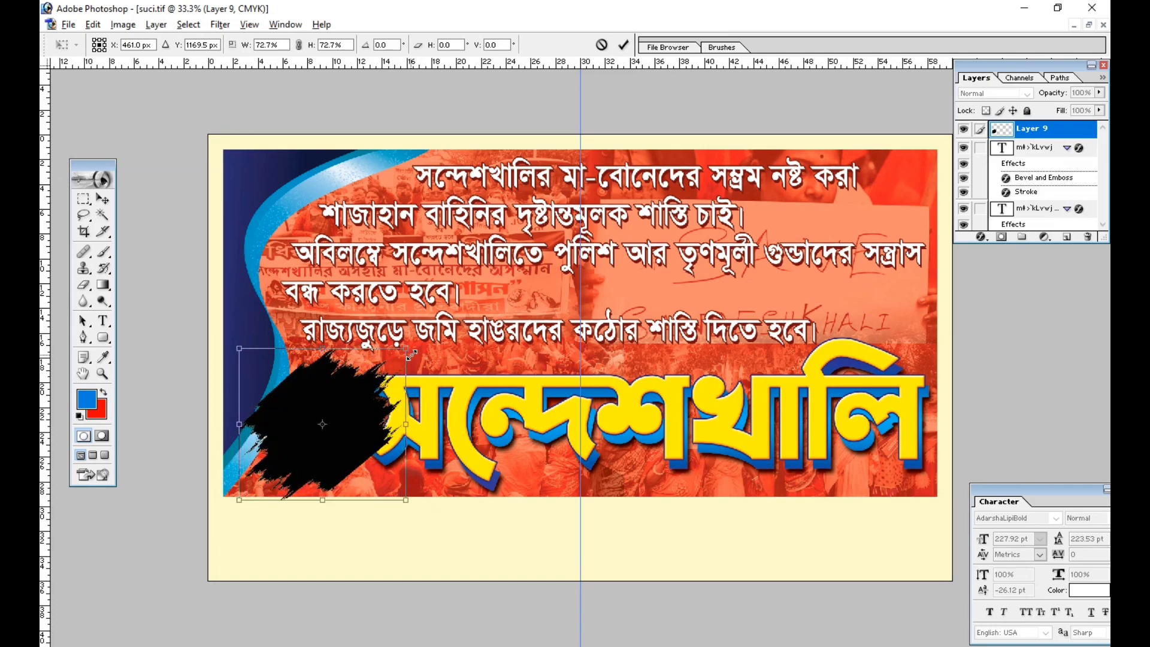
key("Return")
Step: Send the black splash layer backward until it lies behind the title and the slogan text
key("ctrl+bracketleft")
key("ctrl+bracketleft")
key("ctrl+bracketleft")
key("ctrl+bracketleft")
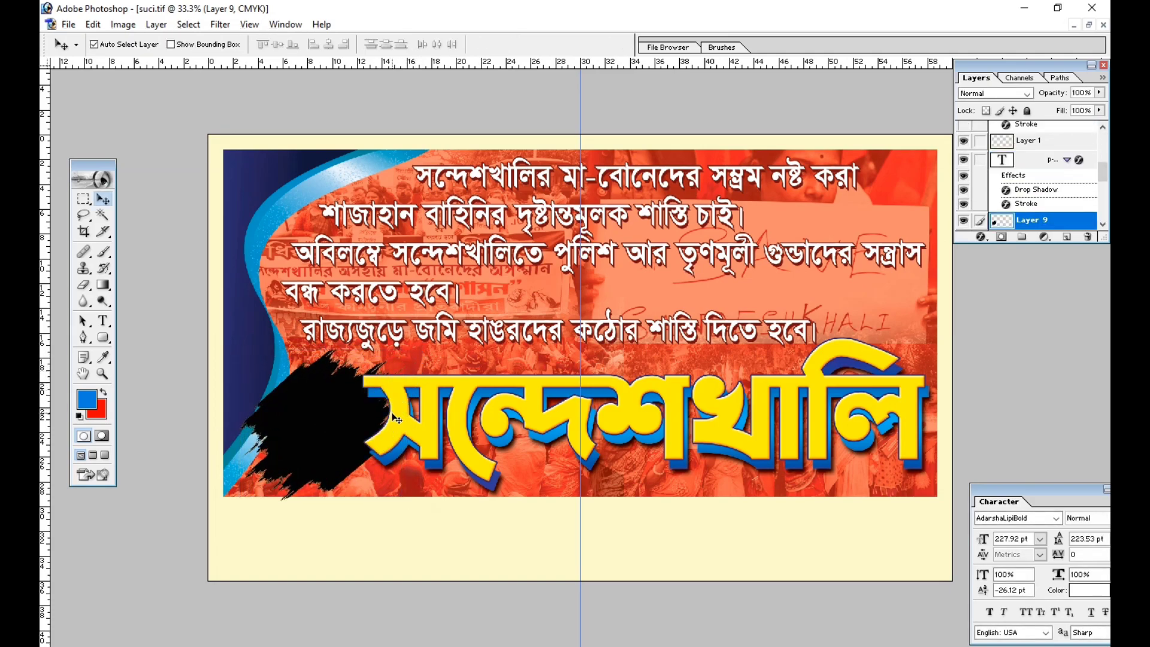
key("ctrl+bracketleft")
Step: Narrow the সন্দেশখালি title slightly from its left side, next to the black splash
left_click(405, 409)
key("ctrl+t")
left_click_drag(363, 403, 374, 397)
key("Return")
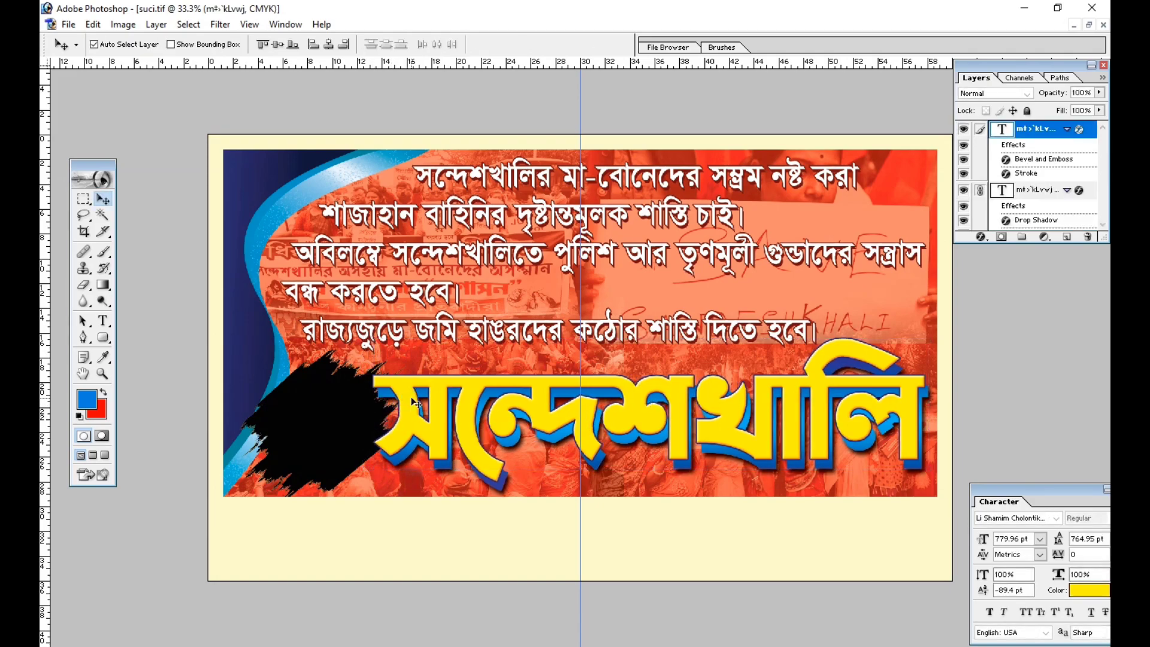
Step: Draw a small circle with the Ellipse shape tool on the empty area between the slogan lines
key("ctrl+plus")
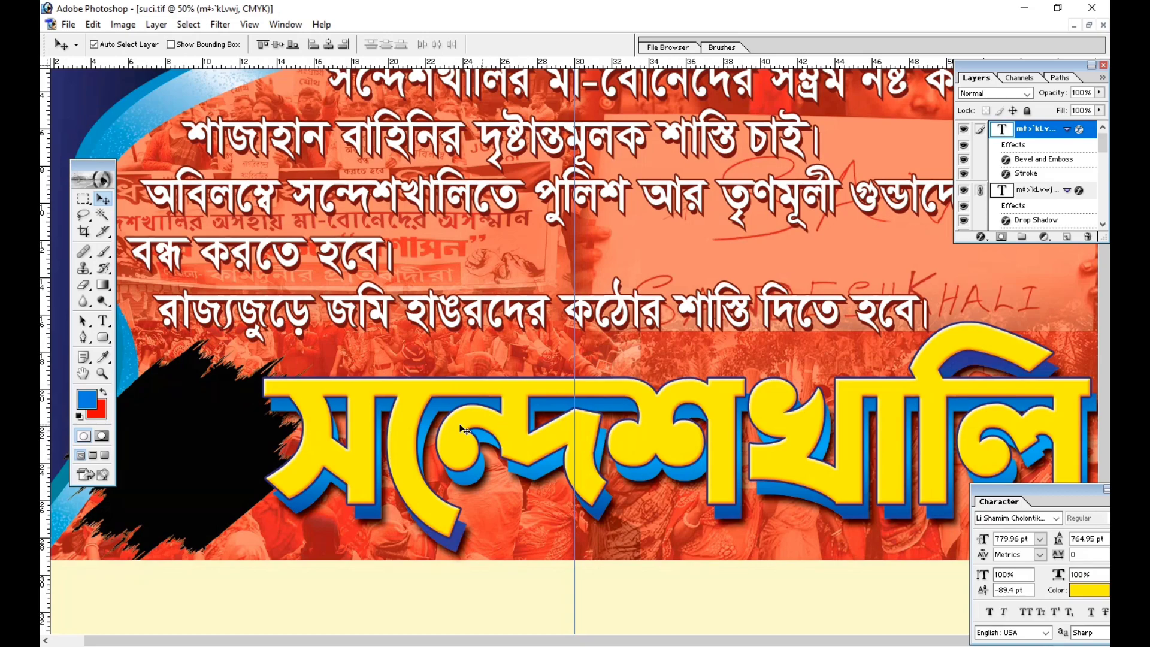
left_click_drag(511, 400, 546, 451)
left_click_drag(371, 264, 404, 357)
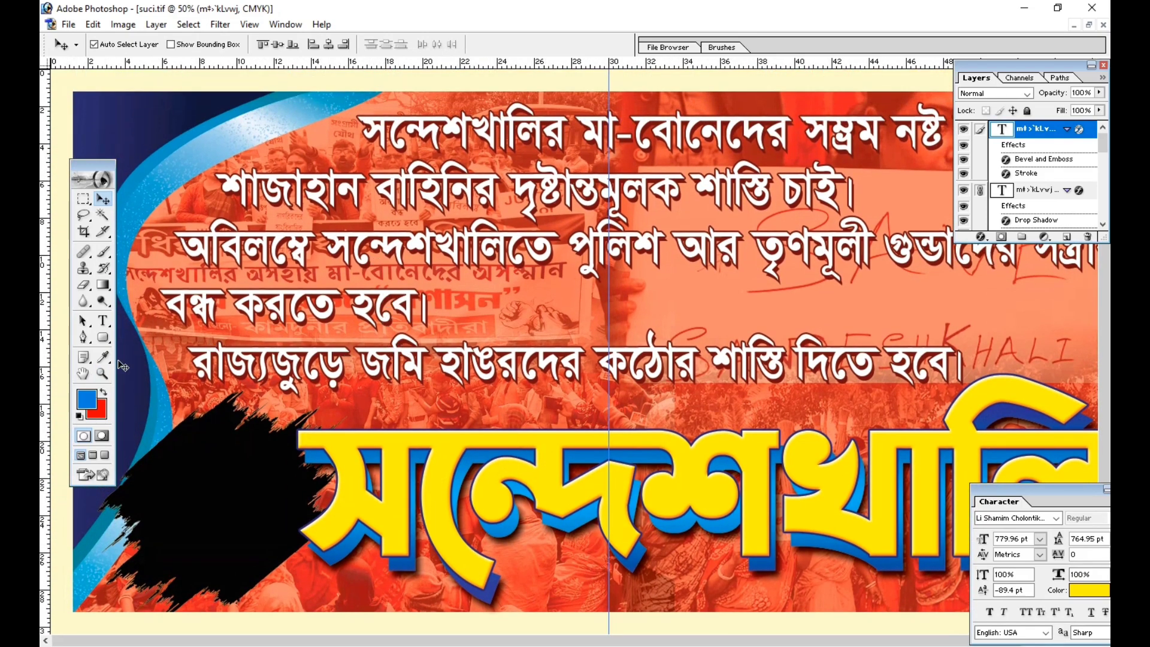
left_click_drag(108, 347, 150, 366)
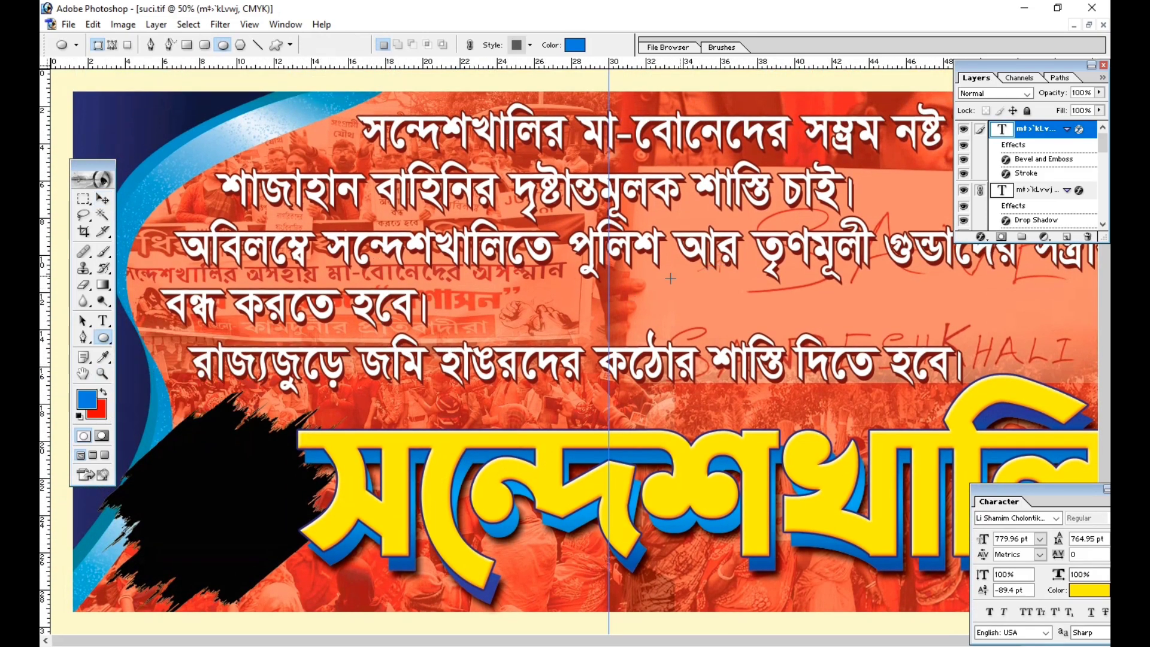
left_click_drag(674, 293, 664, 282)
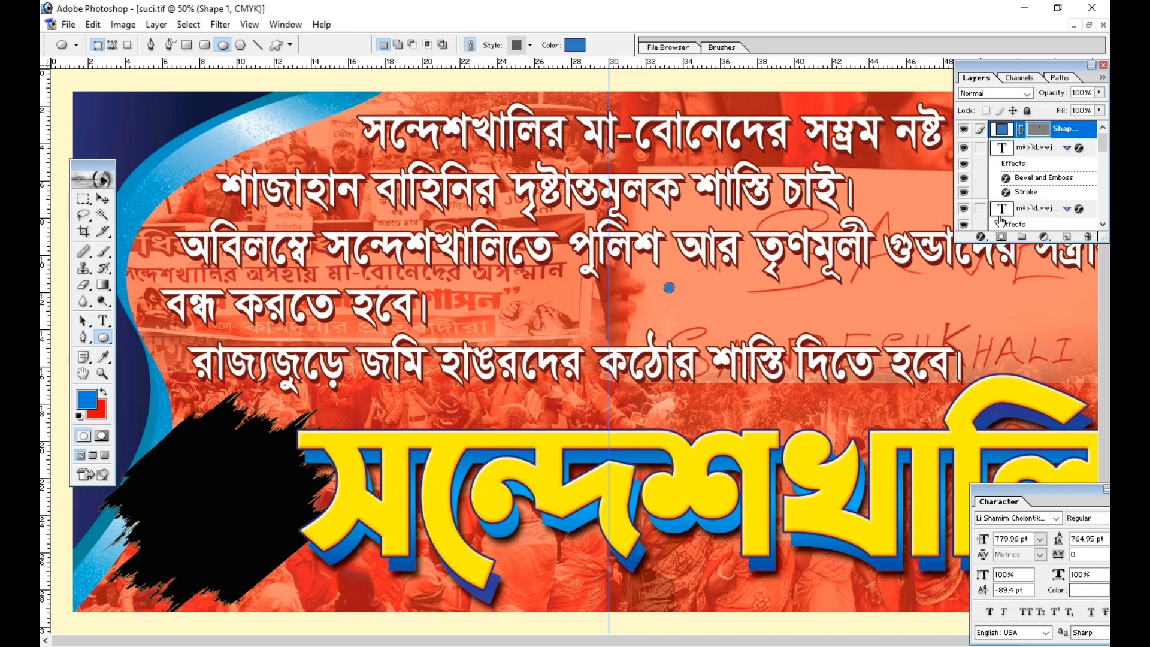
Step: Add a Color Overlay to the small circle, using yellow FFF200 as the overlay colour
left_click(982, 238)
left_click(985, 373)
left_click(483, 492)
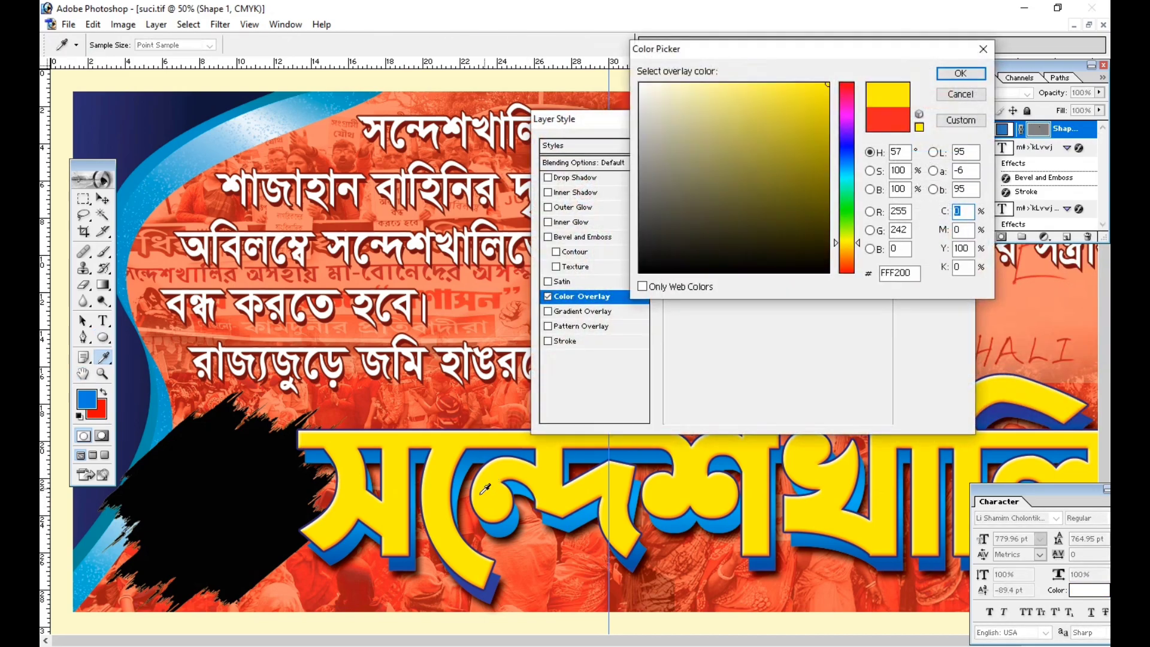
key("Return")
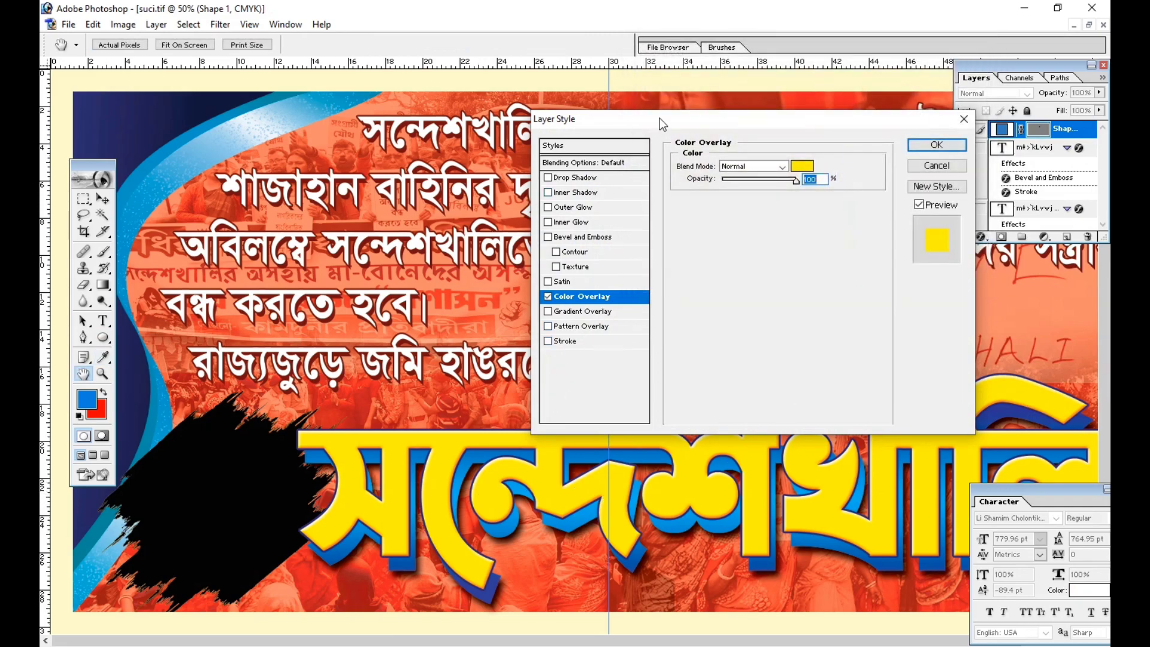
Step: Add a 5 px dark red Stroke to the small yellow circle and apply the layer style
left_click_drag(660, 117, 631, 376)
left_click(552, 600)
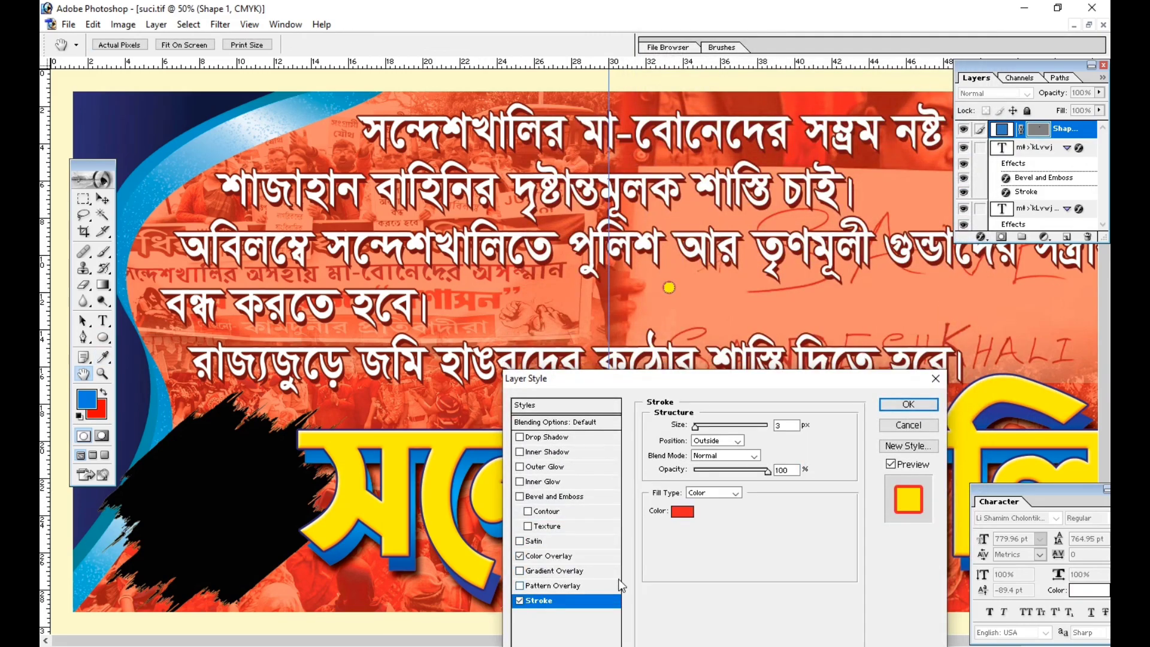
left_click(682, 511)
left_click(799, 182)
key("Return")
type("5")
key("Return")
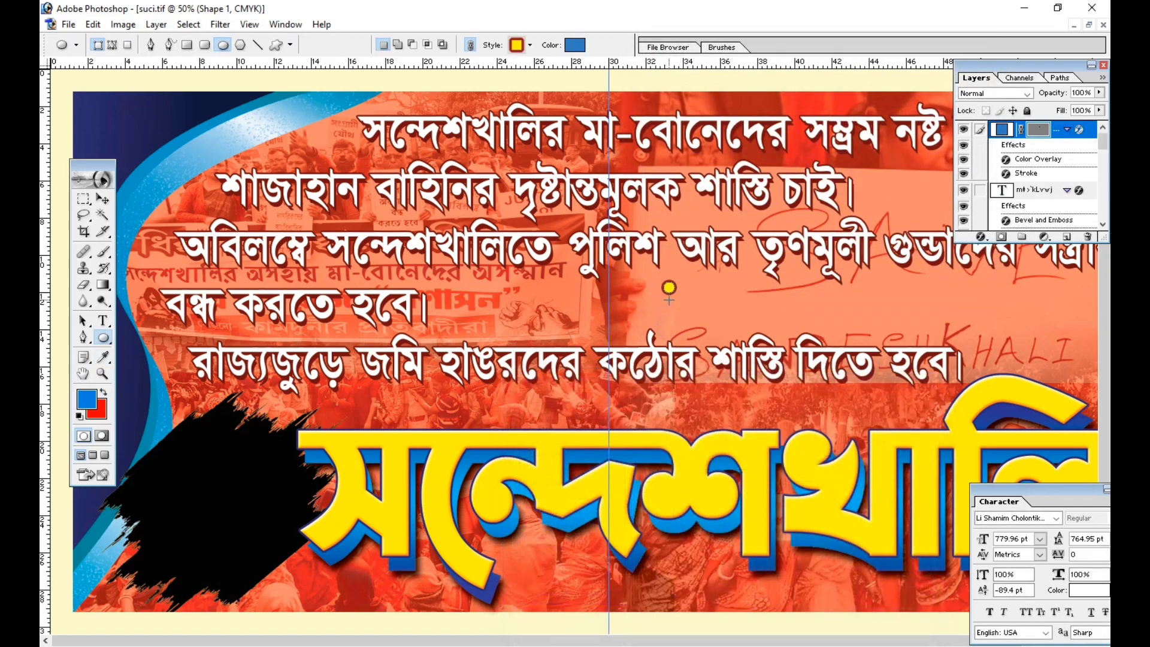
Step: Place the yellow circle as a bullet before the first slogan line and enlarge it to about 133.3%
left_click(103, 199)
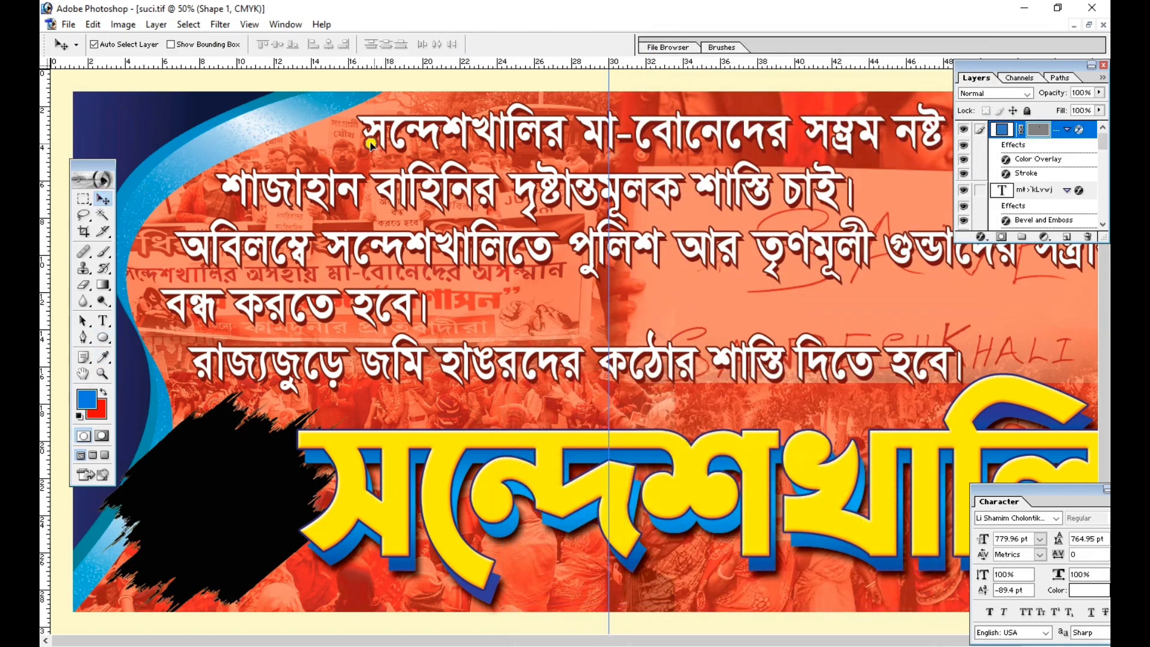
key("ctrl+t")
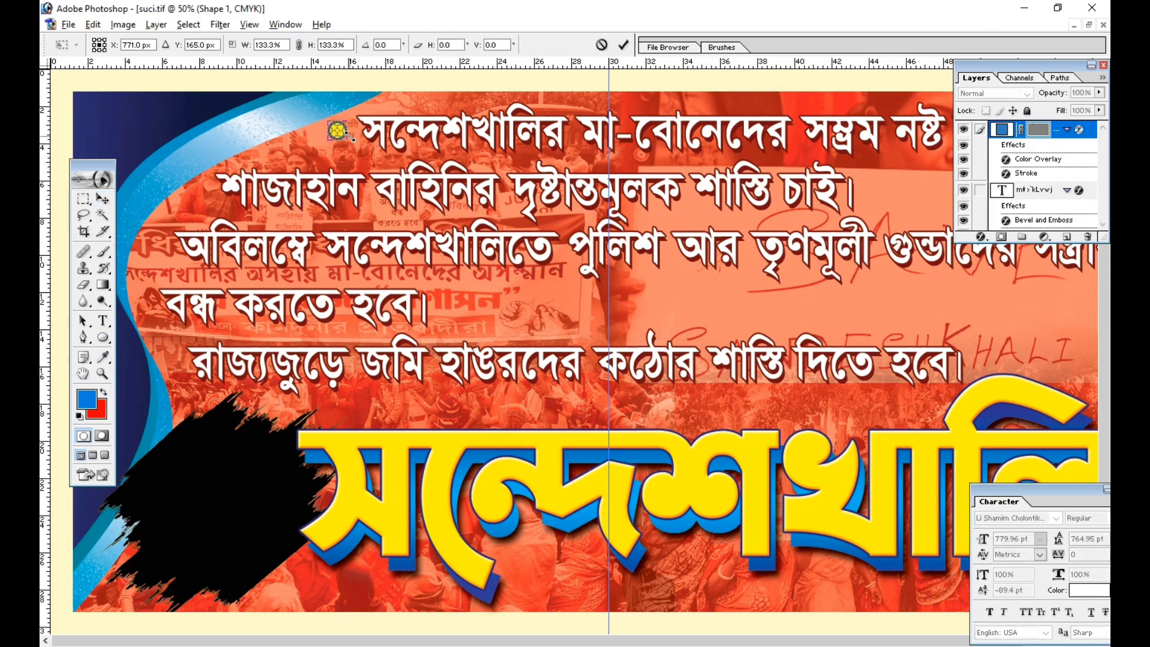
key("Return")
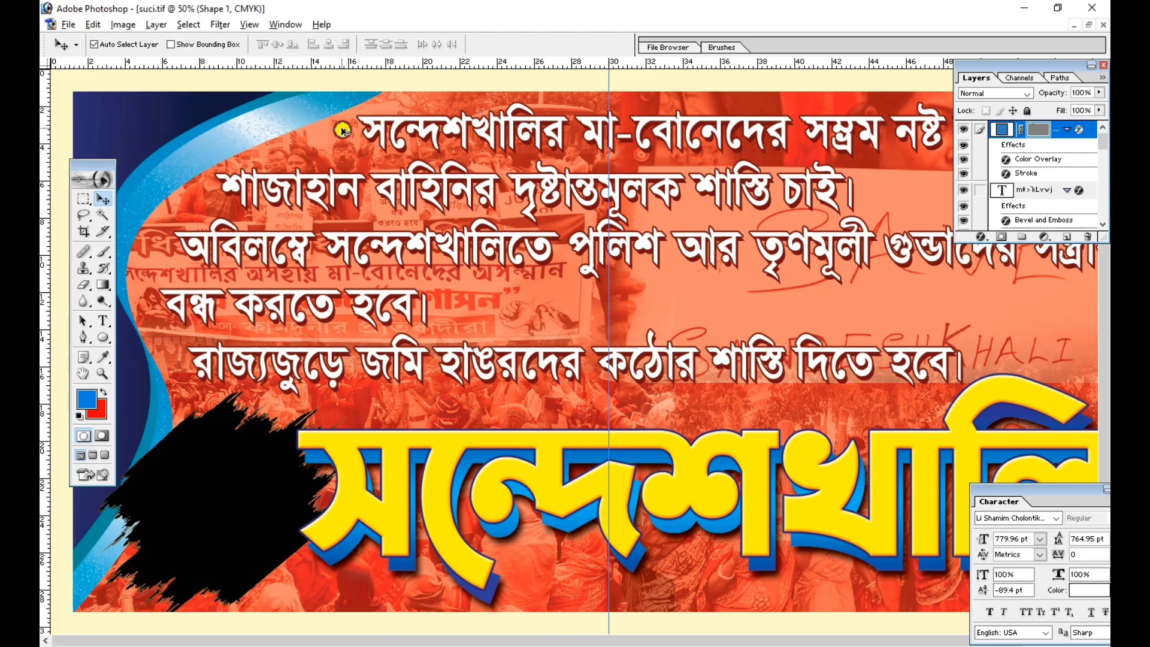
Step: Duplicate the yellow bullet in front of the slogan lines starting with অবিলম্বে and রাজ্যজুড়ে
left_click_drag(155, 247, 157, 248)
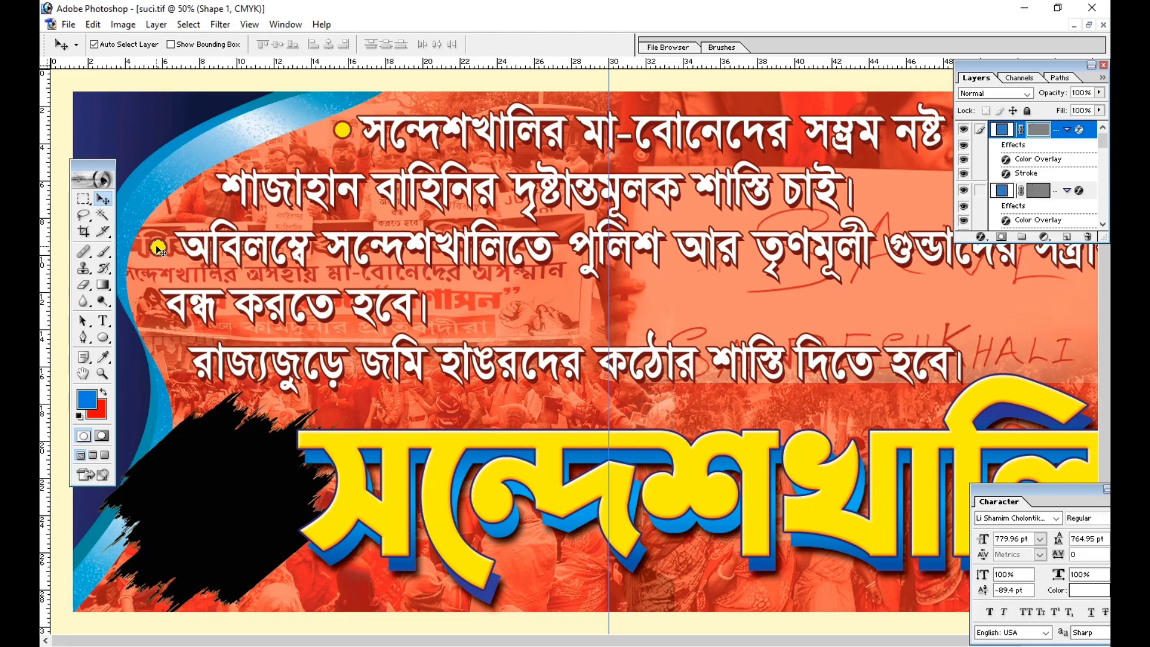
left_click_drag(159, 268, 174, 366)
left_click(482, 321)
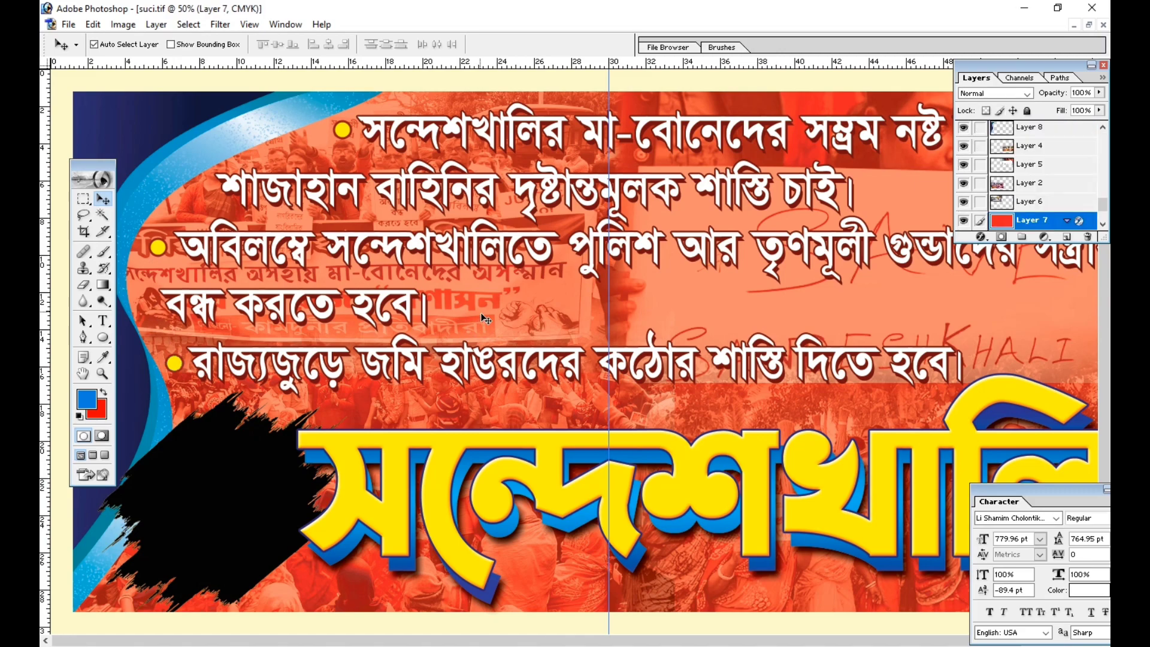
Step: Move the floating toolbox away from the black splash and select the splash layer
key("ctrl+minus")
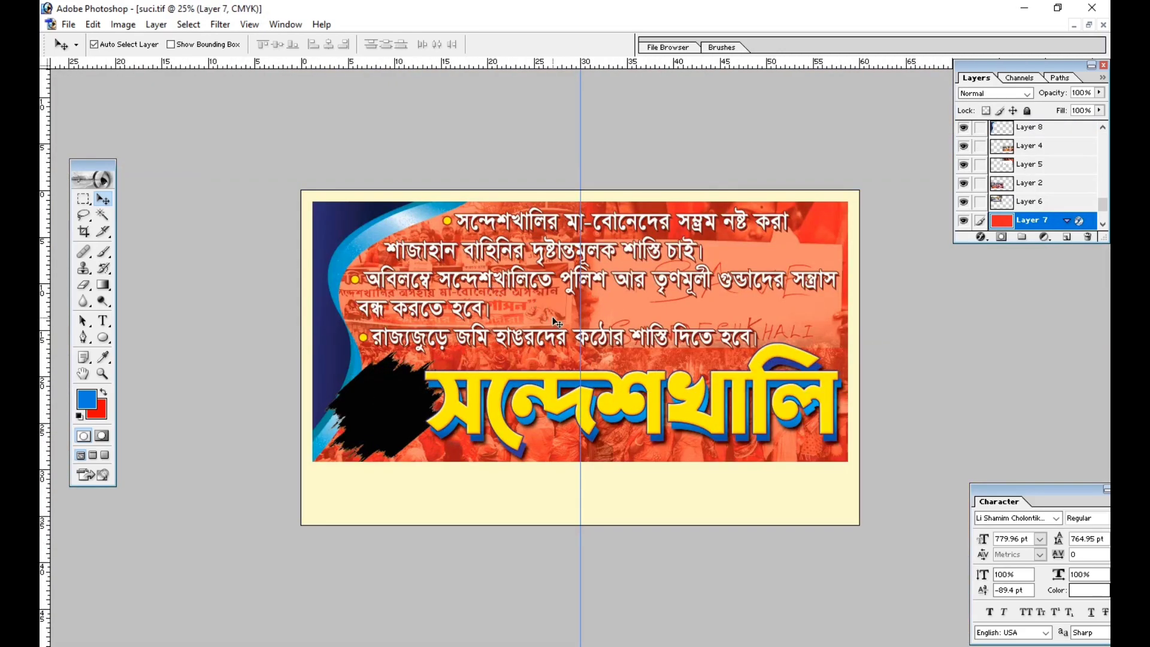
key("ctrl+plus")
key("ctrl+j")
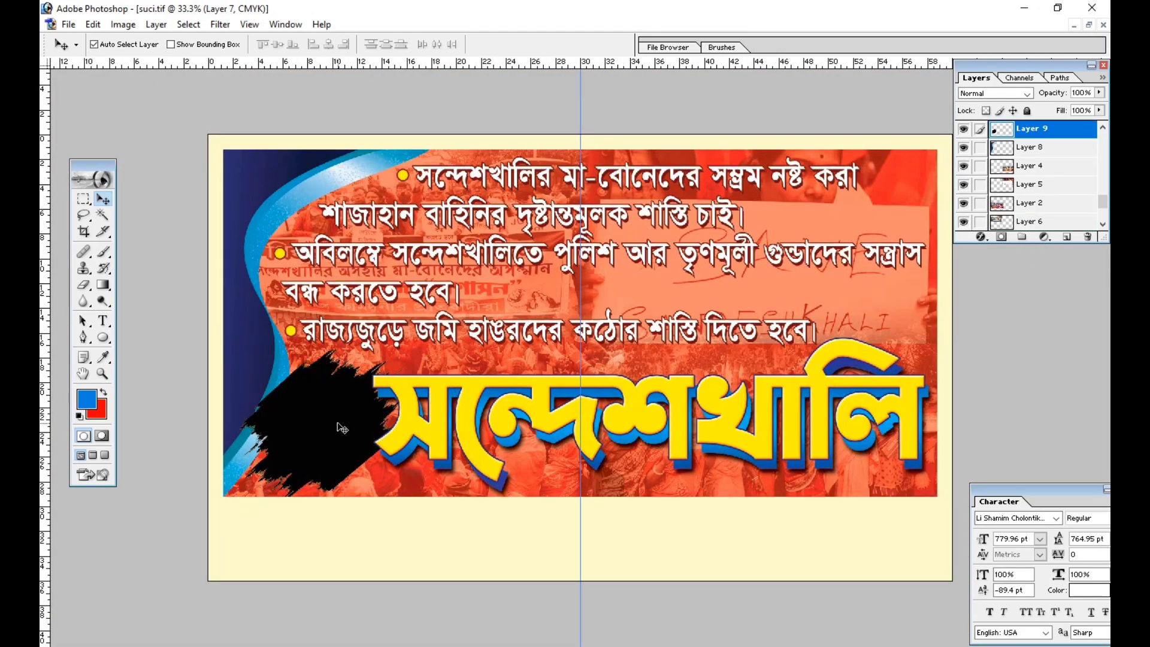
left_click(406, 411)
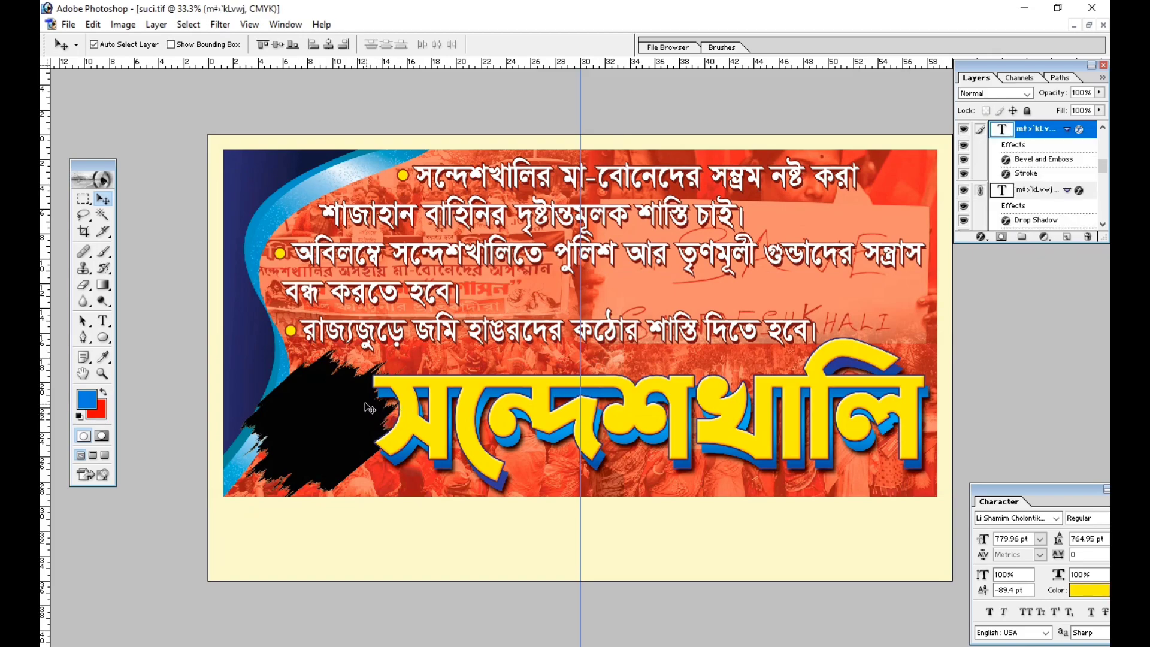
key("ctrl+plus")
left_click_drag(429, 371, 463, 320)
left_click_drag(91, 173, 549, 150)
left_click(225, 396)
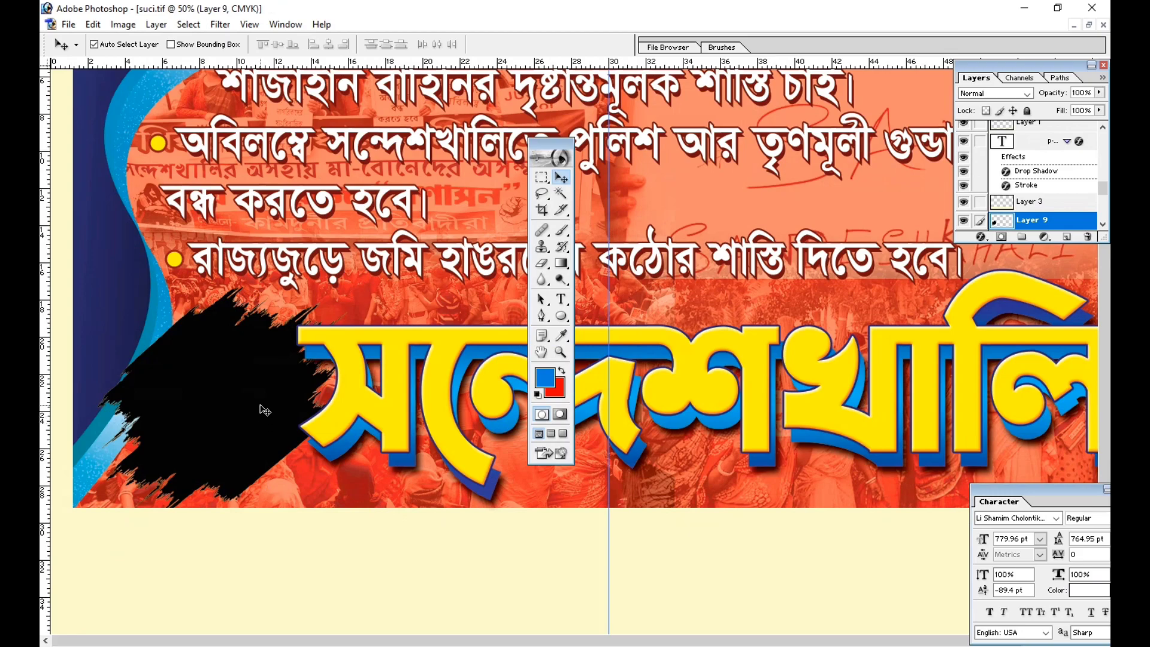
Step: Switch to BanglaWord and copy the phrase পাশে আছি from SOUMEN.BWD
key("alt+Tab")
left_click_drag(382, 368, 448, 367)
right_click(448, 367)
left_click(476, 395)
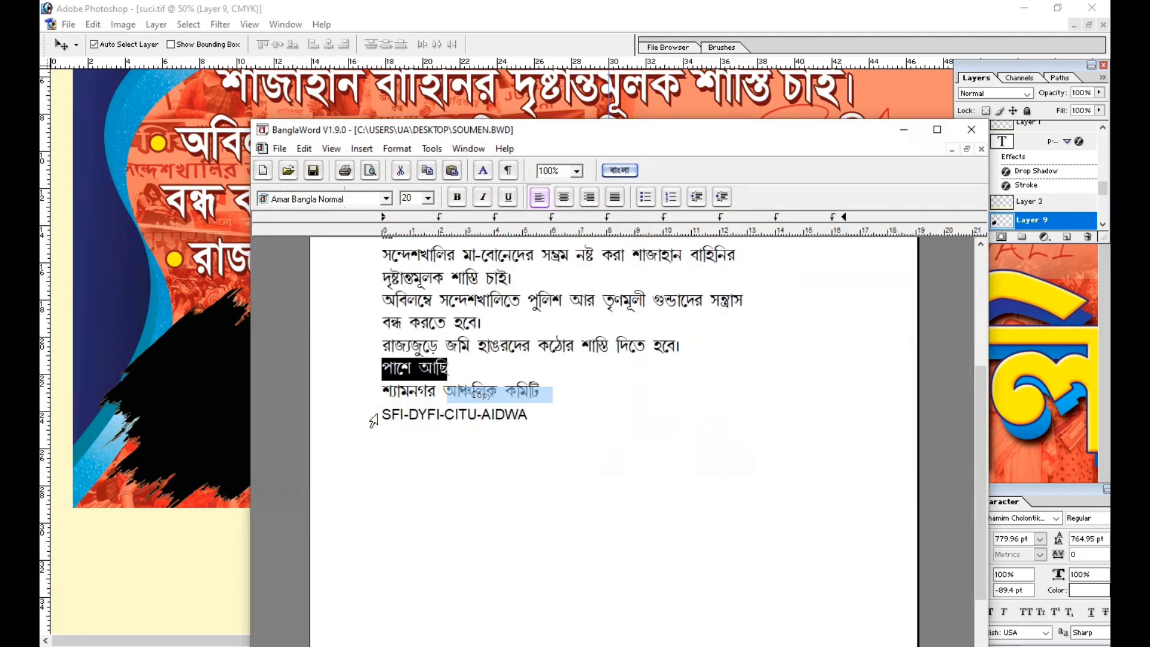
Step: Return to Photoshop and paste the copied phrase as a new text layer over the black splash
left_click(217, 380)
key("t")
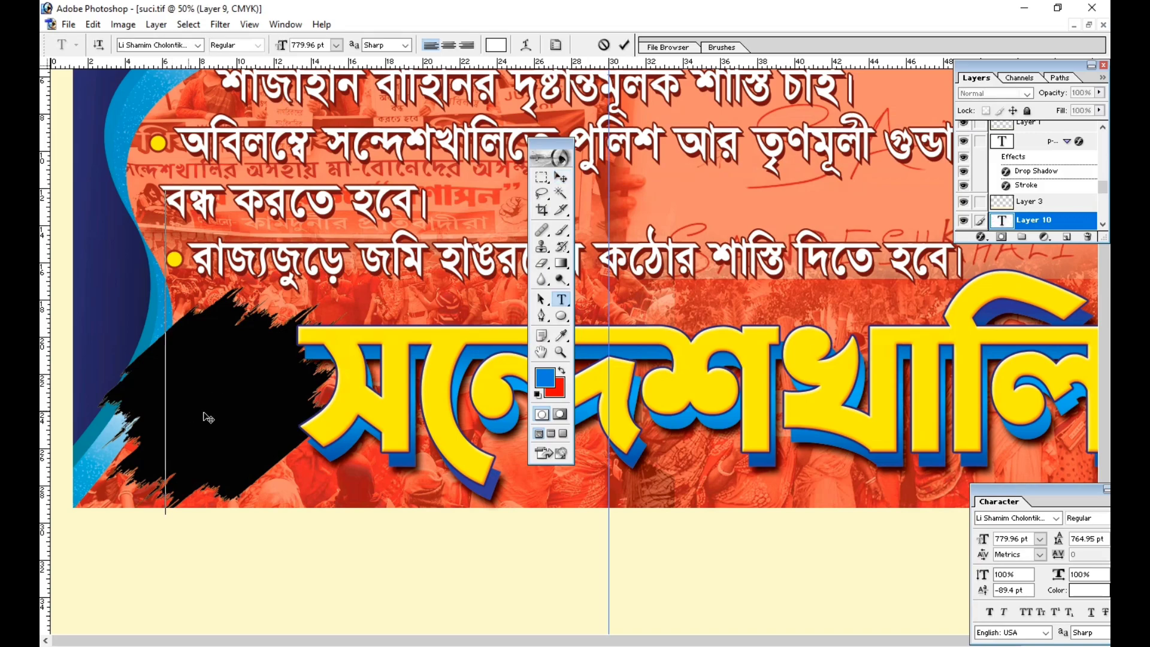
left_click(165, 404)
key("ctrl+v")
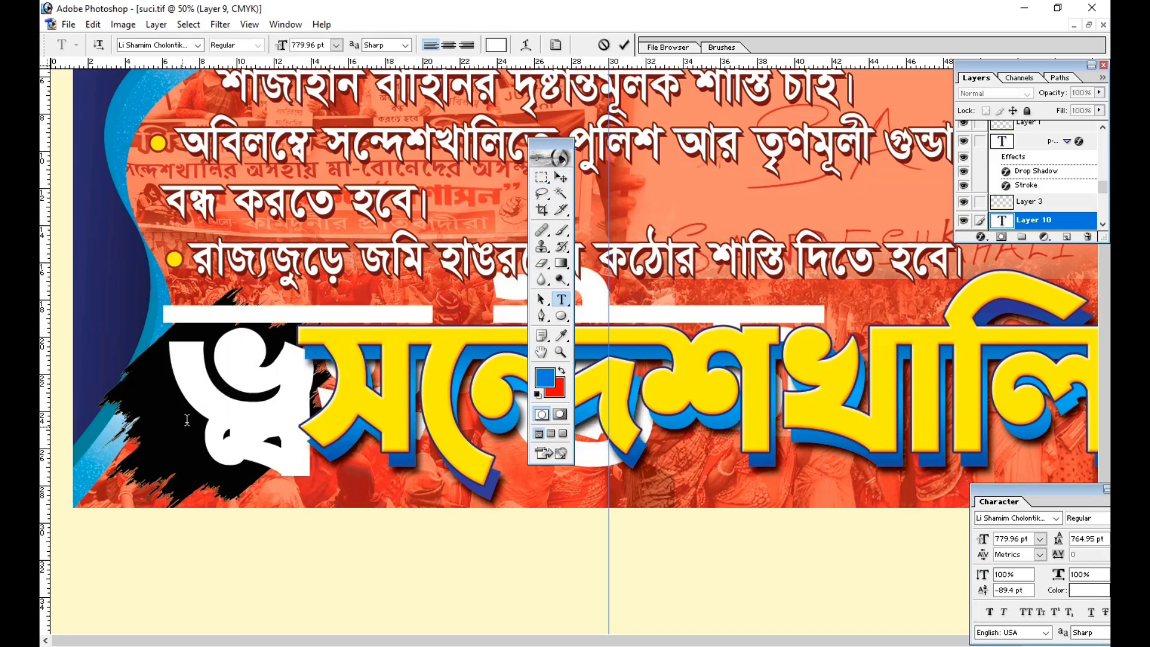
Step: Set the font of the whole pasted phrase to LipiJuthiB and commit the text
key("ctrl+a")
left_click(1016, 522)
key("Down")
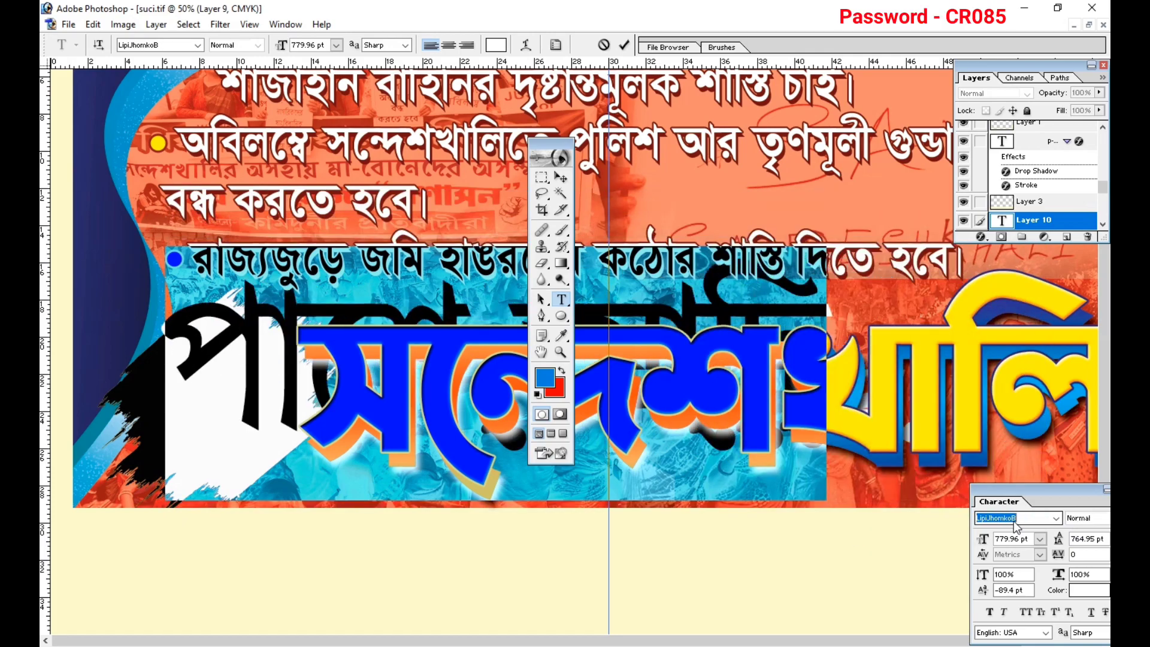
key("Down")
key("Down")
key("Down")
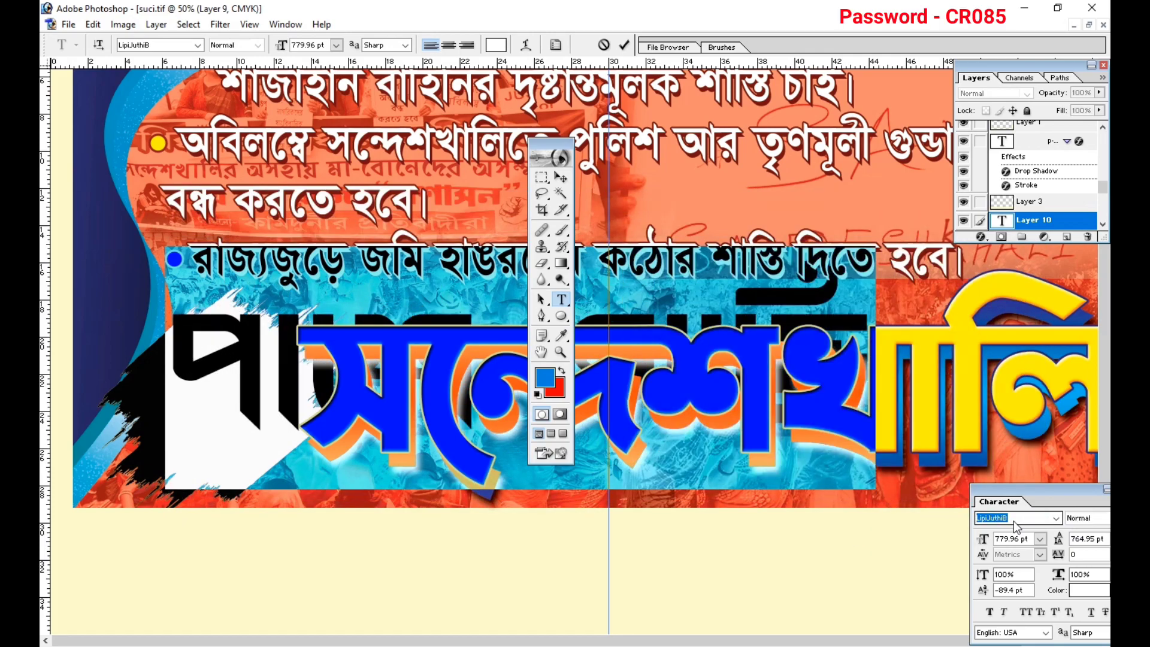
key("ctrl+Return")
Step: Scale the phrase পাশে আছি down to fit the black splash and break it into two lines, with আছি indented below পাশে
key("ctrl+t")
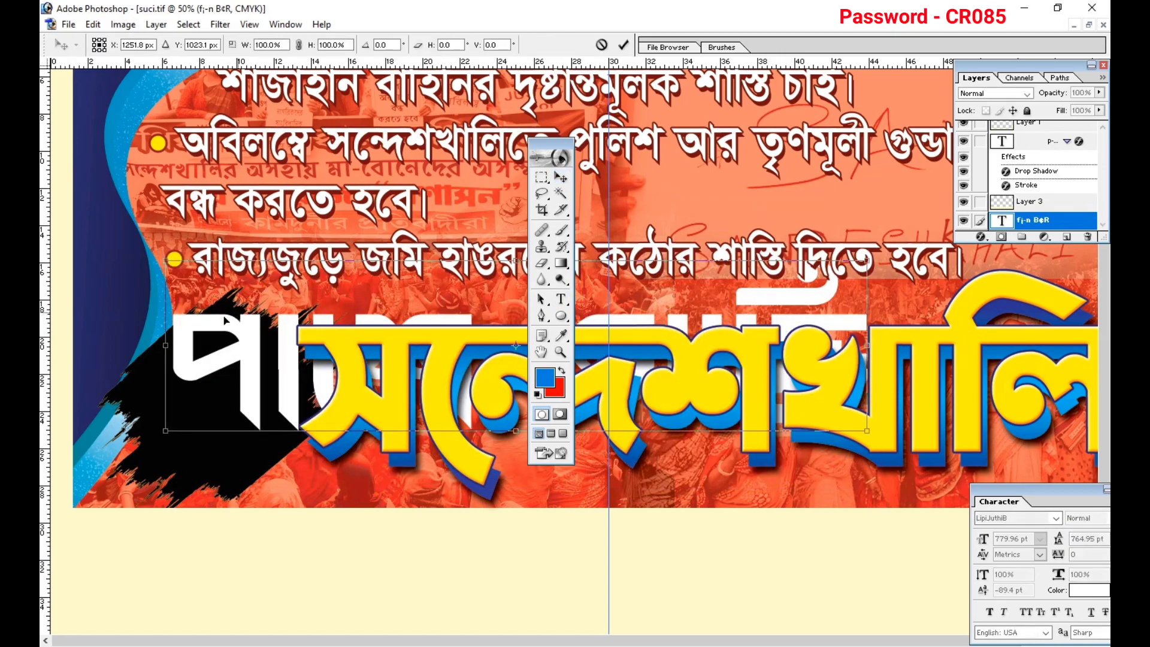
mouse_move(165, 260)
left_mouse_down()
mouse_move(397, 324)
mouse_move(189, 373)
left_mouse_up()
key("Return")
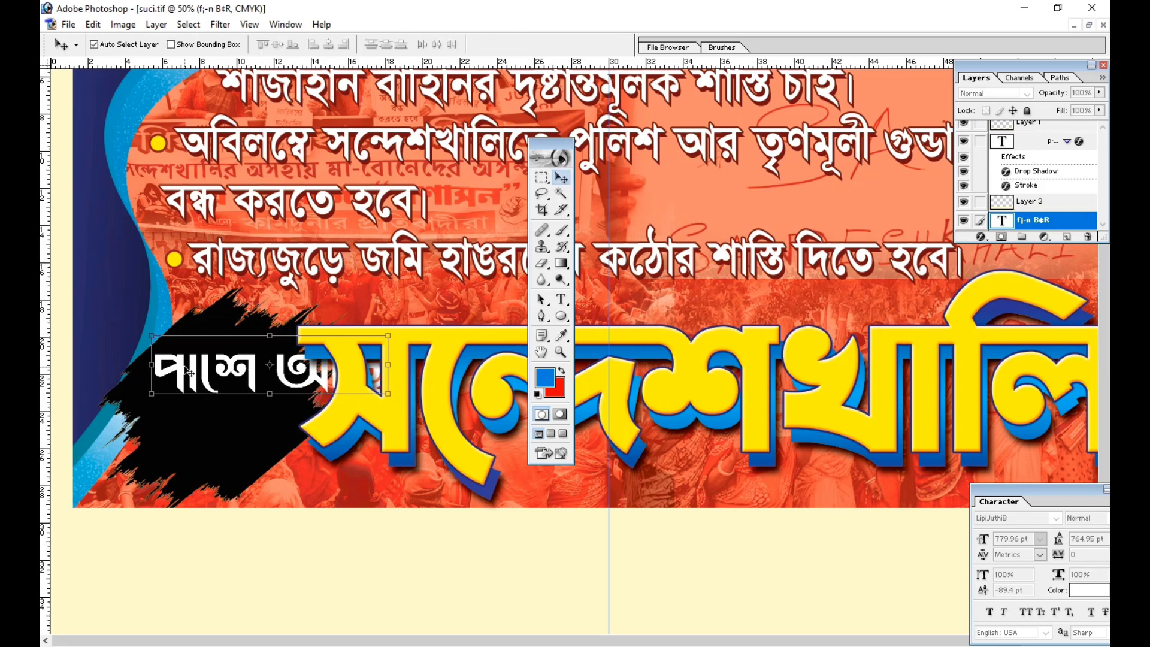
key("t")
left_click(277, 366)
key("Return")
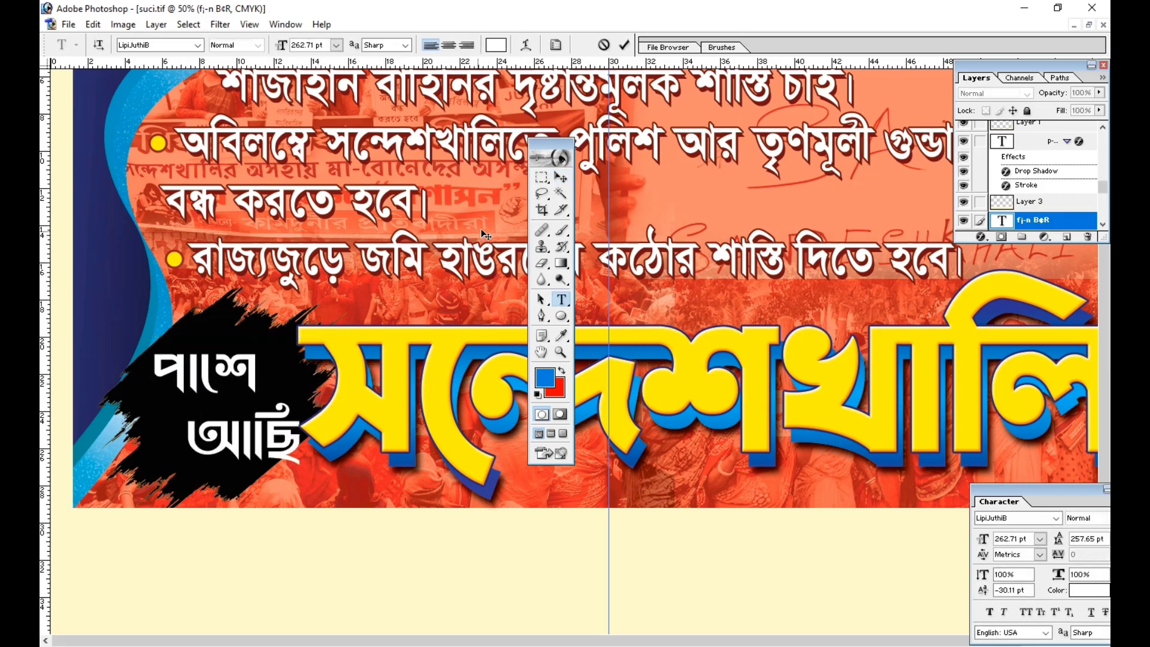
left_click(560, 179)
Step: Flip the black splash horizontally, shift it slightly left, and move the two-line phrase left to sit inside it
key("ctrl+alt+e")
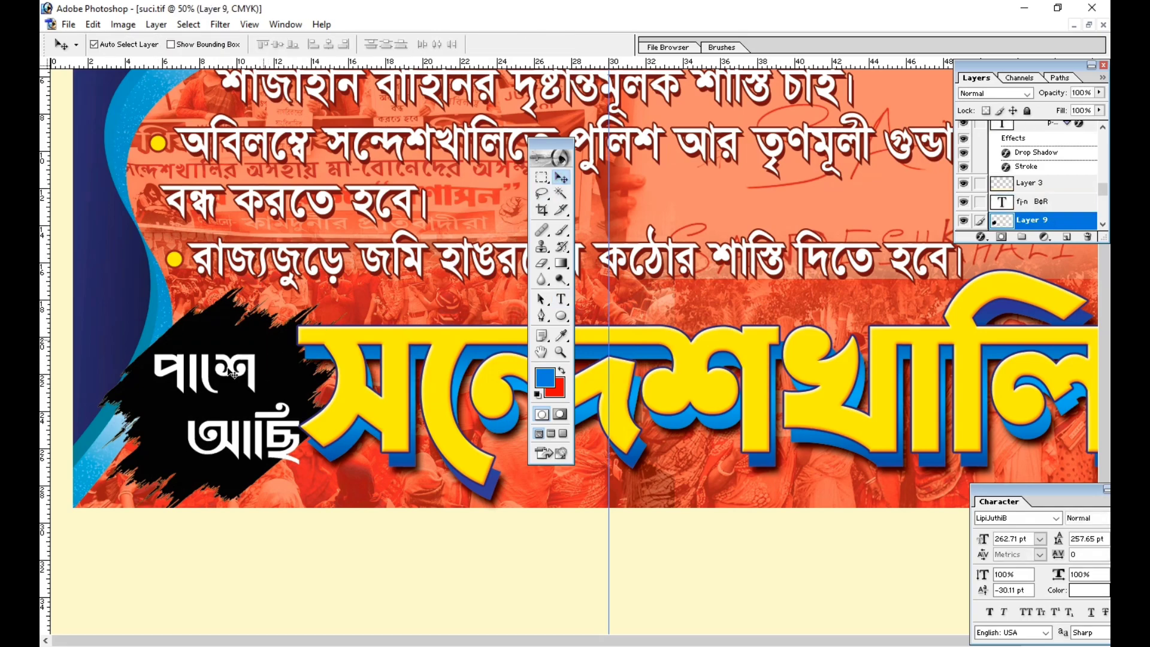
key("ctrl+t")
right_click(196, 353)
left_click(249, 526)
left_click_drag(263, 414, 242, 415)
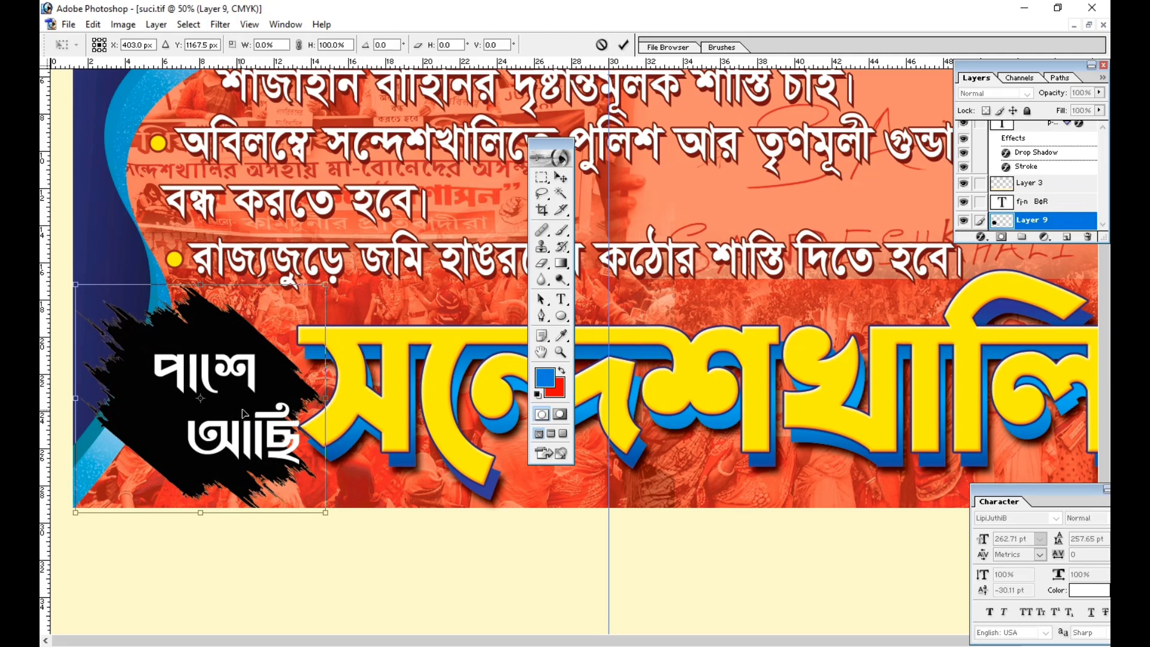
key("Return")
left_click_drag(235, 357, 216, 358)
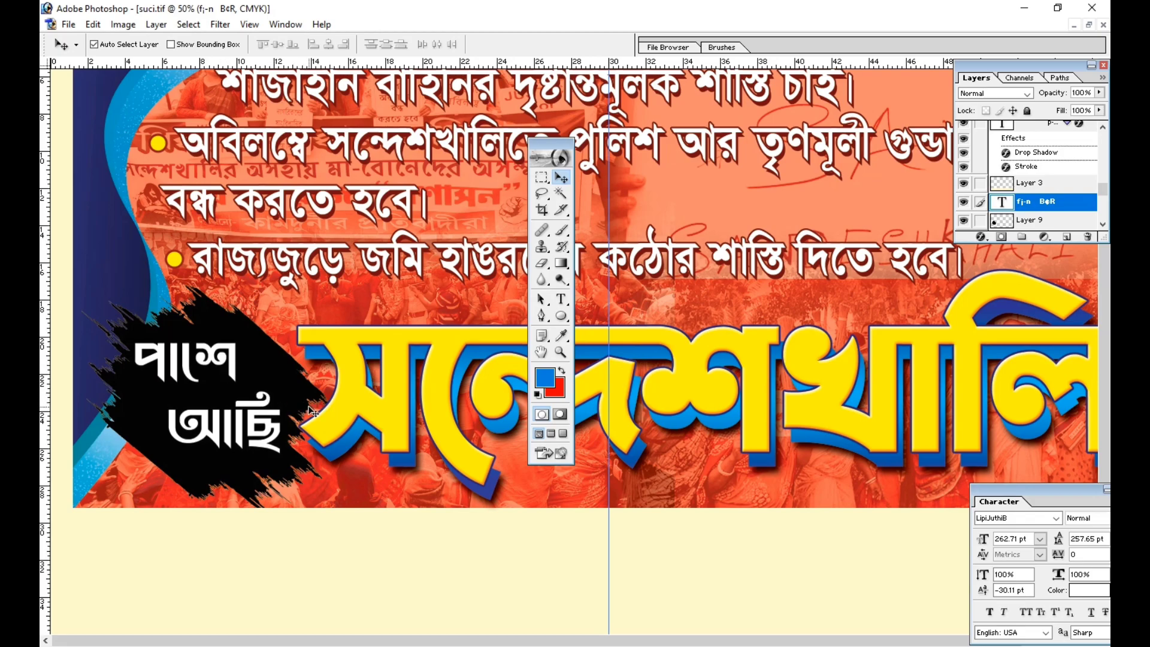
Step: Move the floating toolbox off the banner and add an Outer Glow in dark red 970000 to the black splash layer
key("ctrl+minus")
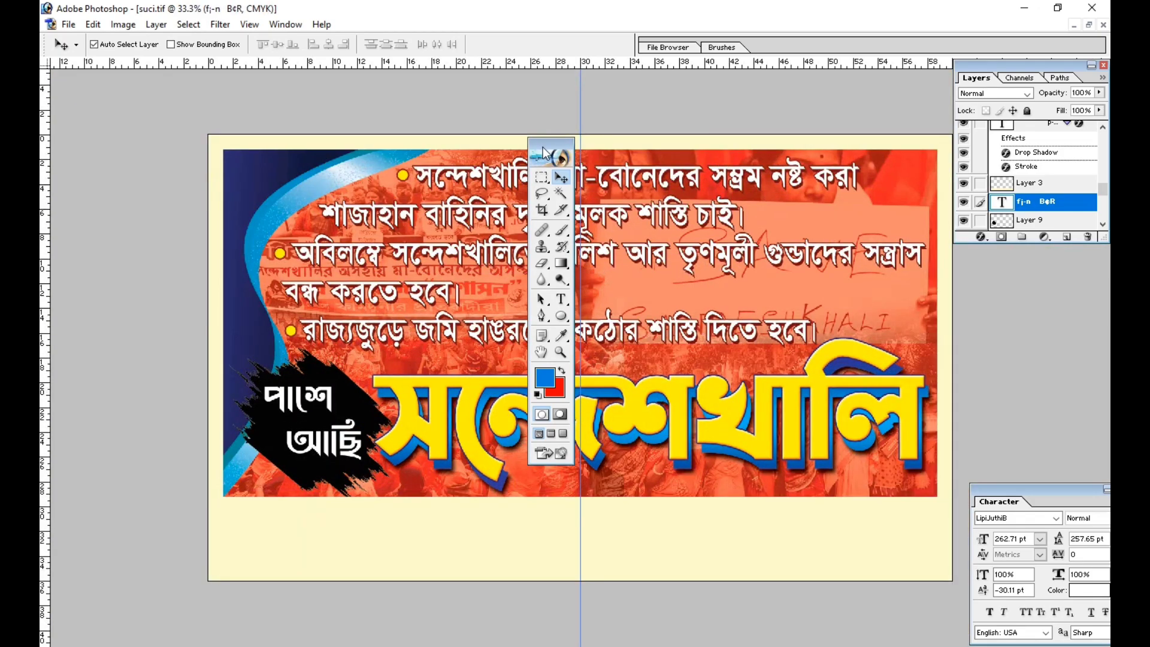
left_click_drag(173, 155, 173, 139)
left_click(352, 407)
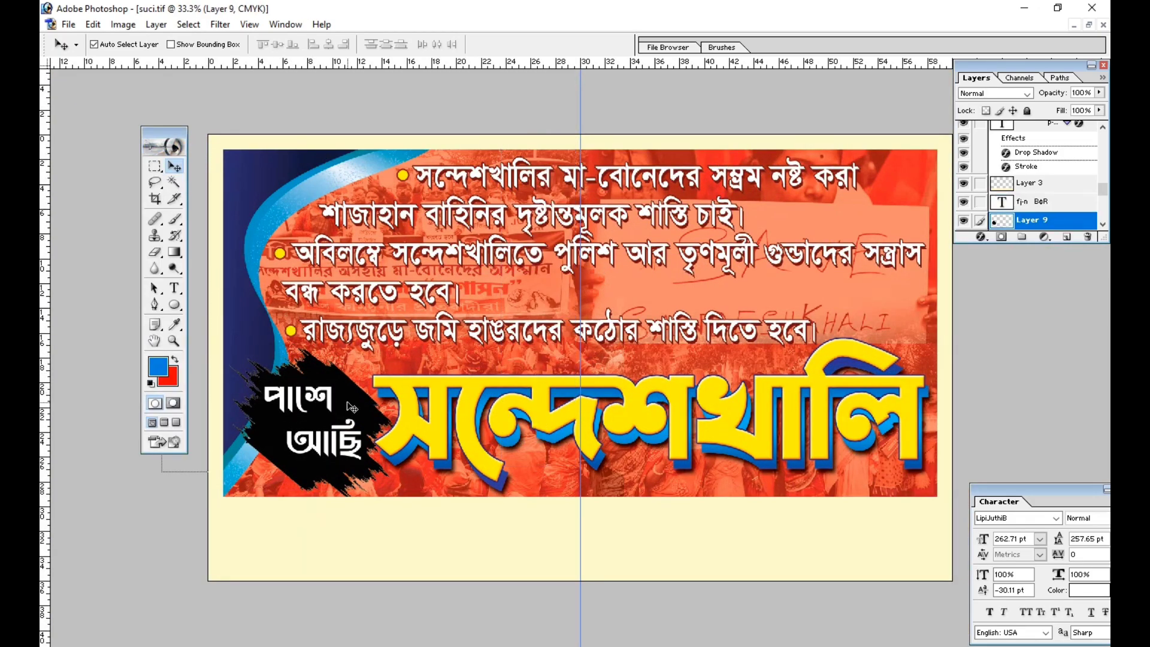
left_click(980, 239)
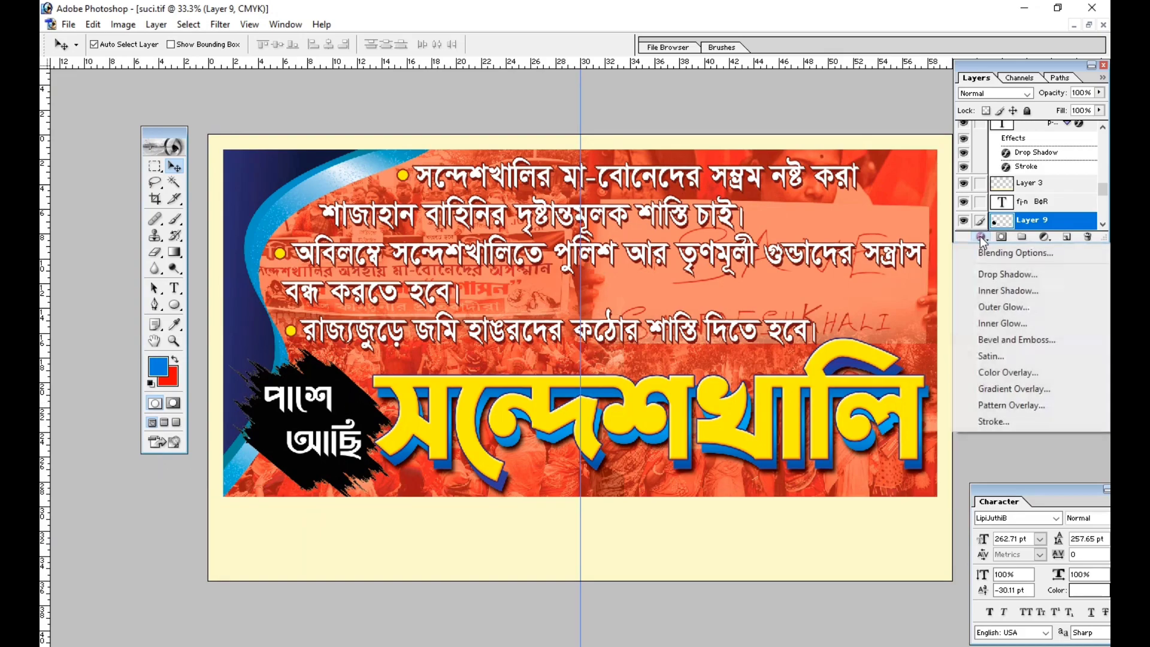
key("Escape")
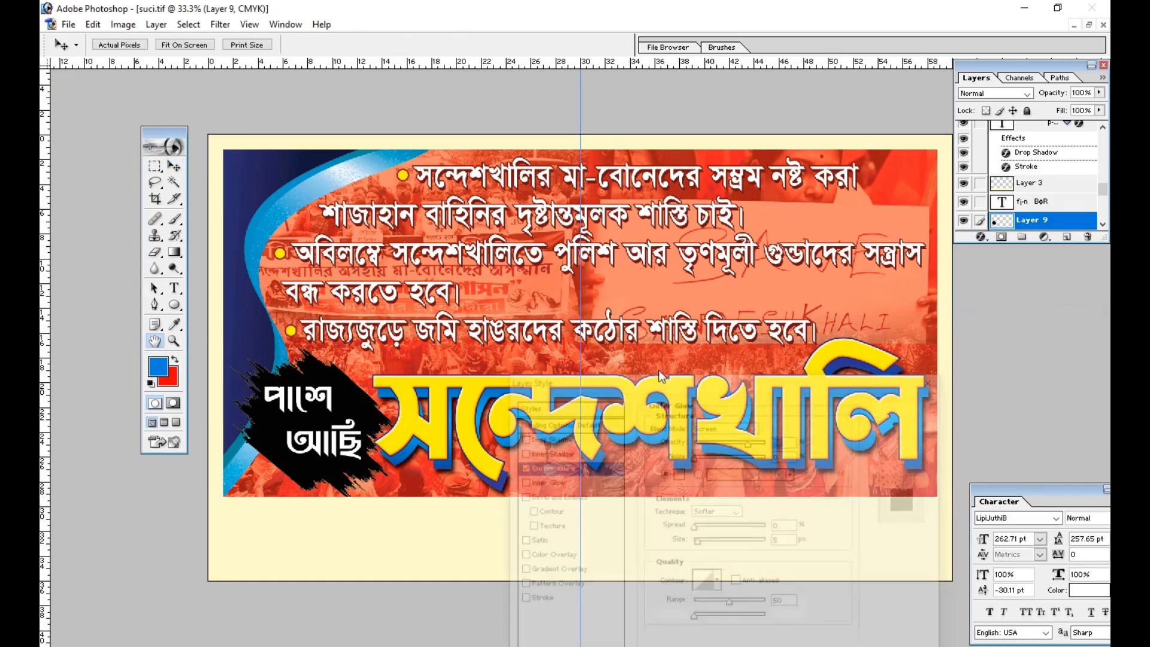
left_click(677, 473)
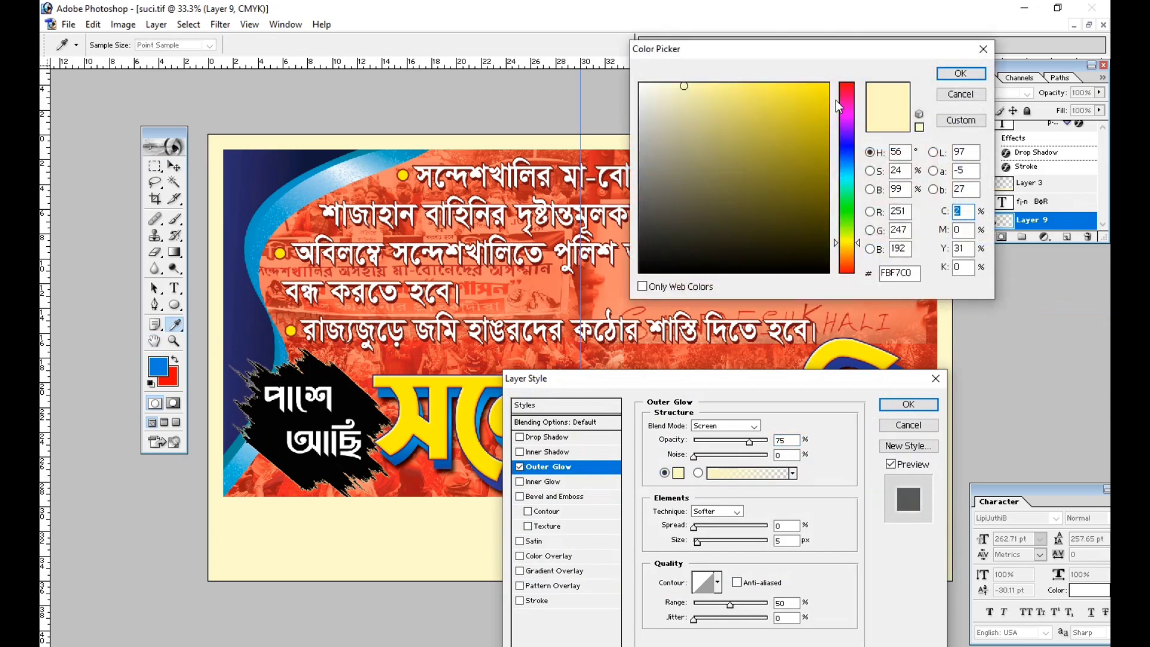
left_click_drag(846, 103, 845, 85)
left_click(825, 171)
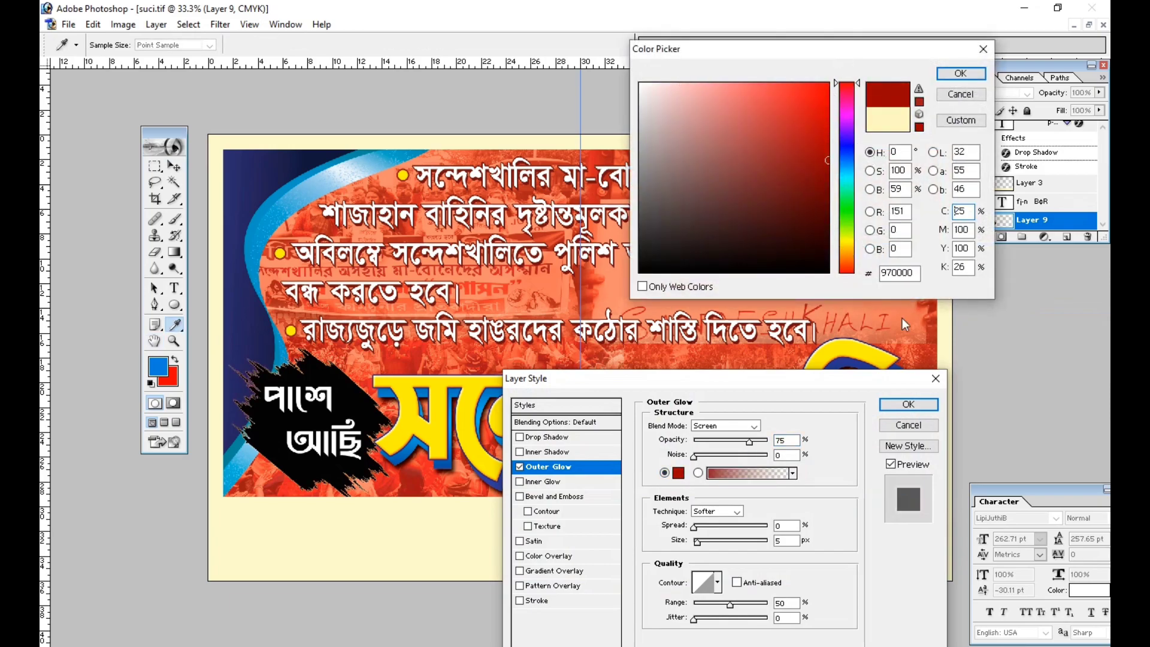
left_click(960, 73)
Step: Set the splash's outer glow to Normal blend mode at 100% opacity and increase its size
left_click(725, 426)
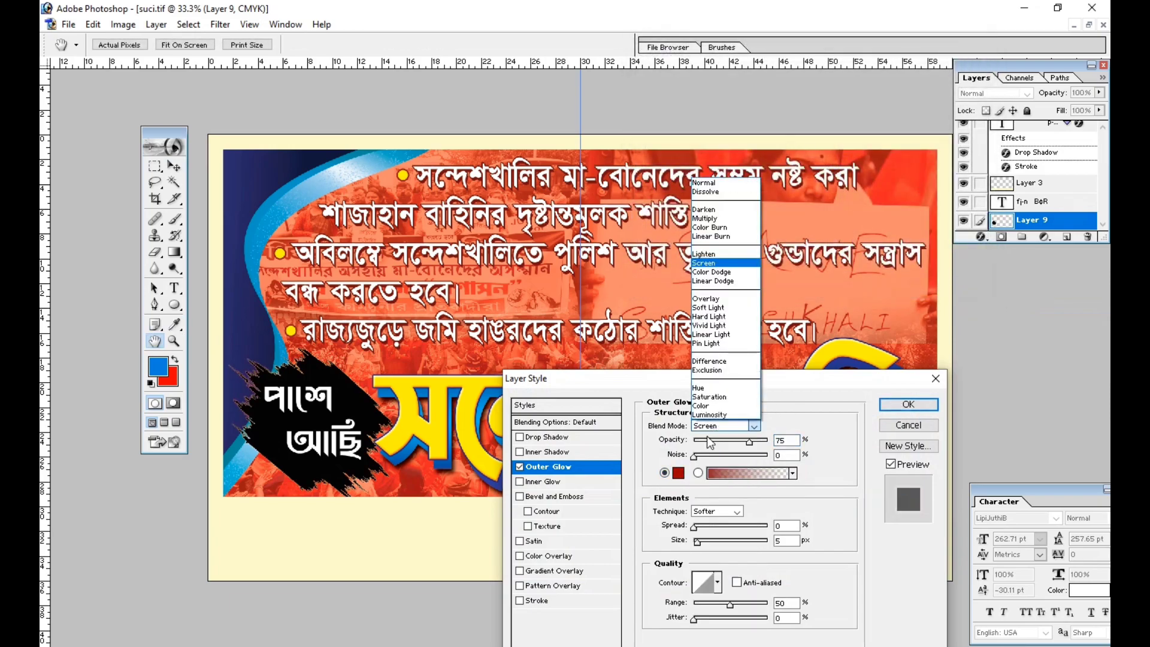
left_click(706, 181)
left_click_drag(749, 441, 768, 441)
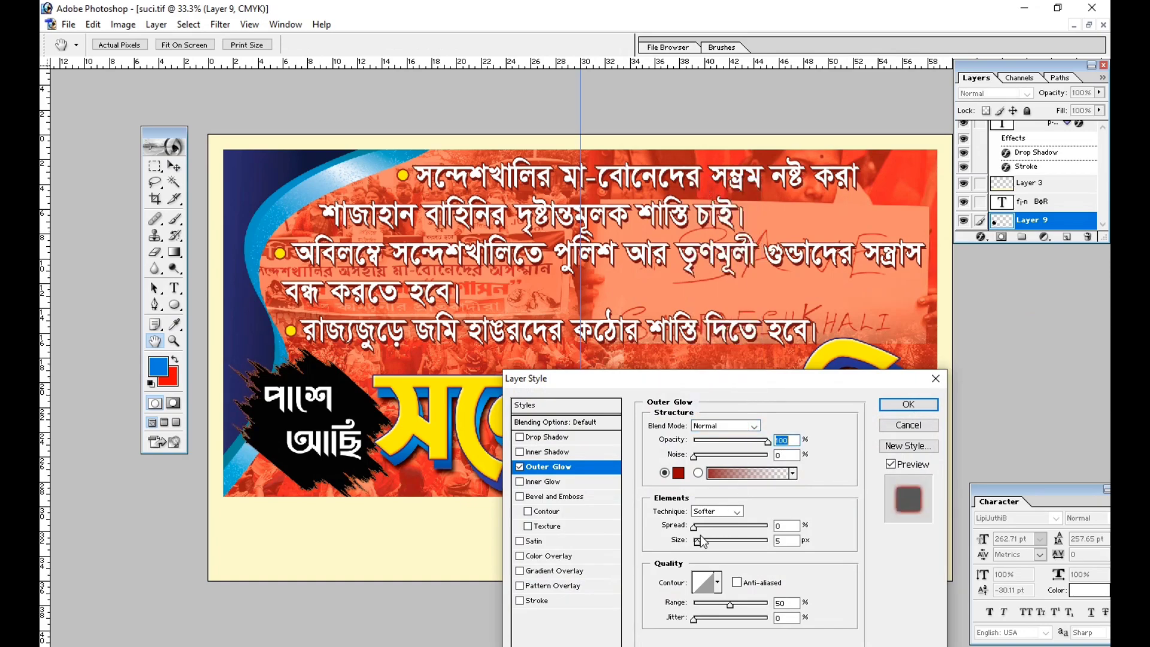
left_click_drag(705, 542, 711, 543)
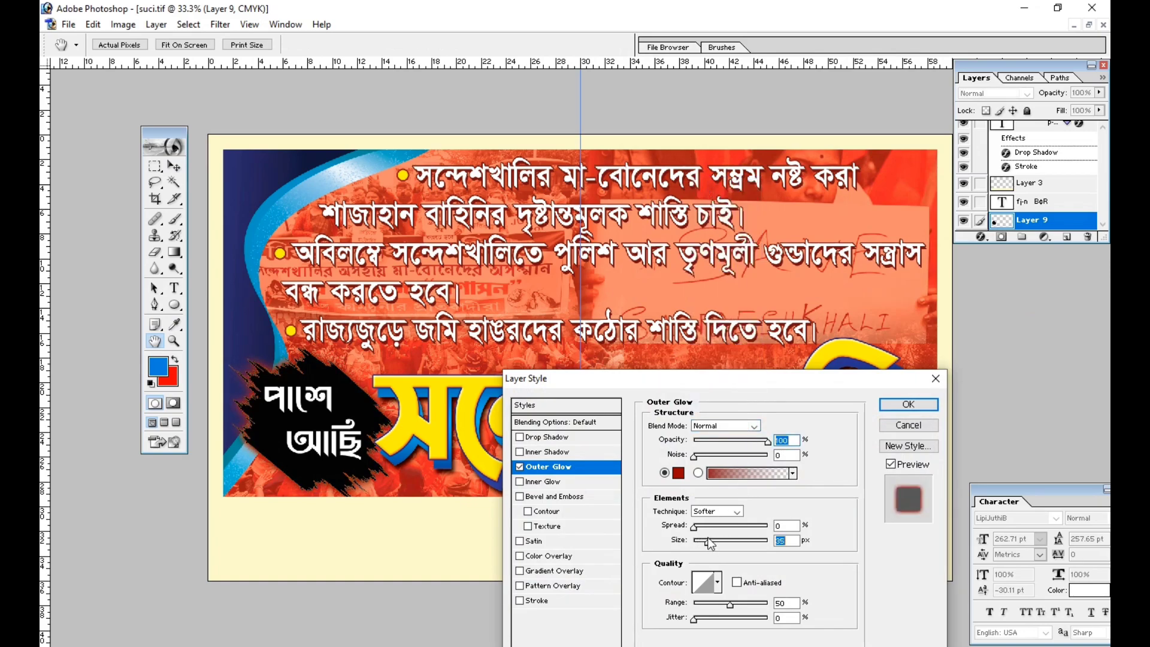
Step: Change the splash's outer glow colour to a brighter red and apply the layer style
left_click(678, 473)
left_click(707, 231)
mouse_move(802, 125)
left_mouse_down()
mouse_move(848, 93)
mouse_move(849, 126)
mouse_move(840, 123)
left_mouse_up()
key("Return")
key("Return")
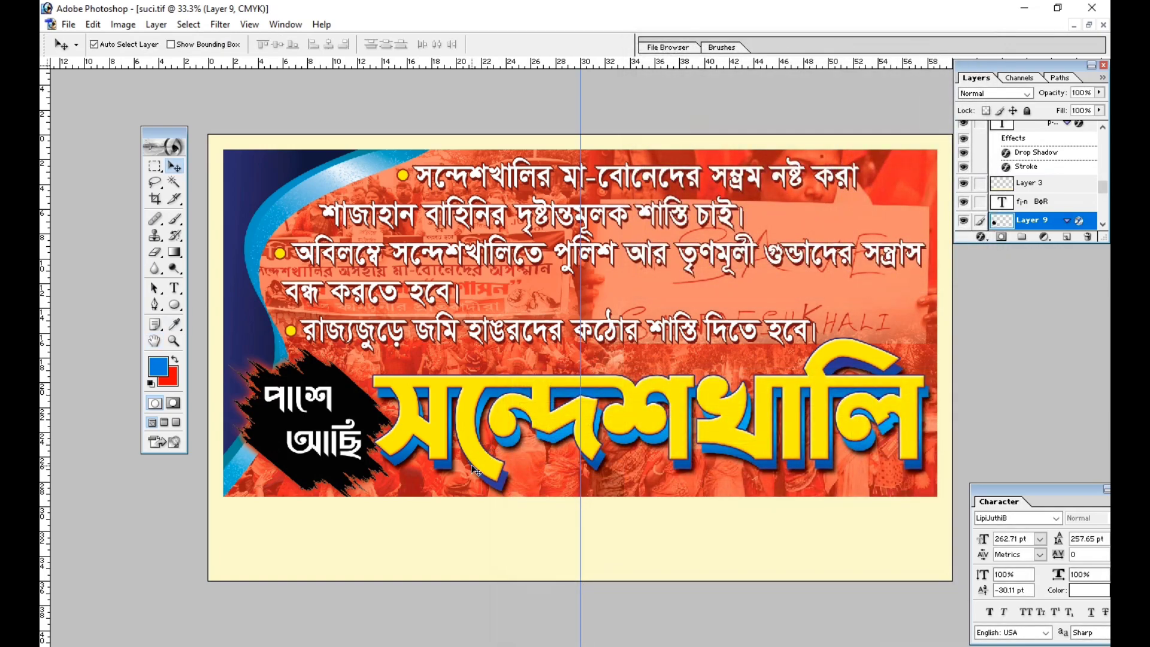
Step: Switch to BanglaWord and copy the line SFI-DYFI-CITU-AIDWA from SOUMEN.BWD
key("ctrl+plus")
left_click_drag(500, 476, 529, 364)
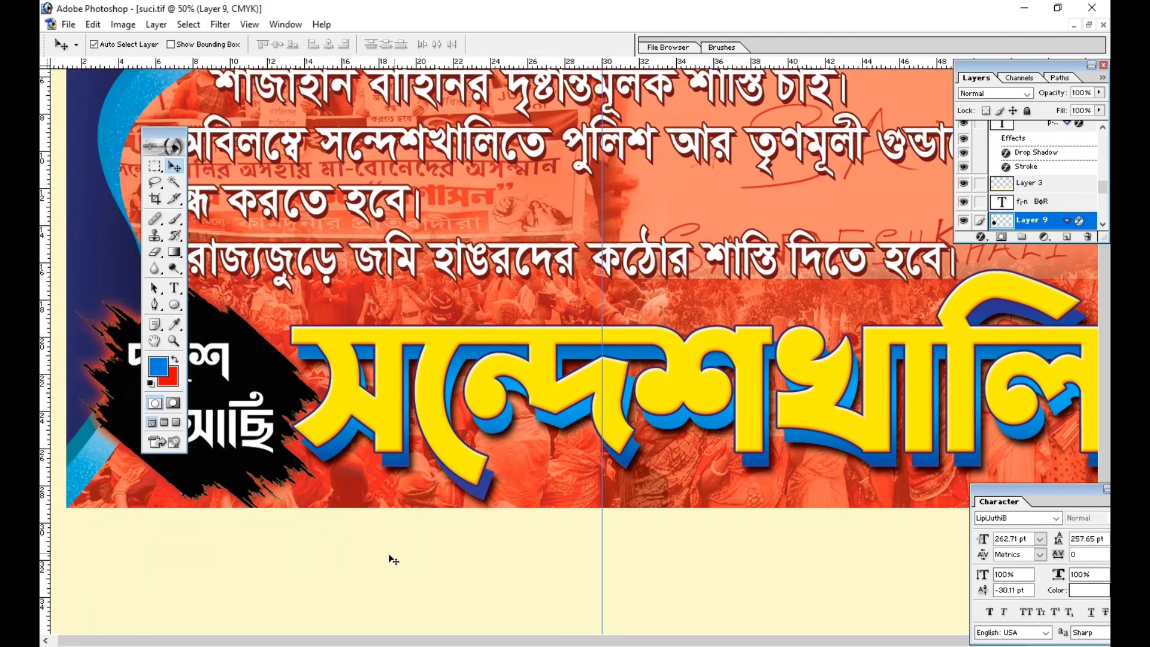
key("alt+Tab")
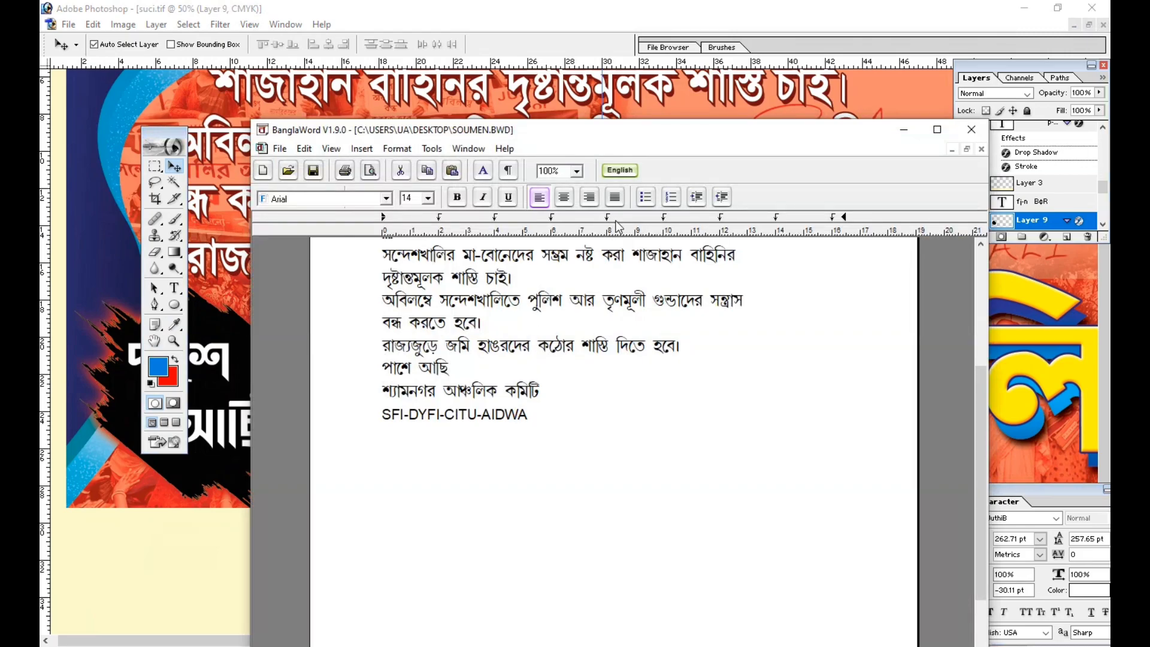
left_click(378, 400)
left_click(545, 391, "shift")
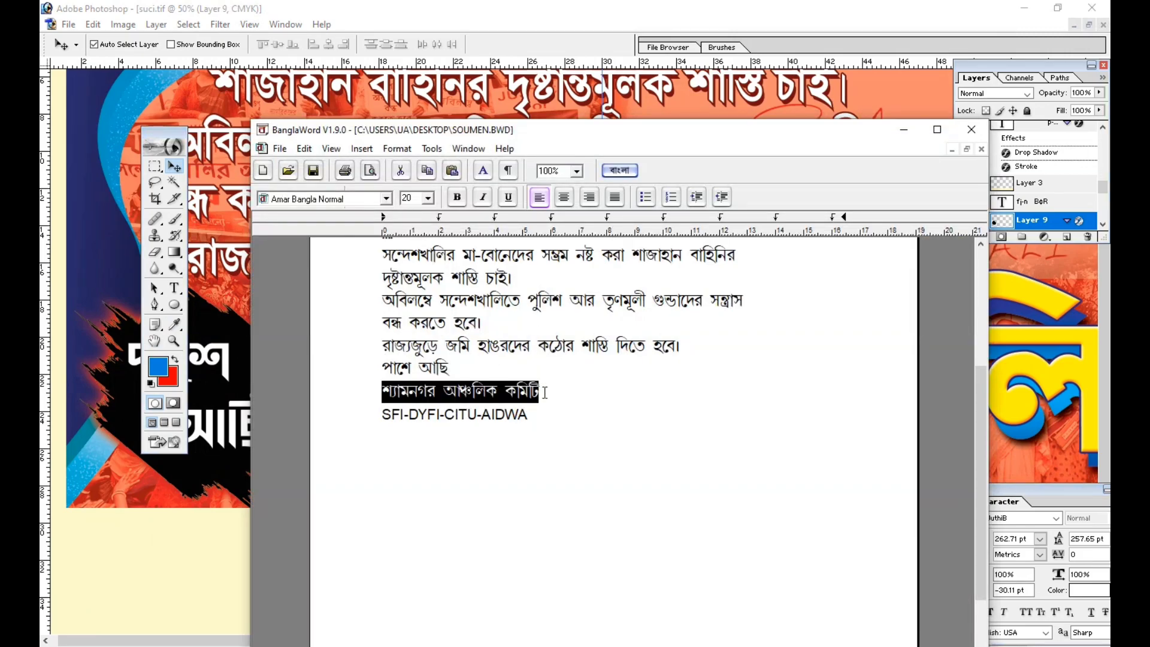
right_click(529, 403)
left_click(347, 429)
left_click(532, 414, "shift")
right_click(519, 417)
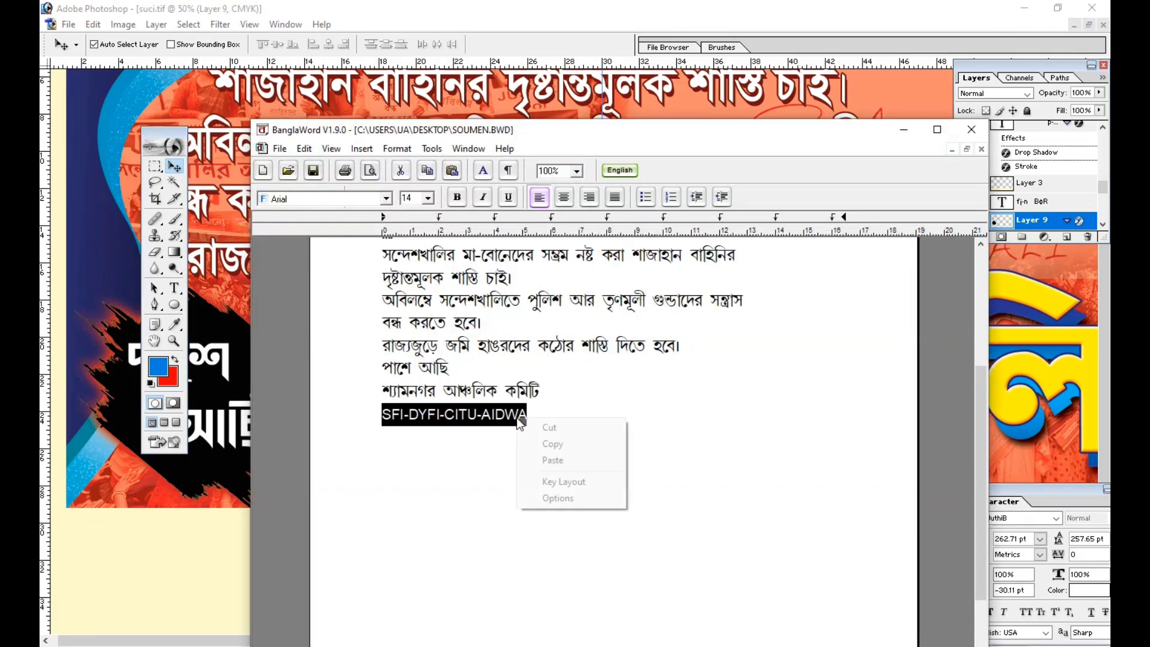
left_click(565, 442)
Step: Return to Photoshop and paste the copied line as a new text layer on the cream strip below the title
left_click(242, 559)
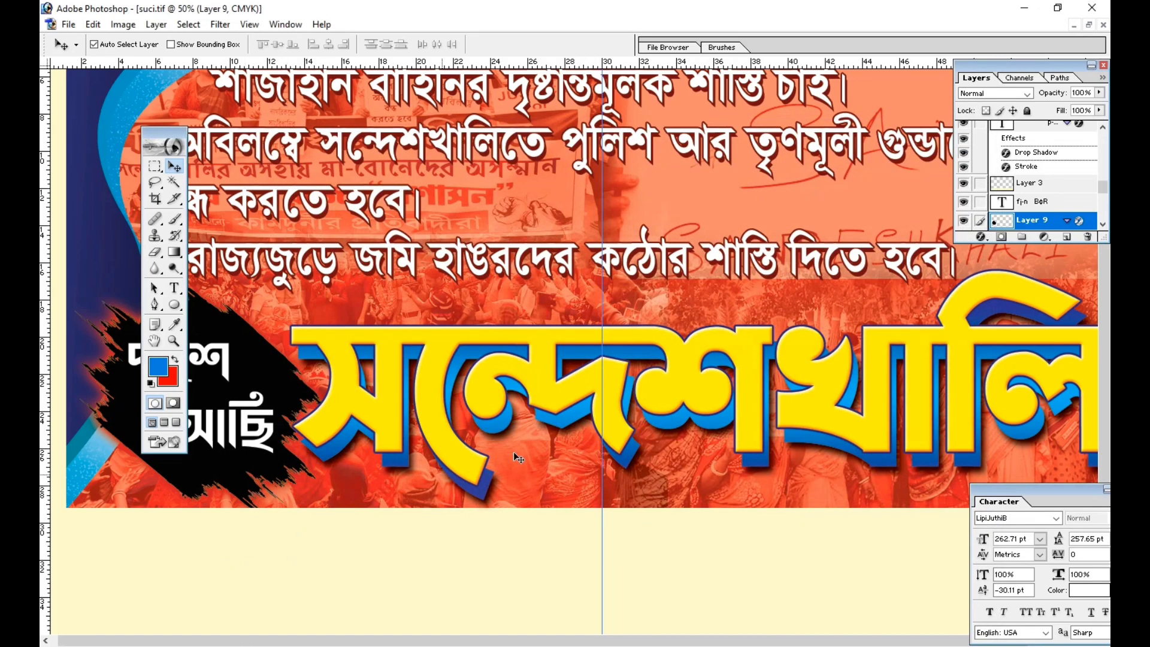
key("ctrl+minus")
left_click(488, 536)
key("t")
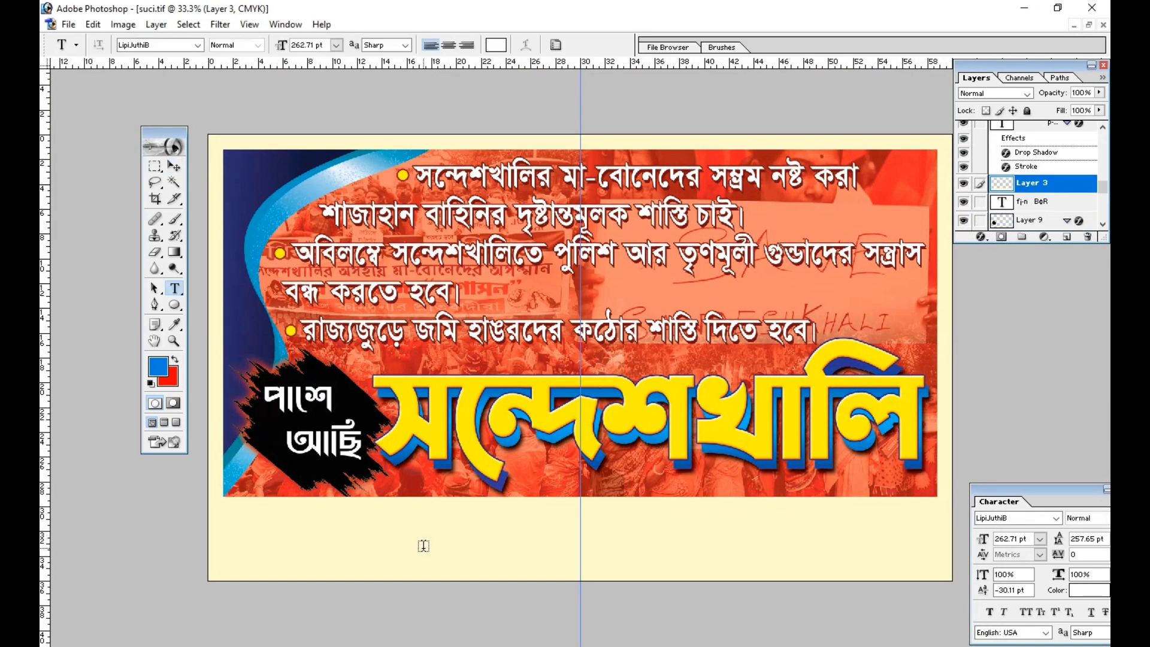
left_click(424, 548)
left_click(174, 182)
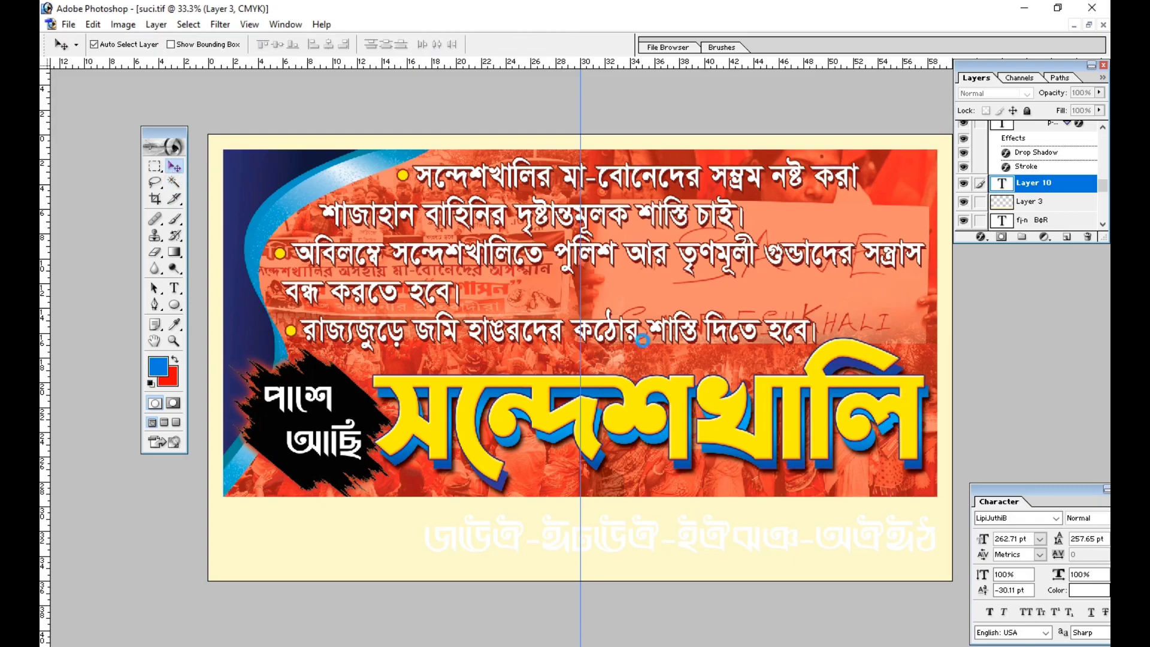
Step: Colour the pasted organisation line dark red A80000 and set its font to Arial with the Black style
left_click(1088, 590)
left_click(807, 143)
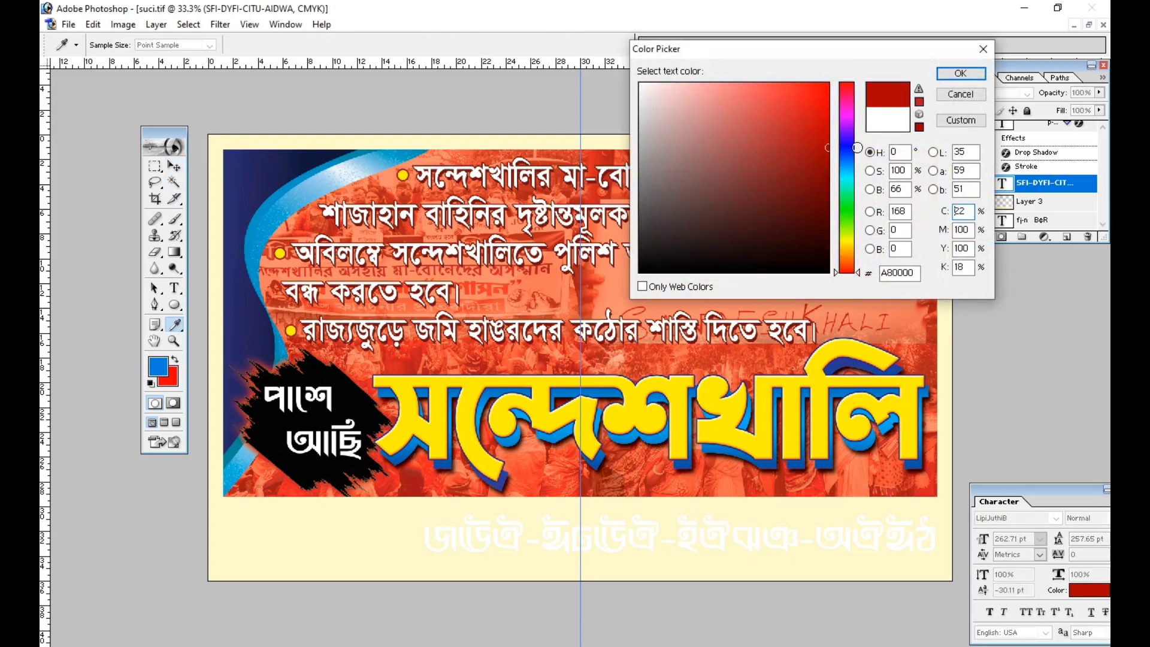
left_click(960, 73)
left_click(999, 516)
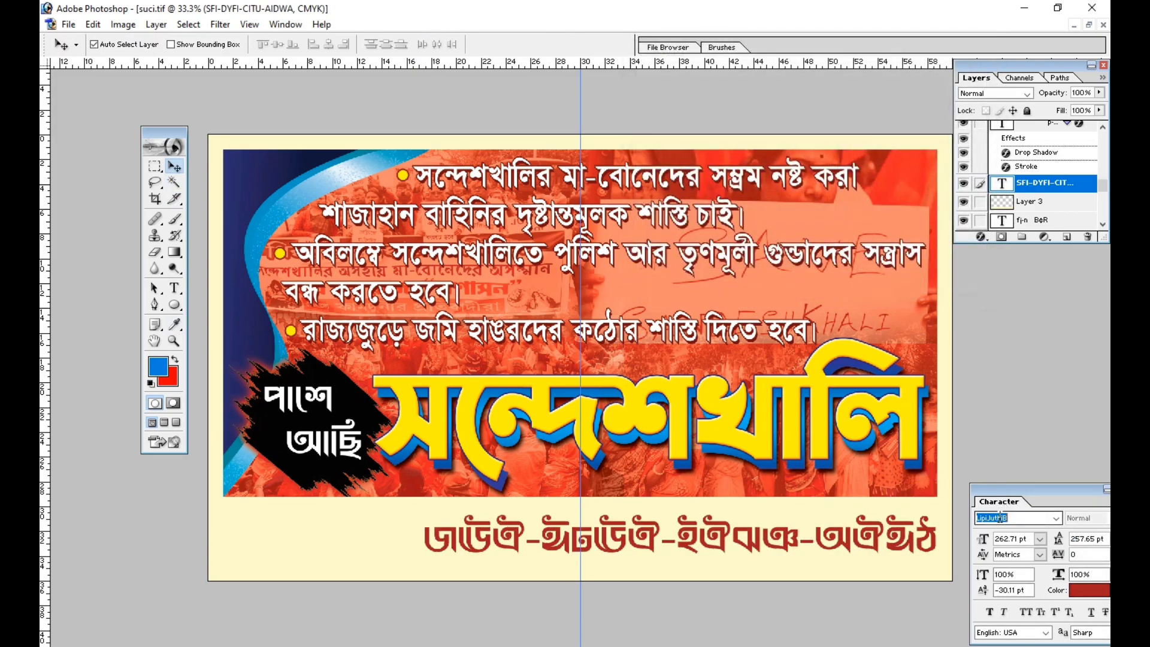
type("Arial")
key("Return")
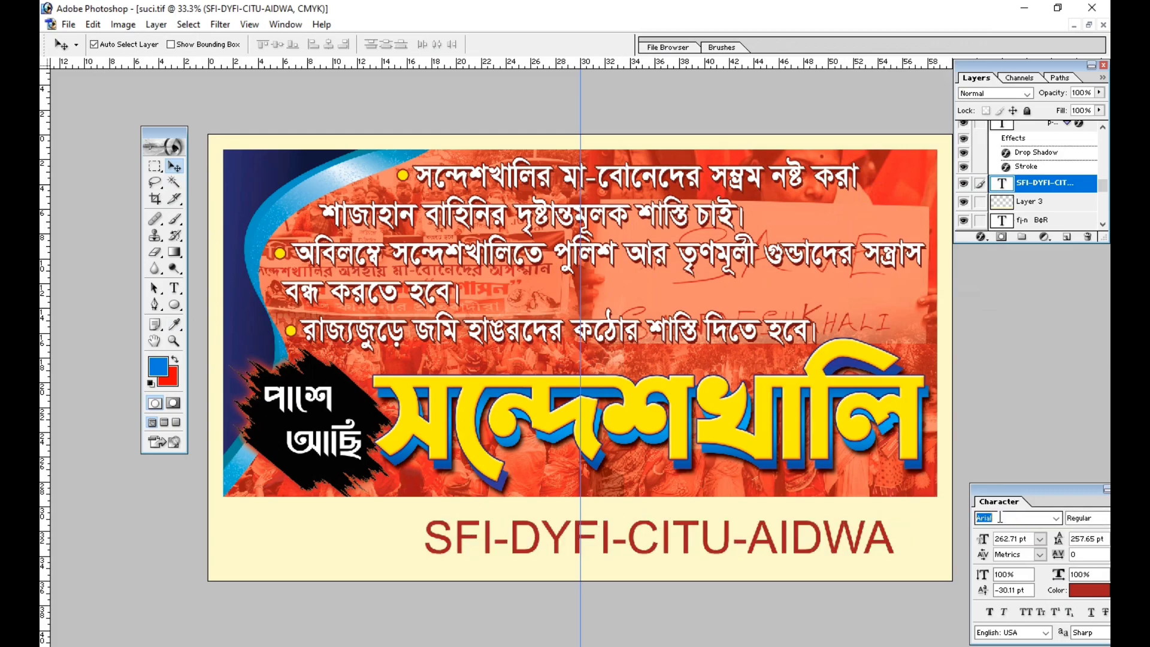
left_click(1087, 517)
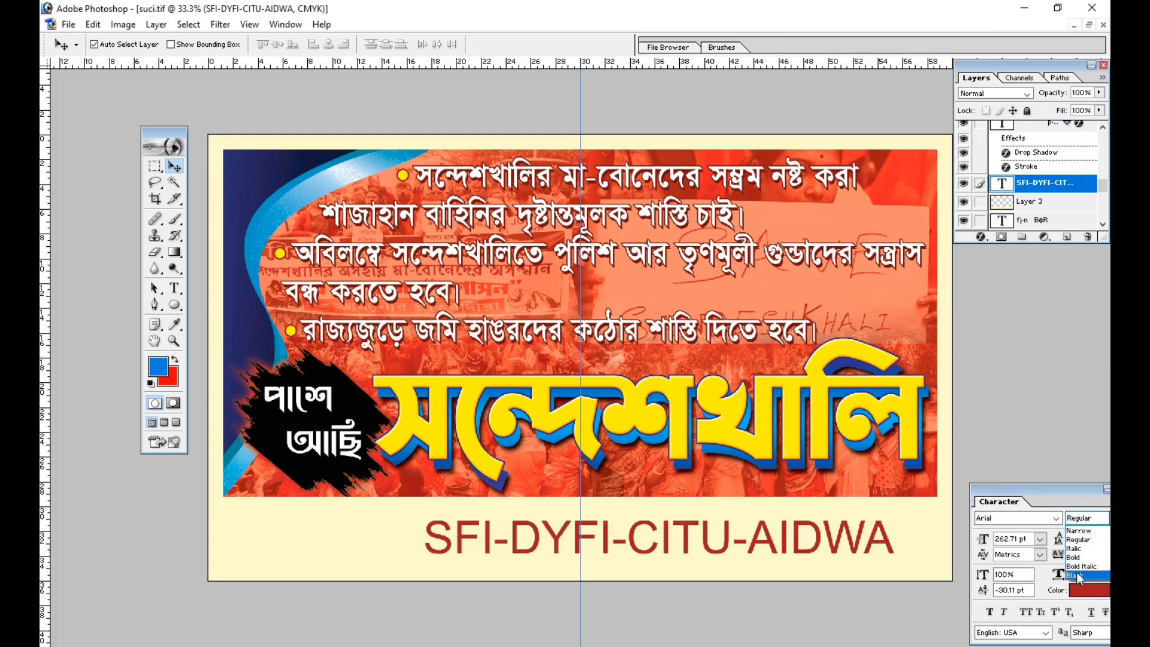
left_click(1086, 574)
Step: Move the organisation line left under the title and add spaces around its hyphens to read SFI - DYFI - CITU - AIDWA
key("ctrl+t")
left_click_drag(626, 536, 513, 525)
key("Return")
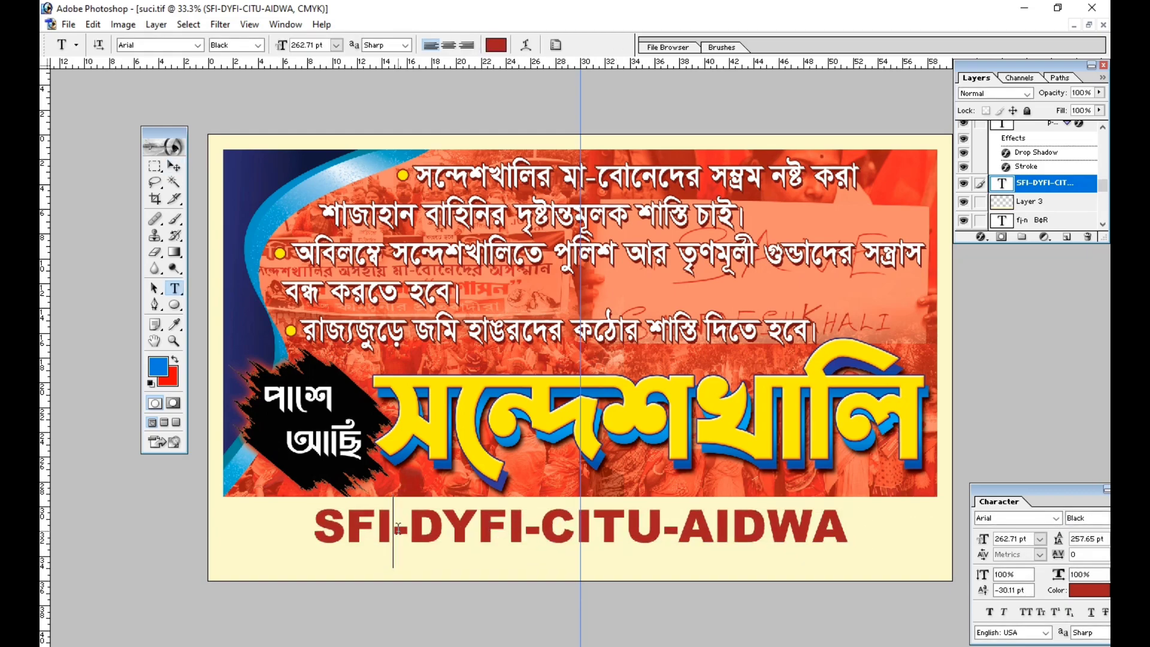
left_click(397, 528)
key("Right")
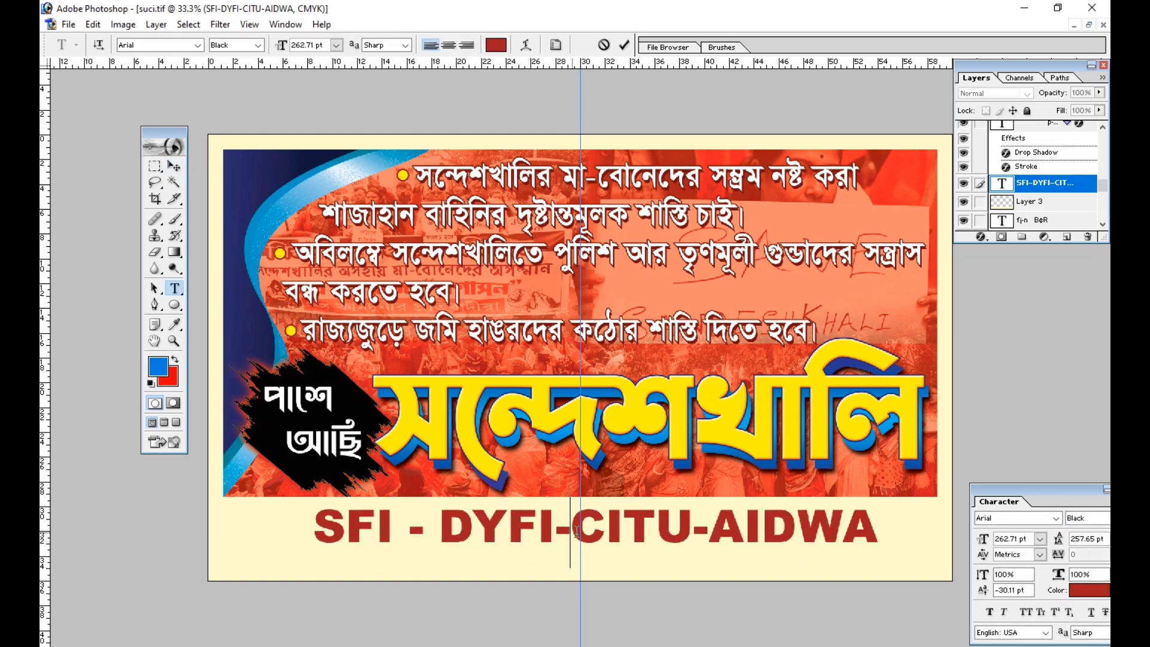
key("Right")
left_click(725, 530)
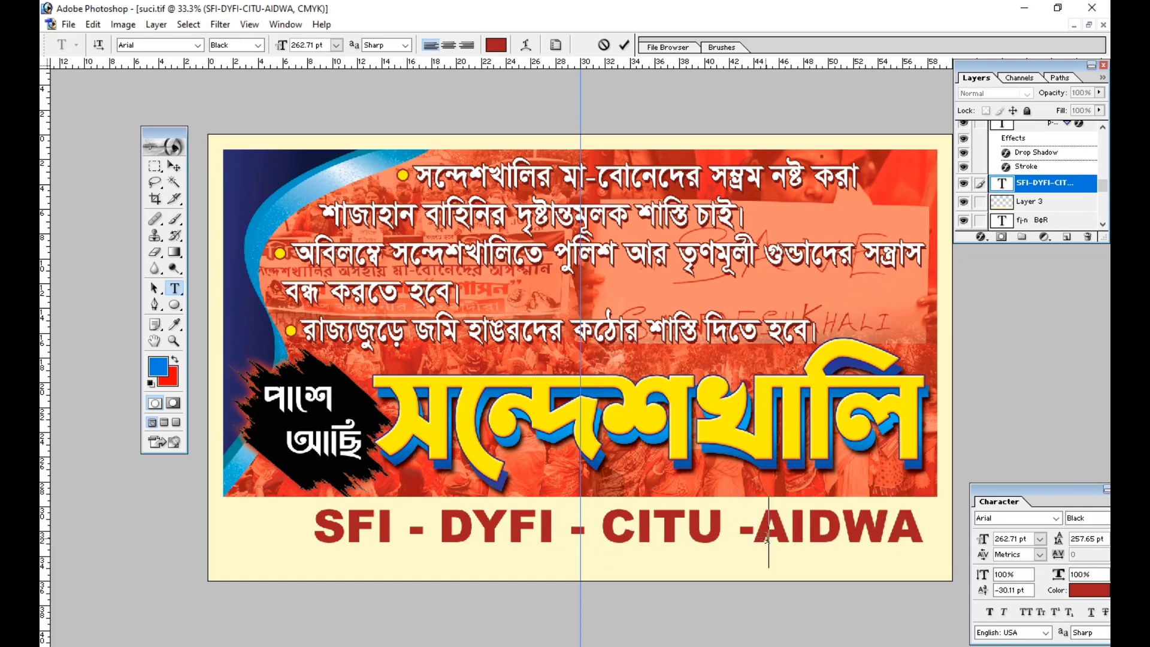
left_click(173, 174)
Step: Reposition the spaced organisation line on the cream strip so that it ends near the right edge of the red collage
key("ctrl+t")
left_click_drag(651, 535, 613, 535)
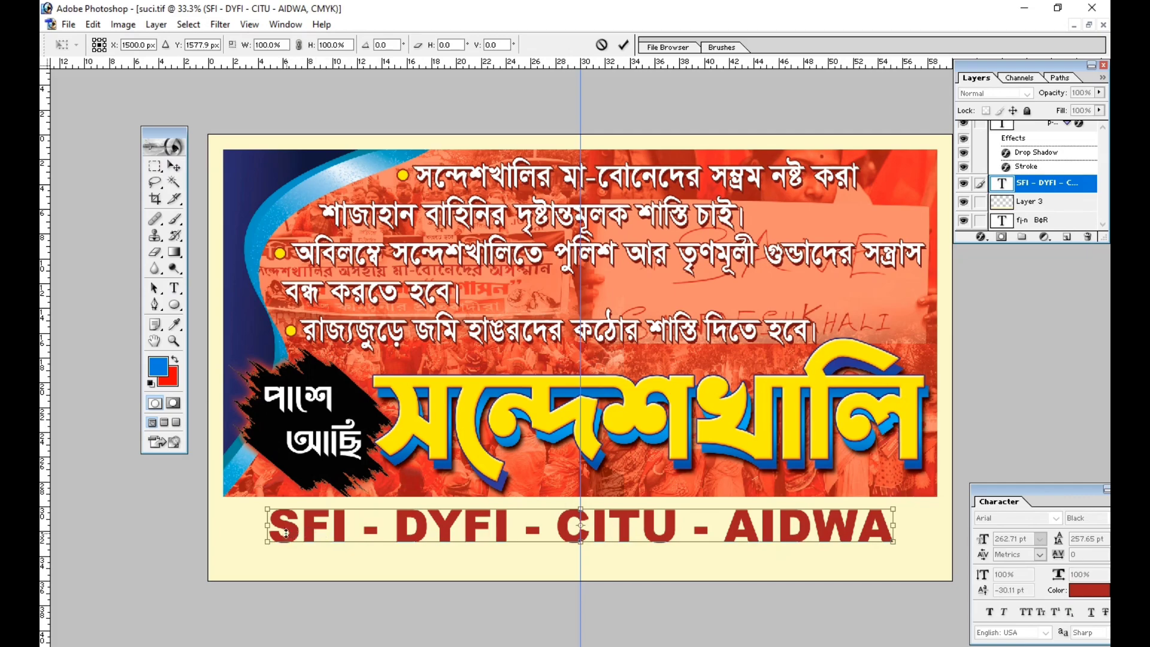
left_click_drag(269, 524, 310, 519)
left_click_drag(880, 523, 927, 524)
key("Return")
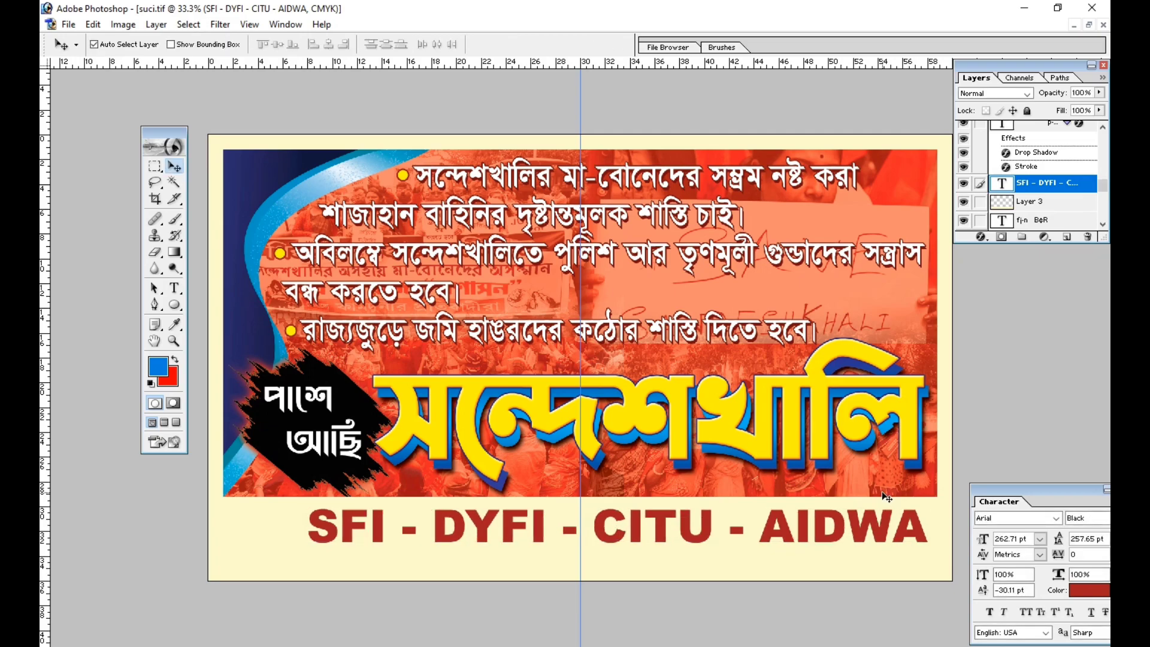
Step: Paste the DYFI flag logo image as a new layer and bring it in front of all other layers
left_click(260, 546)
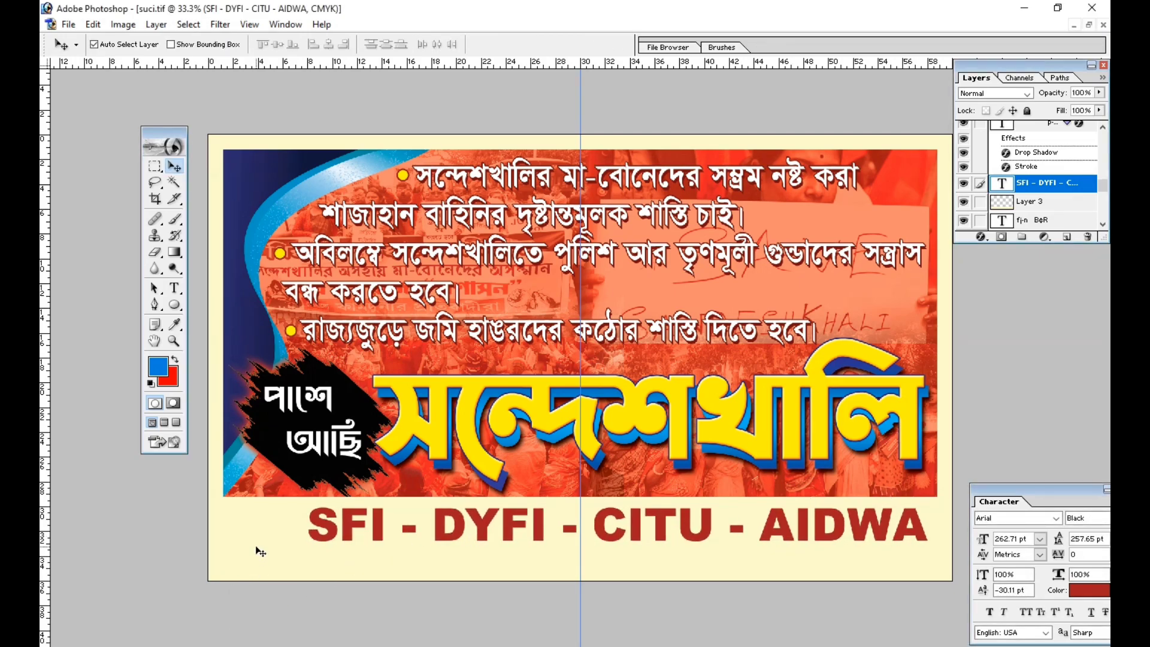
key("ctrl+v")
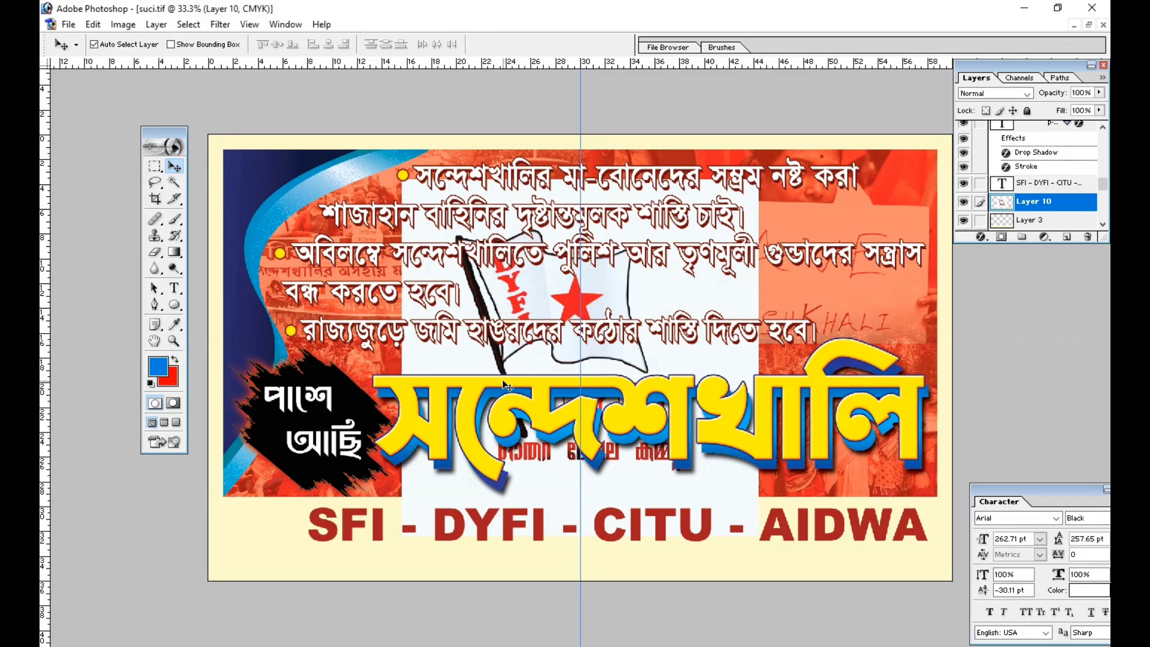
key("ctrl+shift+bracketright")
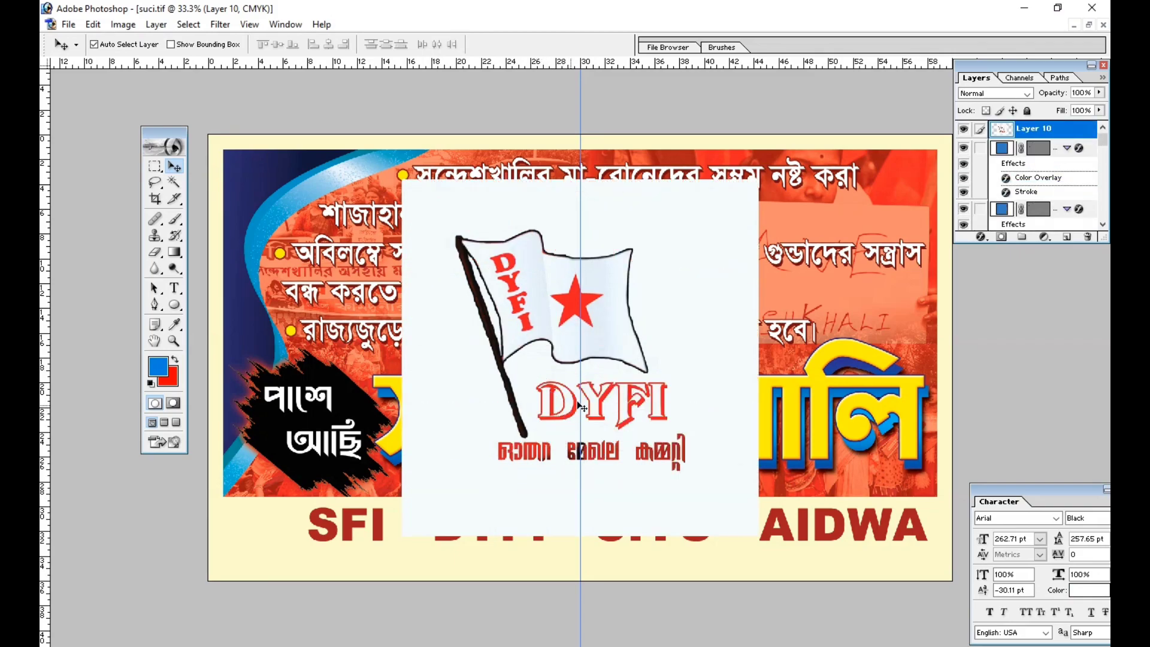
Step: Cut away the Malayalam caption and the red DYFI lettering beneath the flag on the pasted logo layer
key("ctrl+plus")
left_click(154, 167)
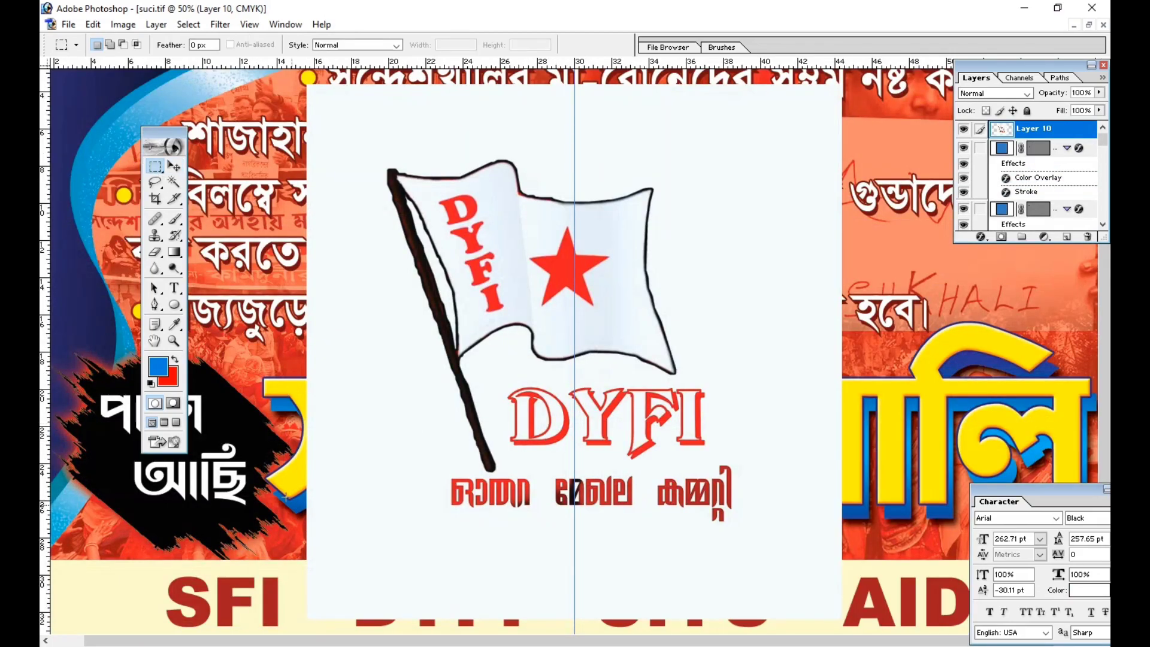
left_click_drag(679, 588, 932, 644)
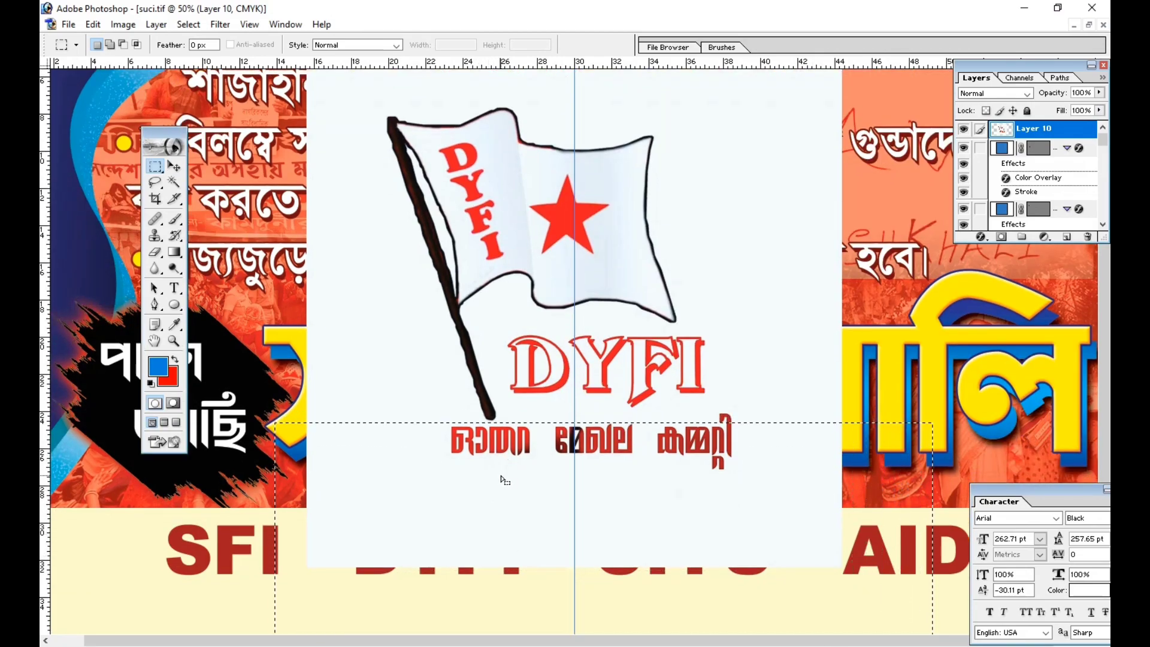
key("ctrl+x")
key("ctrl+d")
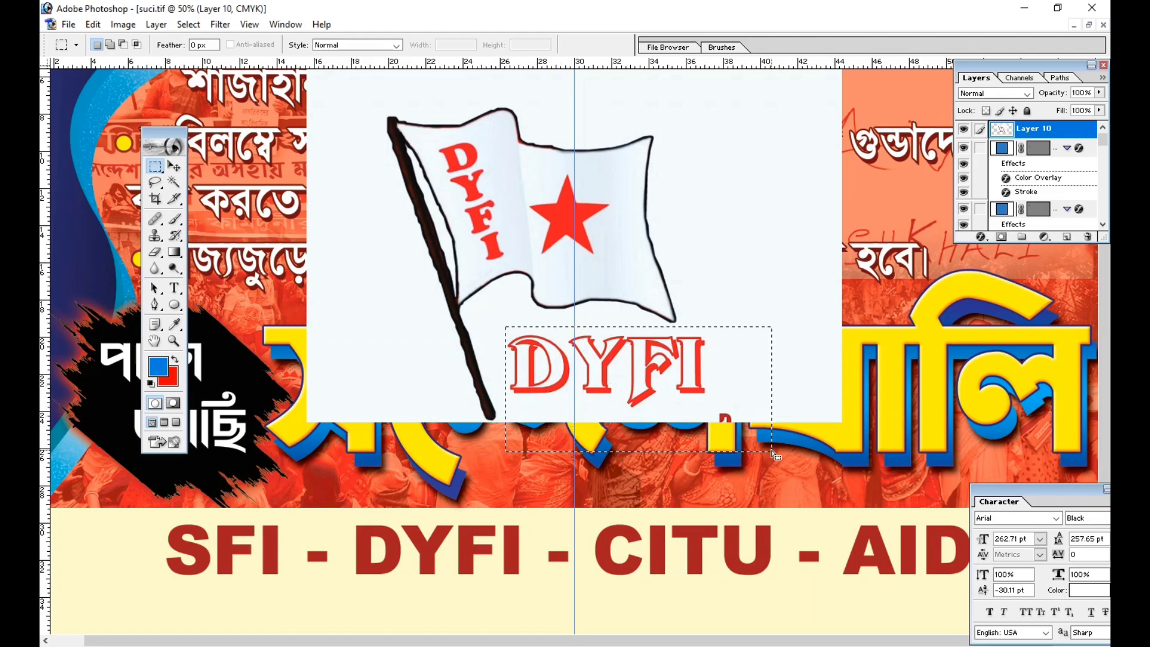
key("ctrl+x")
key("ctrl+d")
Step: Erase the white background around the DYFI flag with the Magic Eraser so only the flag and pole remain
right_click(155, 255)
left_click(226, 281)
left_click(421, 338)
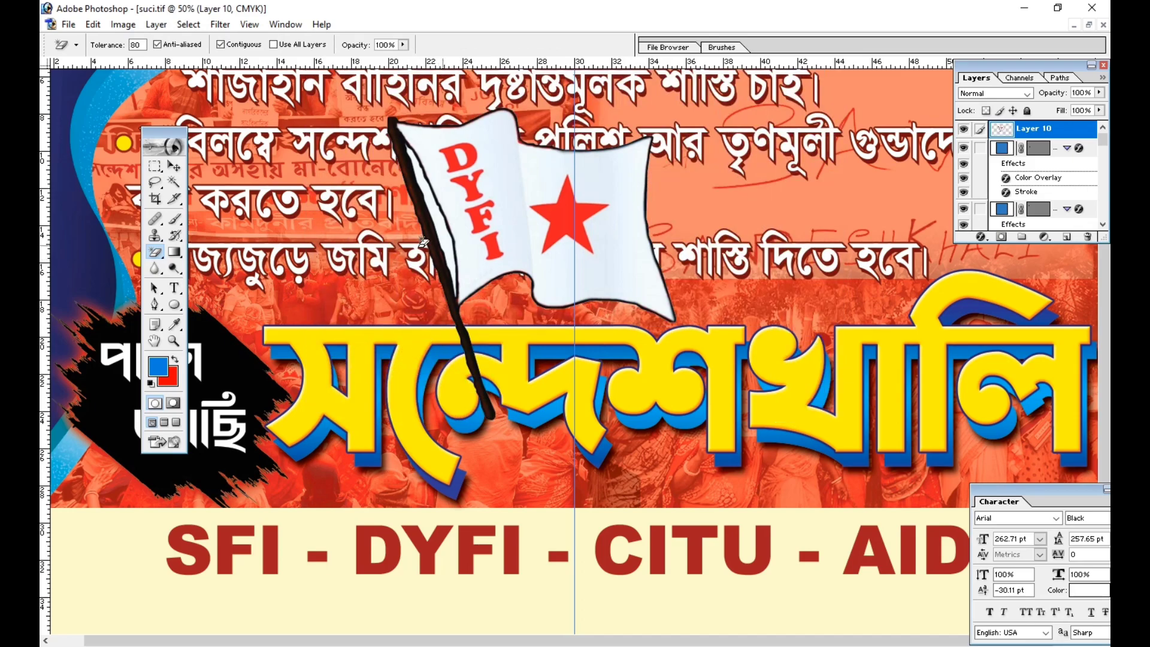
left_click(421, 197)
Step: Move the DYFI flag to the start of the cream strip before SFI and scale it to 37.5%
left_click(173, 165)
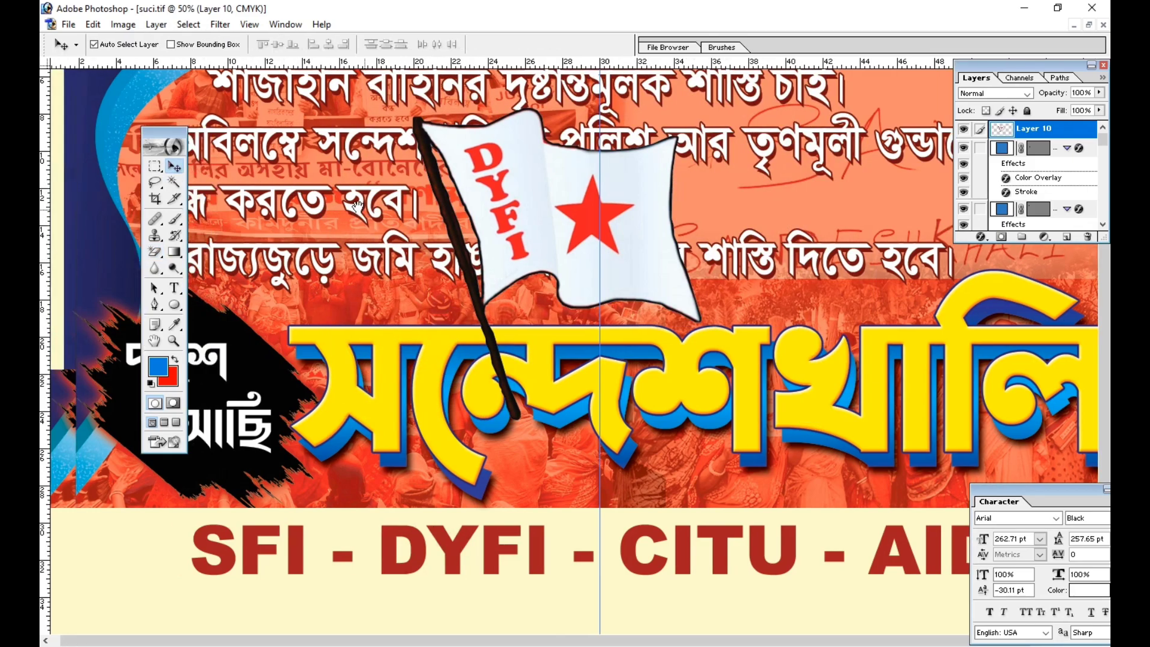
left_click_drag(718, 141, 168, 476)
key("ctrl+t")
left_click_drag(144, 512, 188, 514)
key("shift+Right")
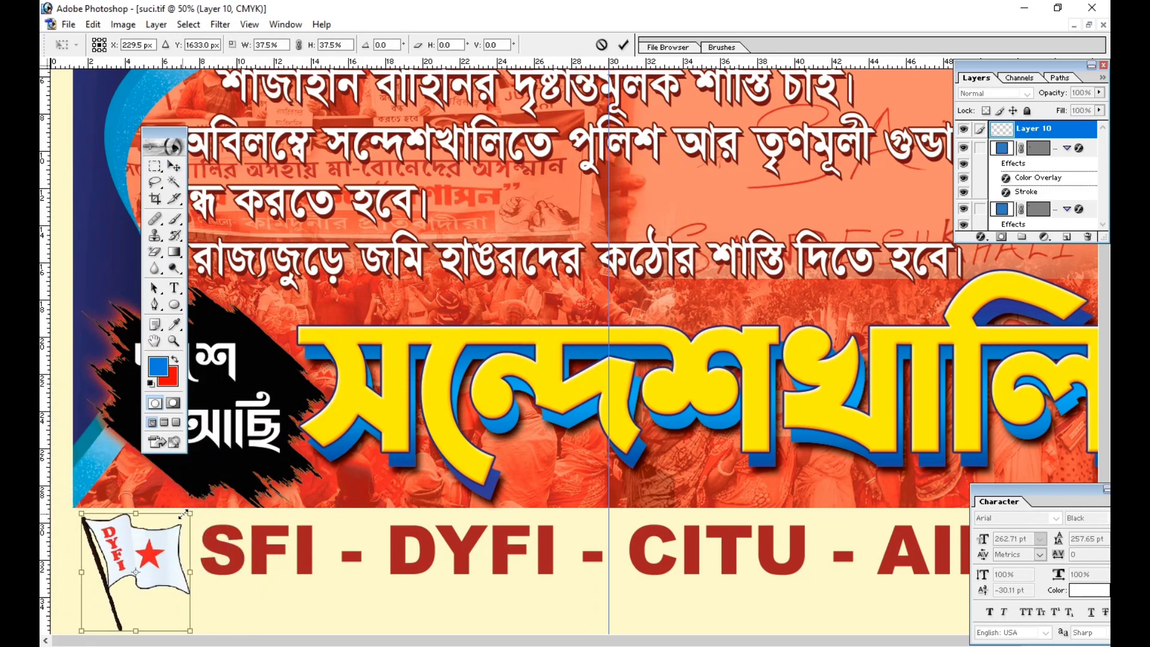
key("Return")
Step: Stretch the SFI - DYFI - CITU - AIDWA line horizontally to 100.8% of its width
left_click(233, 562)
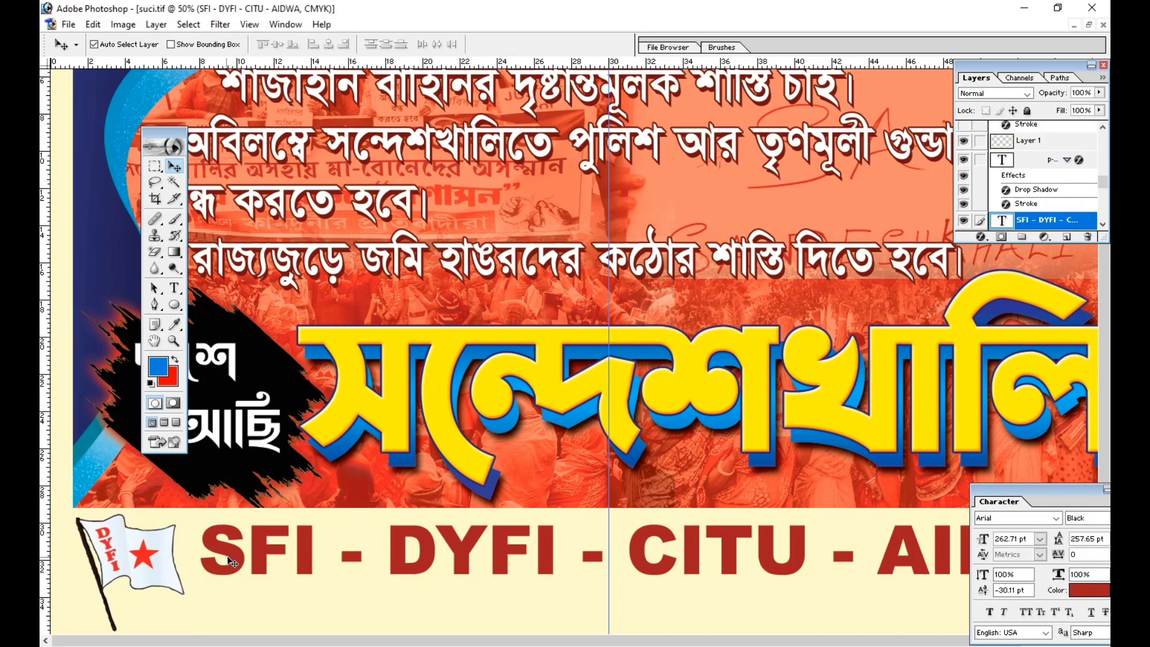
key("ctrl+minus")
key("ctrl+t")
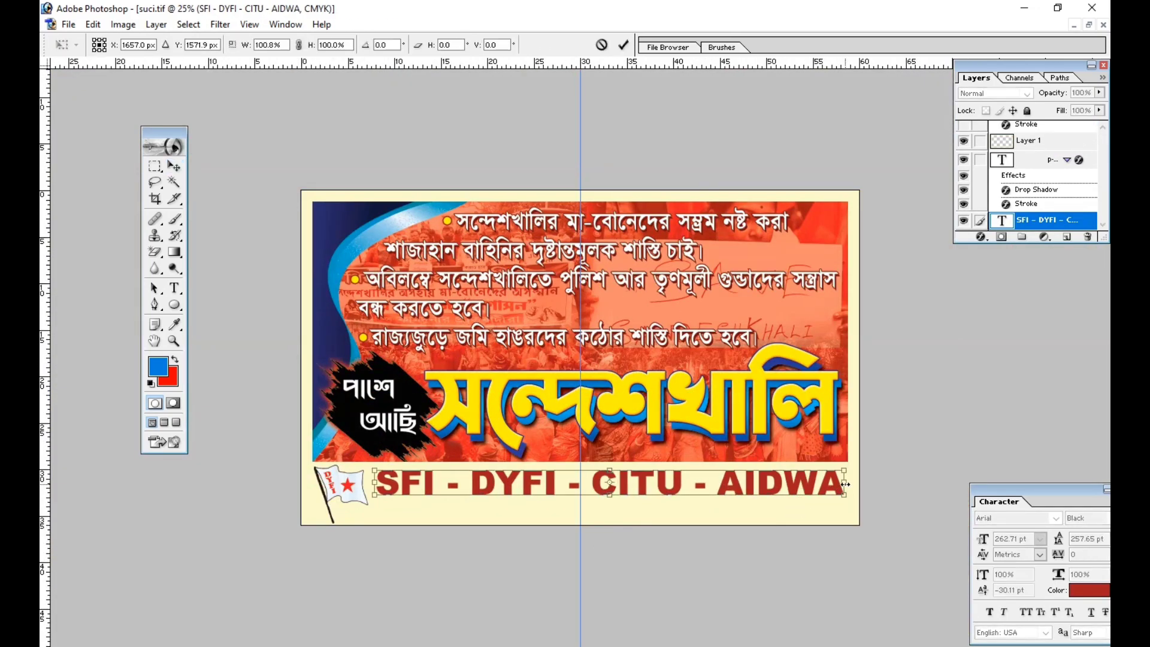
key("Return")
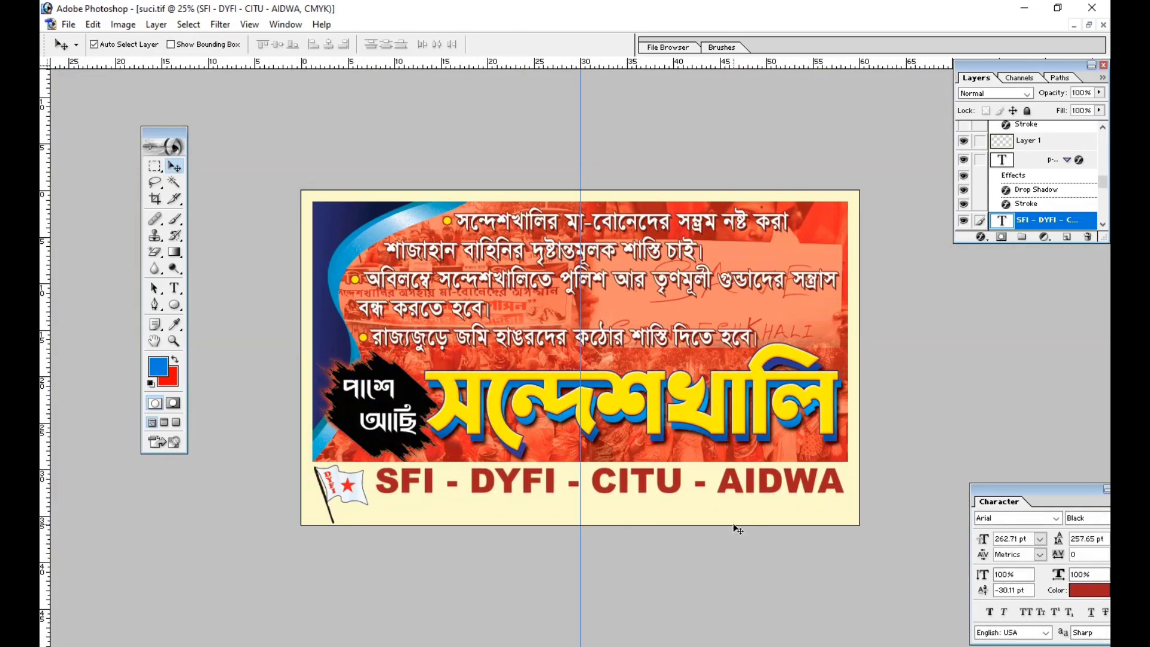
Step: Switch to BanglaWord and copy the line শ্যামনগর আঞ্চলিক কমিটি from SOUMEN.BWD
key("ctrl+plus")
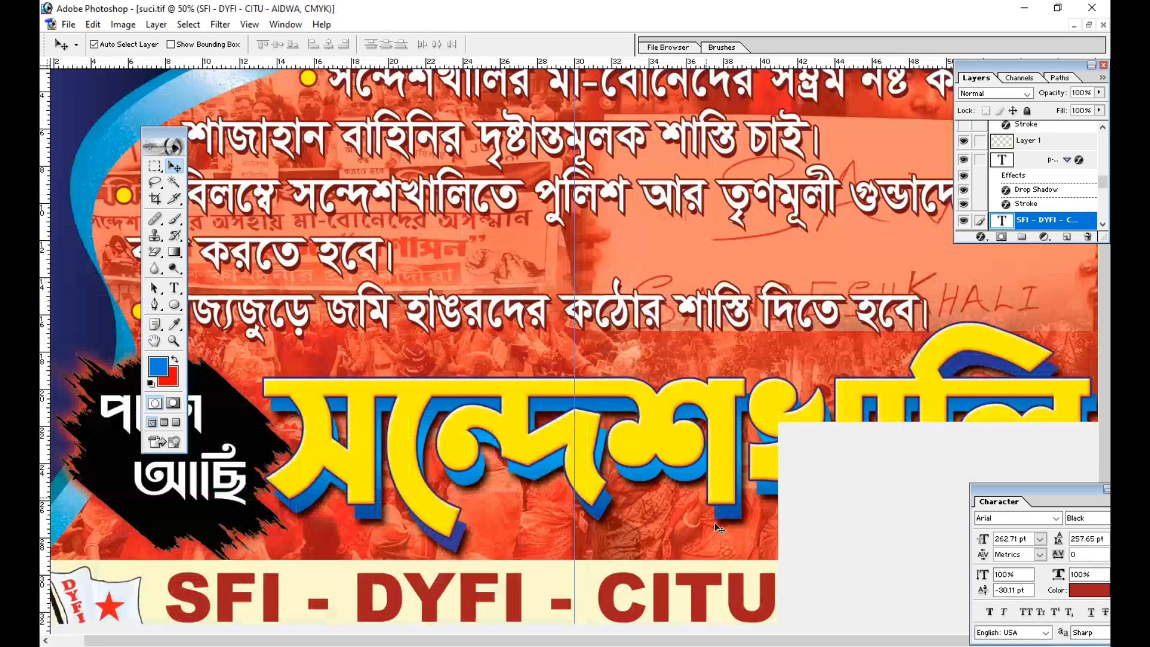
key("alt+Tab")
left_click(330, 310)
key("shift+Down")
right_click(506, 314)
left_click(539, 339)
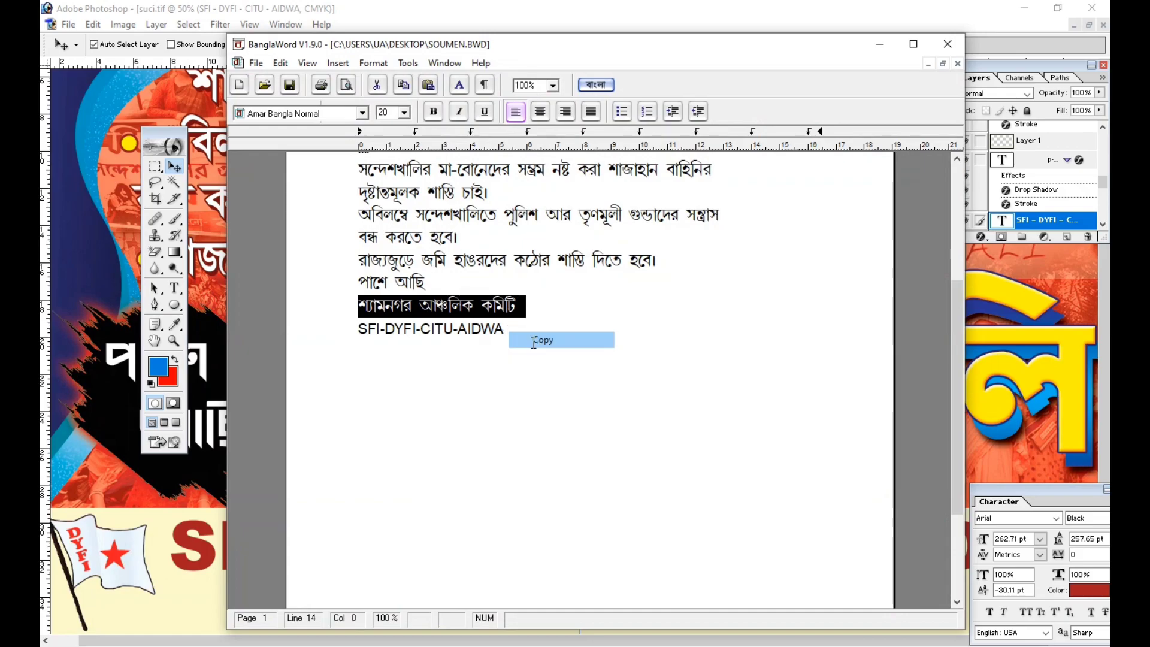
Step: Return to Photoshop, duplicate the organisation line just below itself, and replace the copy's text with the copied committee line
key("alt+Tab")
left_click_drag(222, 565, 229, 598)
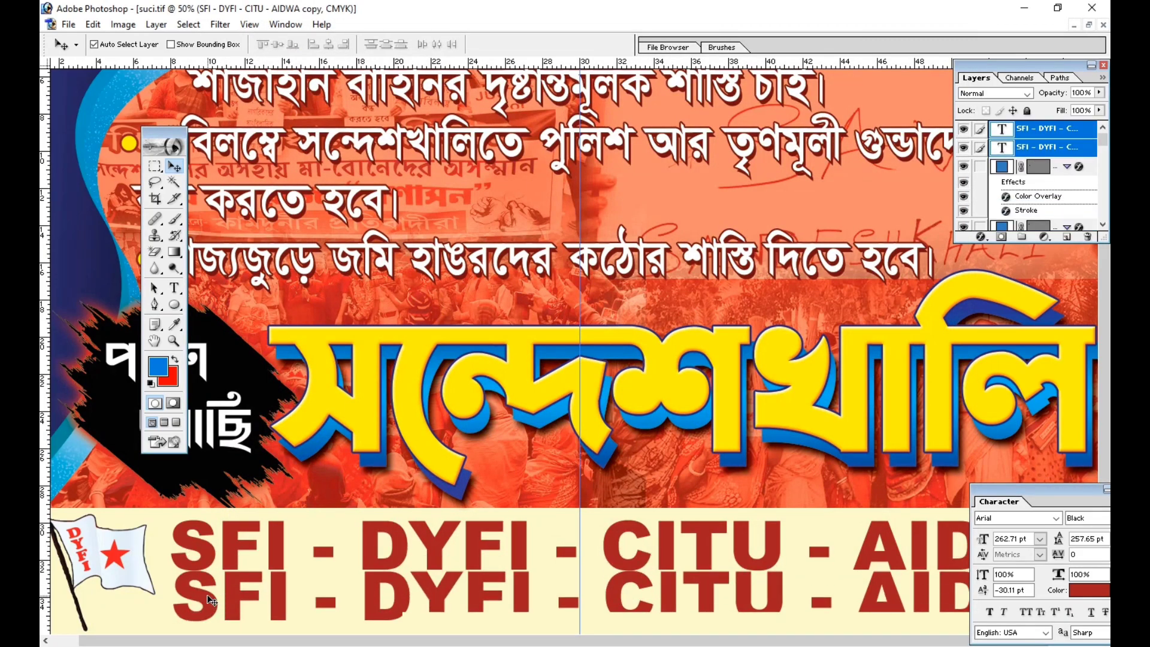
key("t")
left_click(206, 594)
key("ctrl+a")
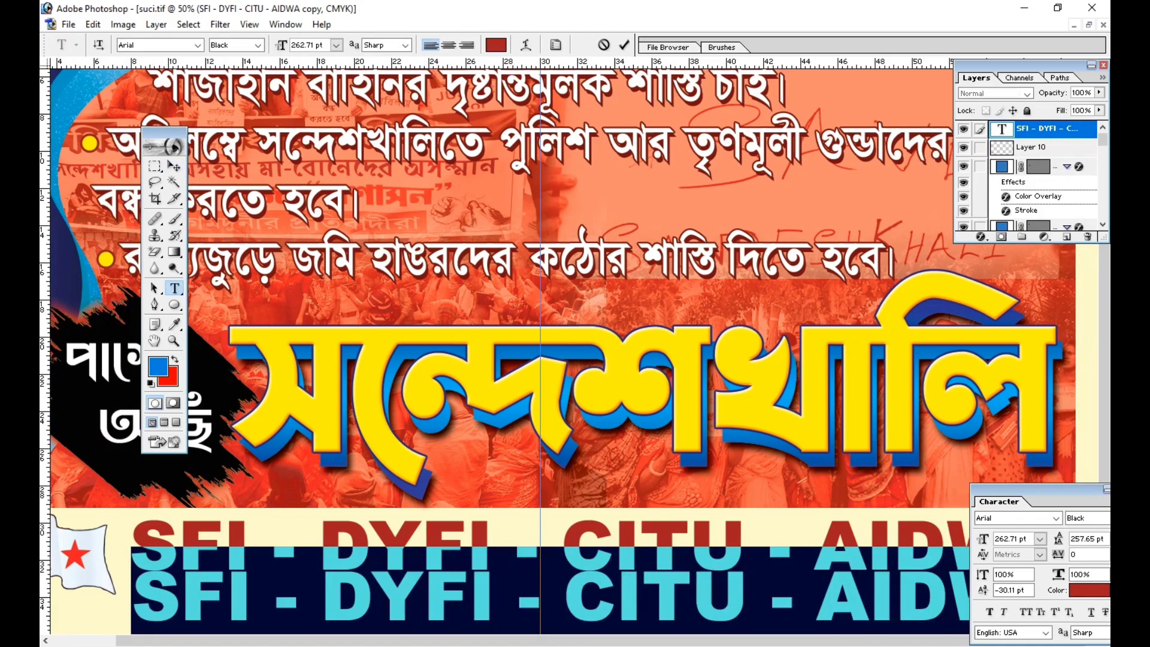
key("ctrl+v")
Step: Set the committee line's font to AdarshaLipiBold and move the Character palette clear of the cream strip
left_click(173, 166)
left_click(999, 516)
type("Adarsh")
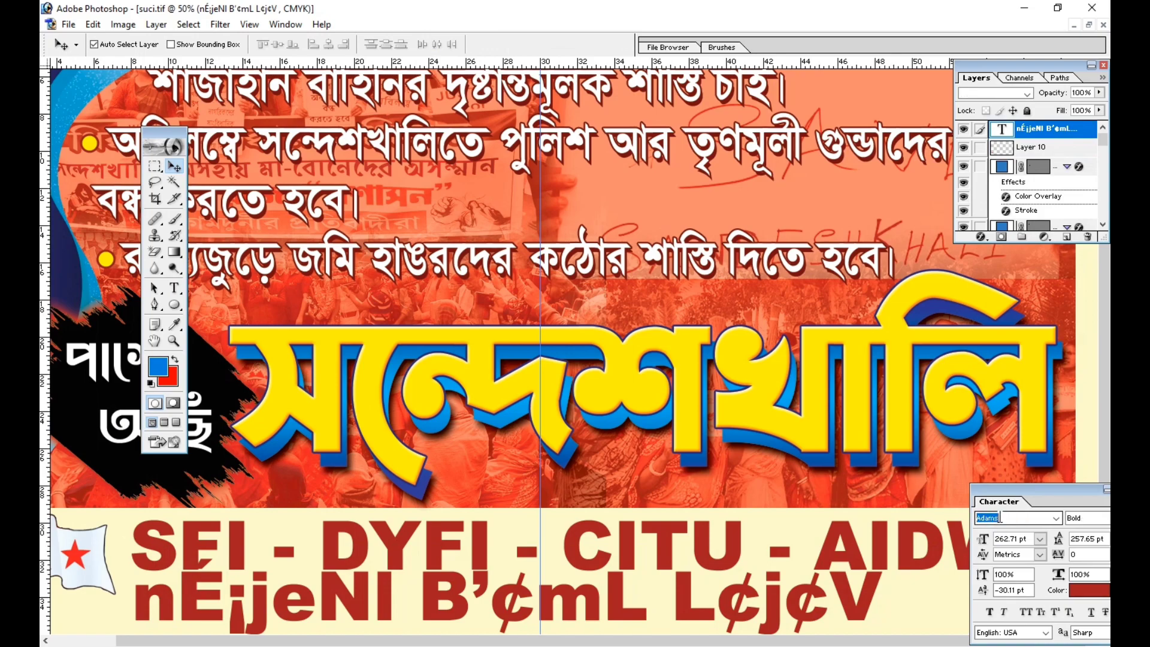
key("Return")
left_click_drag(982, 503, 698, 299)
Step: Scale the committee line to 162.4% width and 80.6% height and fit it beneath the organisation line
key("ctrl+t")
left_click_drag(475, 582, 687, 584)
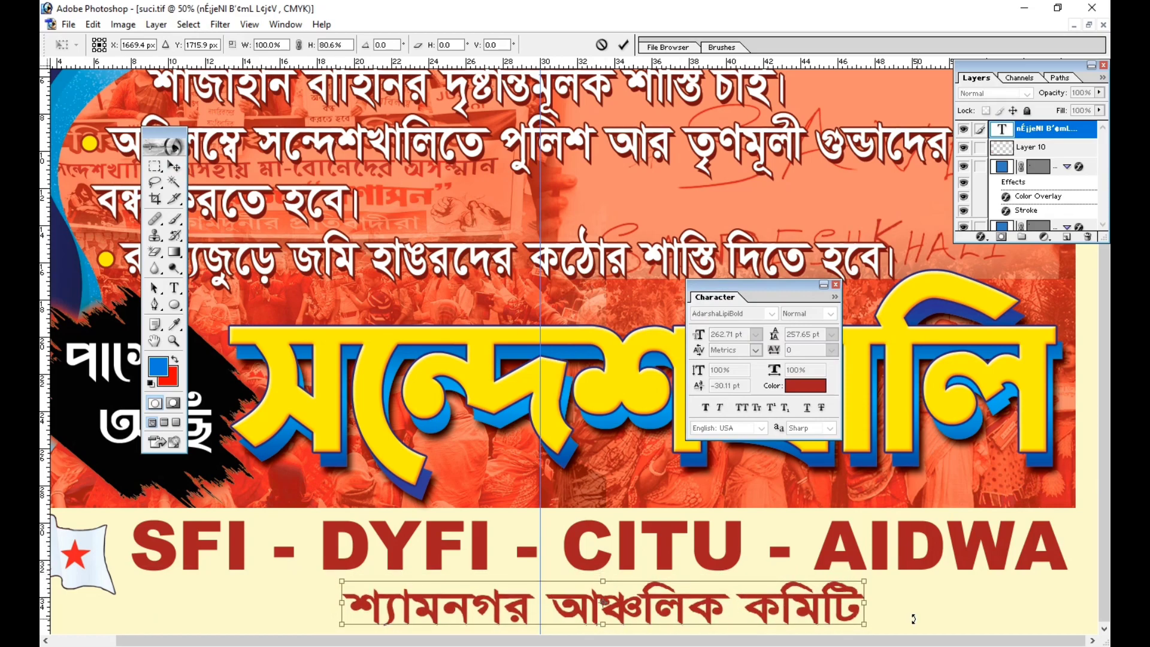
left_click_drag(864, 604, 1032, 599)
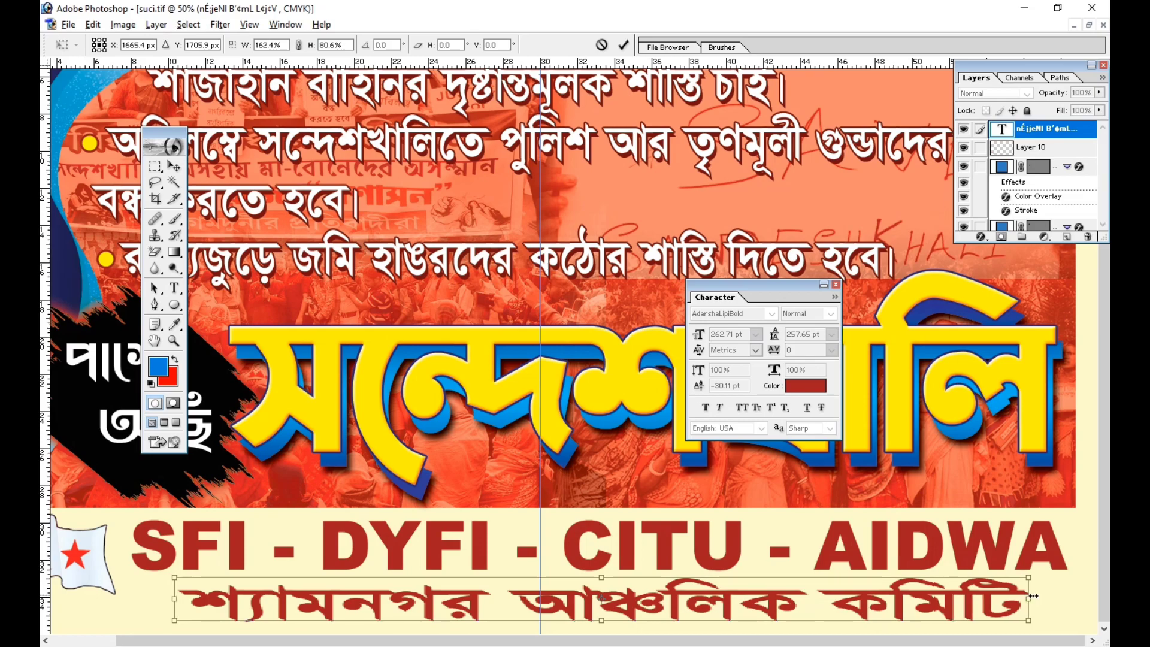
key("Return")
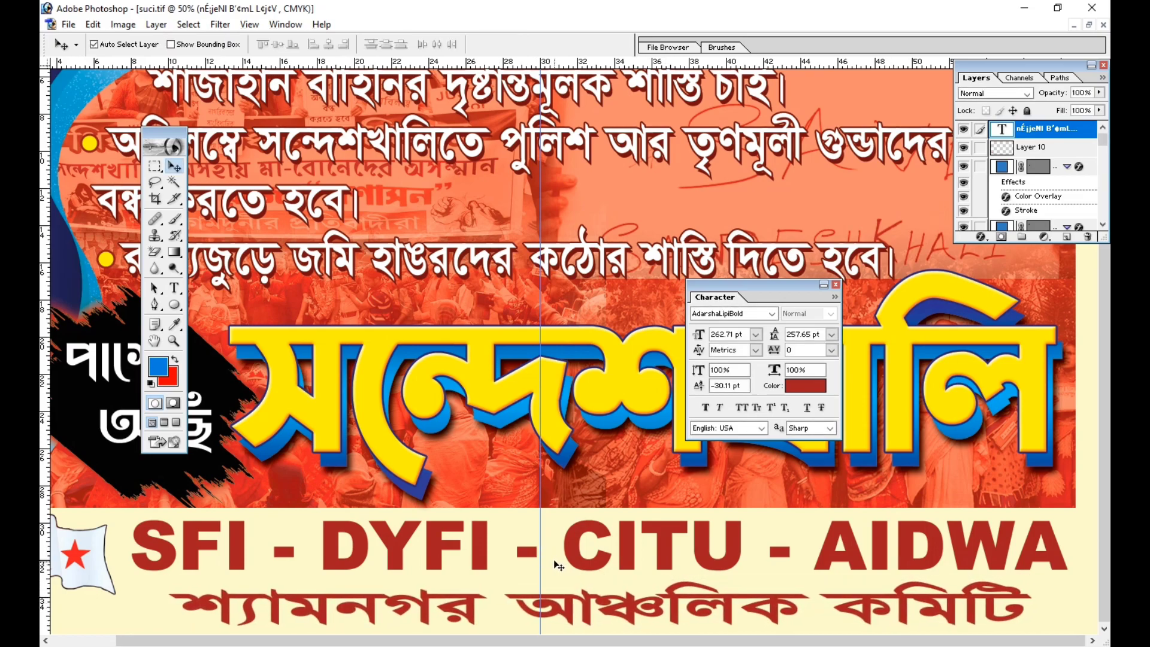
Step: Change the colour of the শ্যামনগর আঞ্চলিক কমিটি line to dark blue
left_click(805, 385)
left_click(850, 146)
left_click(822, 145)
key("Return")
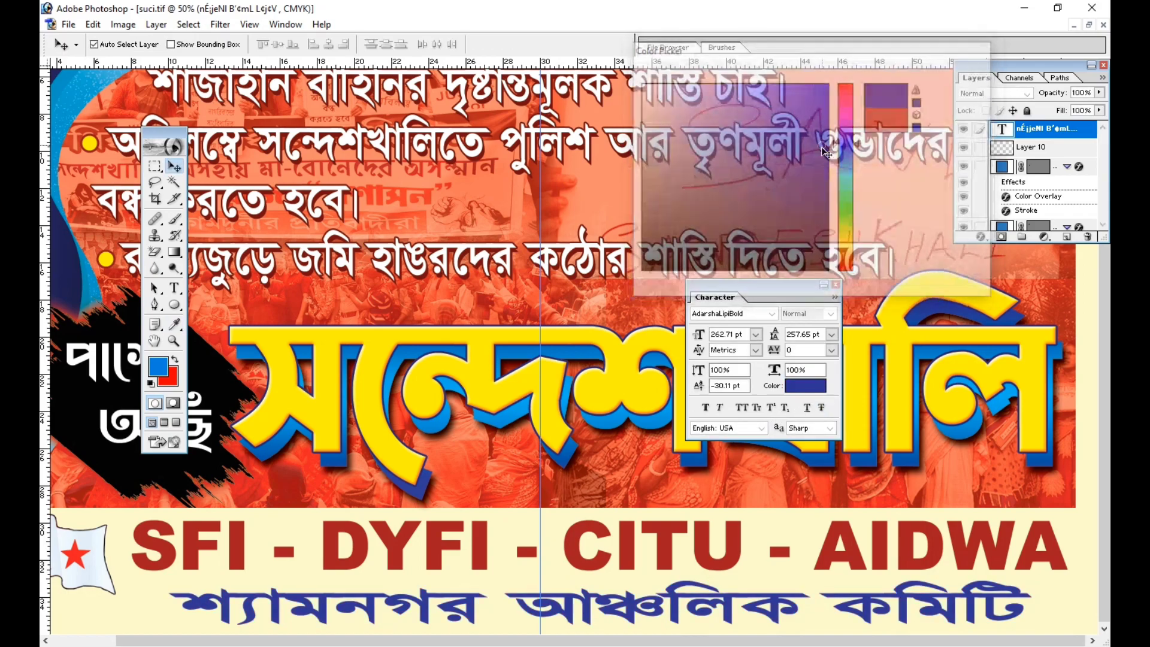
Step: Move the Character palette off the artwork and select the পাশে আছি text layer
key("ctrl+minus")
key("ctrl+minus")
left_click_drag(752, 285, 914, 313)
left_click(833, 381)
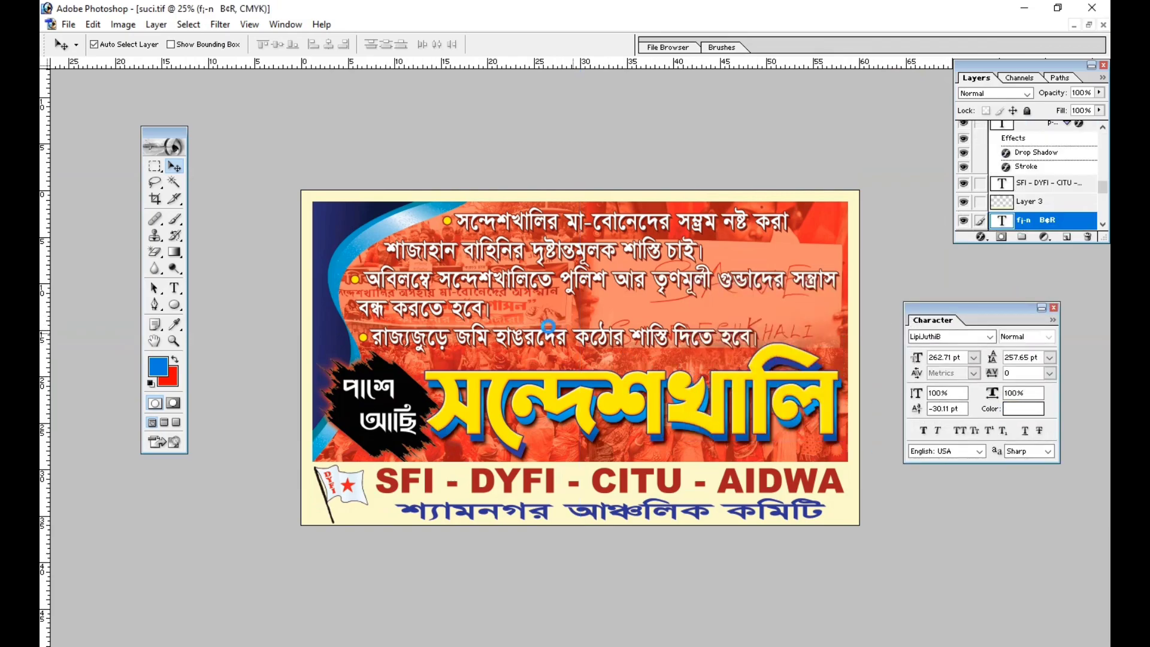